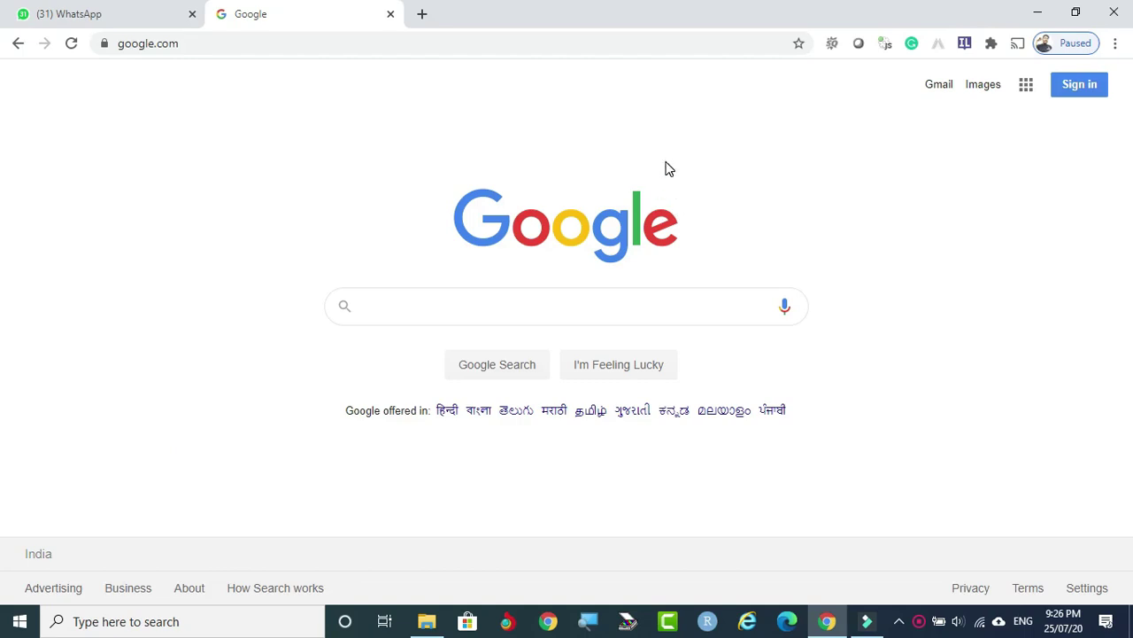
Enter edmodo.com in Chrome's address bar to load the Edmodo homepage.
click(387, 36)
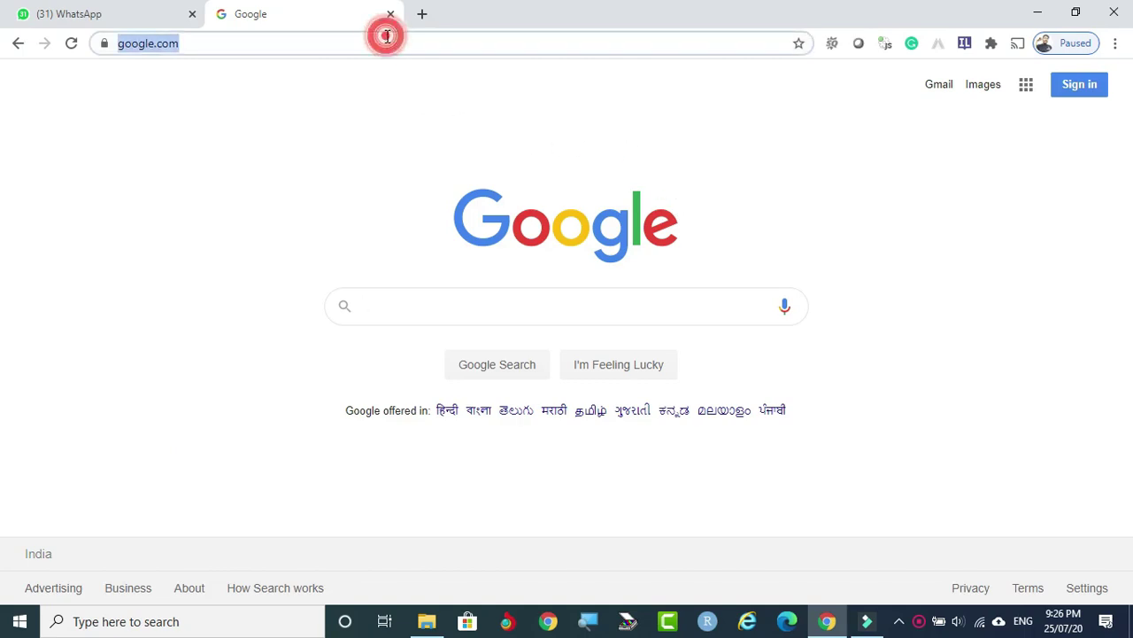
text(e)
key(Return)
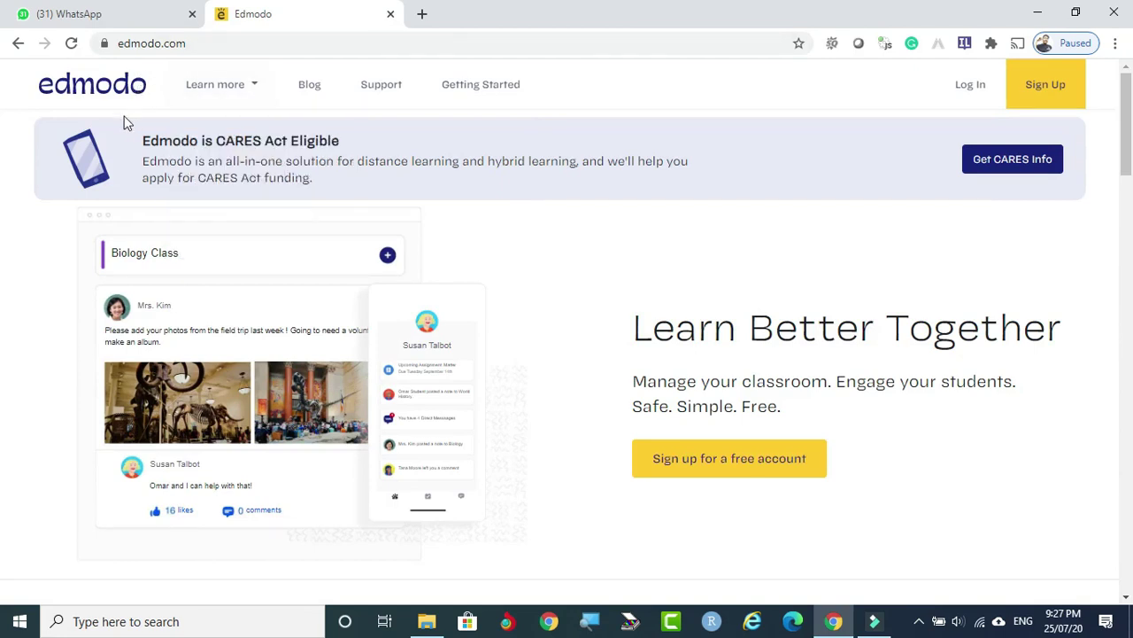
View the Learn more options on the Edmodo homepage.
mouse_move(182, 96)
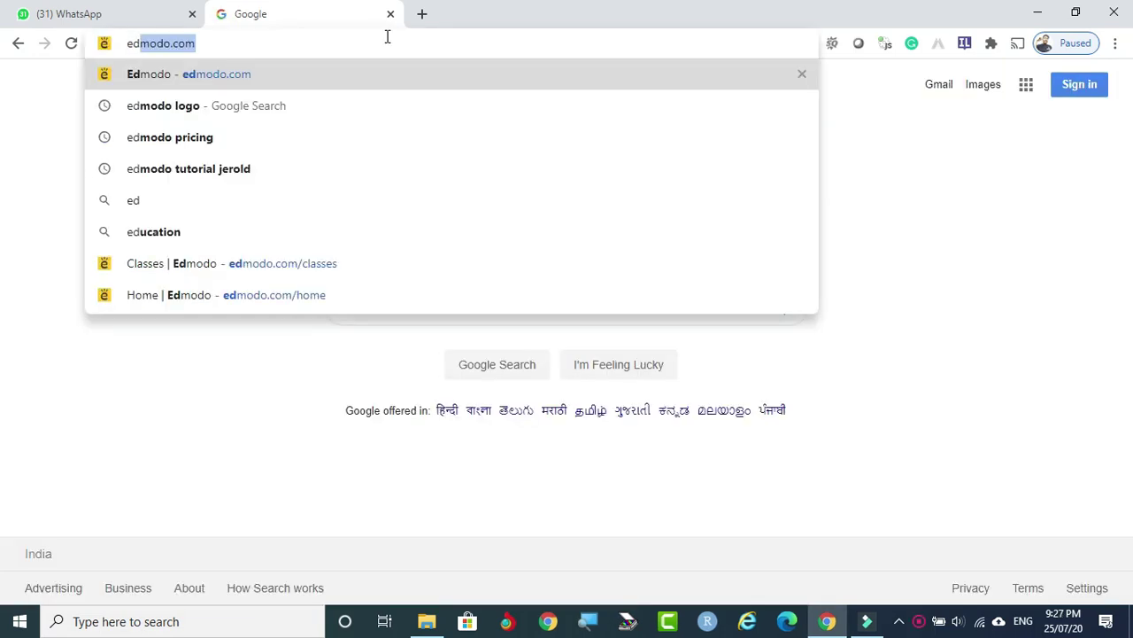
Finish entering edmodo.com, then scroll the homepage down to the footer and back to the top.
text(mo)
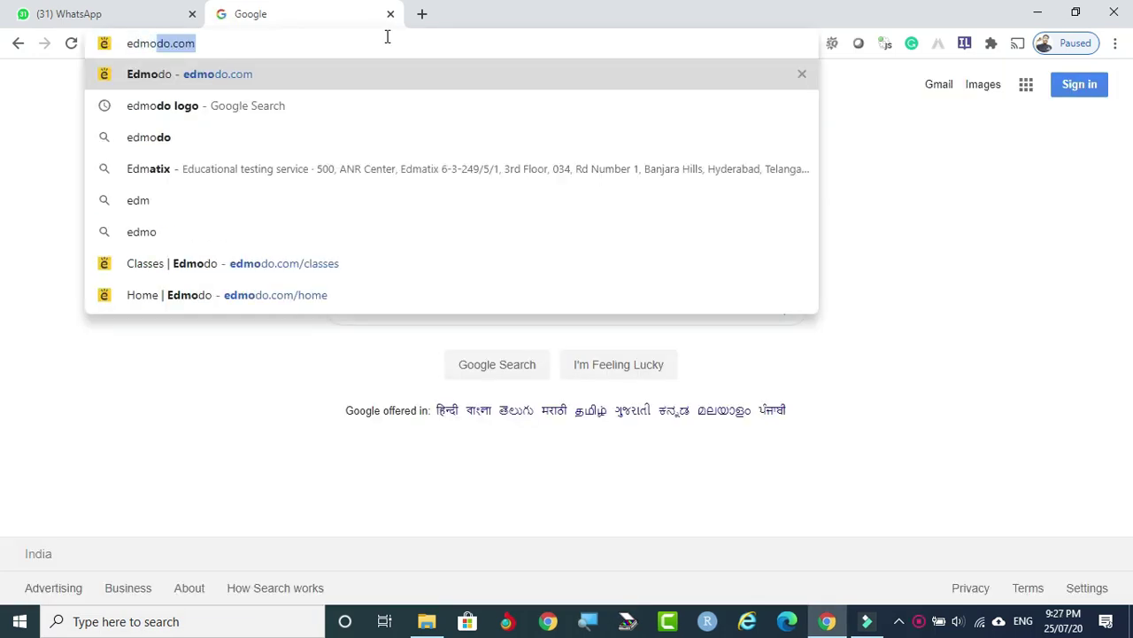
text(do.com)
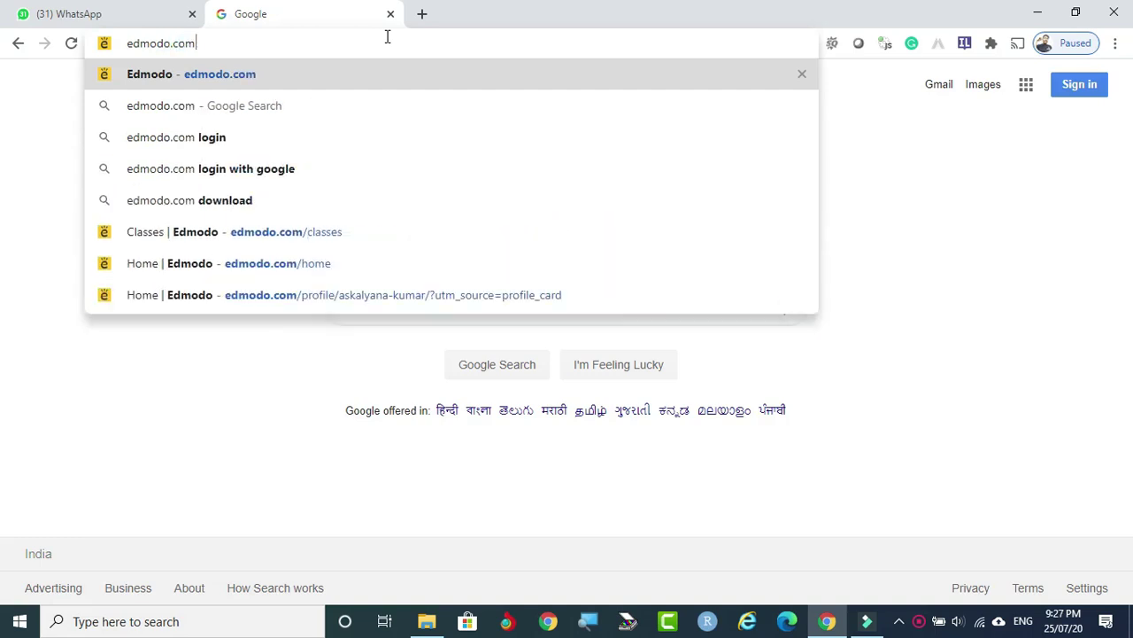
key(Return)
drag(1127, 80, 1129, 534)
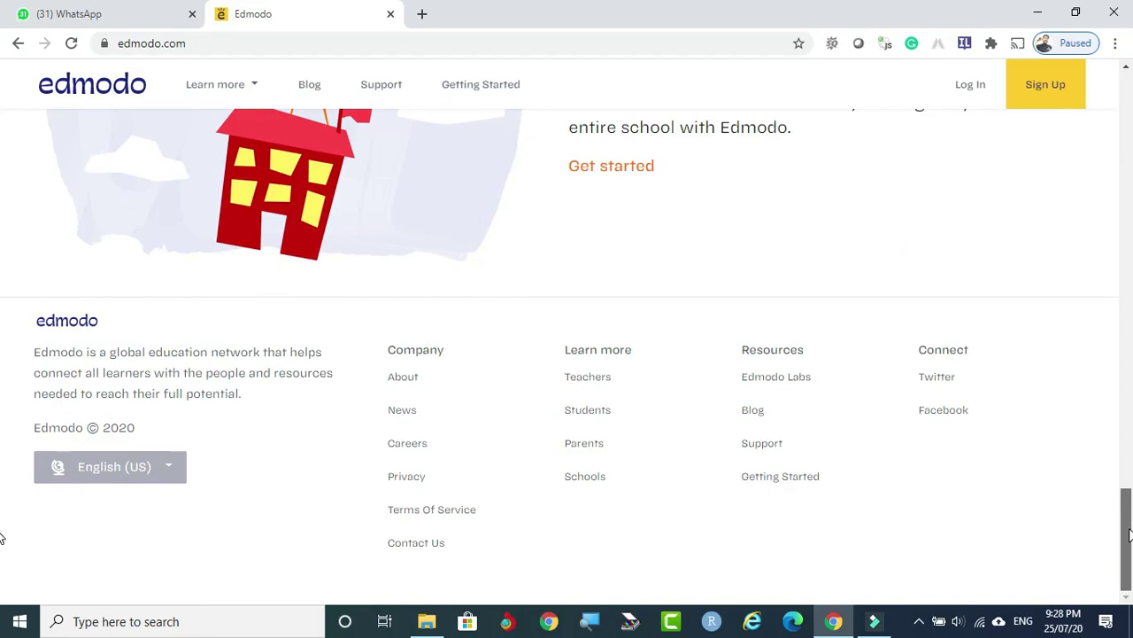
drag(1129, 534, 1129, 84)
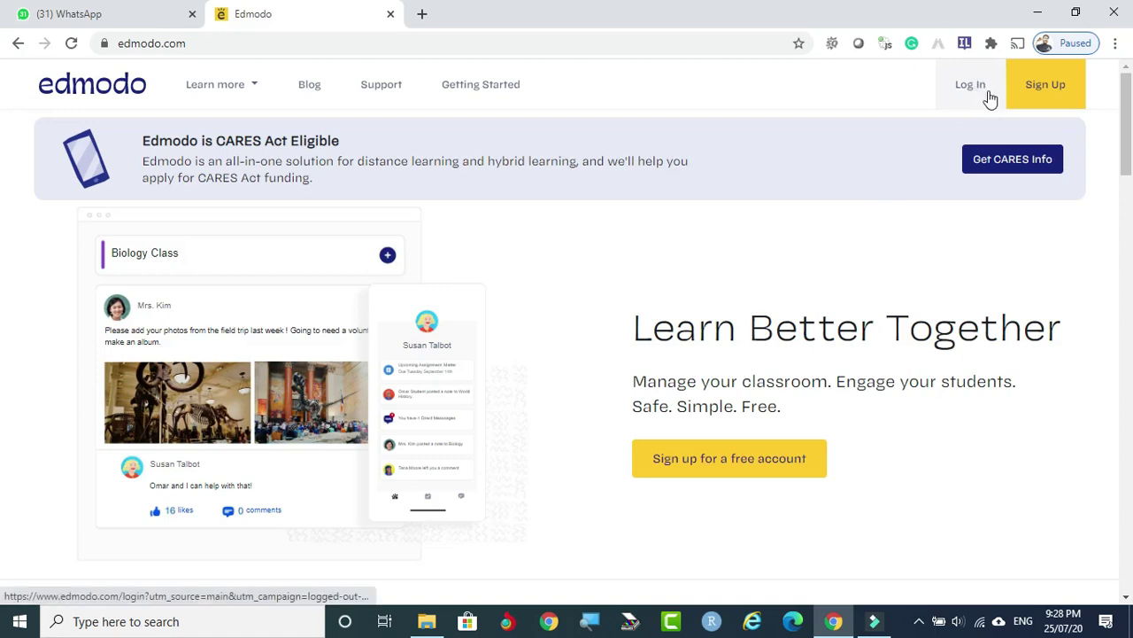
Choose Sign Up, then the Teacher Account option, to reach the teacher sign-up form.
click(1043, 97)
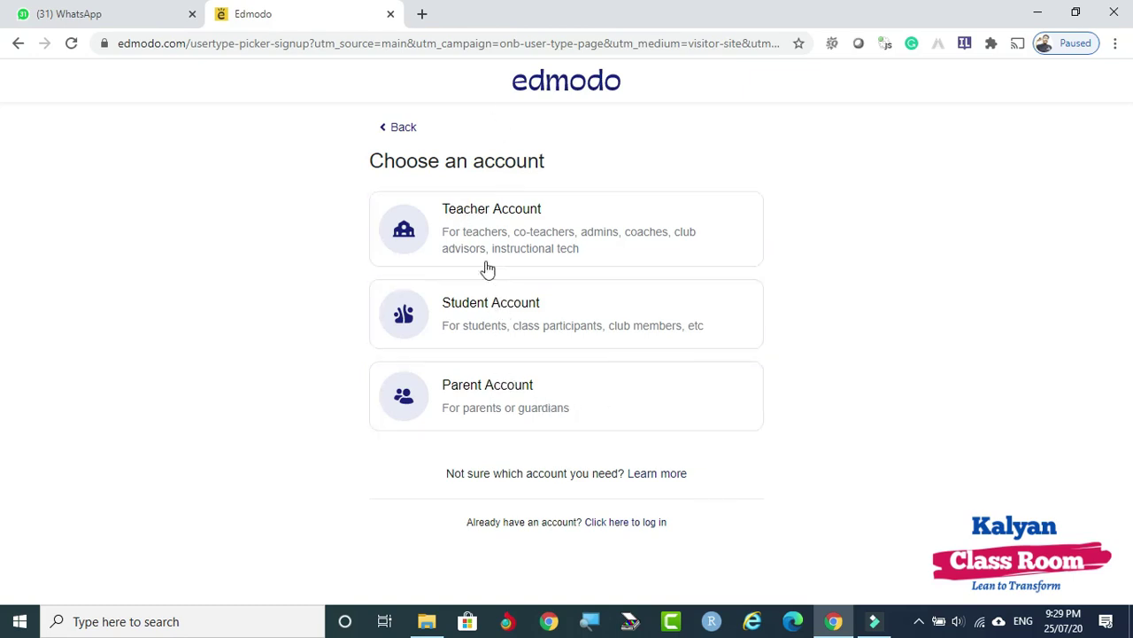
click(496, 222)
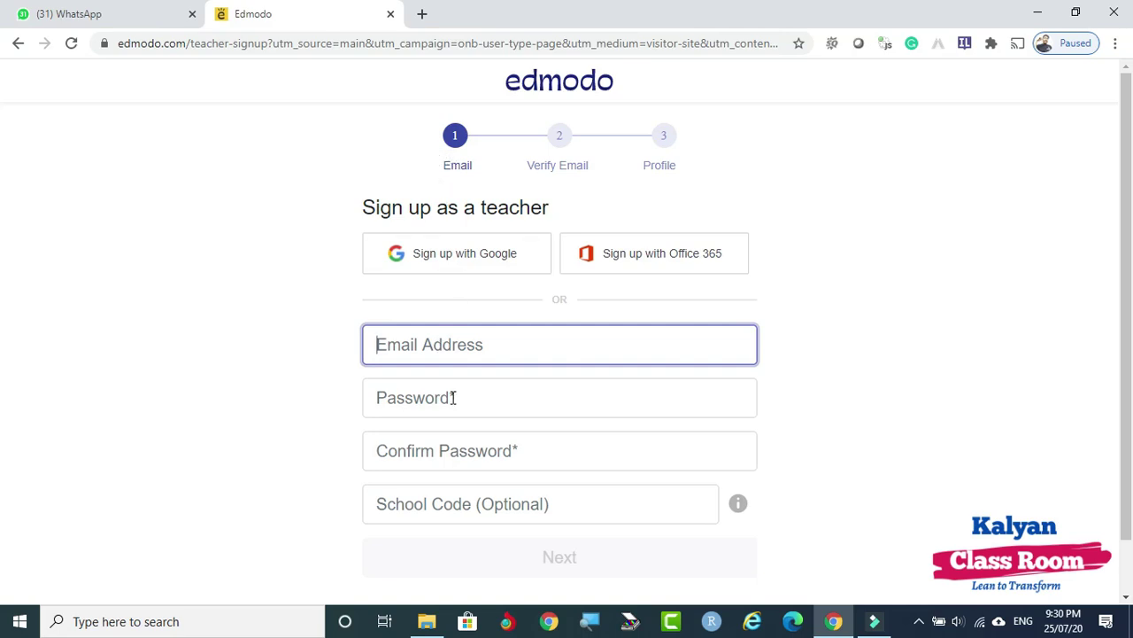
Sign up with a Google account and reach the teacher home feed listing three classes.
click(475, 257)
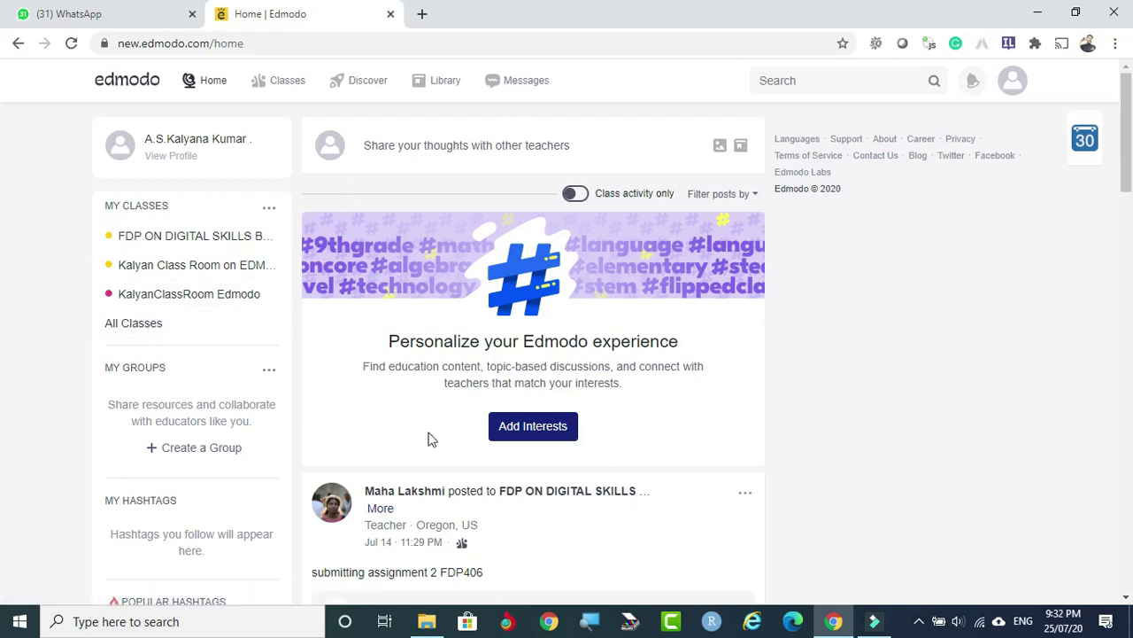
scroll(529, 357, down, 2)
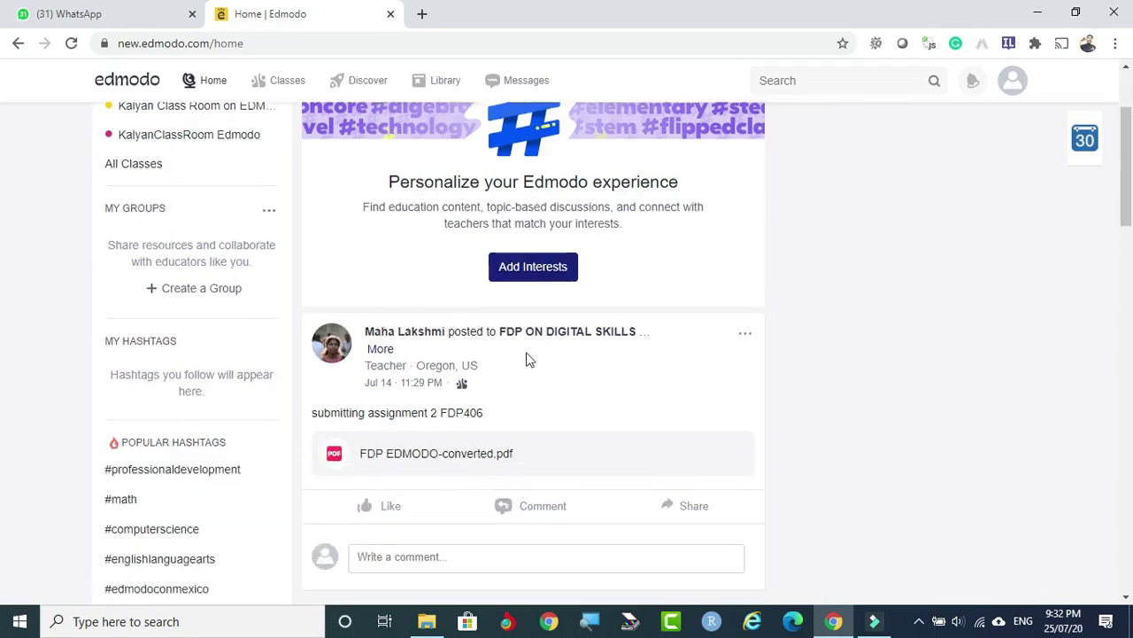
scroll(527, 359, up, 2)
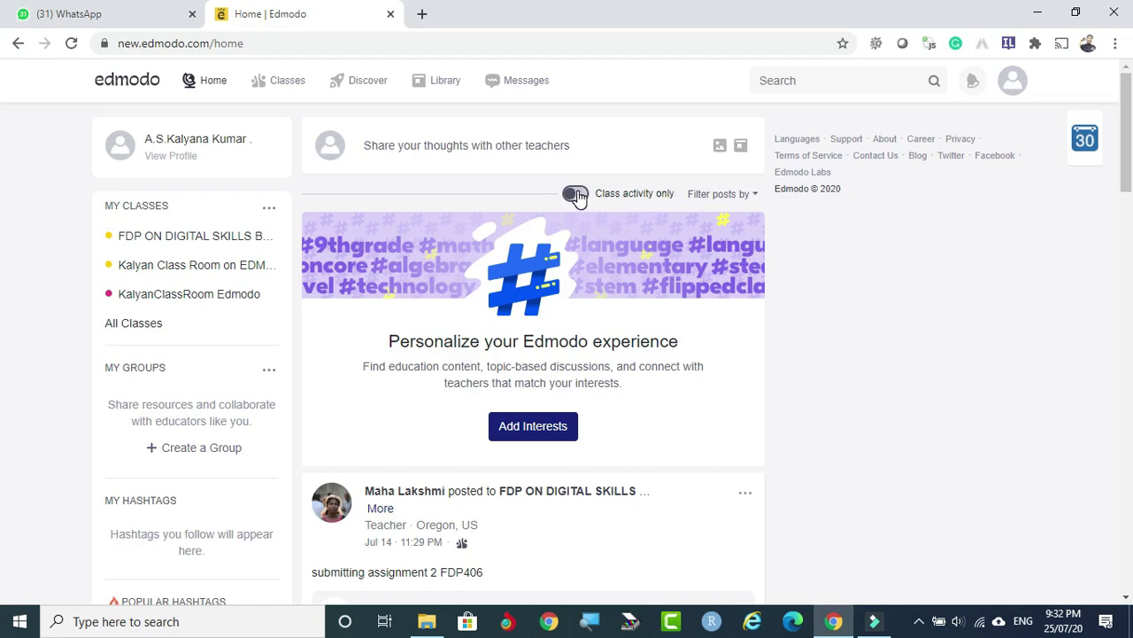
Turn on Class activity only, refresh Home, and show the account menu.
click(575, 194)
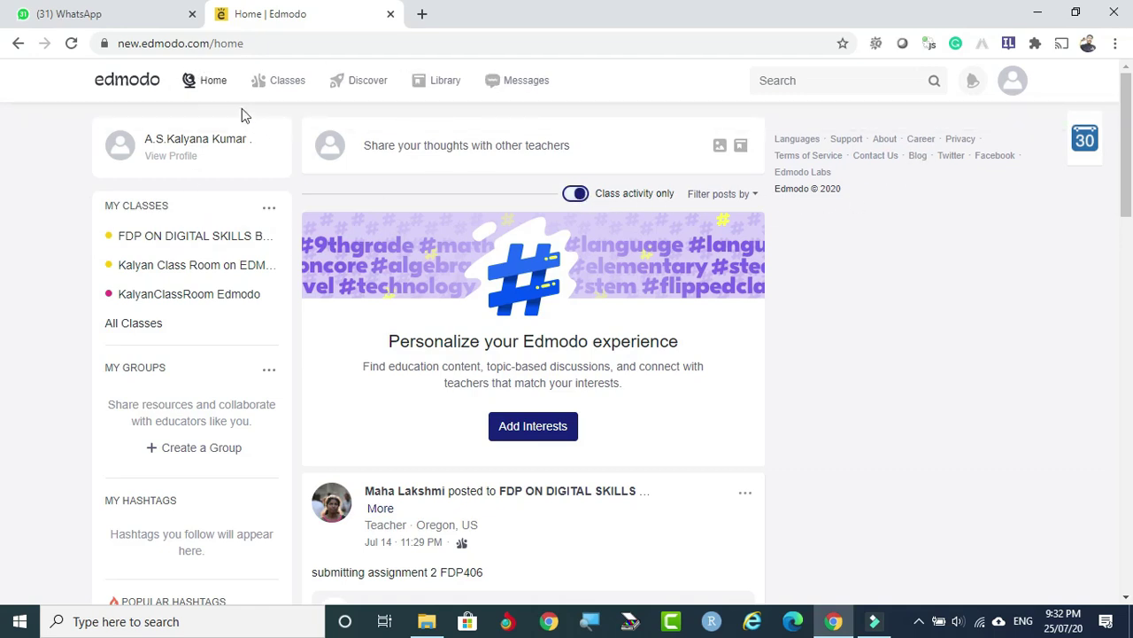
click(217, 85)
click(1018, 85)
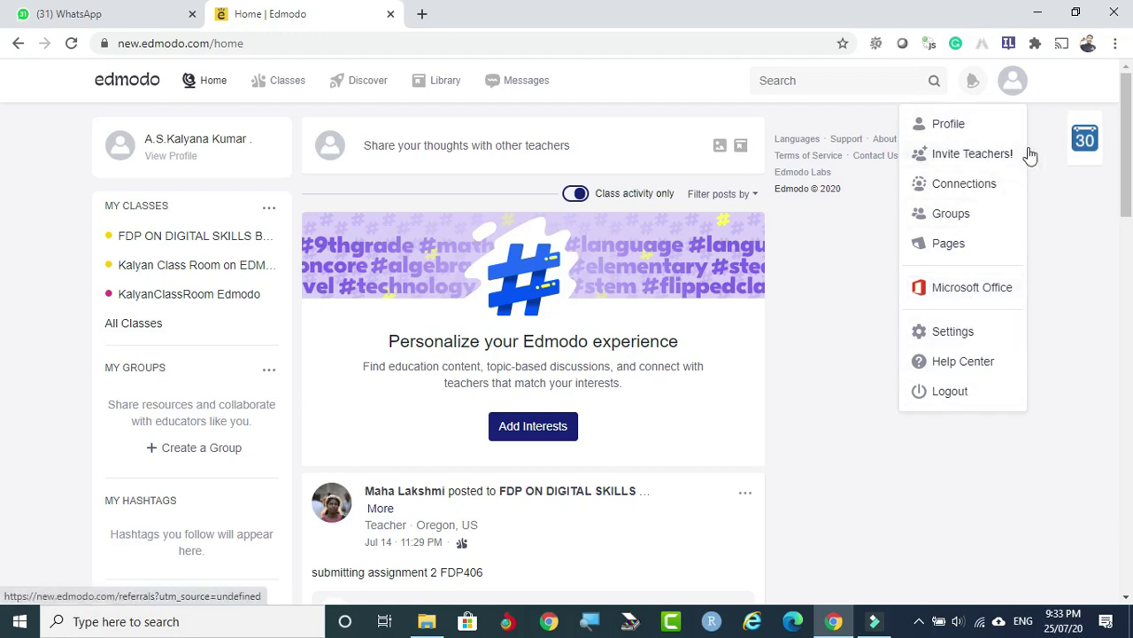
Go to the teacher Profile page and start the Update Photo upload.
click(945, 130)
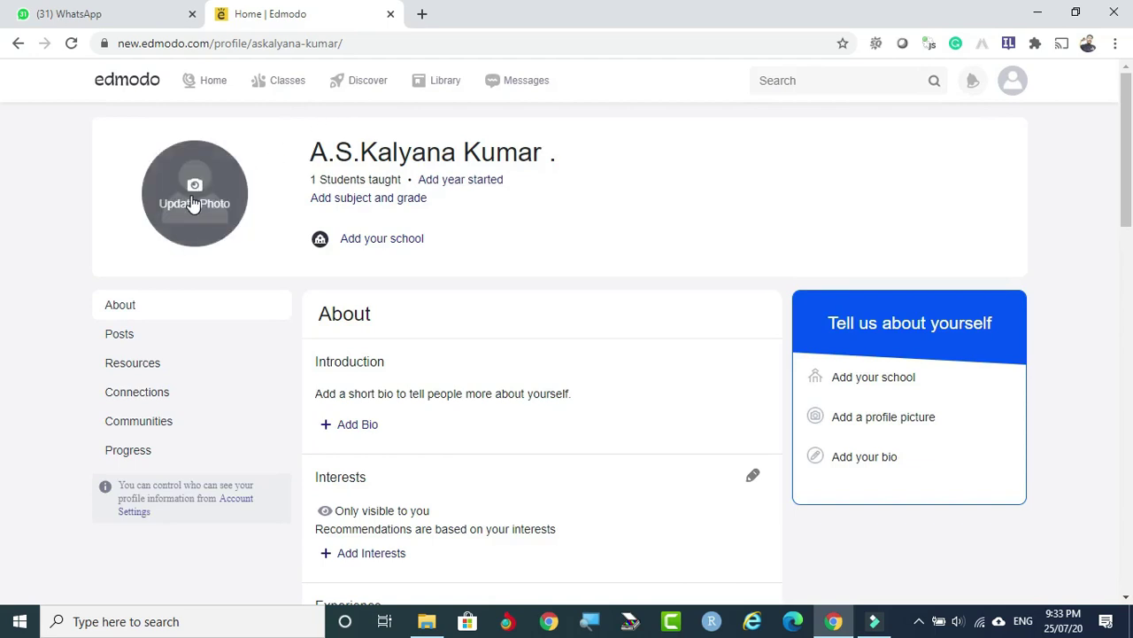
click(194, 204)
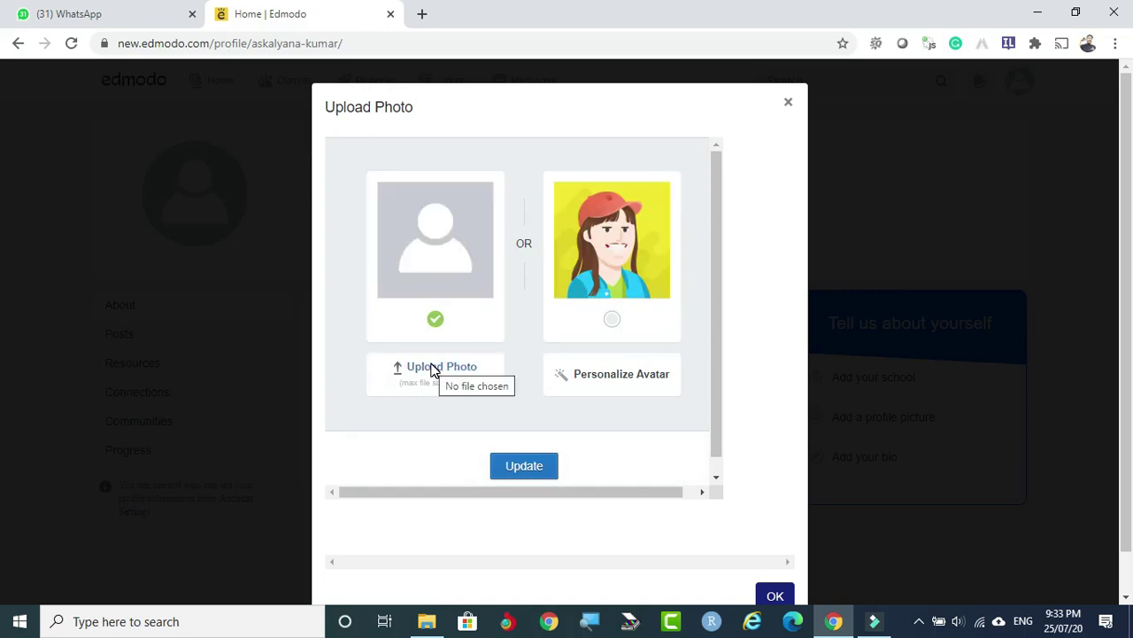
Save the 'I love my India' image as the profile picture, then return to the home feed.
click(431, 365)
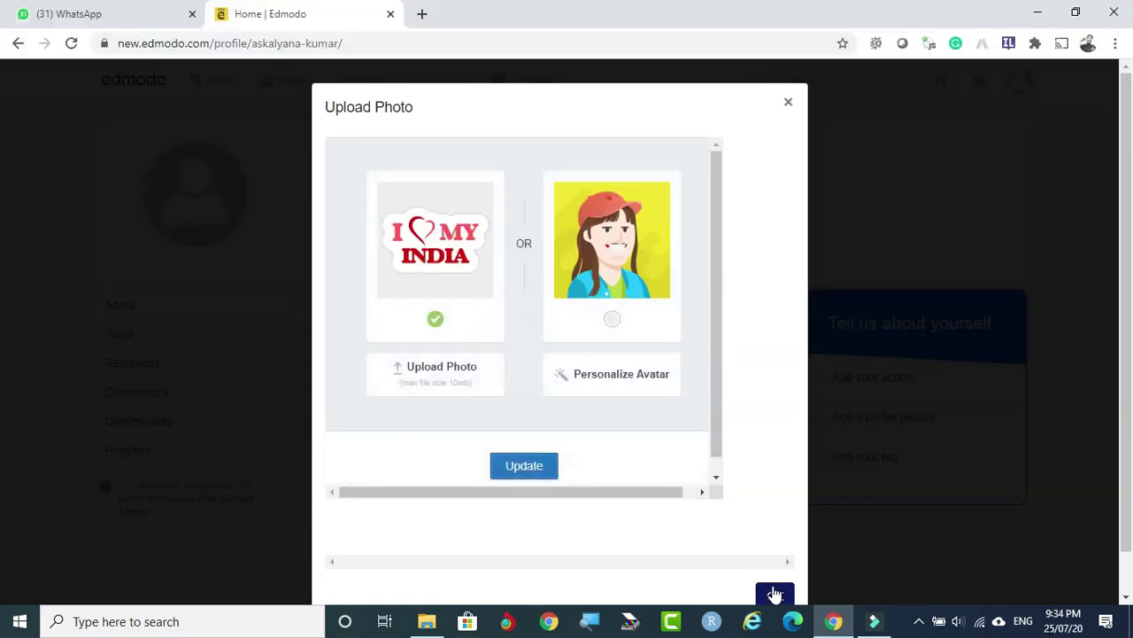
click(775, 592)
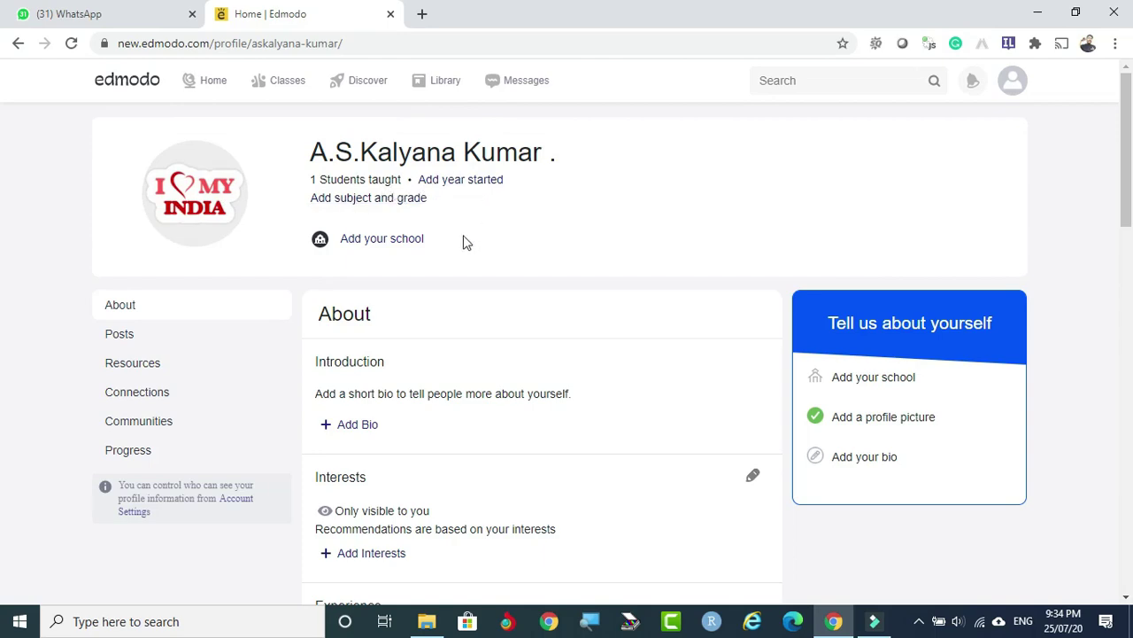
scroll(559, 415, down, 3)
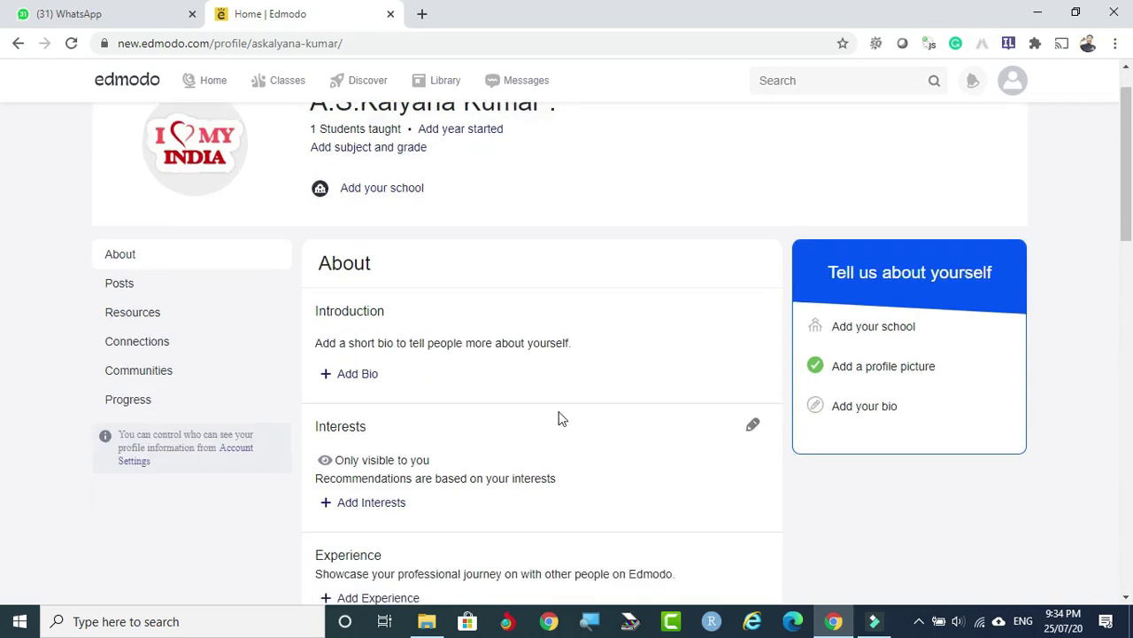
scroll(558, 419, up, 3)
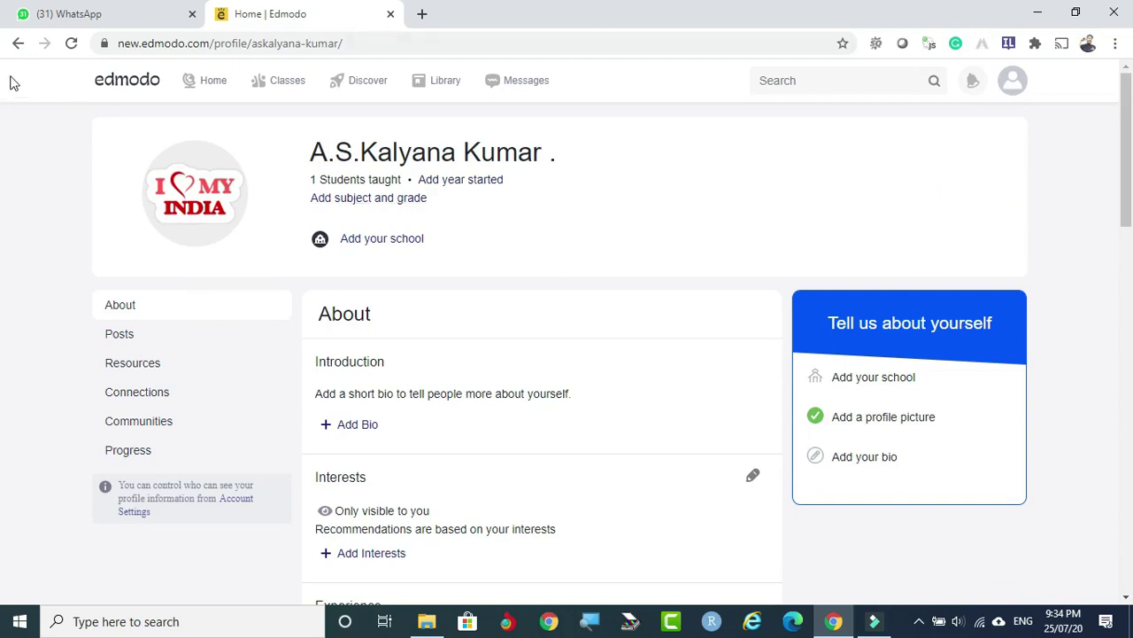
click(18, 43)
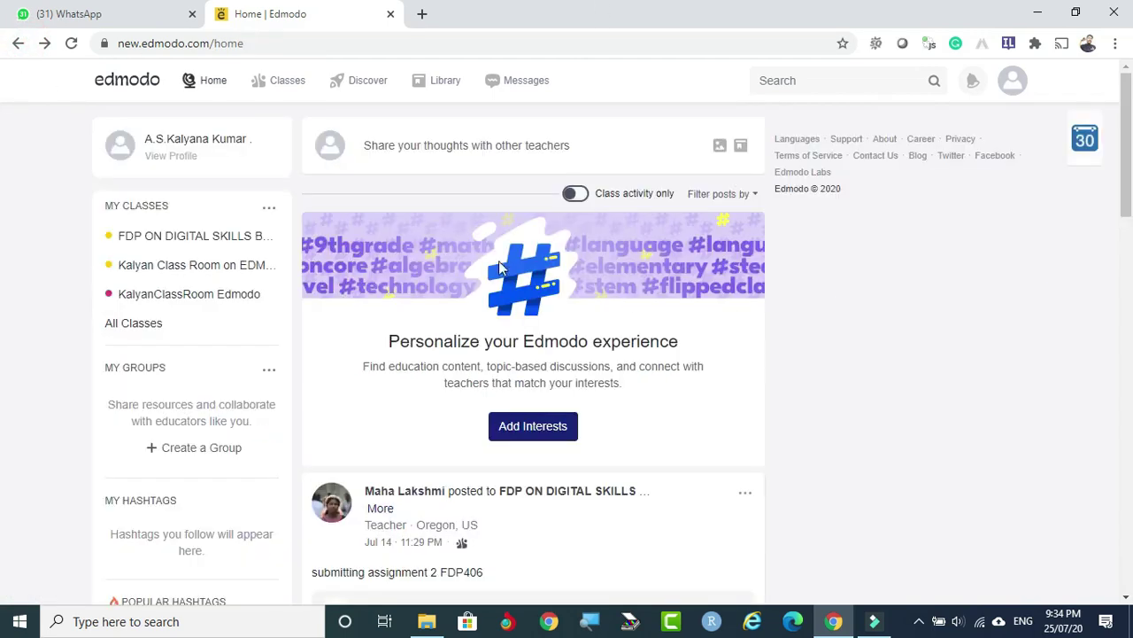
Switch on Class activity only in the feed, then go to the My Classes page.
click(578, 195)
mouse_move(280, 89)
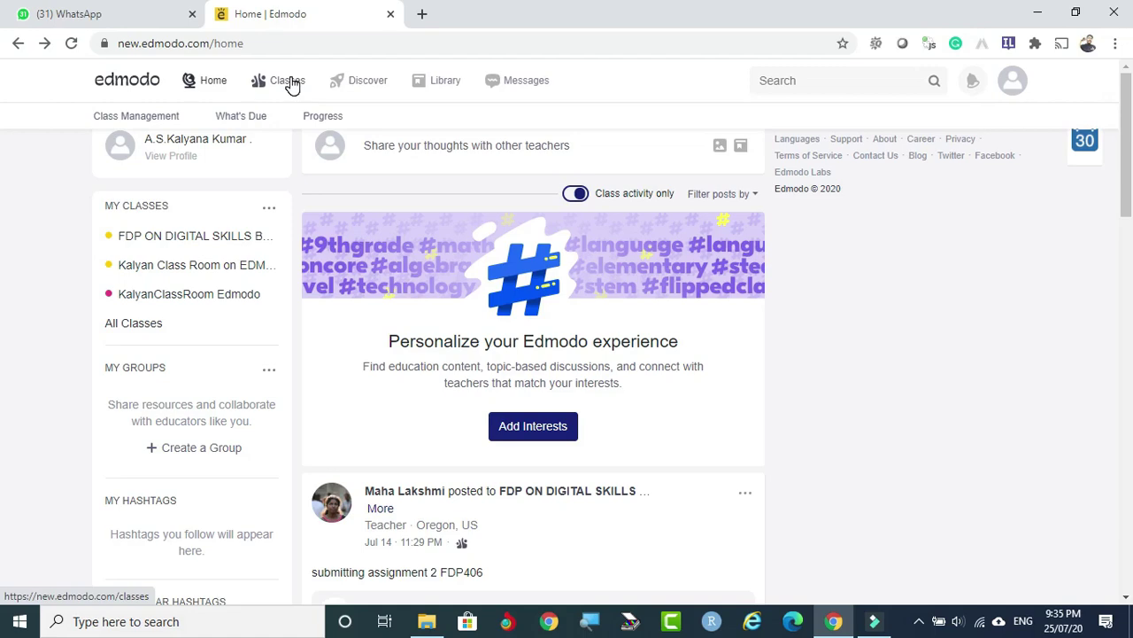
click(290, 82)
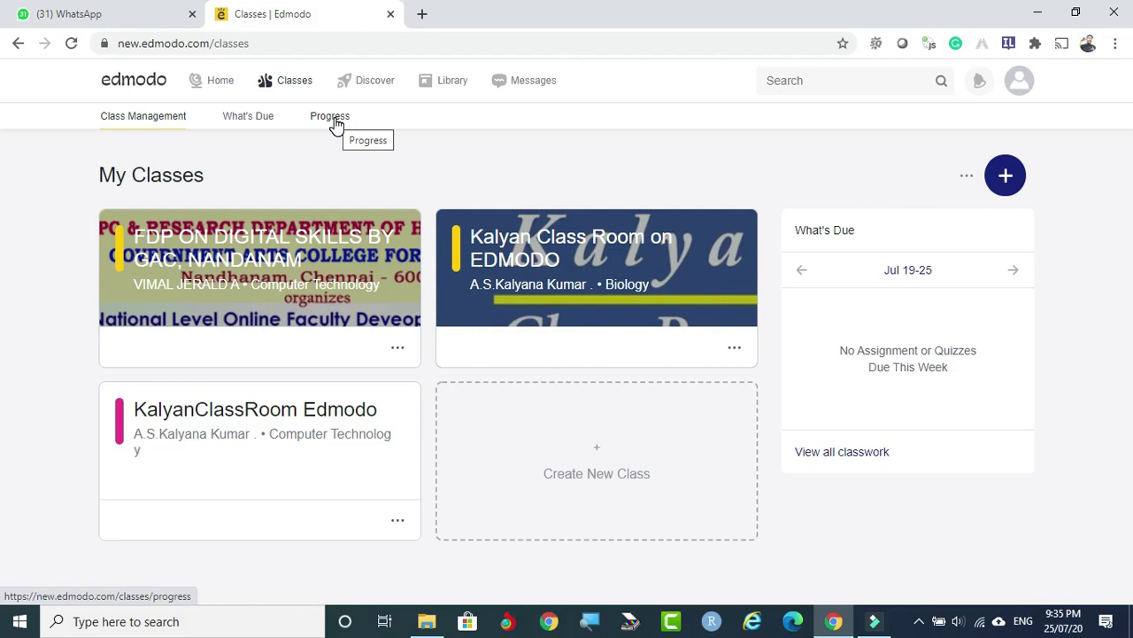
click(374, 82)
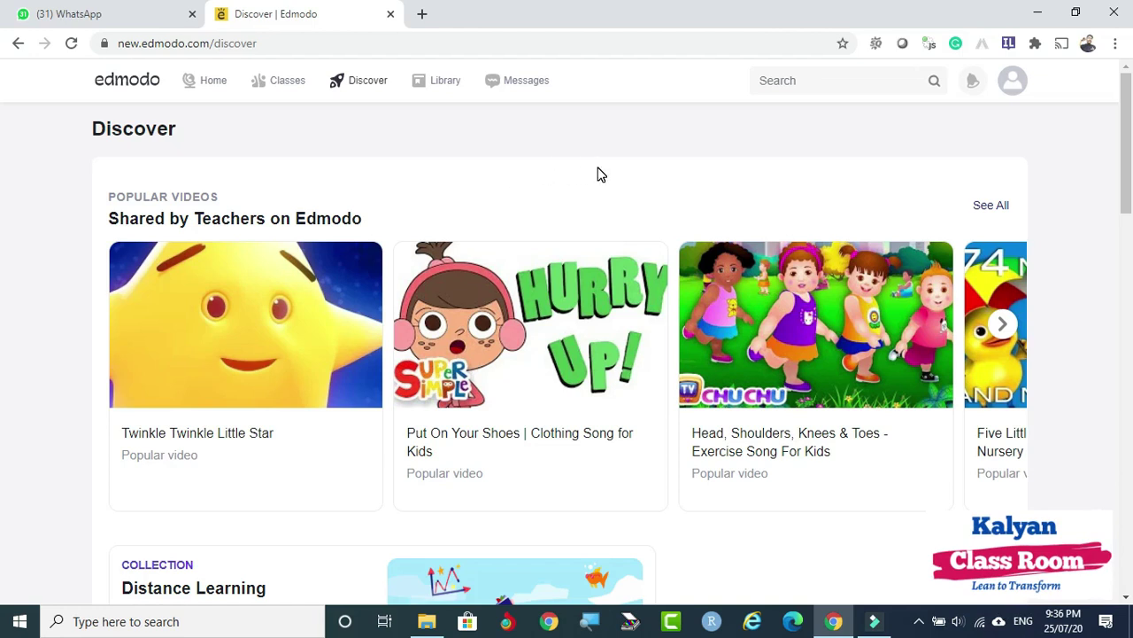
mouse_move(272, 89)
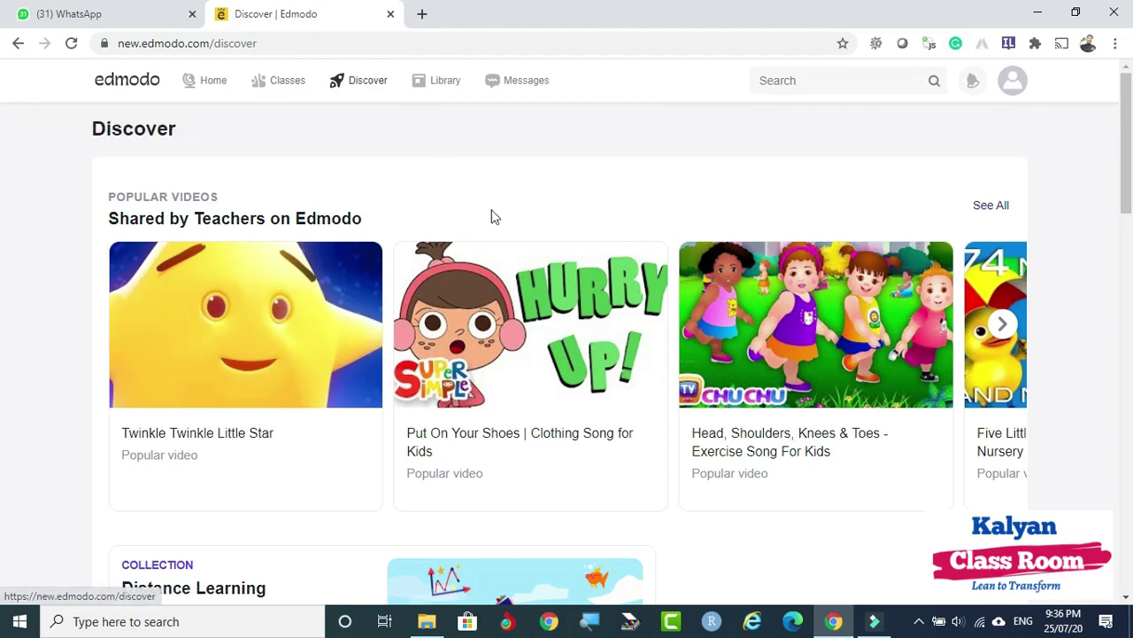
drag(1125, 133, 5, 88)
mouse_move(324, 381)
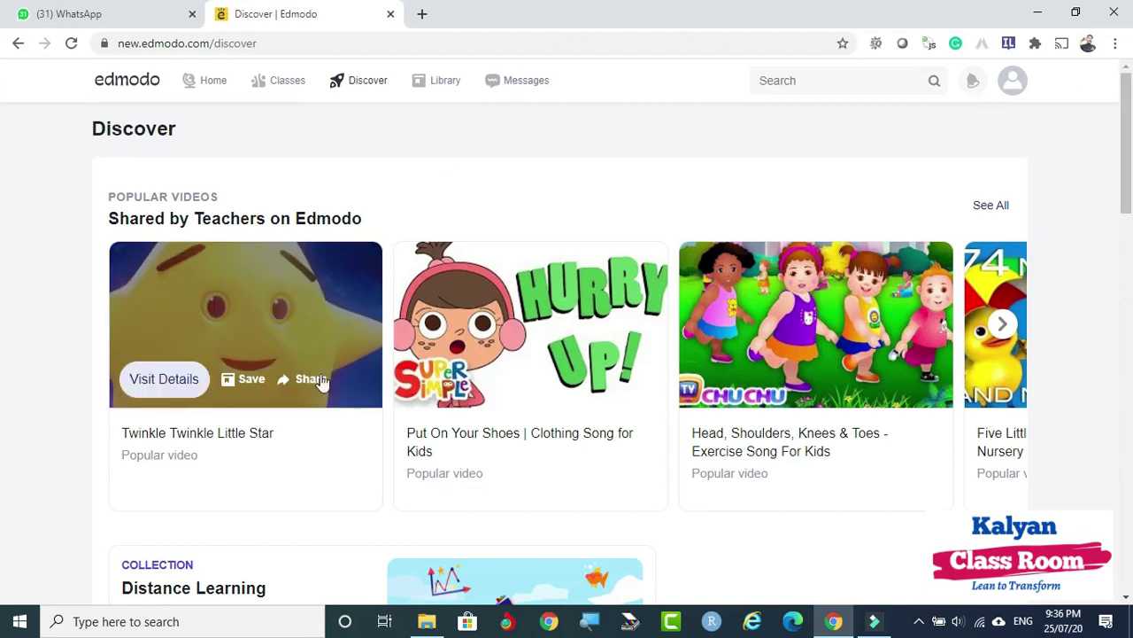
click(848, 80)
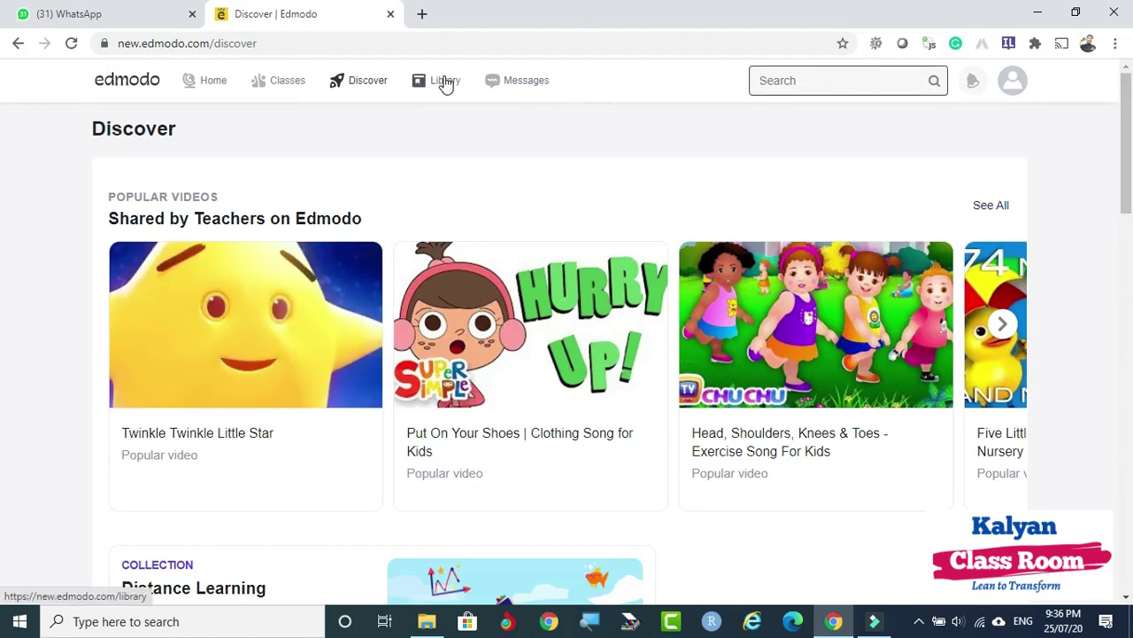
Visit the Library of saved items, then go to the Messages page.
click(446, 82)
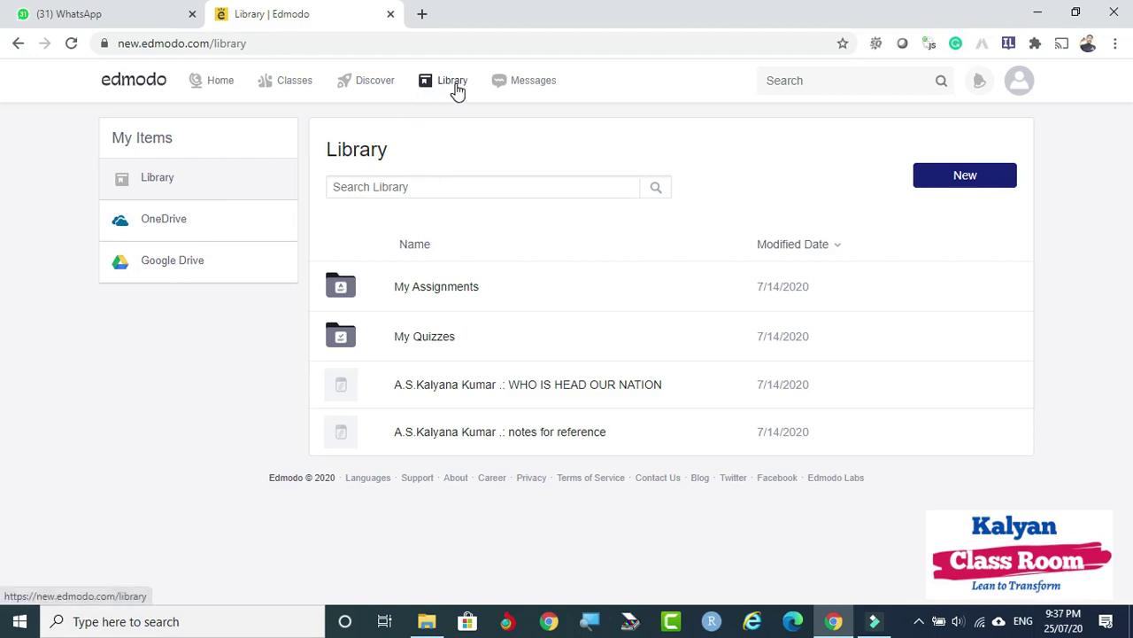
click(518, 88)
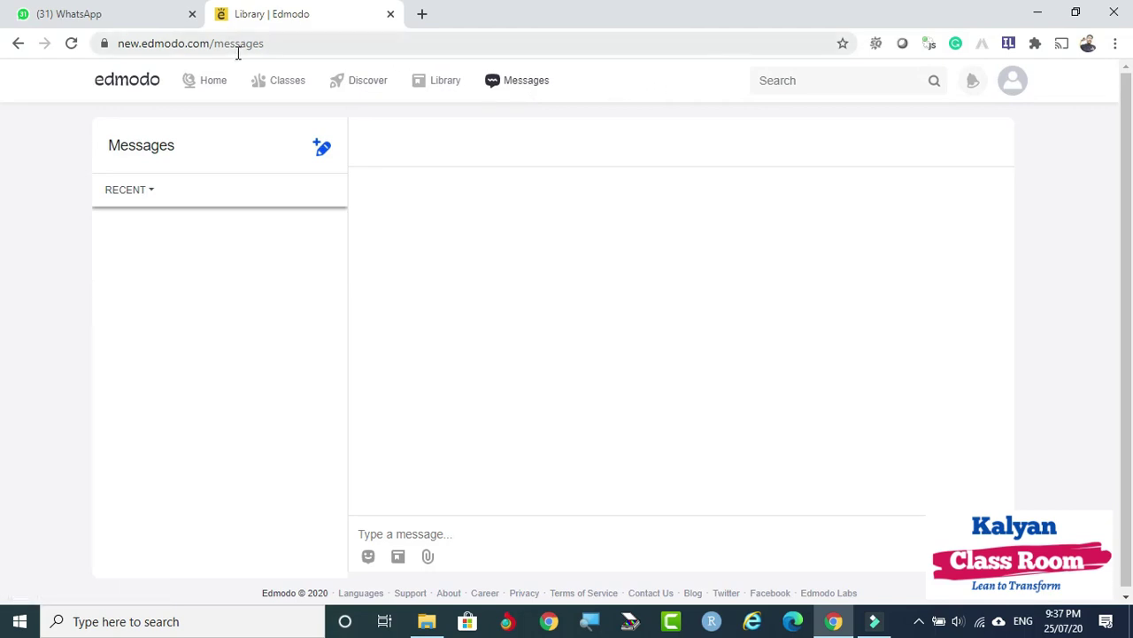
Return to the My Classes page listing the existing class cards.
click(279, 79)
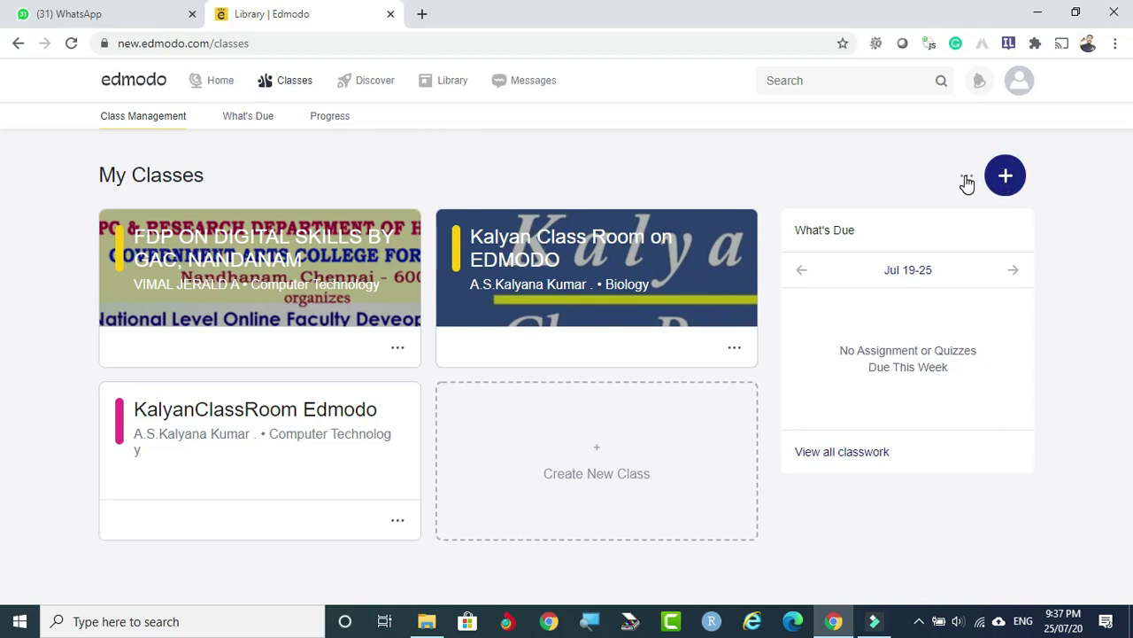
Bring up the add-class menu showing Create Class and Join Class.
click(967, 181)
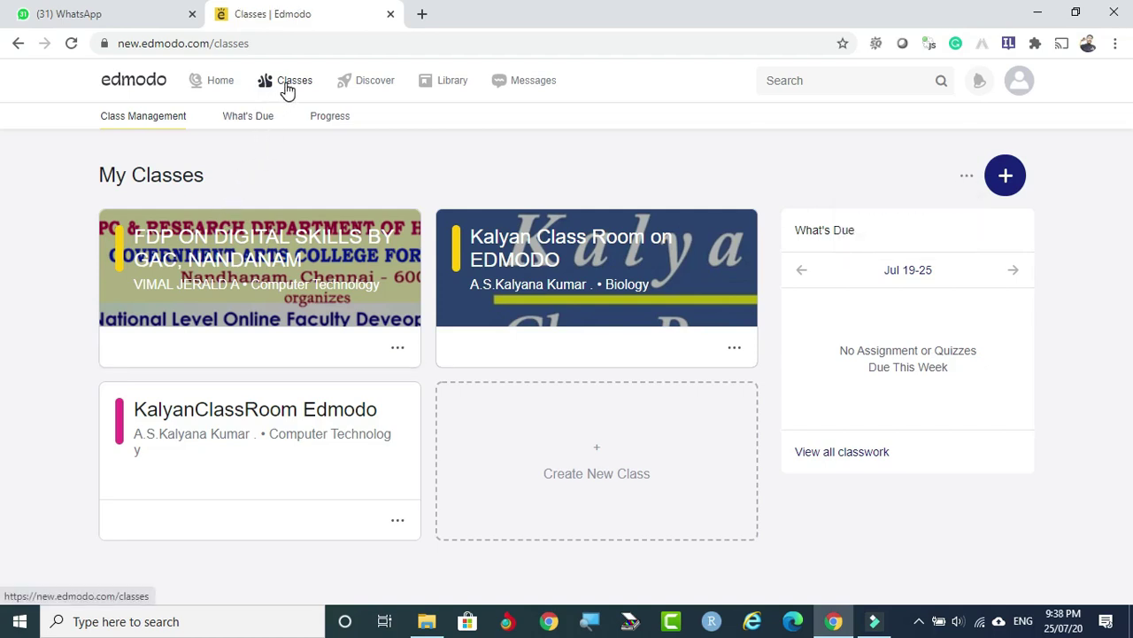
click(1007, 177)
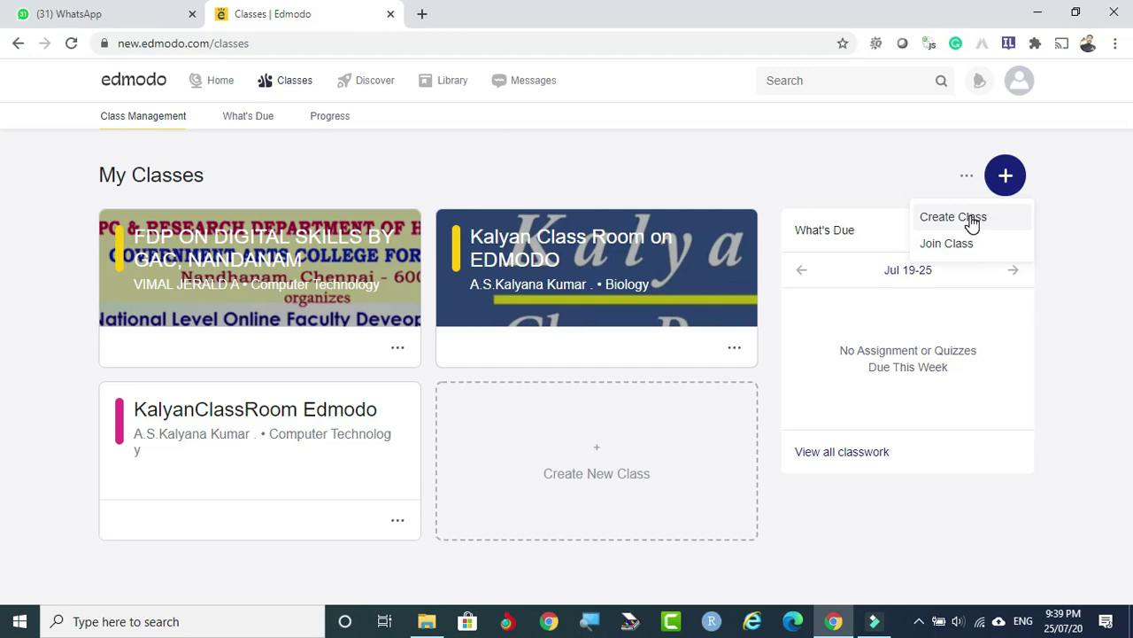
Create a new class named 'Web And Social Media Analytics' and move to its description.
click(971, 221)
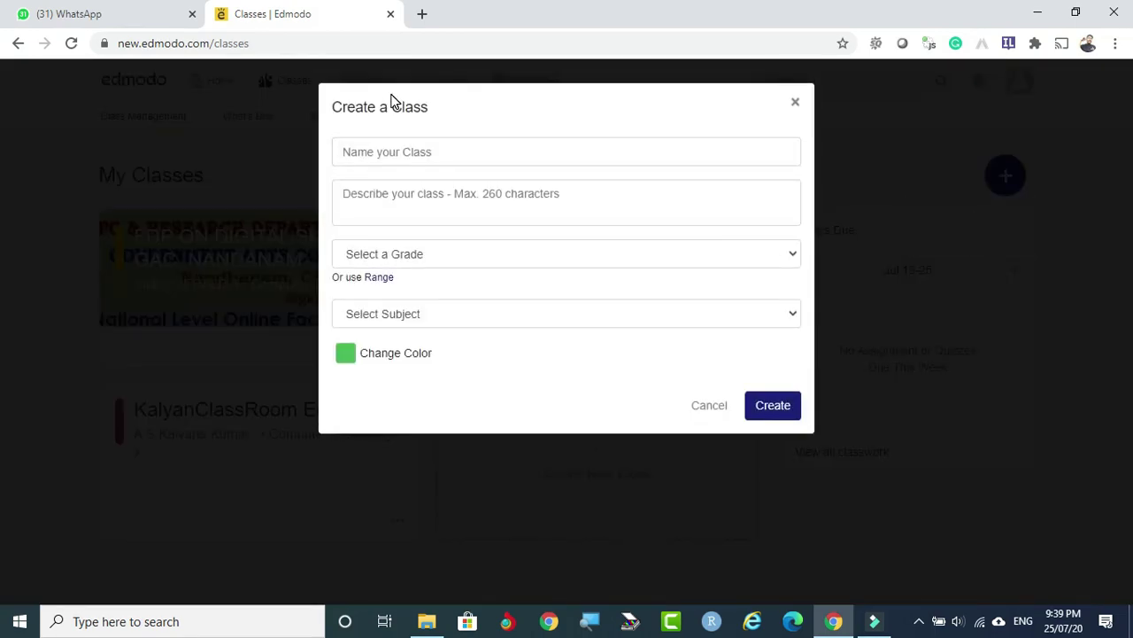
click(390, 151)
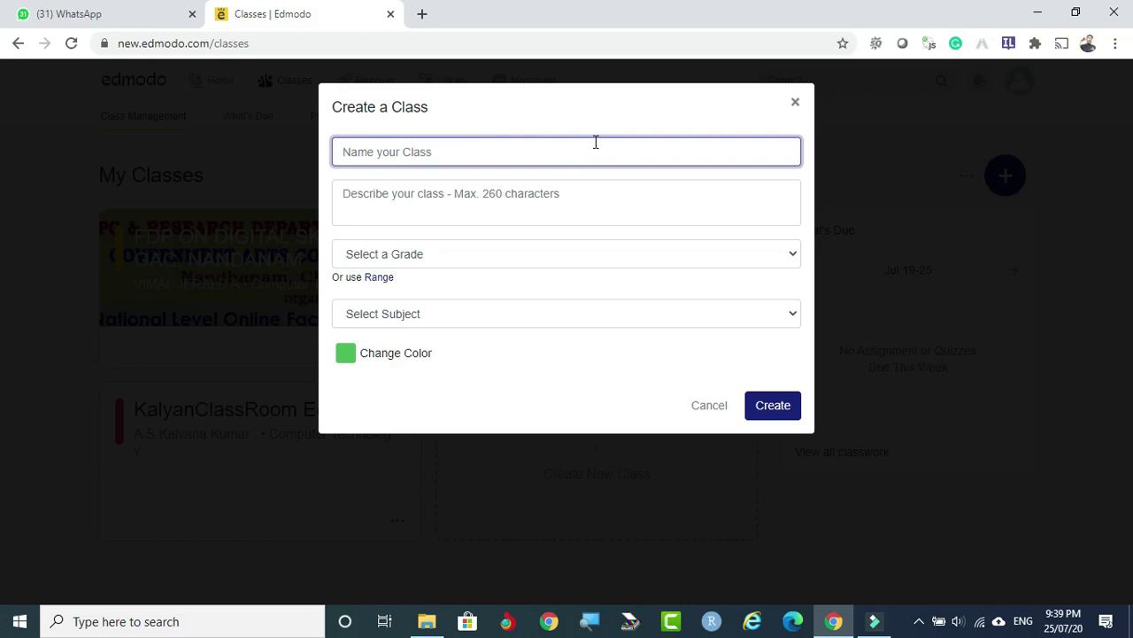
text(Web And Social Media)
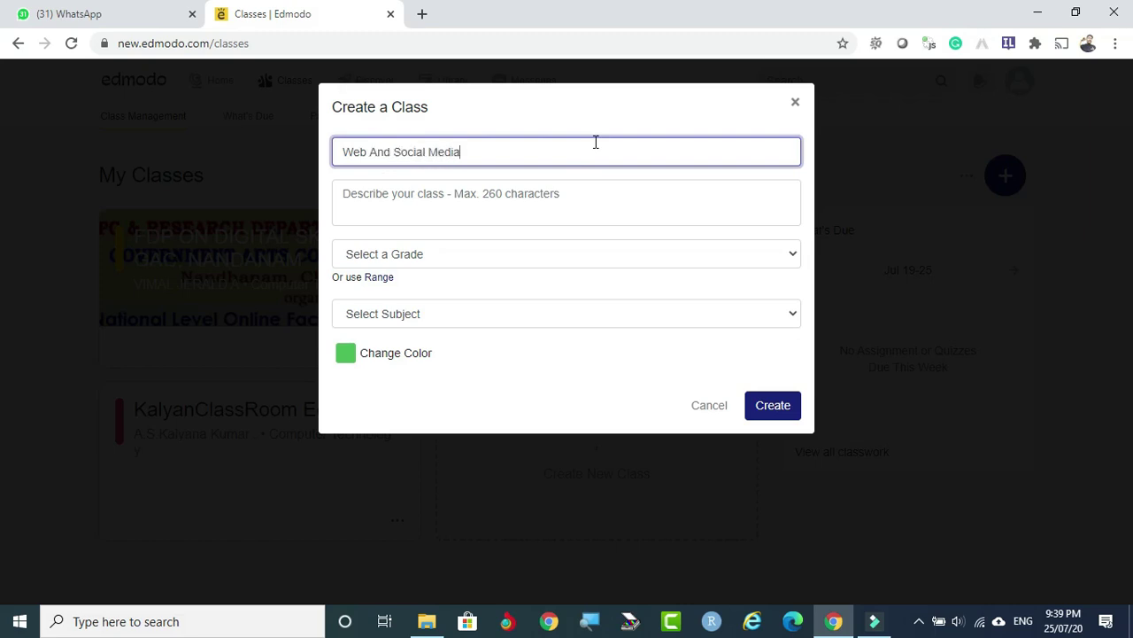
text( Analytics)
click(420, 205)
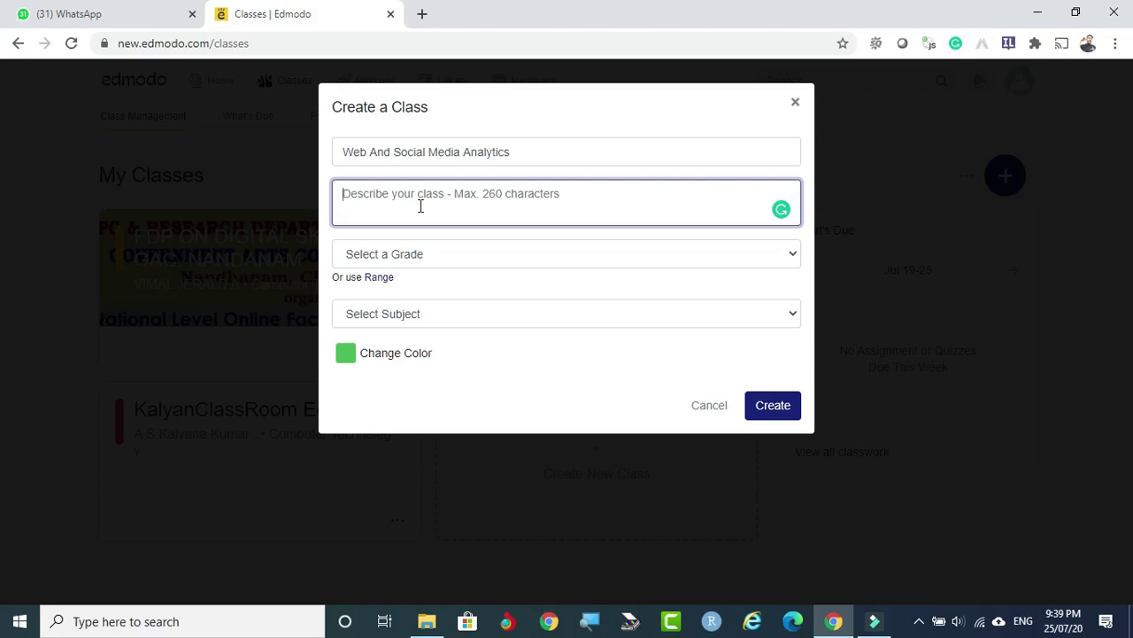
Enter description 'This is a course on Web Analytics and Social Media Analytics', correcting 'MEdia'.
text(This)
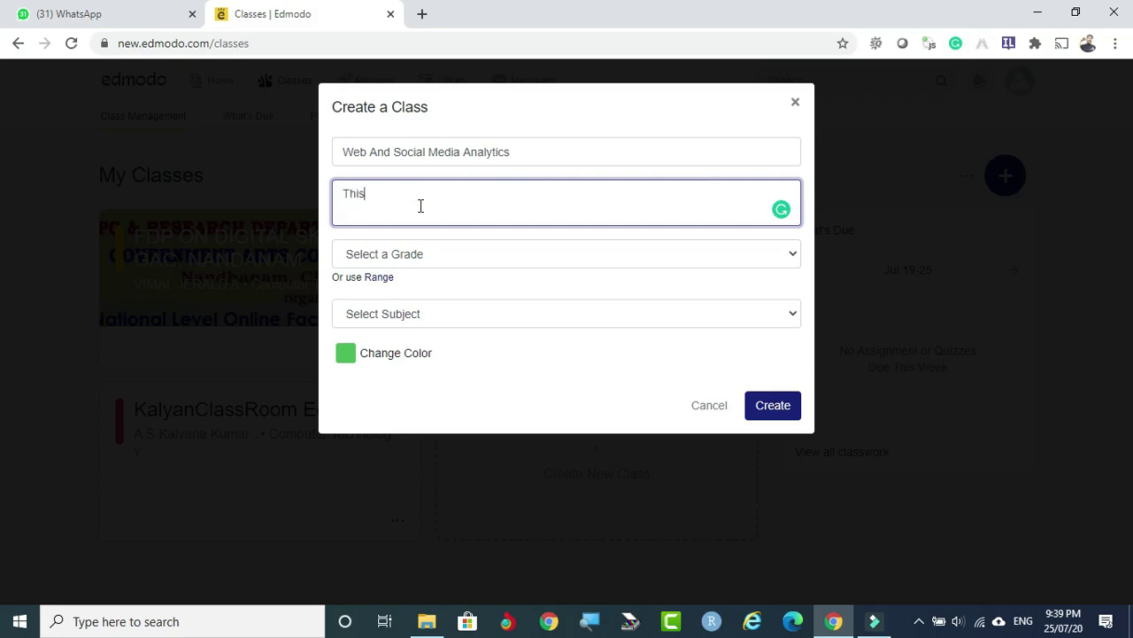
text( is the)
key(BackSpace)
text(a course on Web Analytics an)
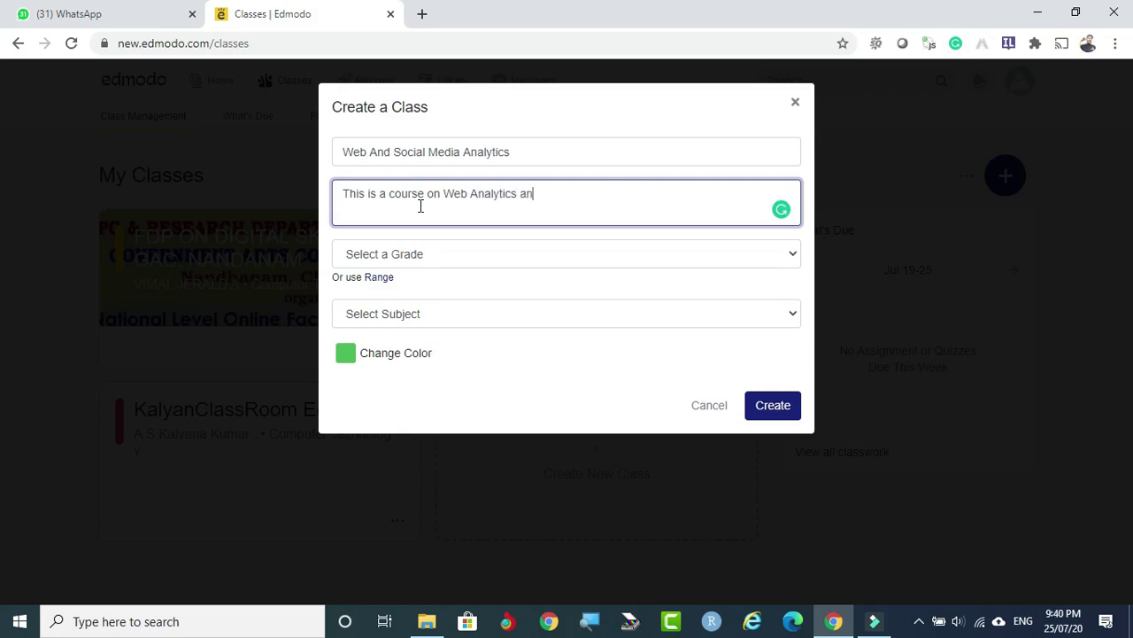
text(d Social MEdia Anal)
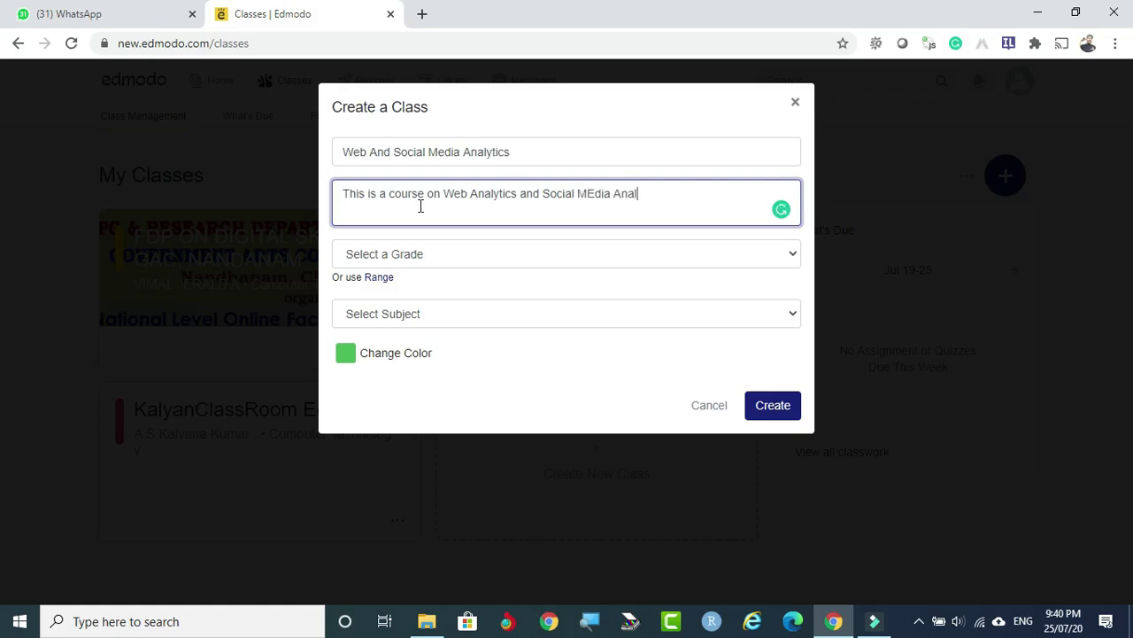
text(ytics.)
mouse_move(596, 202)
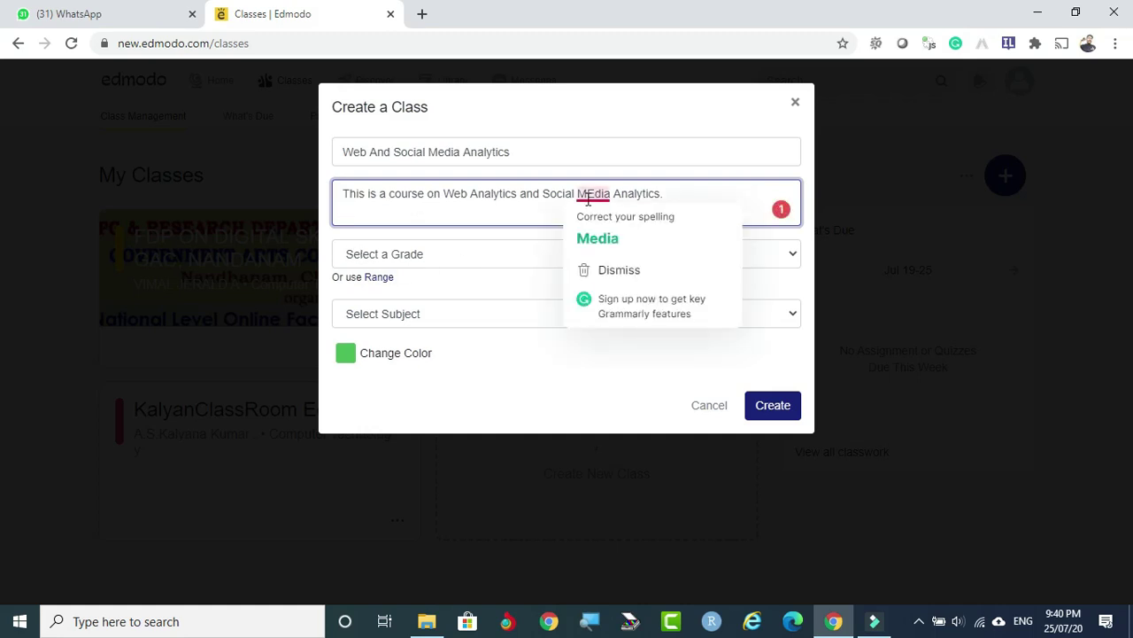
click(605, 244)
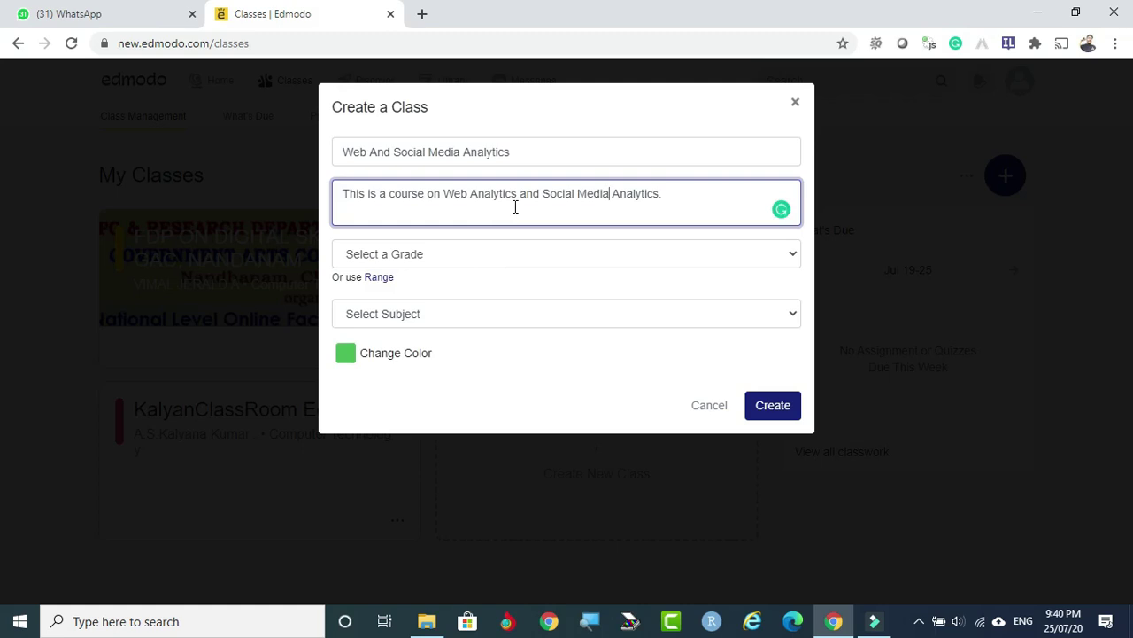
Choose Higher Education as grade and Computer Technology as subject, leaving sub-subject unset.
click(524, 254)
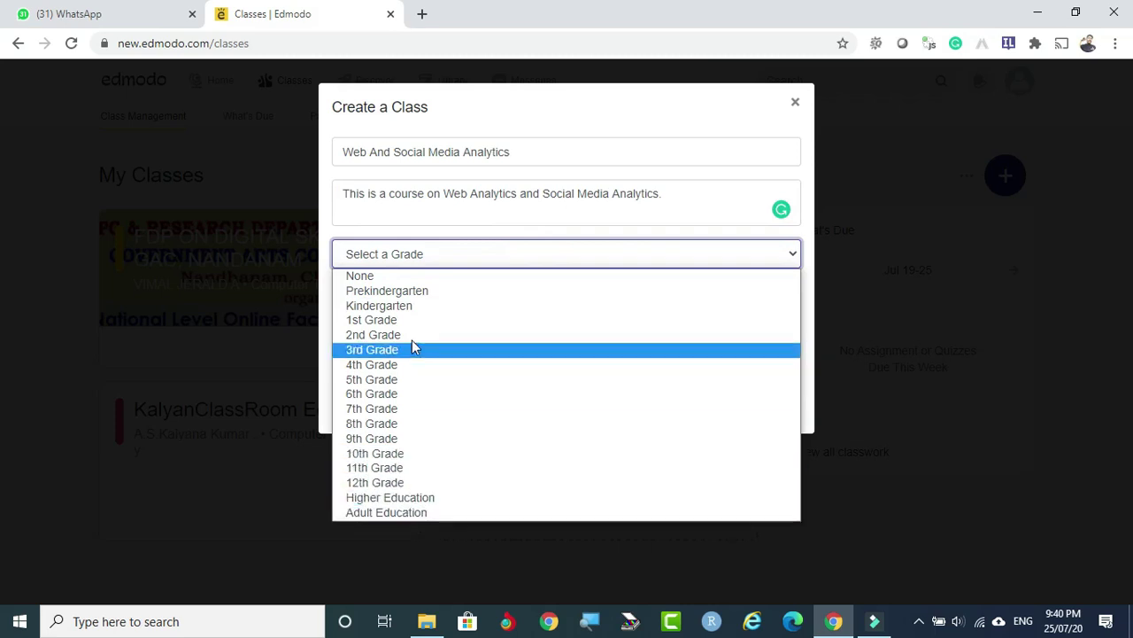
click(437, 498)
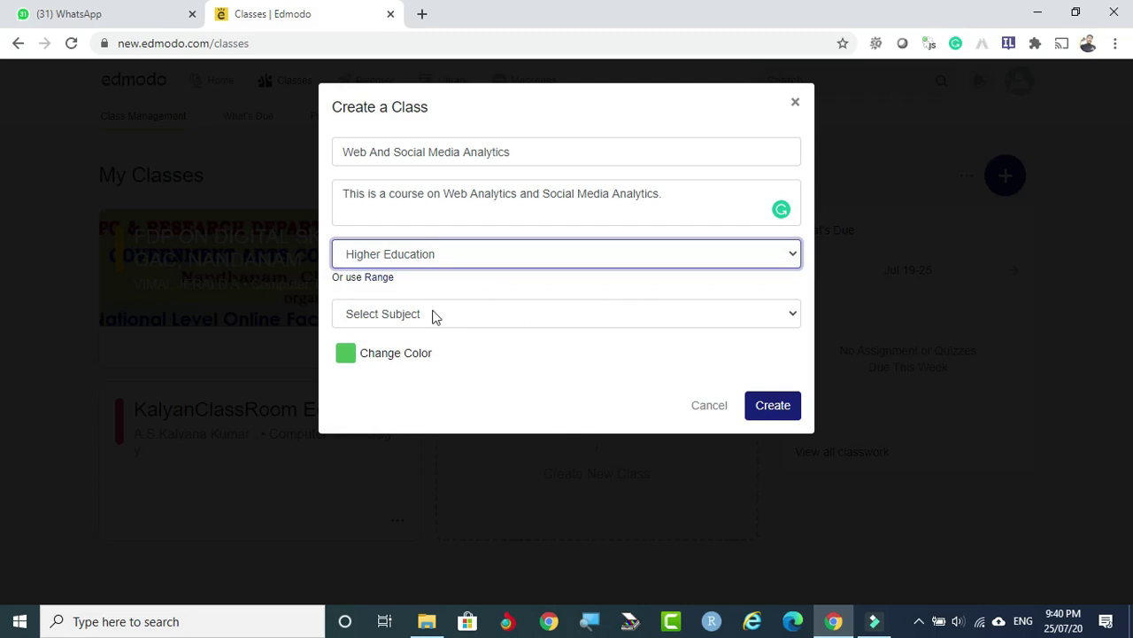
click(533, 316)
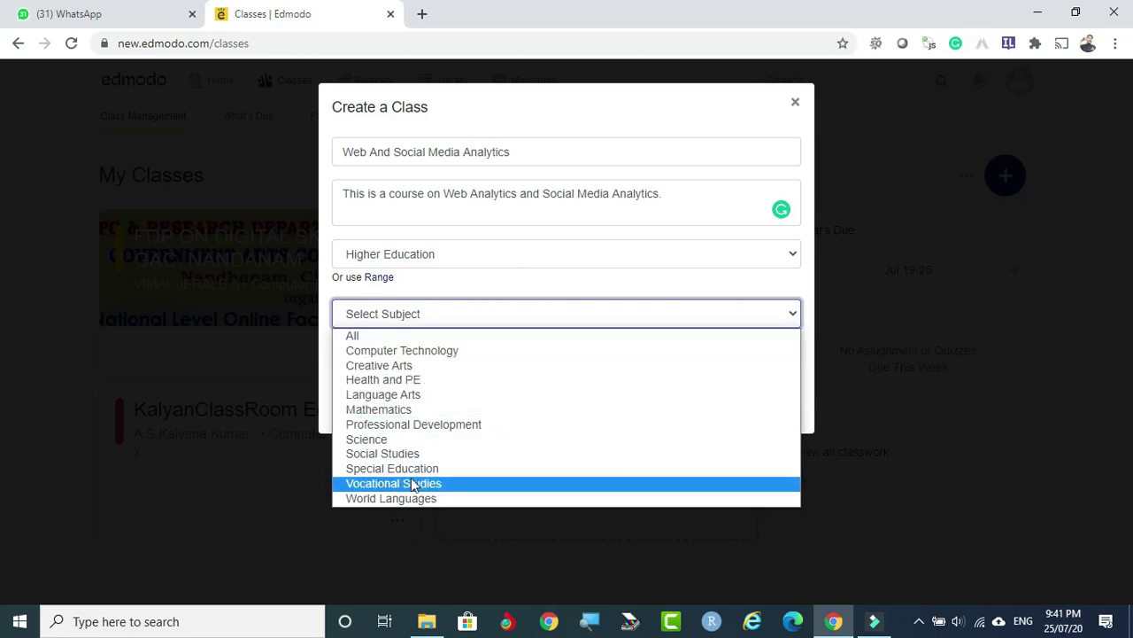
click(445, 349)
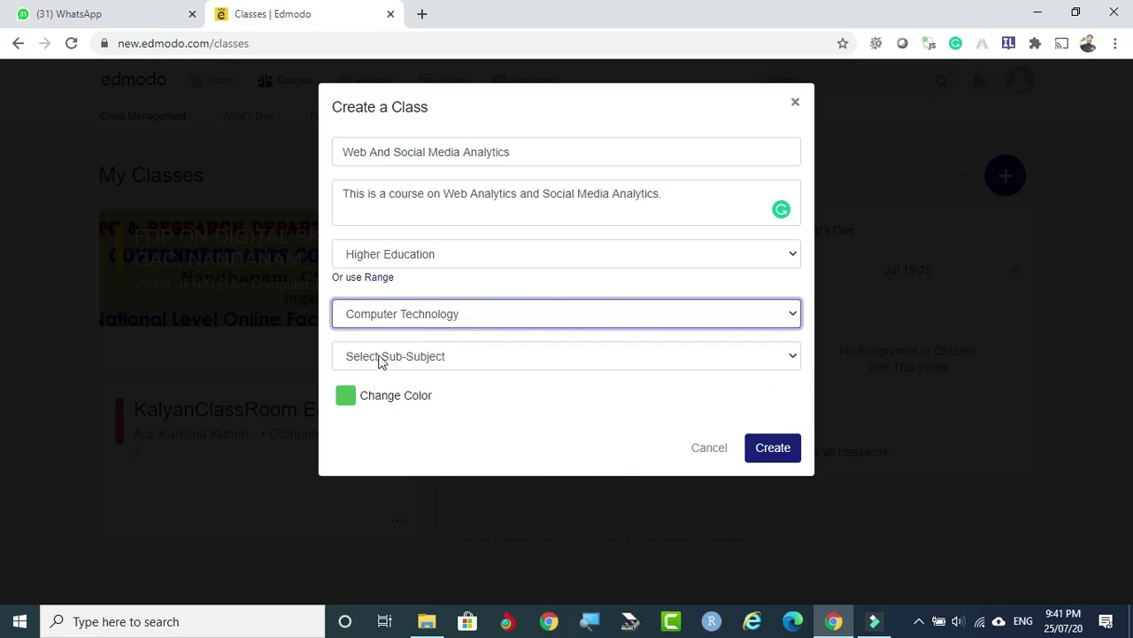
click(486, 364)
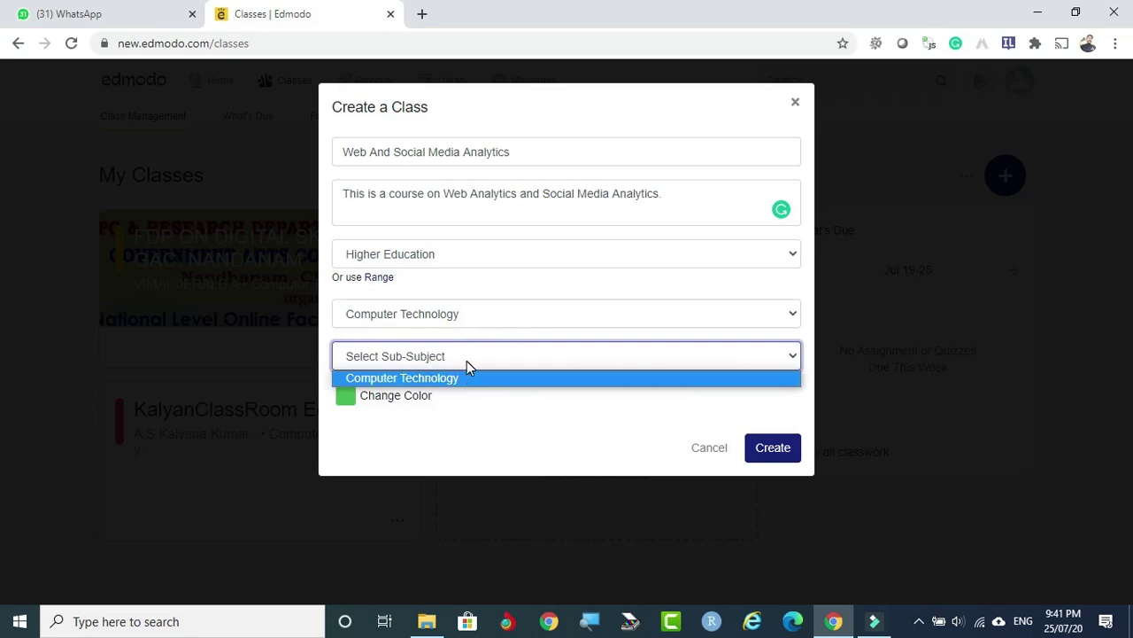
click(468, 363)
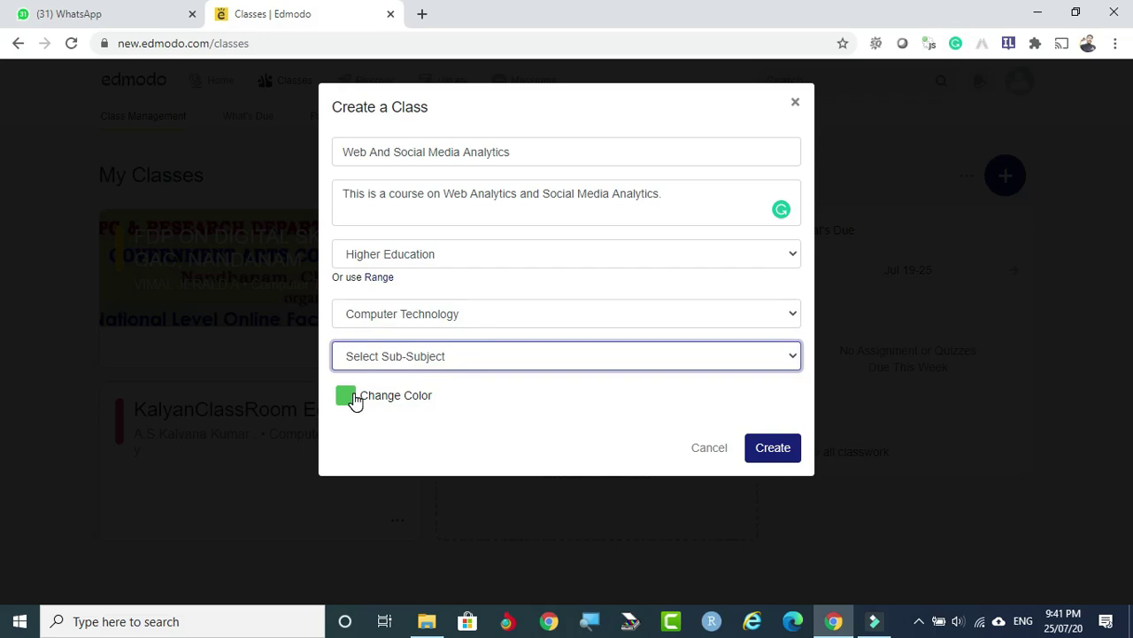
Switch the class colour from green to purple and try creating the class.
click(346, 397)
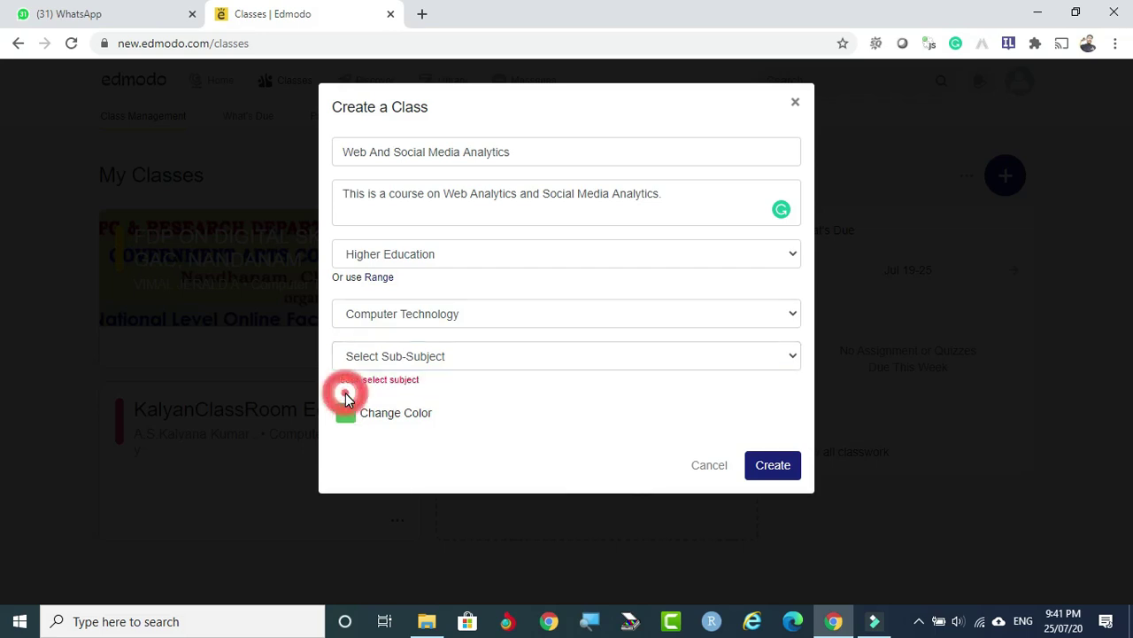
click(396, 410)
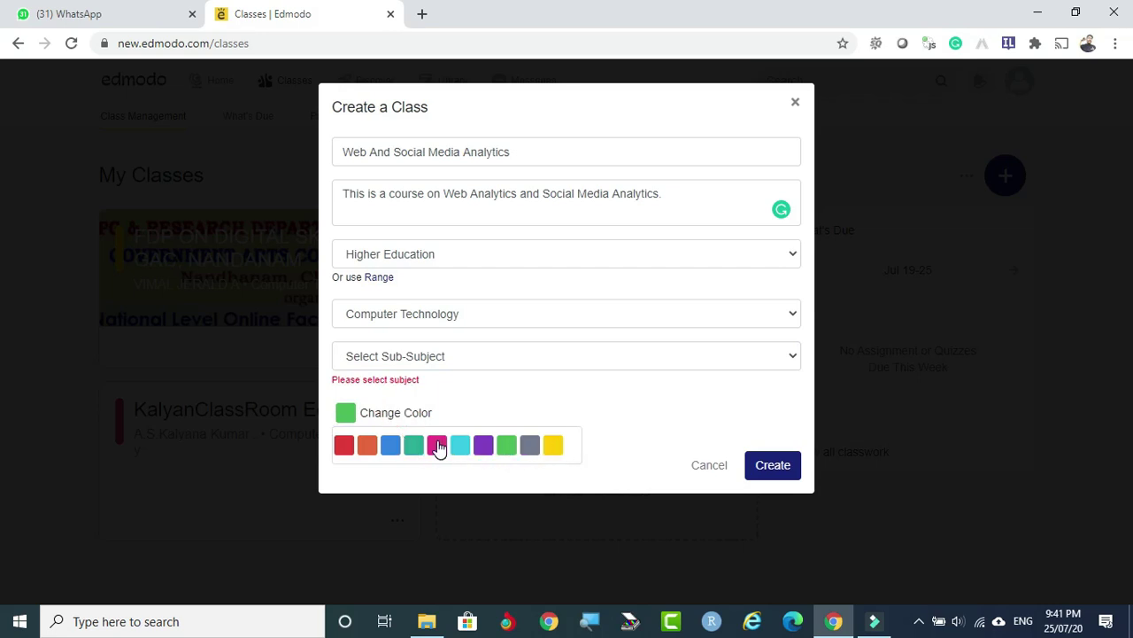
click(482, 449)
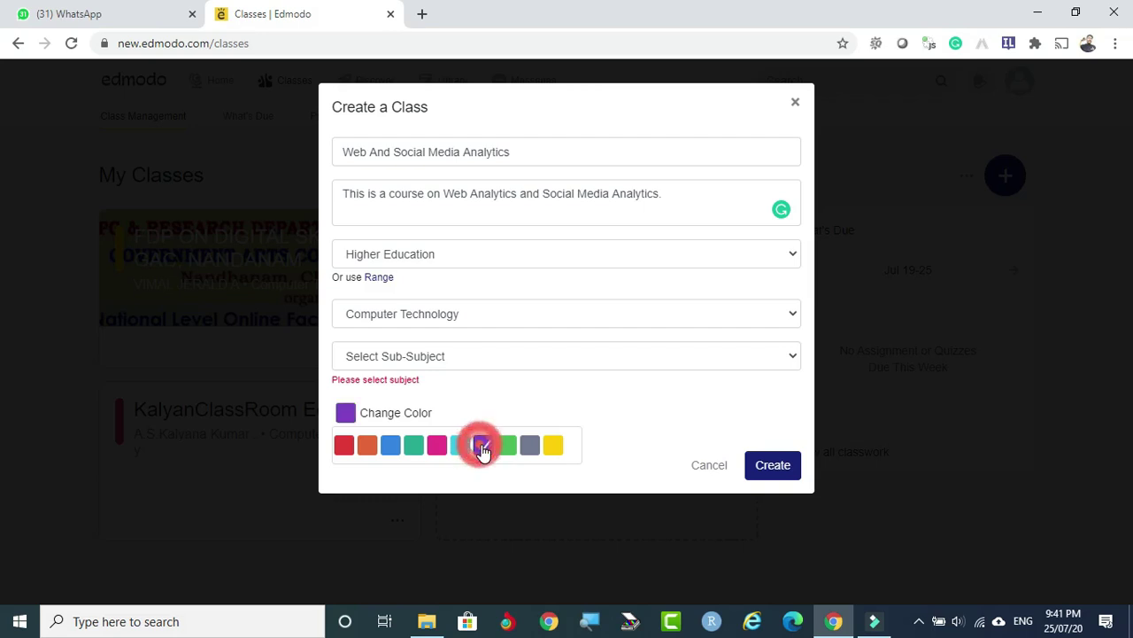
click(770, 466)
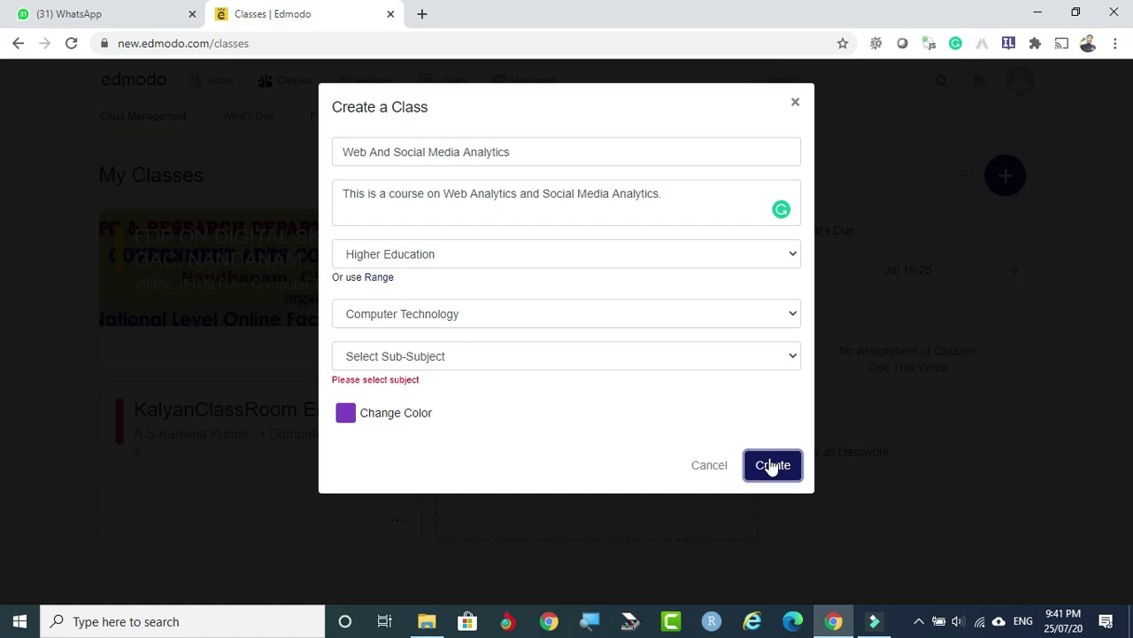
Set sub-subject to Computer Technology, then try Health and PE and Science subjects.
click(425, 357)
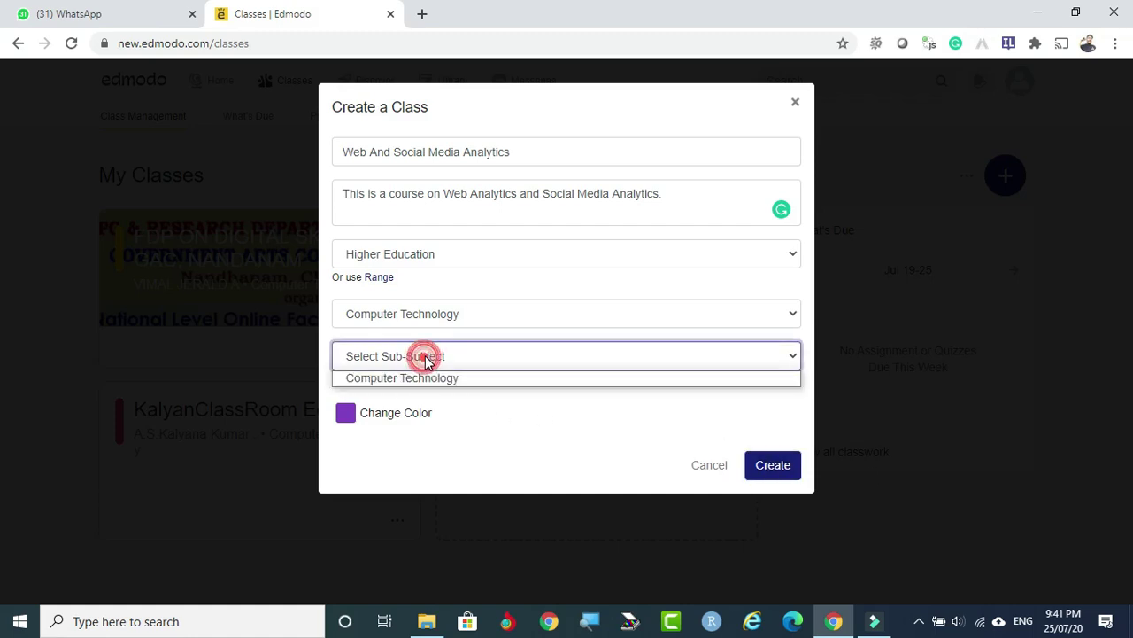
click(424, 379)
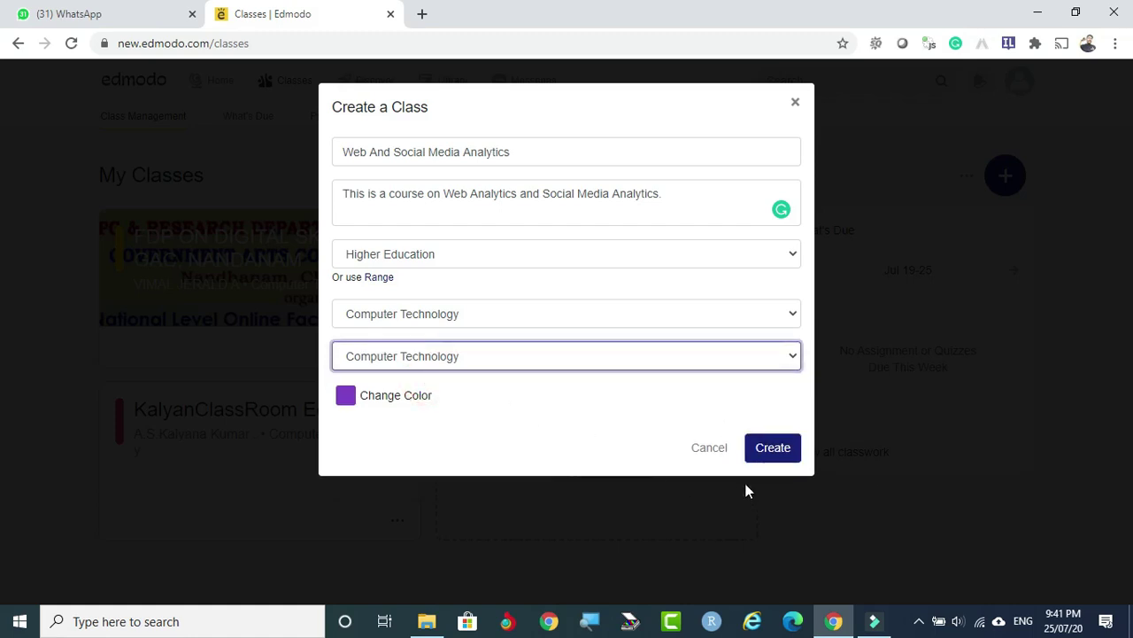
click(466, 311)
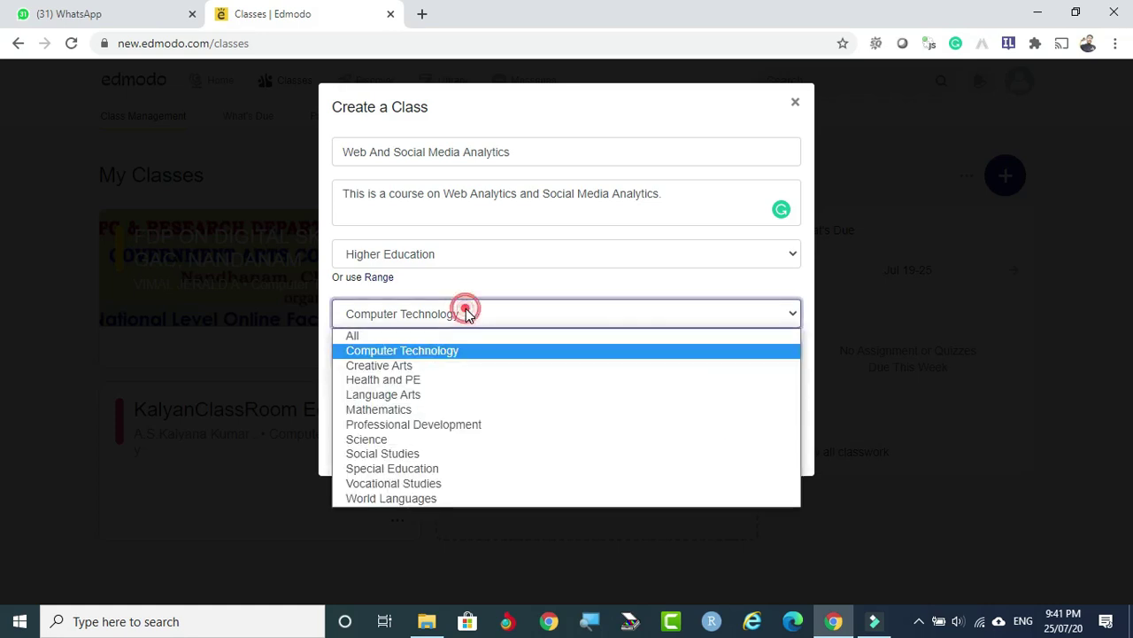
click(398, 379)
click(431, 356)
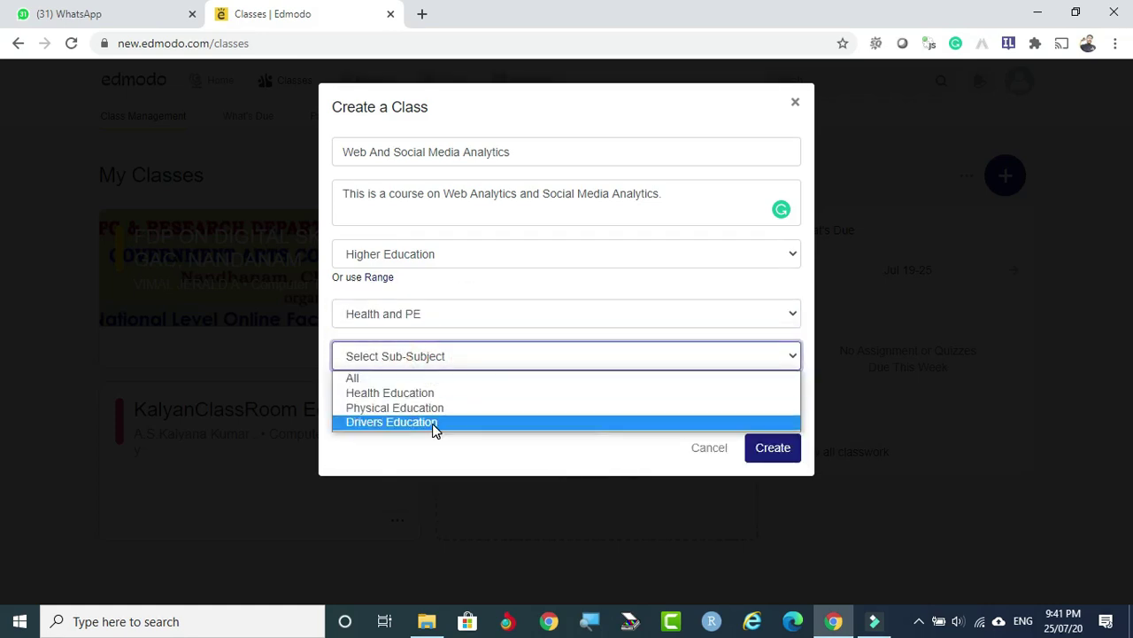
click(435, 355)
click(425, 314)
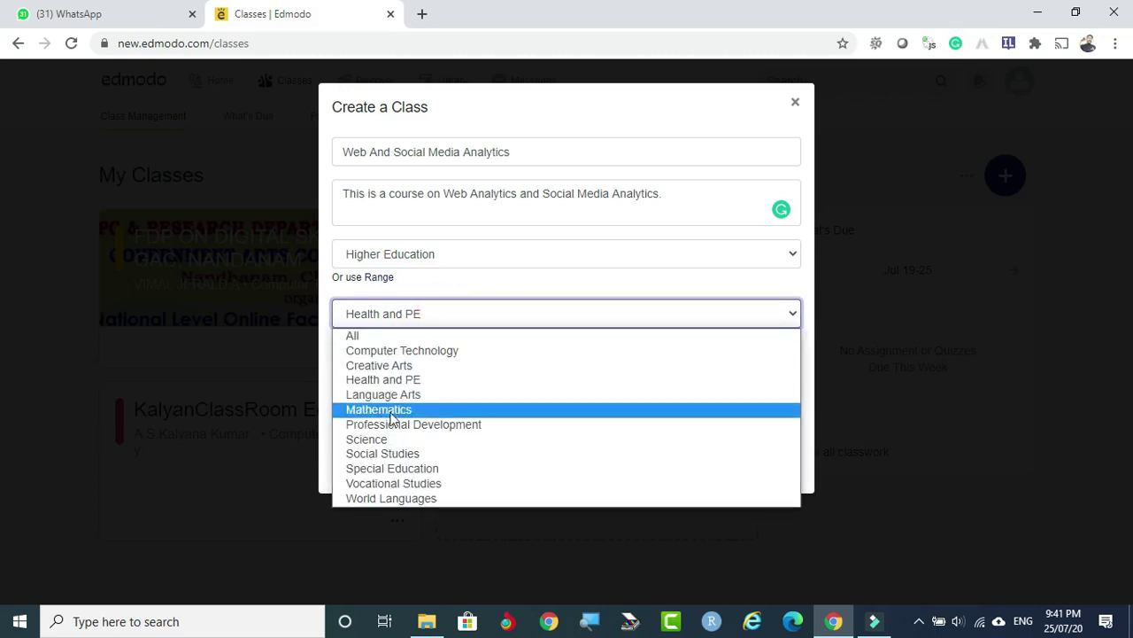
click(389, 439)
click(496, 355)
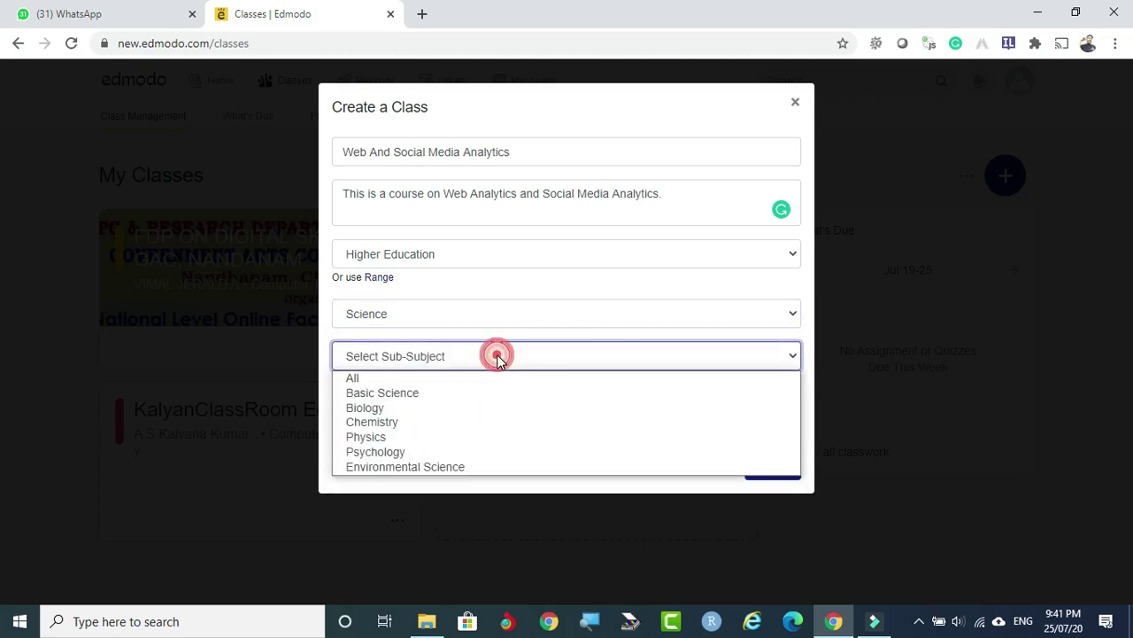
Set subject and sub-subject to Computer Technology, create the class, dismiss the welcome.
click(424, 315)
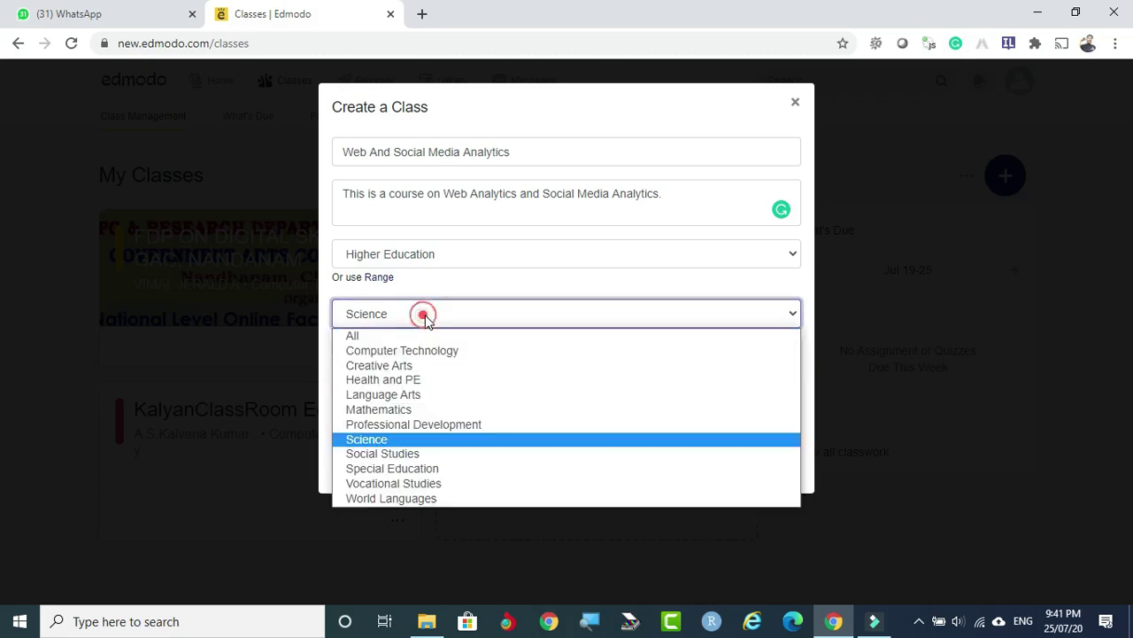
click(420, 351)
click(459, 356)
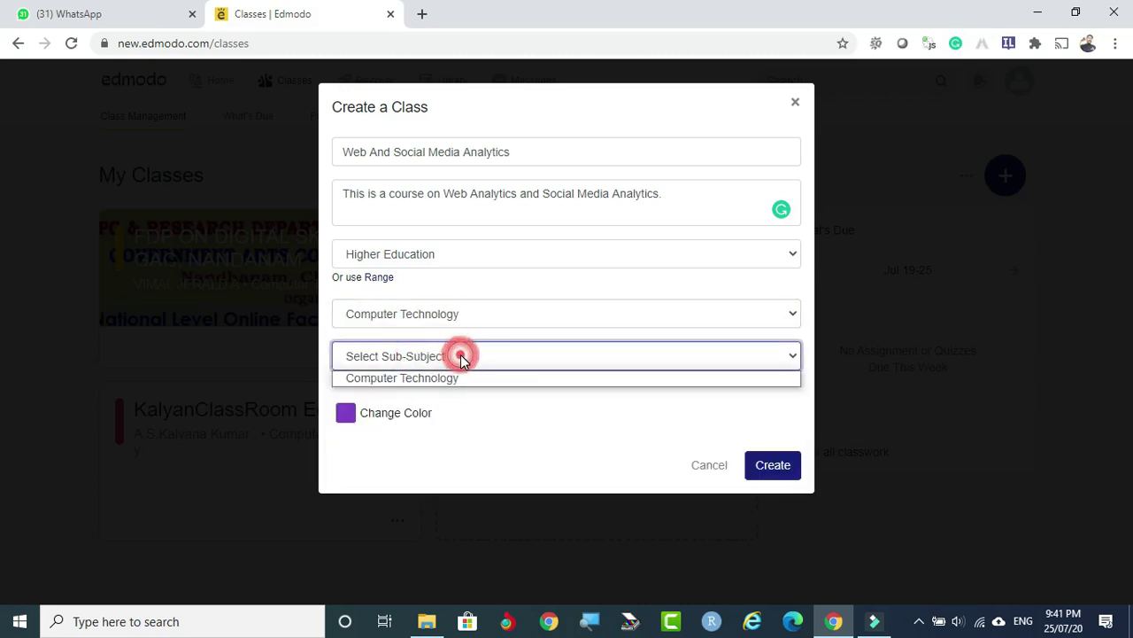
click(461, 379)
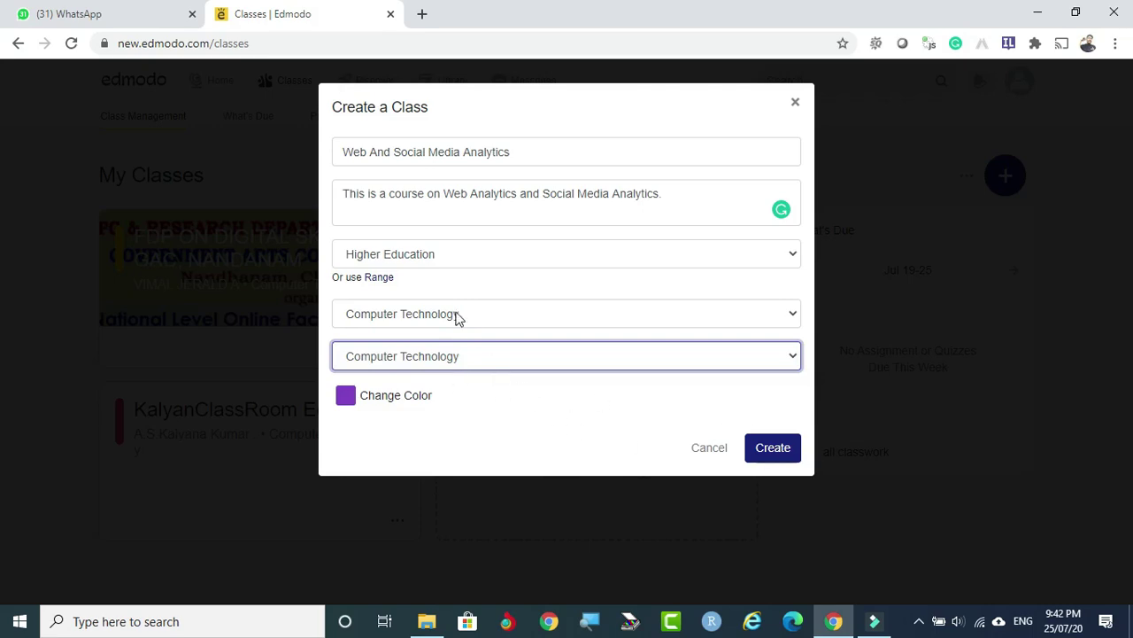
click(780, 451)
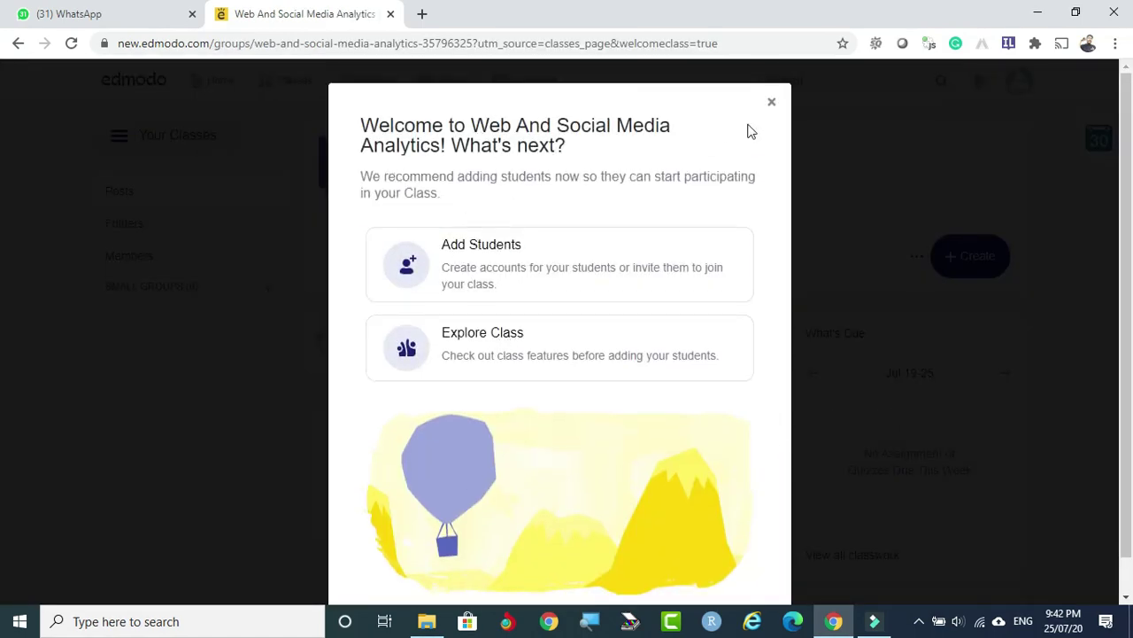
click(771, 101)
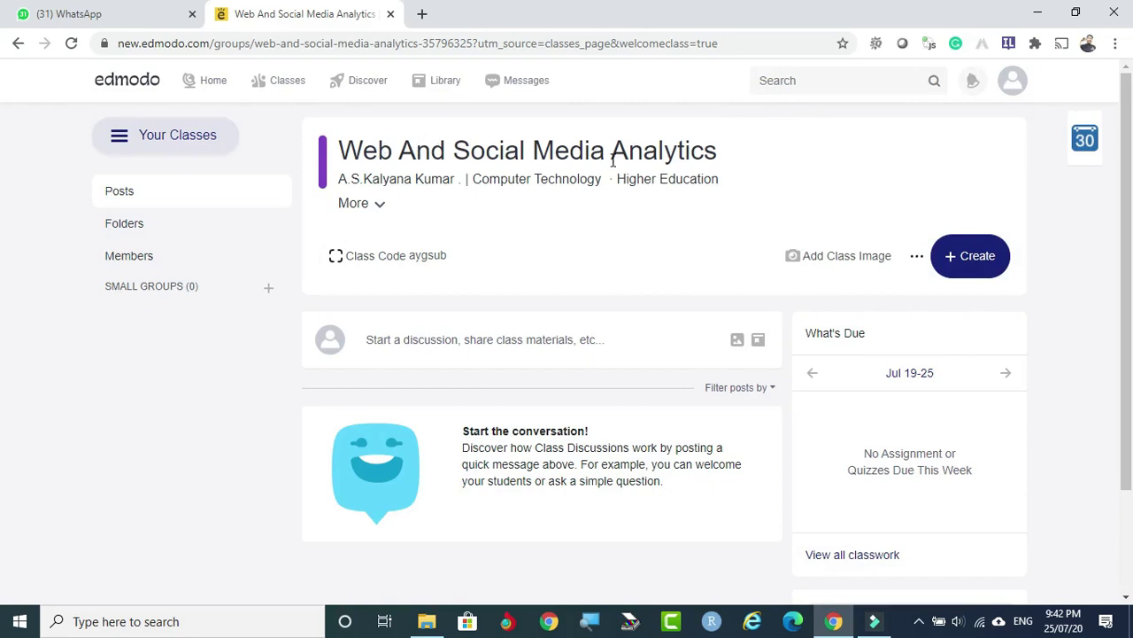
Review the class title, teacher and subject lines, then expand and collapse the class details.
drag(341, 149, 722, 156)
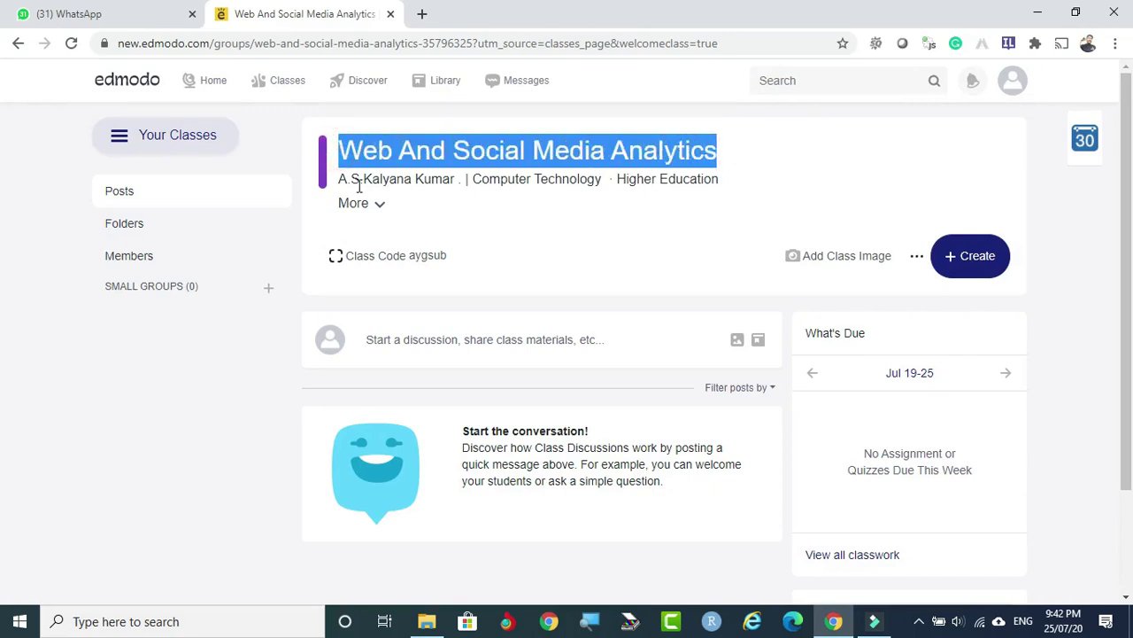
drag(338, 179, 459, 180)
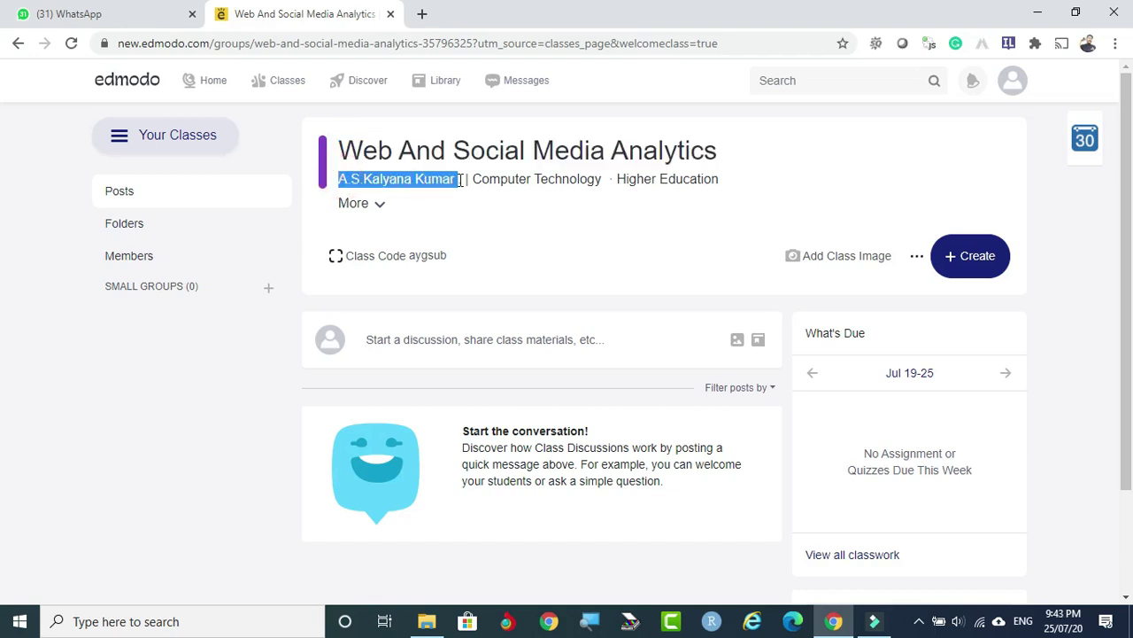
drag(527, 178, 724, 182)
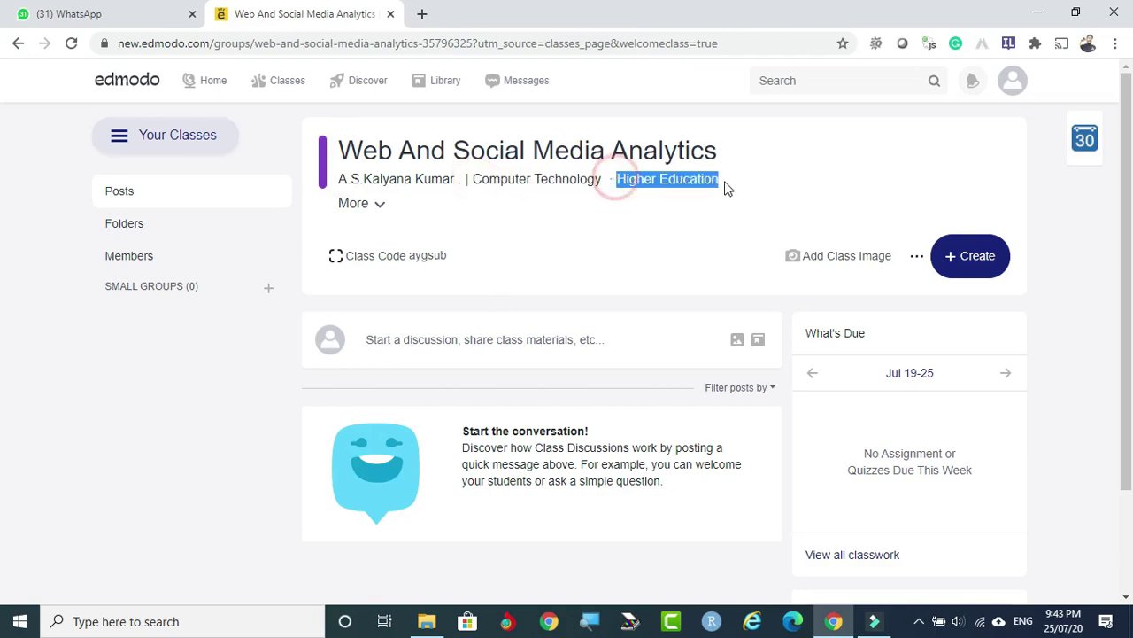
click(379, 204)
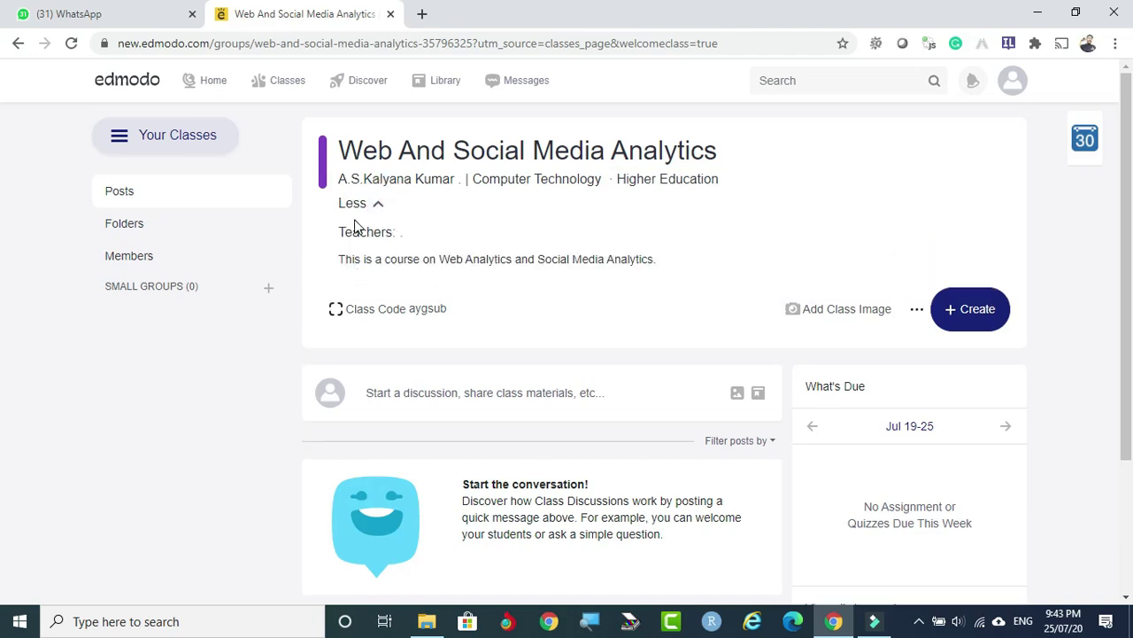
click(379, 206)
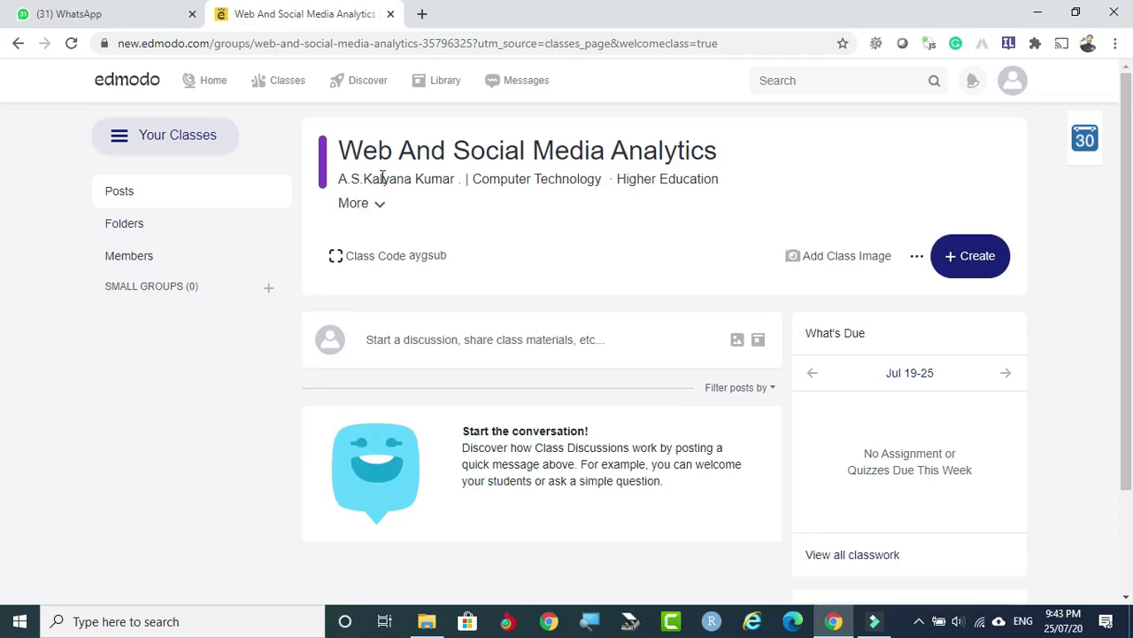
Copy the class code from the Invite dialog, then close it and the chat notification.
click(337, 258)
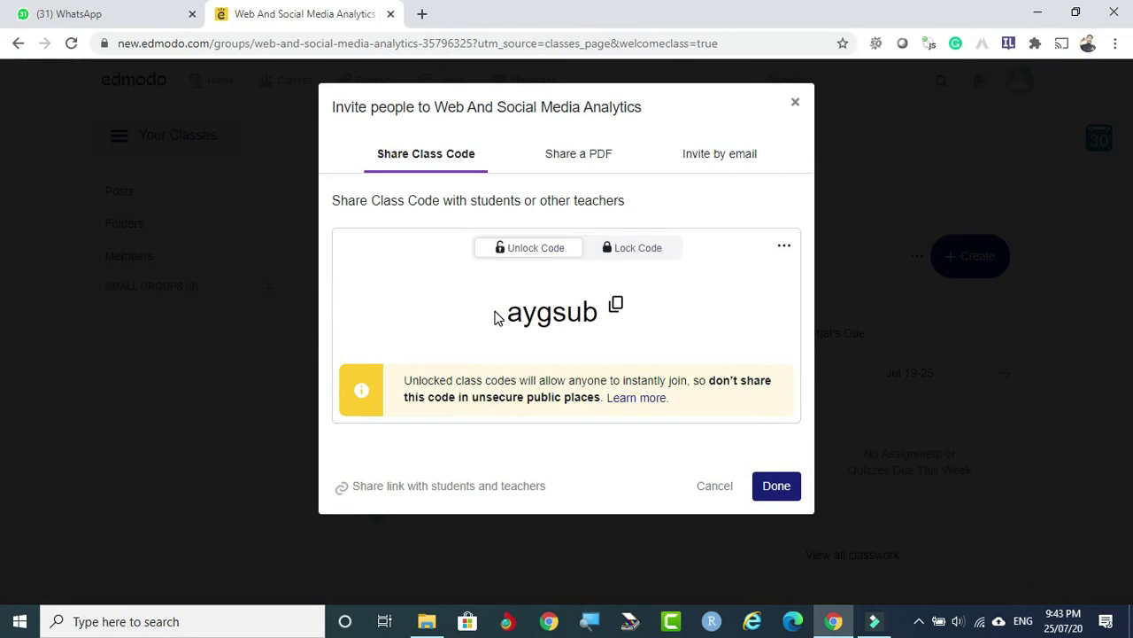
click(494, 317)
drag(509, 313, 614, 303)
click(615, 304)
click(616, 305)
click(776, 486)
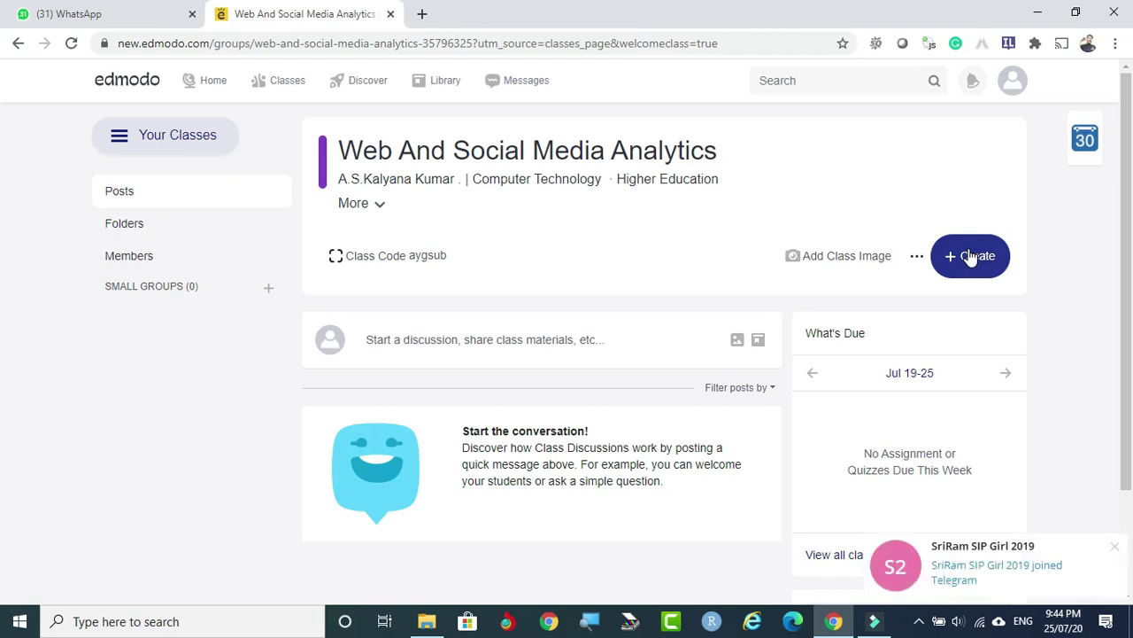
click(1118, 547)
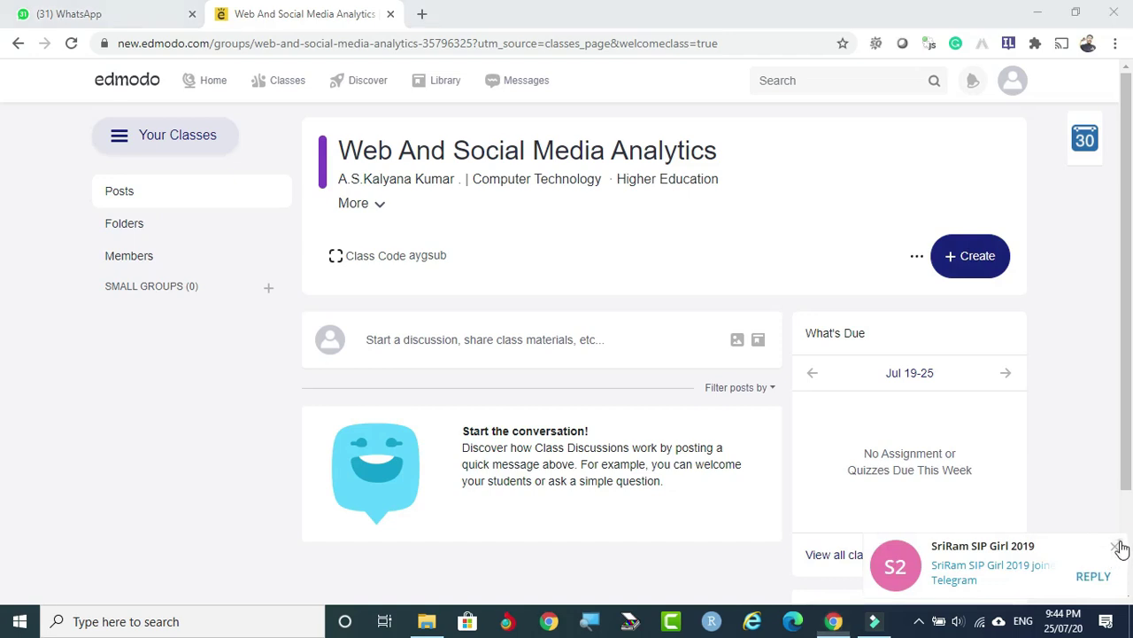
click(979, 267)
mouse_move(896, 298)
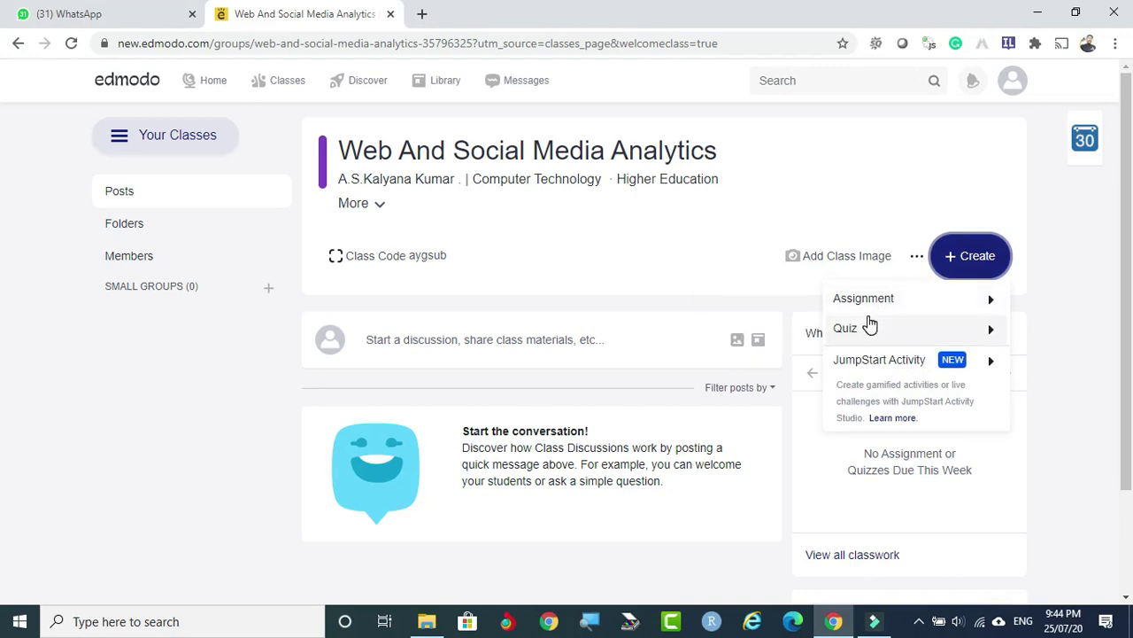
mouse_move(912, 372)
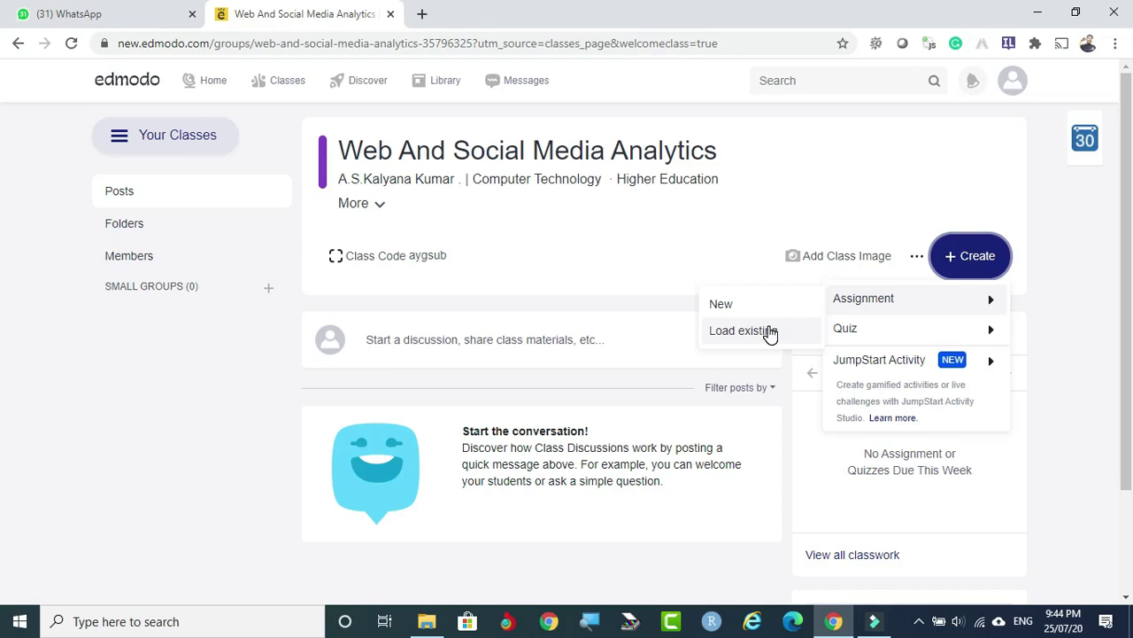
mouse_move(891, 333)
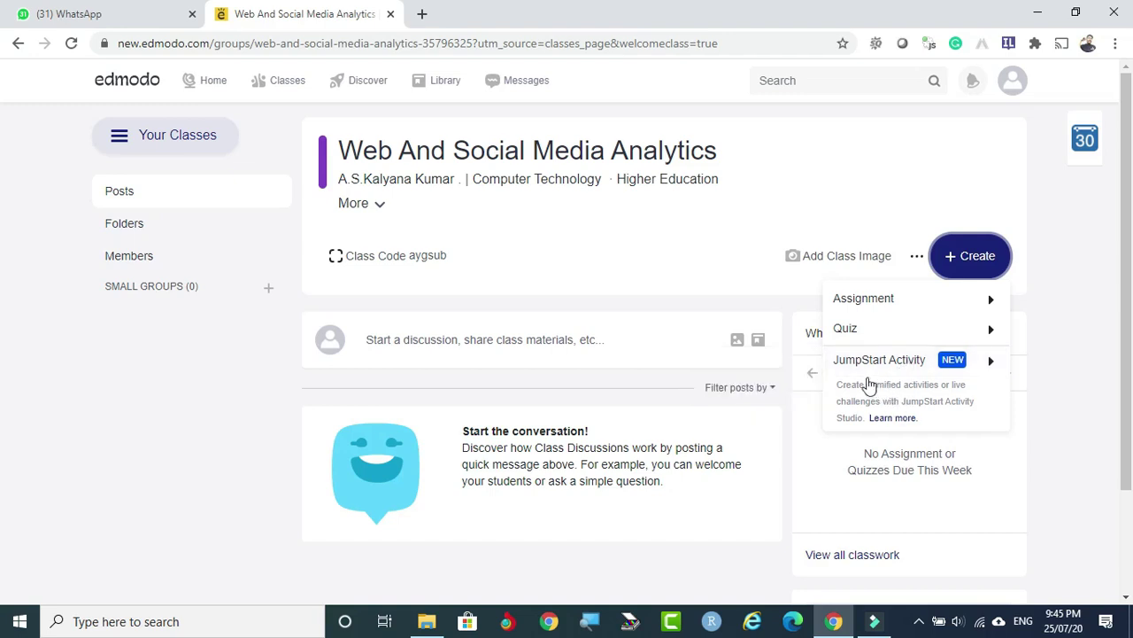
mouse_move(858, 376)
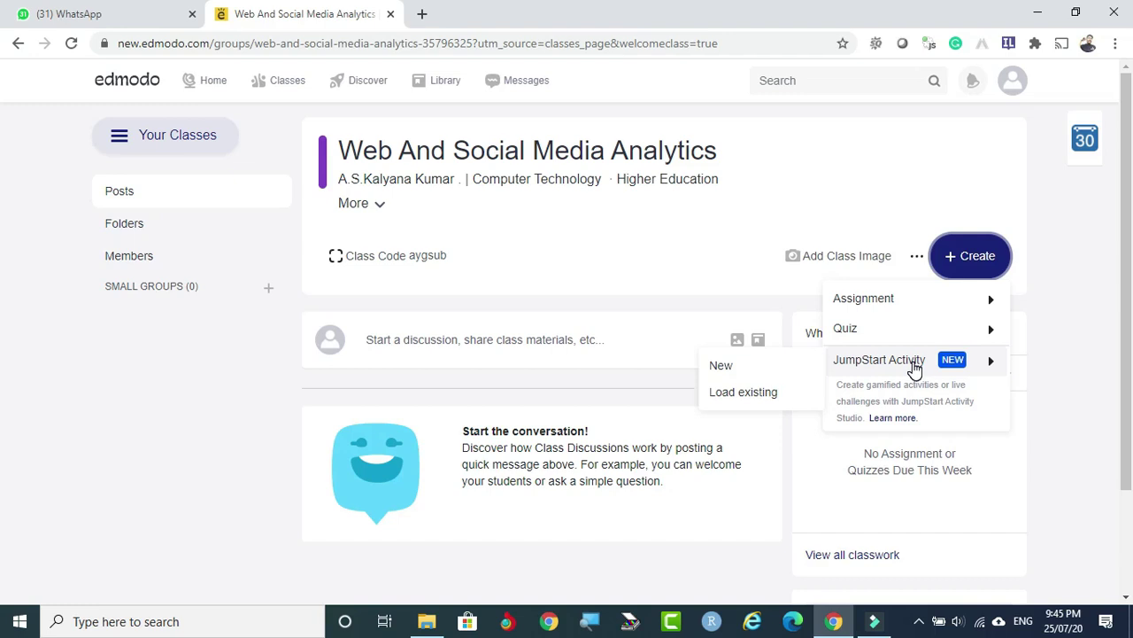
mouse_move(912, 302)
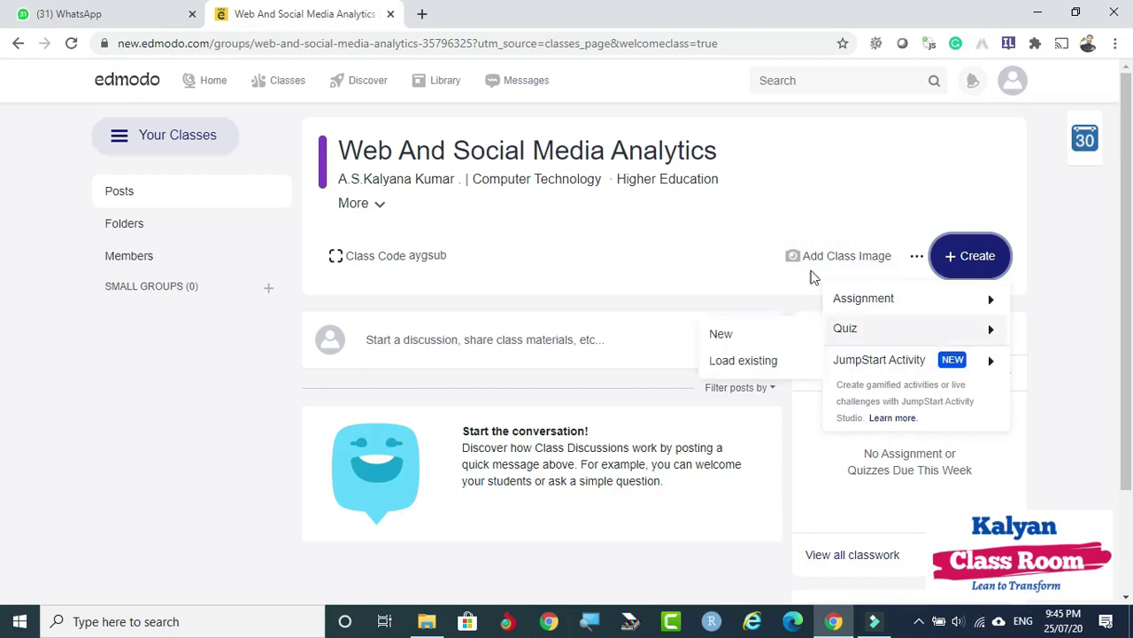
click(882, 171)
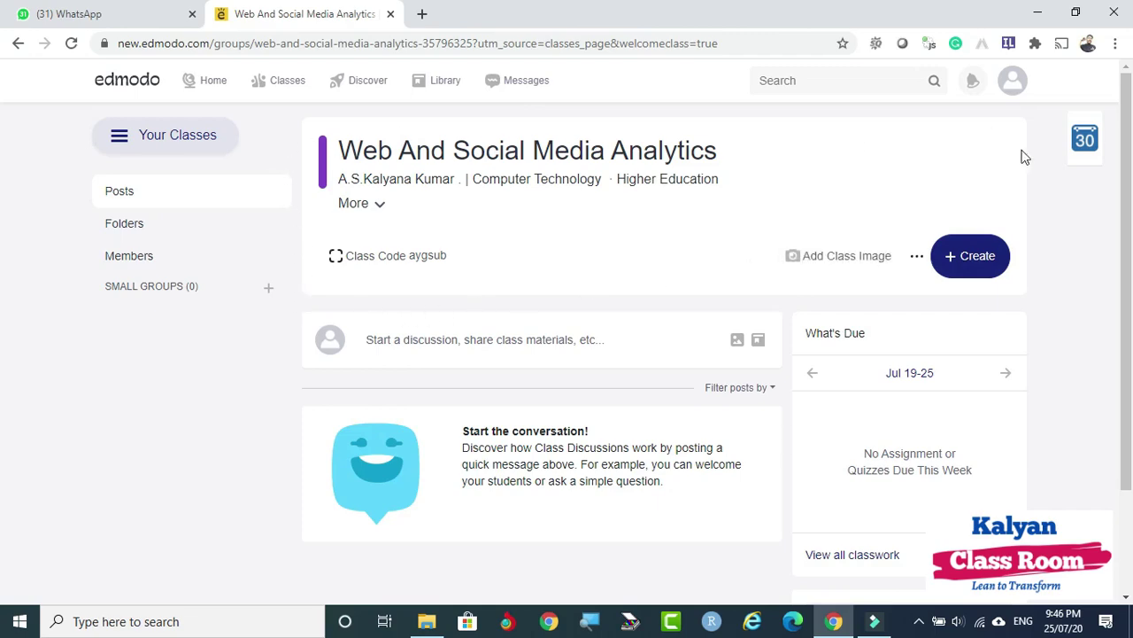
Upload the autumn-leaf picture and save it as the class banner image.
click(838, 257)
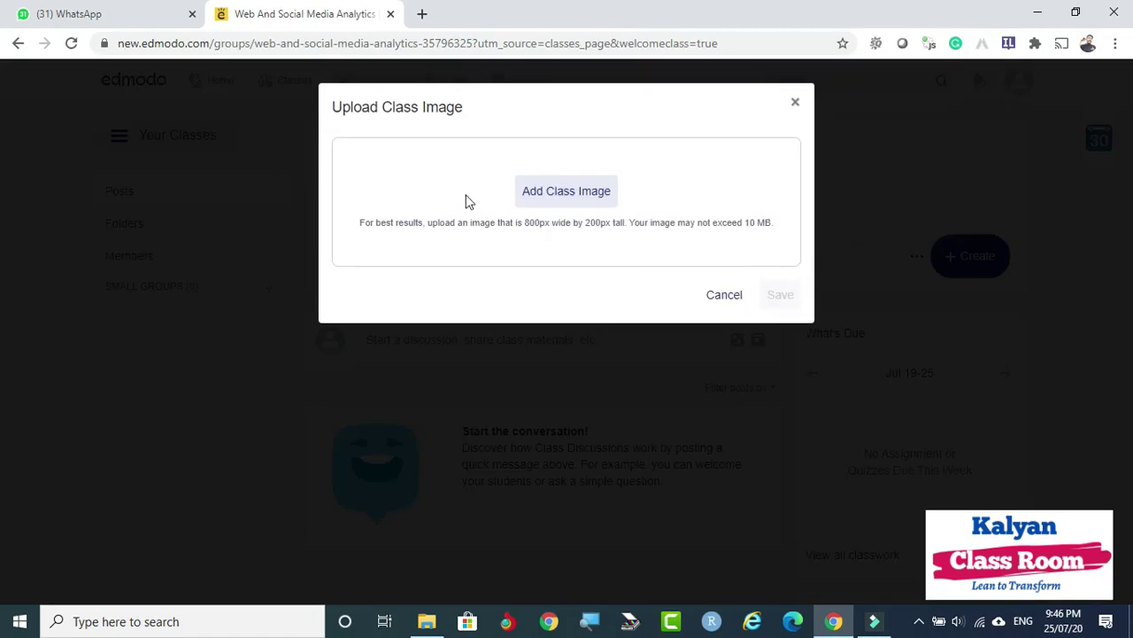
click(564, 198)
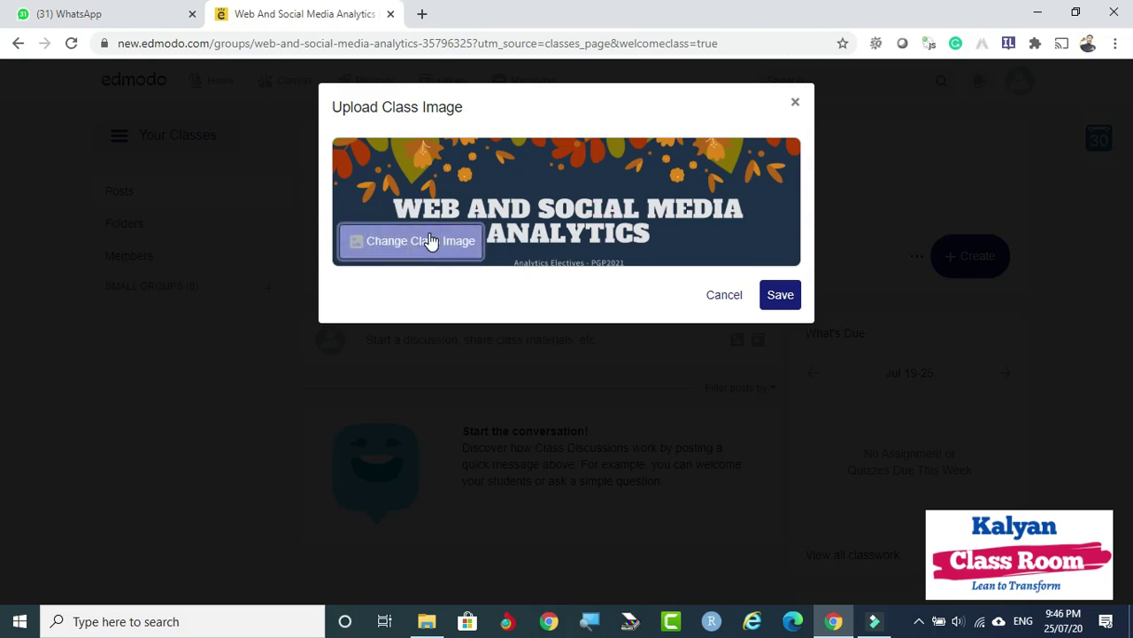
click(779, 300)
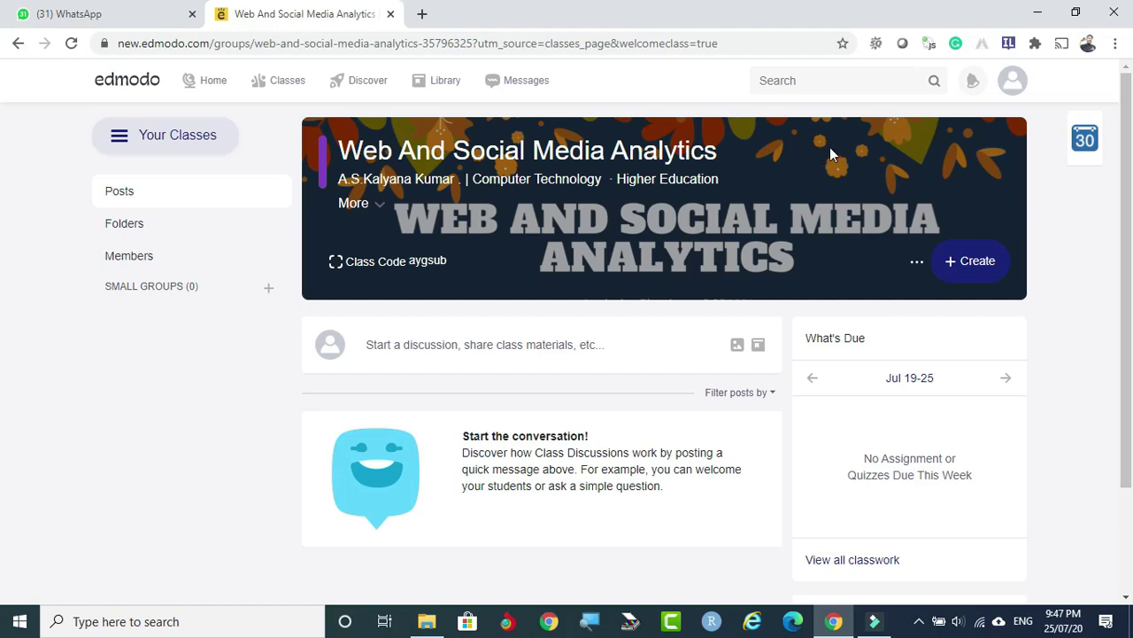
Check the class list, then open an empty discussion post for Web And Social Media Analytics.
click(120, 145)
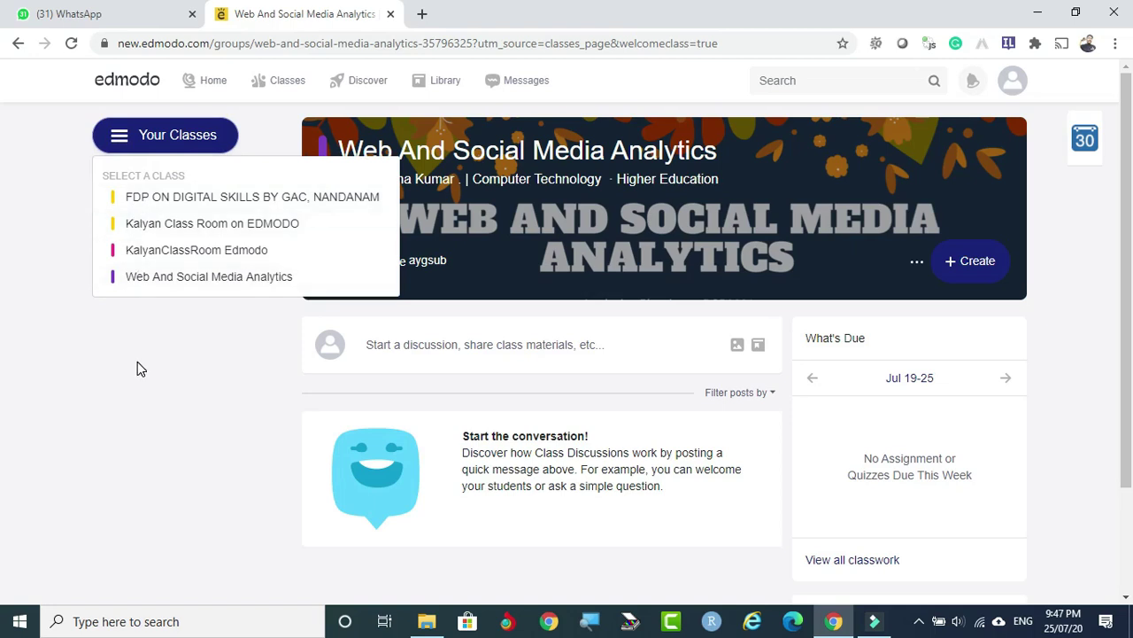
click(179, 405)
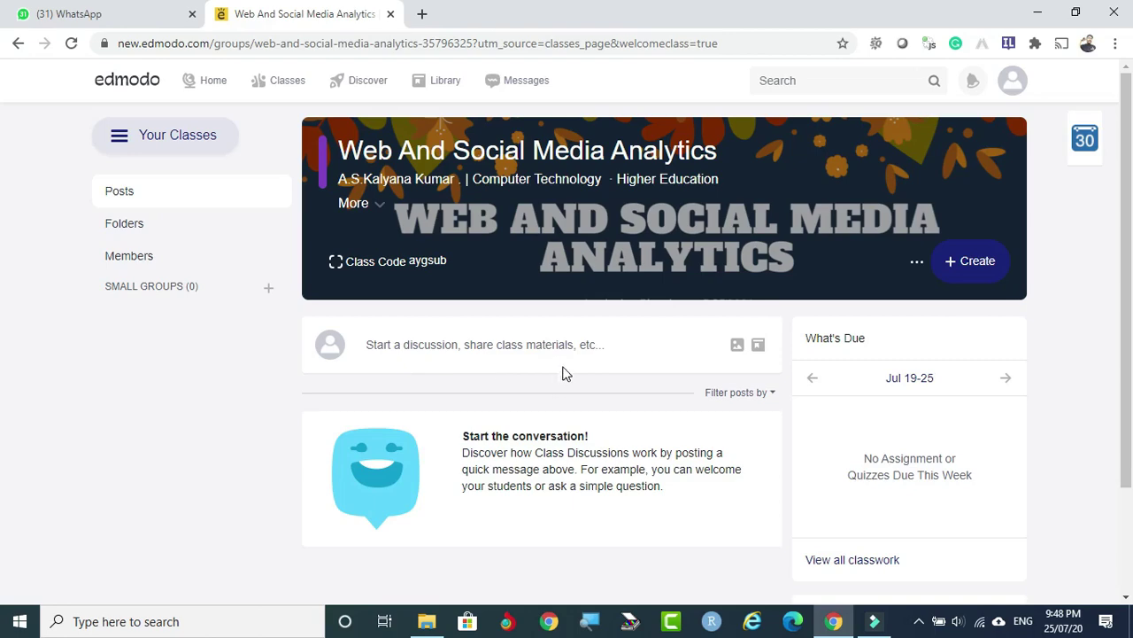
click(470, 345)
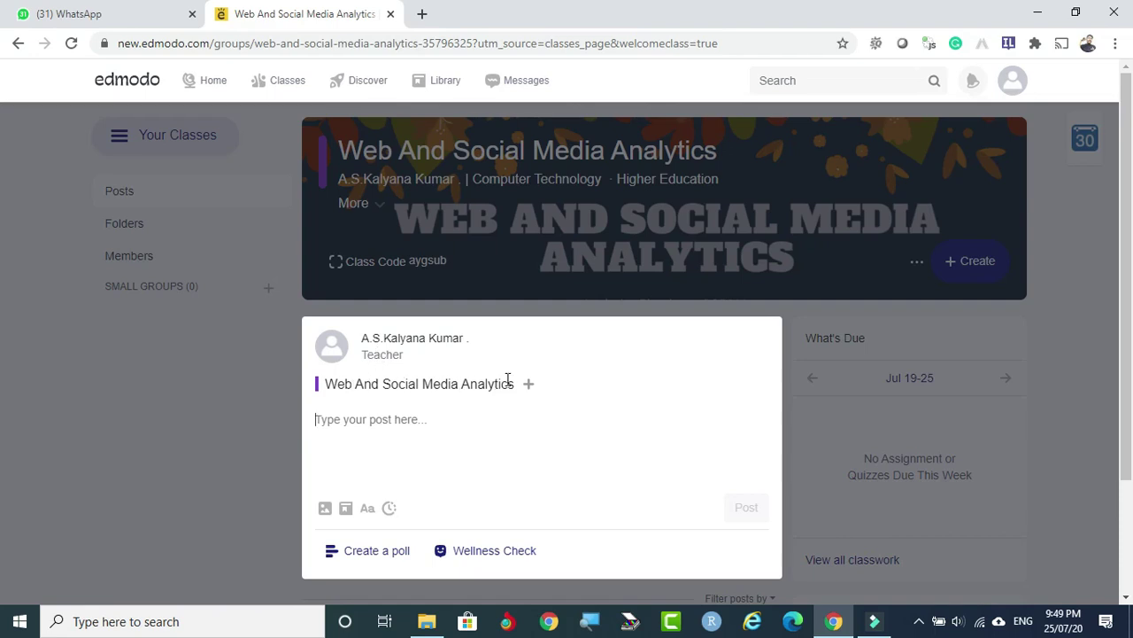
Type 'HELLO STUDENTS, WELCOME TO THIS COURSE.' in the post, correcting THE to THIS.
click(343, 418)
text(hE)
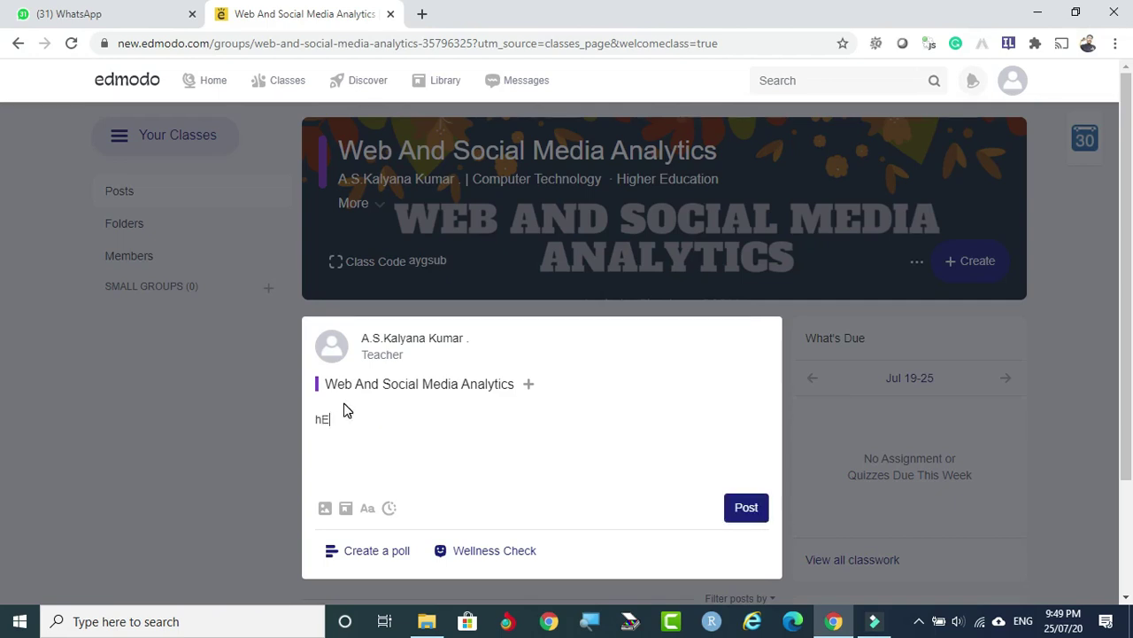
text(LLO sTUDENTS,  WELCOME TO THE COURSE.)
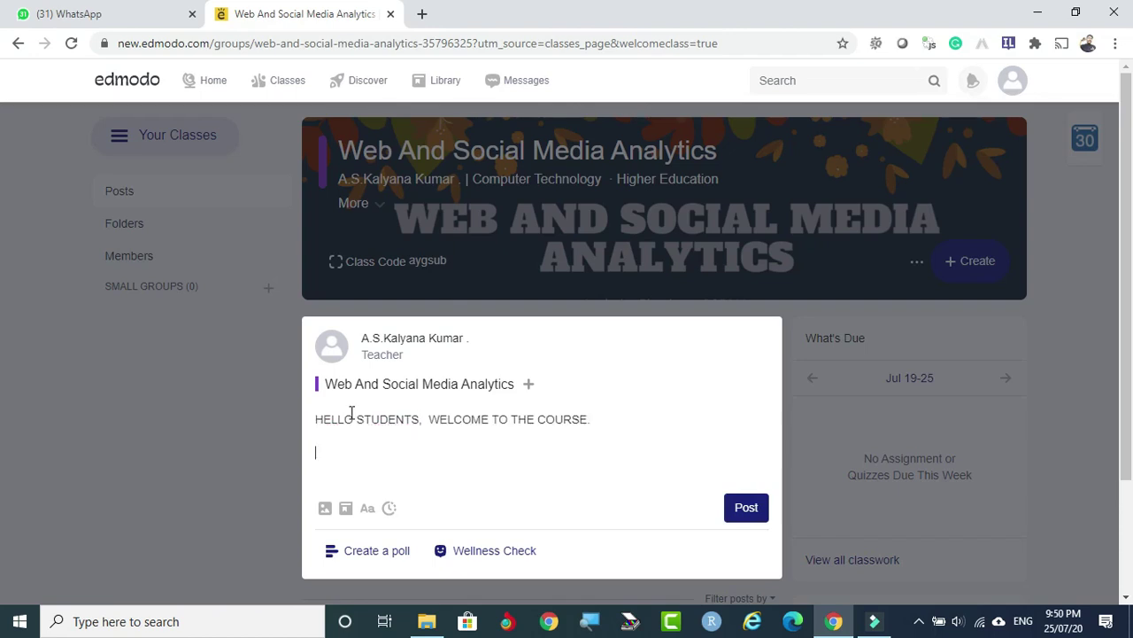
click(529, 418)
text(IS)
key(Delete)
Publish the welcome post and review it in the class feed.
click(747, 508)
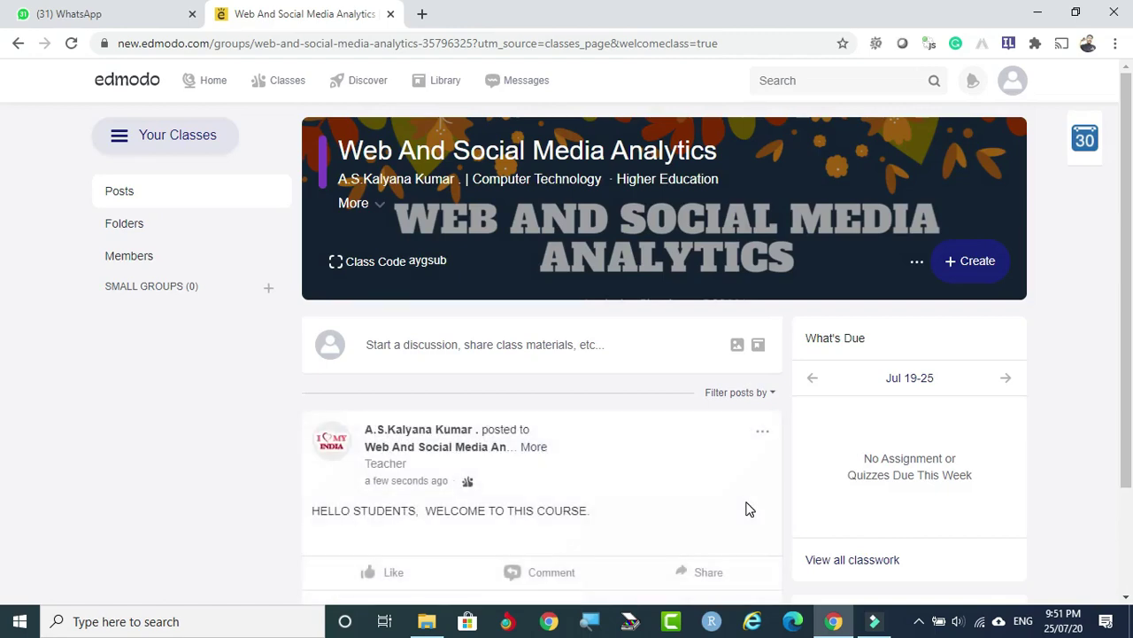
scroll(812, 463, down, 2)
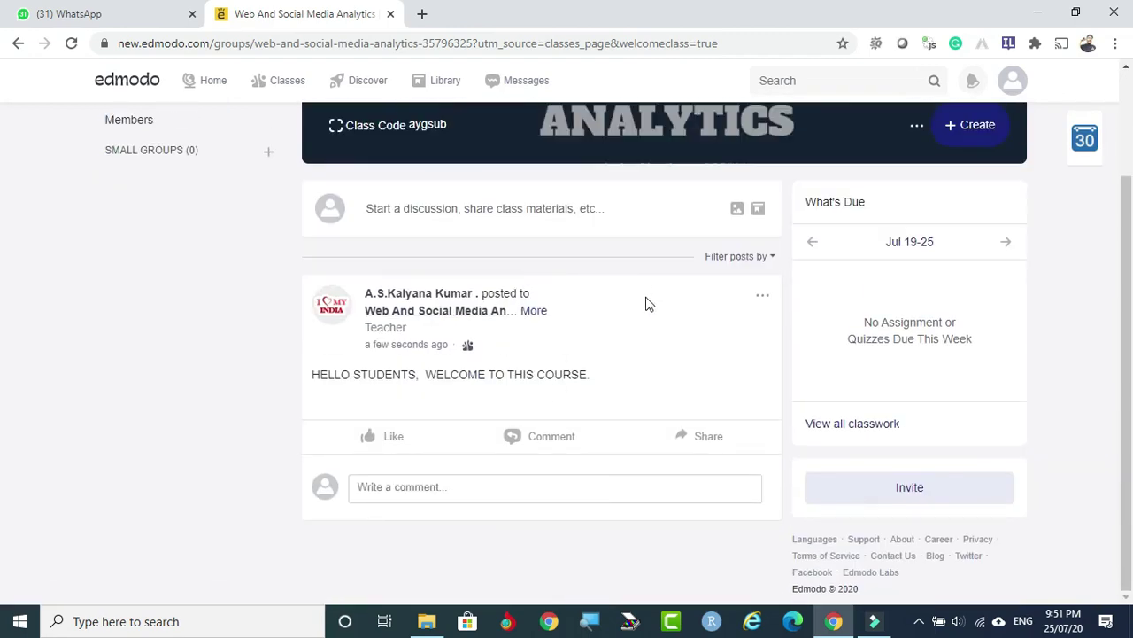
mouse_move(345, 325)
scroll(601, 338, up, 2)
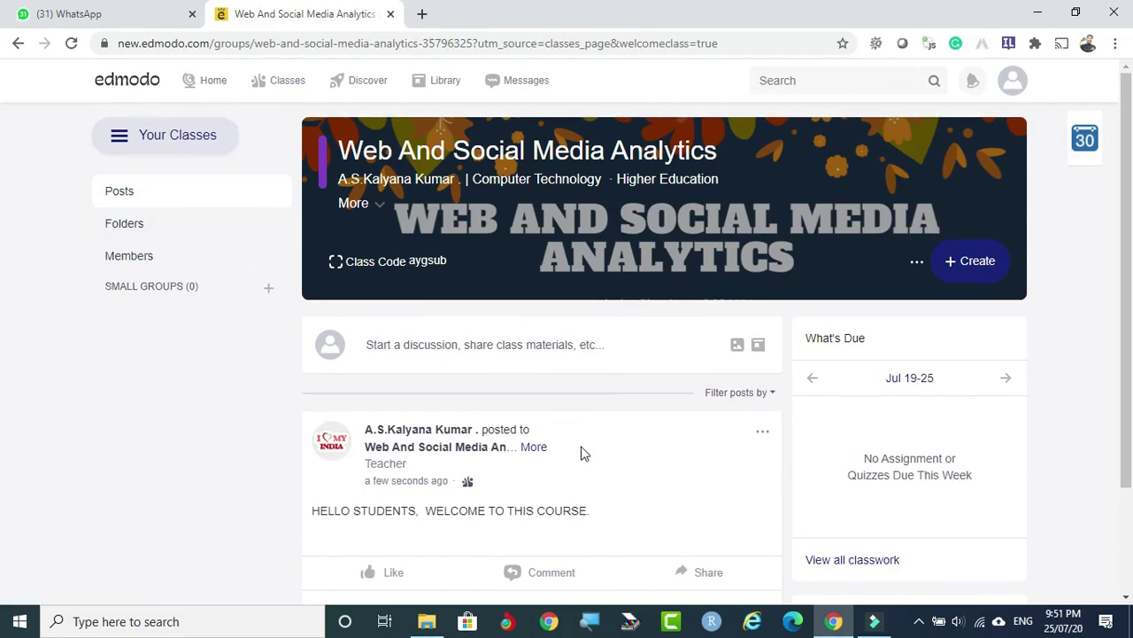
scroll(581, 452, down, 2)
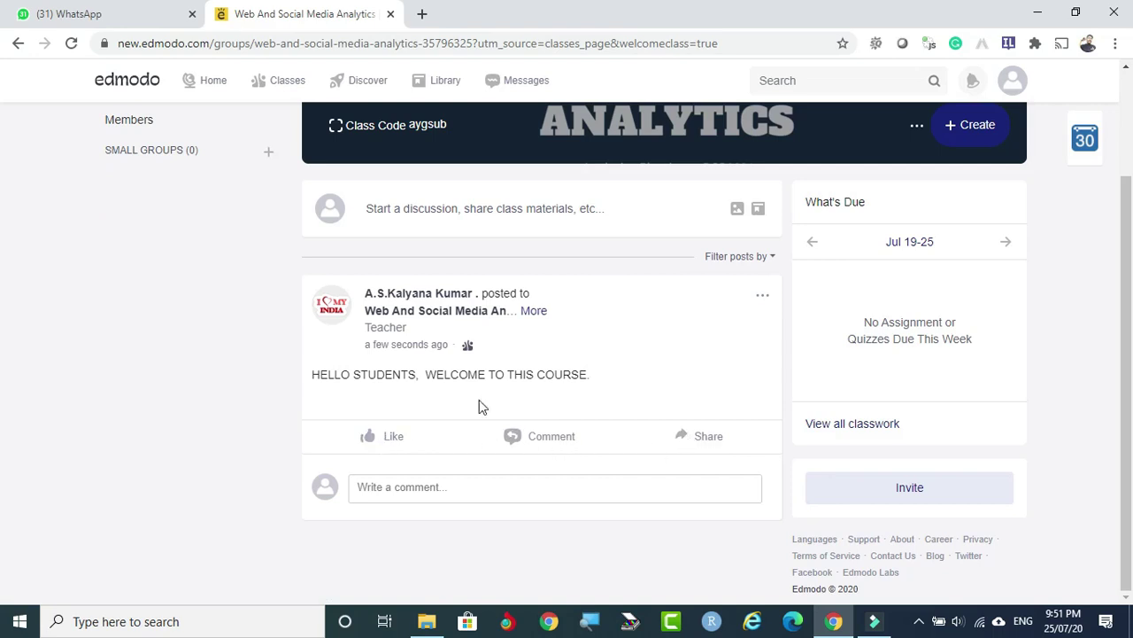
Draft a post reading 'PLEASE GO THROUGH THE ATTACHED COURSE-WARE FOR TODAY.' and bring up its scheduling calendar.
click(408, 488)
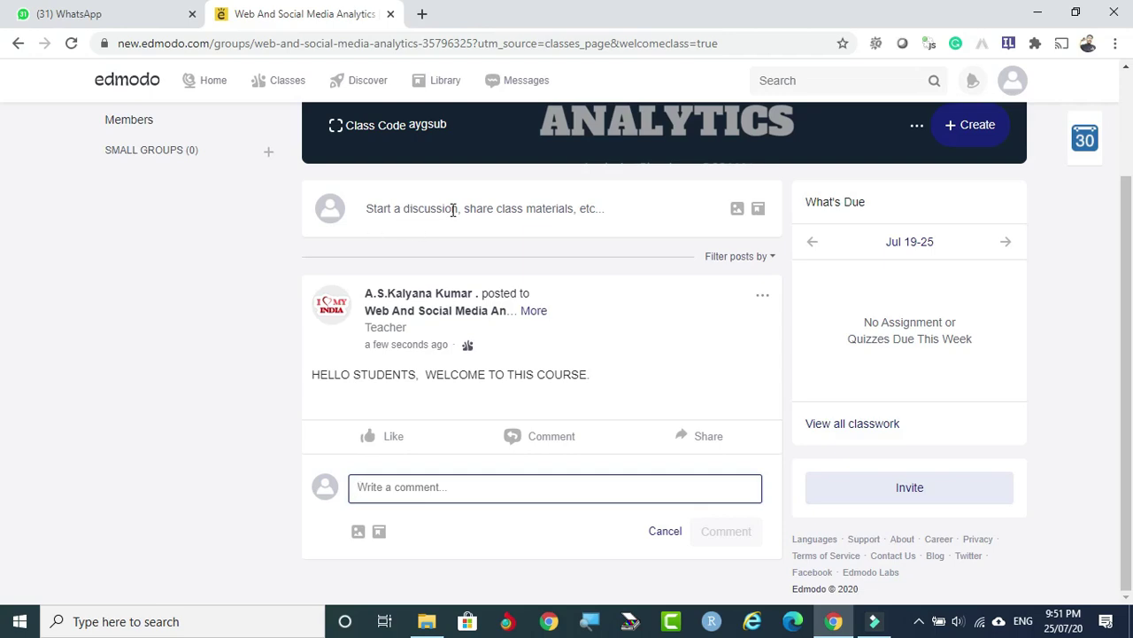
click(452, 208)
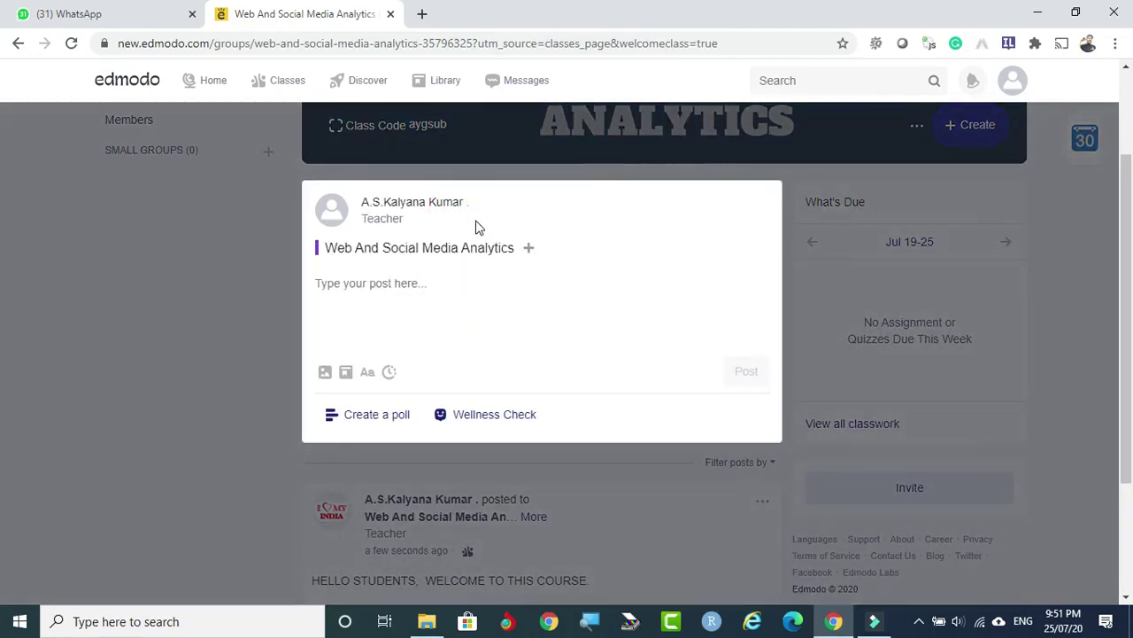
text(PLEASE GO THROUGH THE ATTACHED COURSE-WARE FOR TODAY)
text(.)
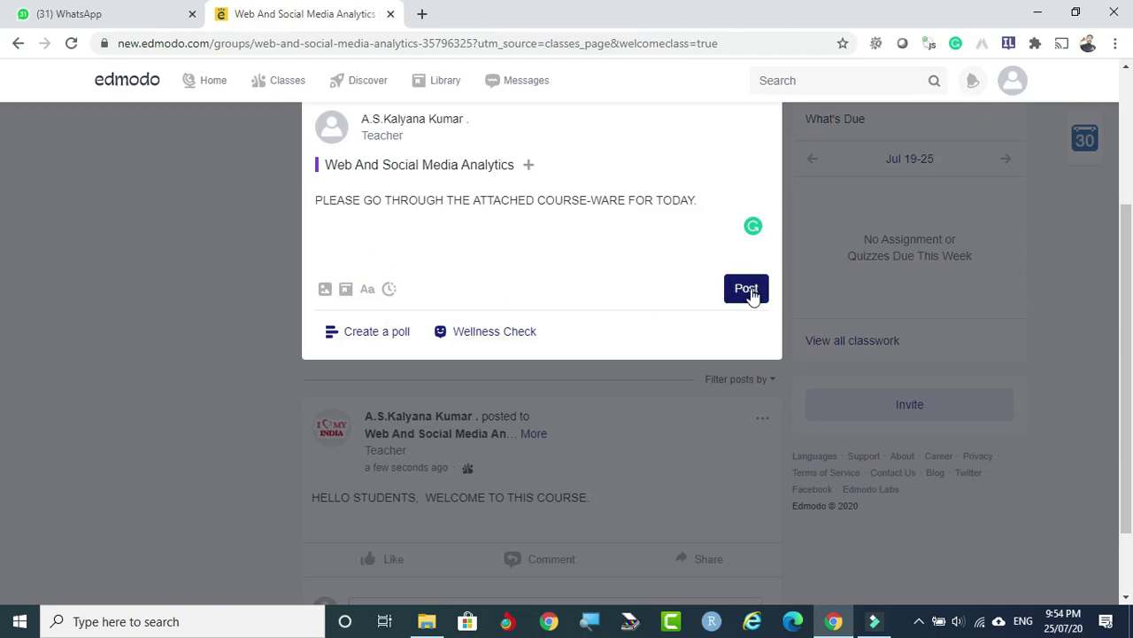
click(390, 289)
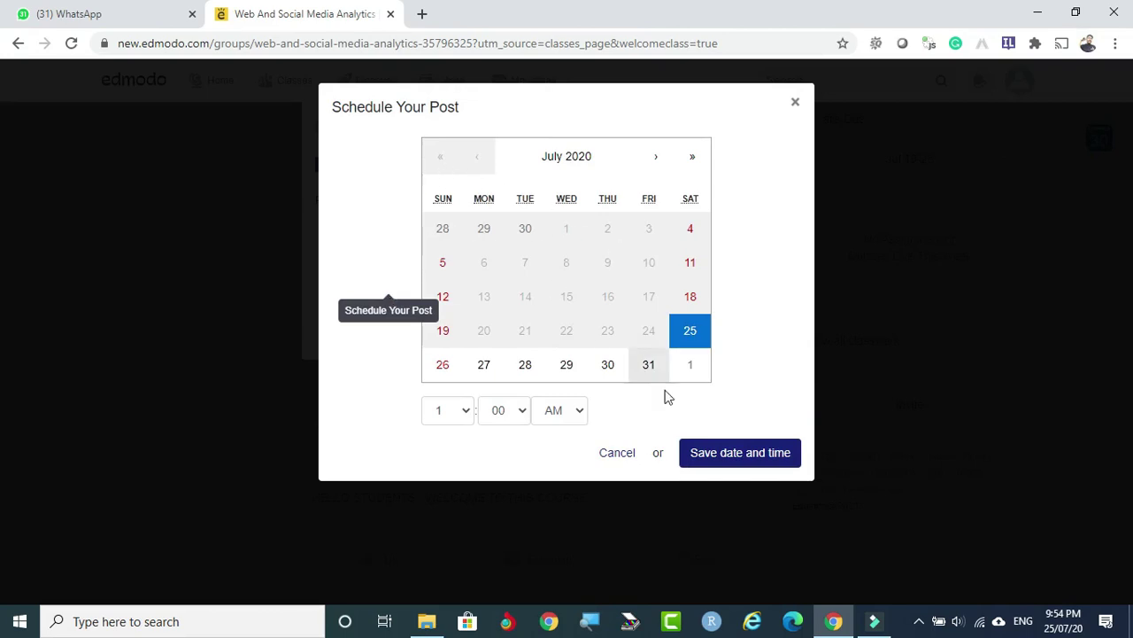
Schedule the course-ware post for 27 July 2020 at 10:00 AM and save it.
key(Escape)
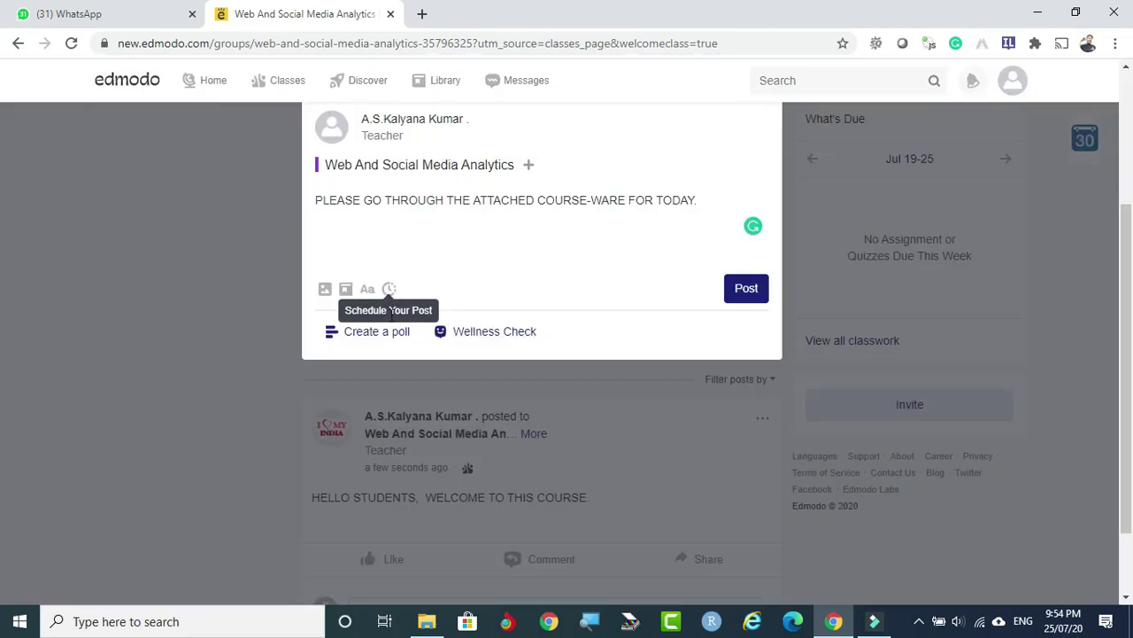
click(391, 289)
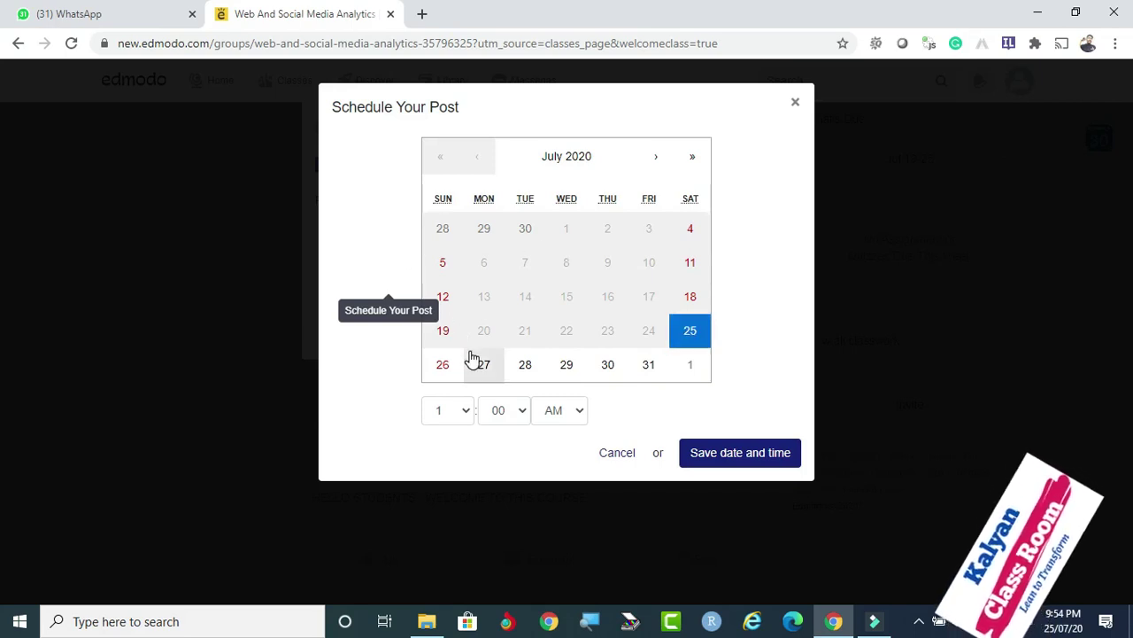
click(481, 367)
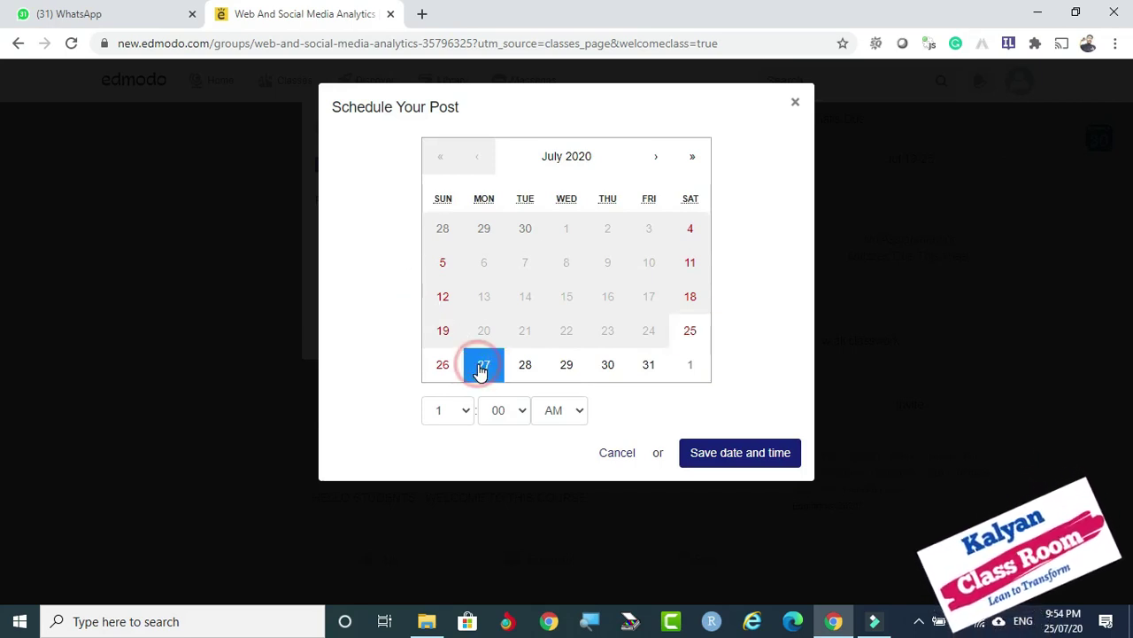
click(464, 415)
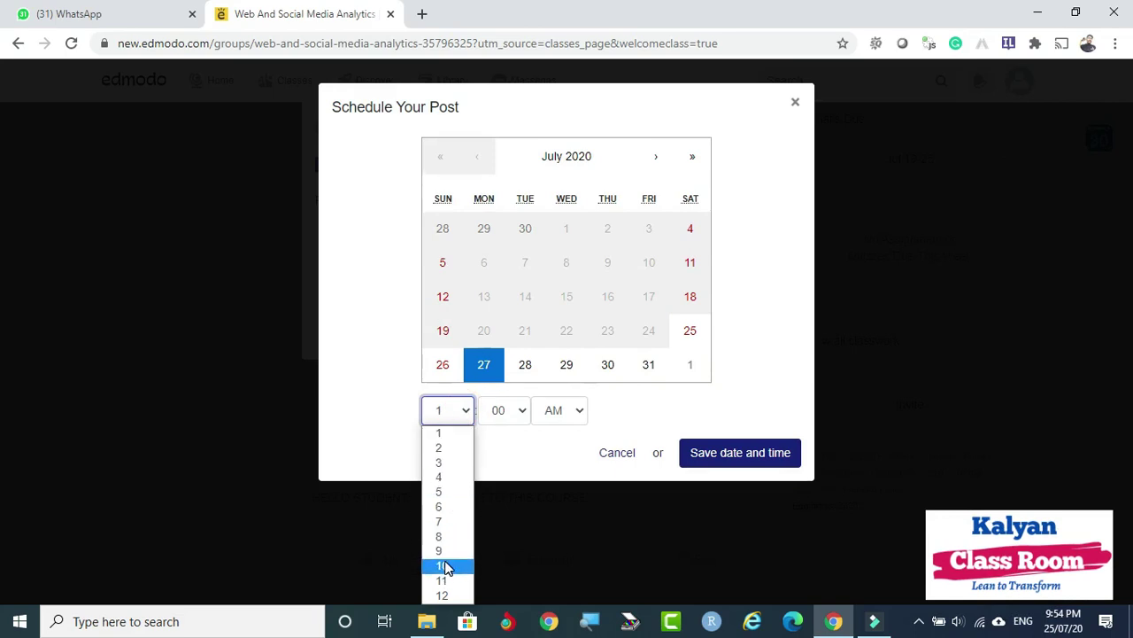
click(446, 567)
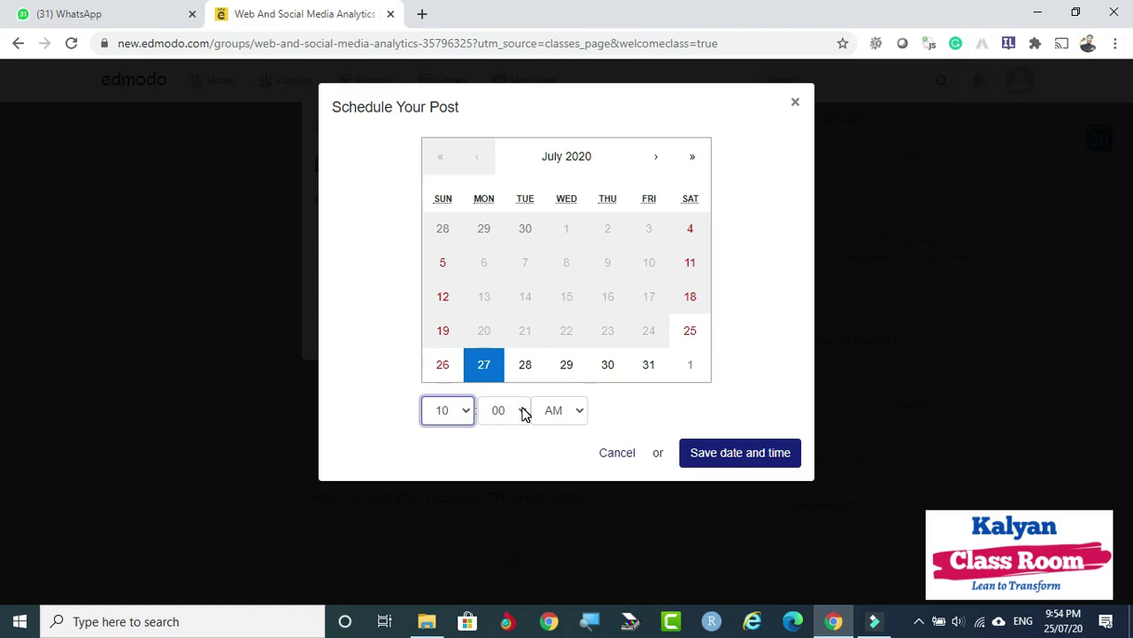
click(582, 412)
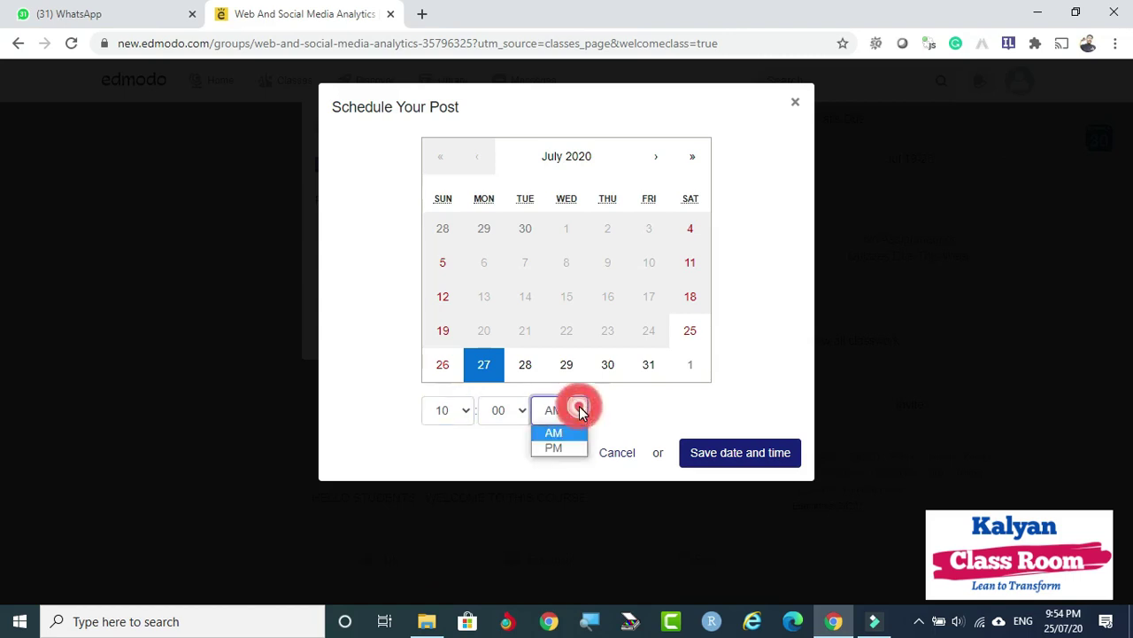
click(577, 406)
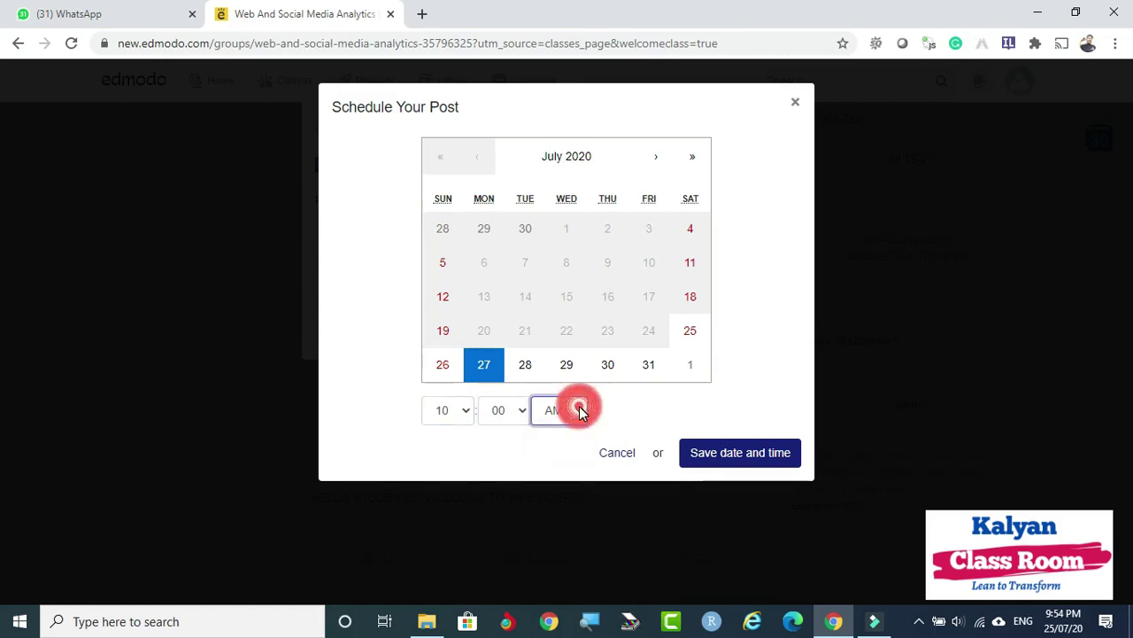
click(745, 455)
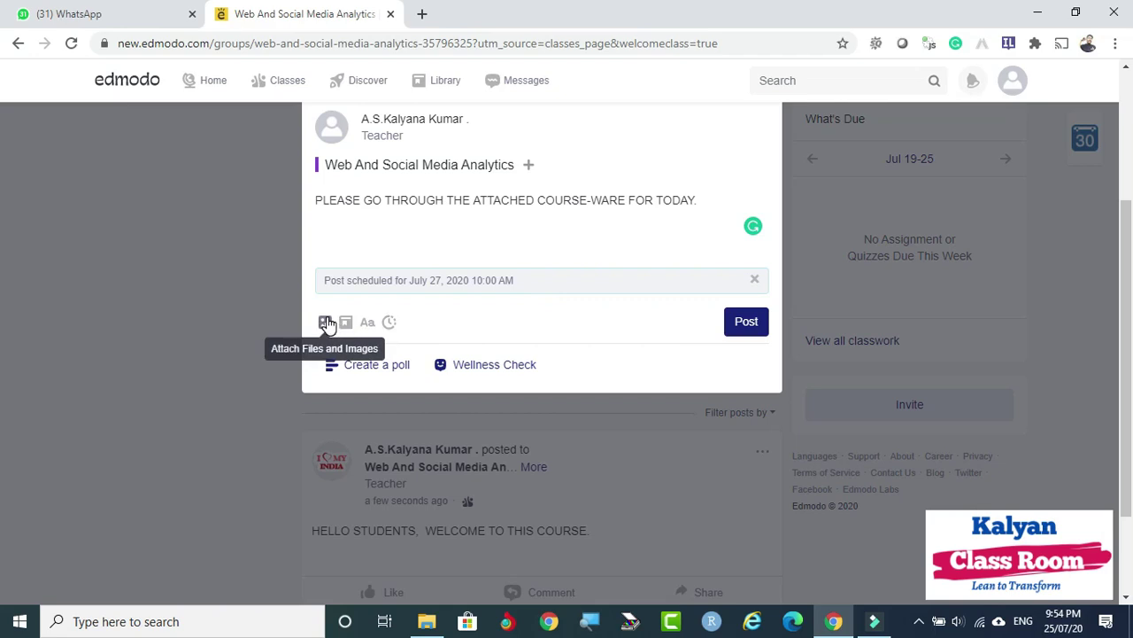
Attach the online-class PNG image, post the scheduled course-ware message, and dismiss the tip.
click(991, 458)
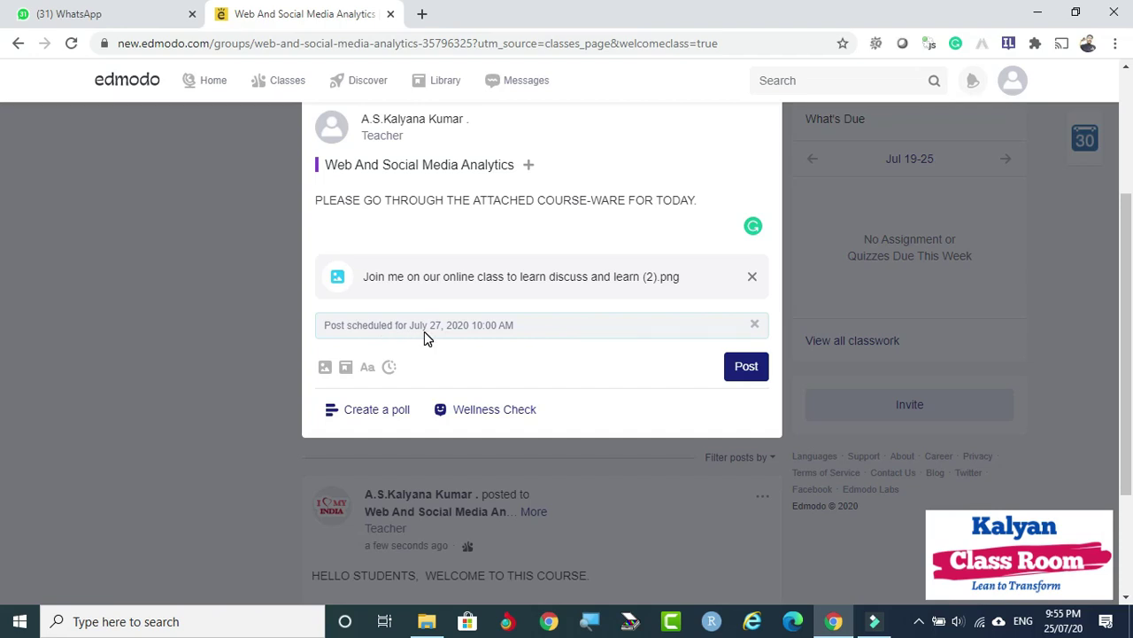
click(746, 368)
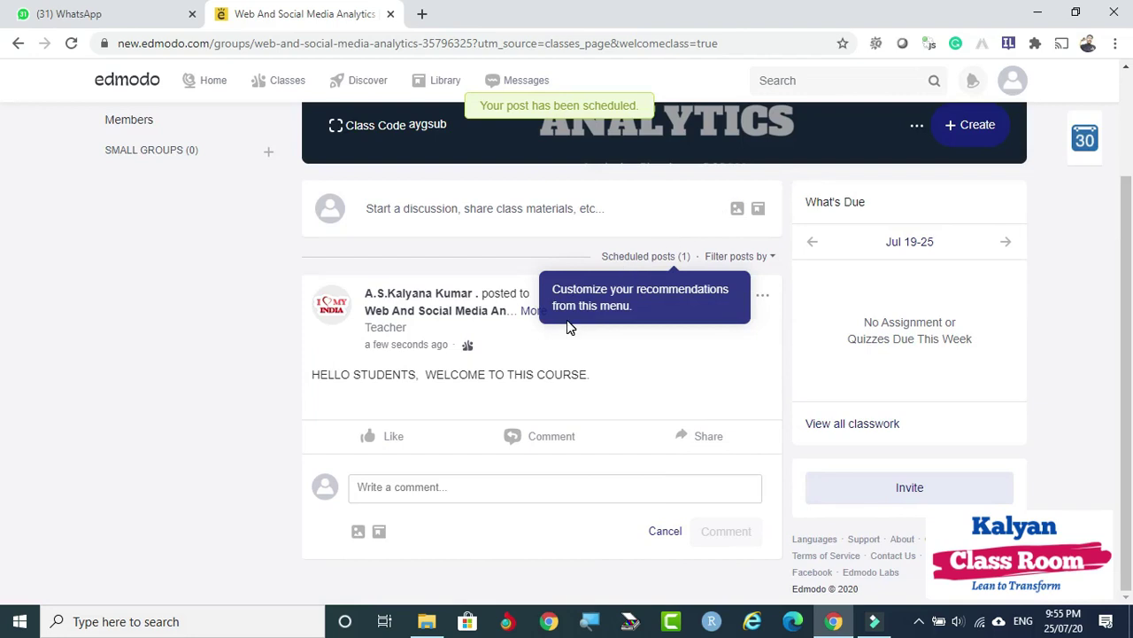
click(521, 348)
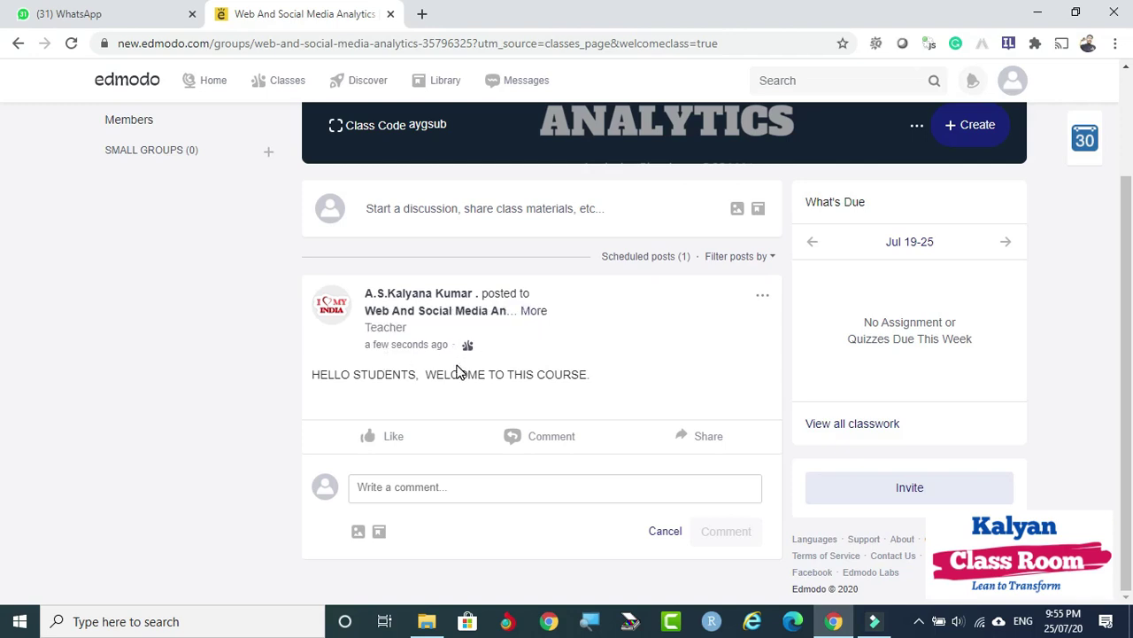
Show the welcome post's options menu with Link, Edit, Delete and Pin.
scroll(513, 335, up, 2)
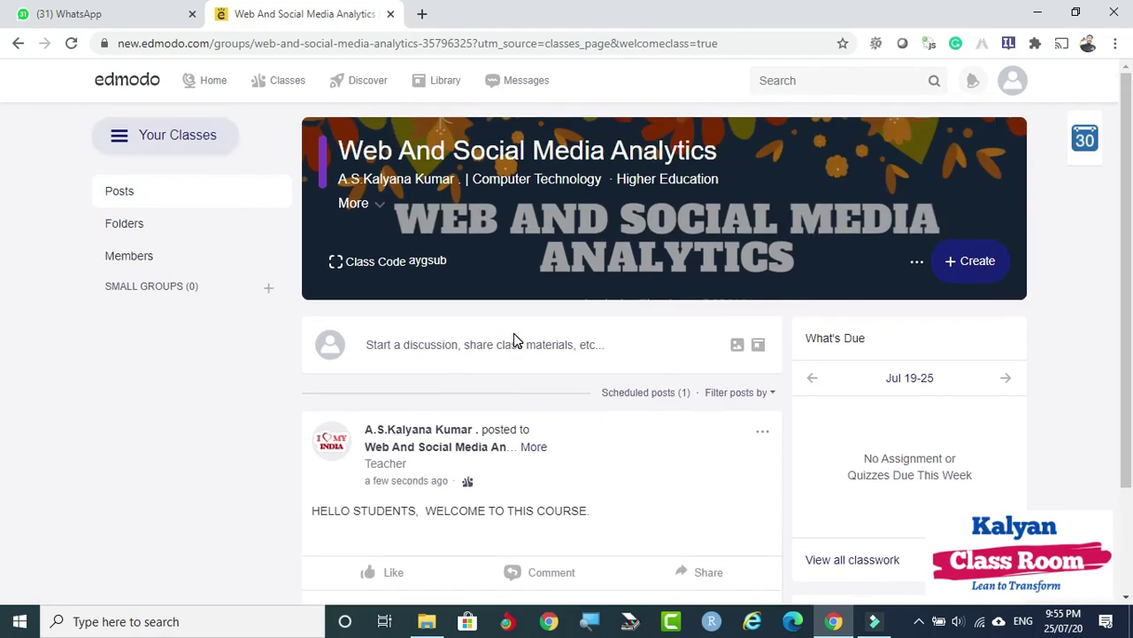
scroll(508, 372, down, 2)
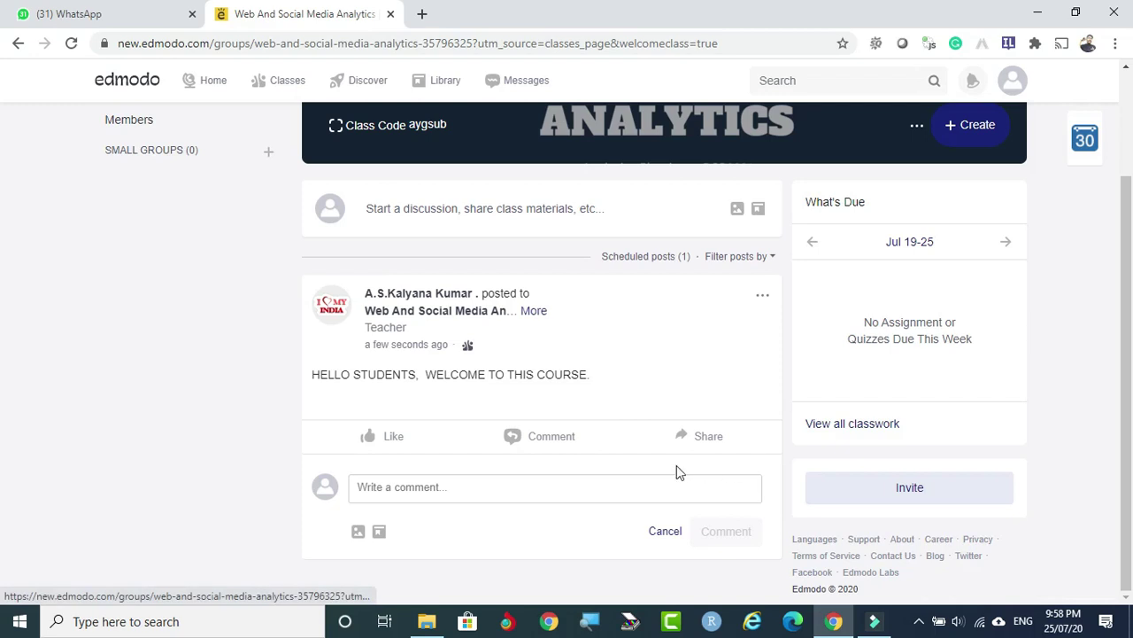
click(763, 299)
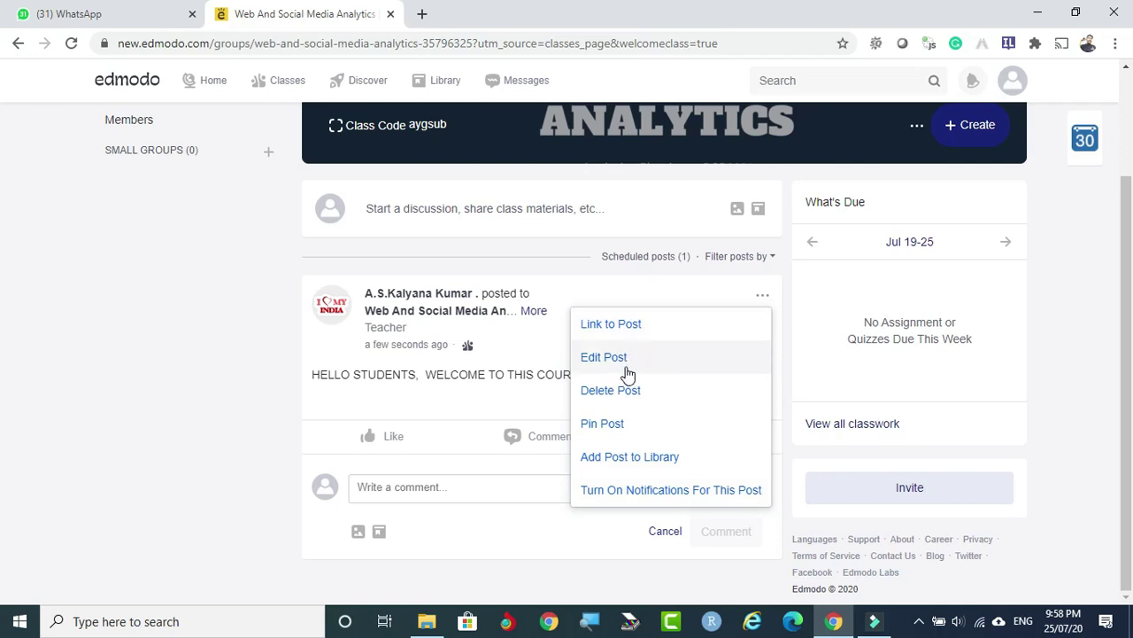
click(667, 326)
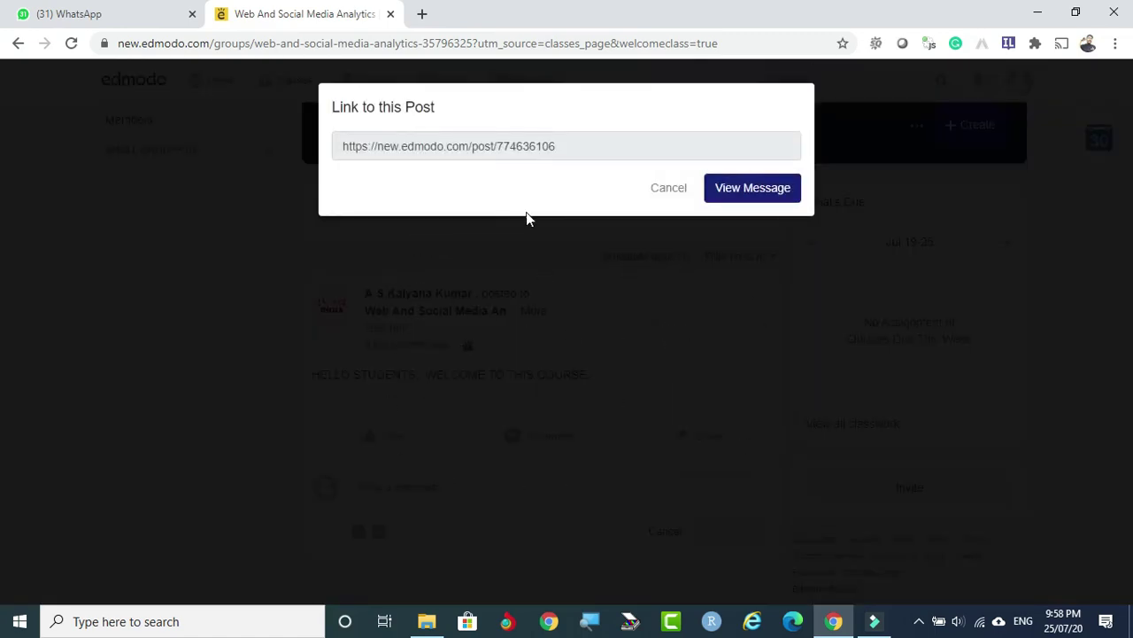
drag(344, 148, 567, 157)
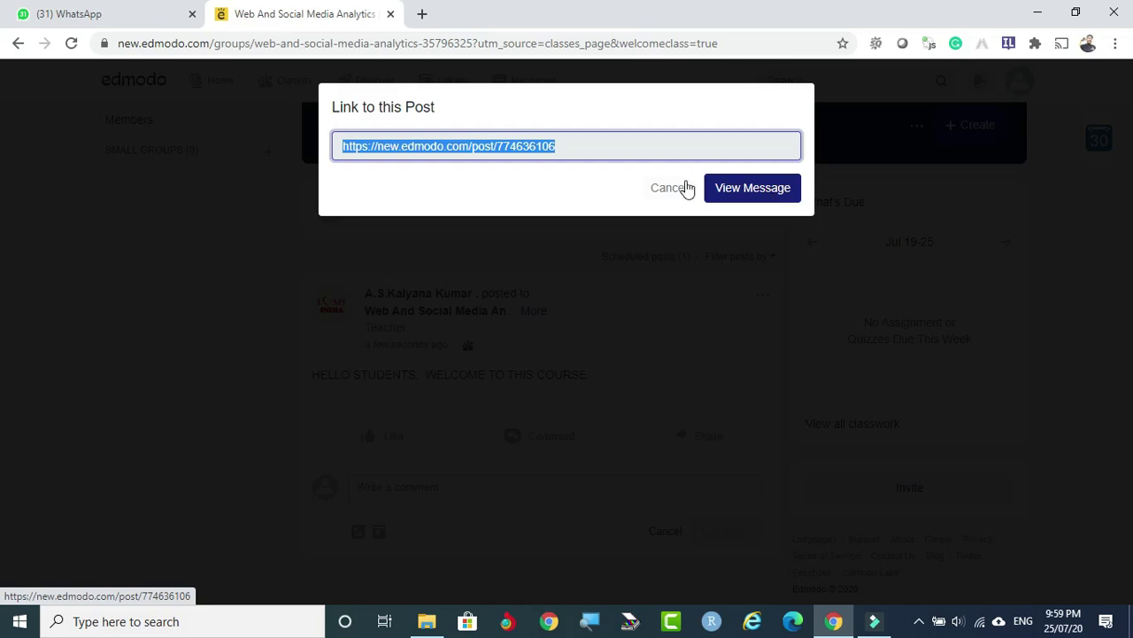
click(226, 197)
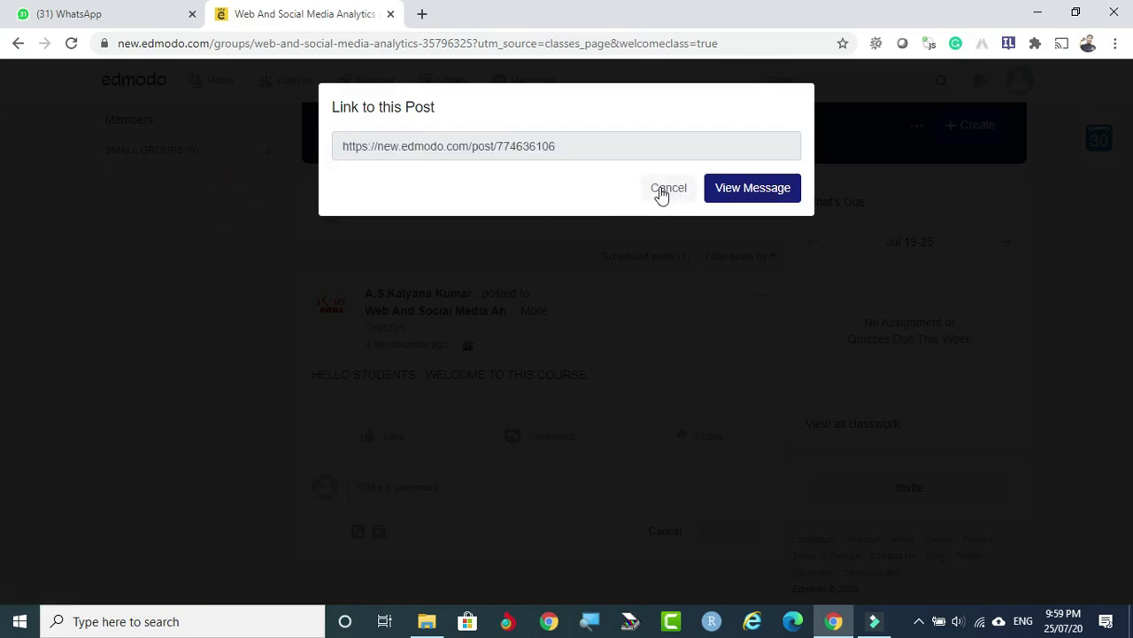
click(659, 189)
click(762, 296)
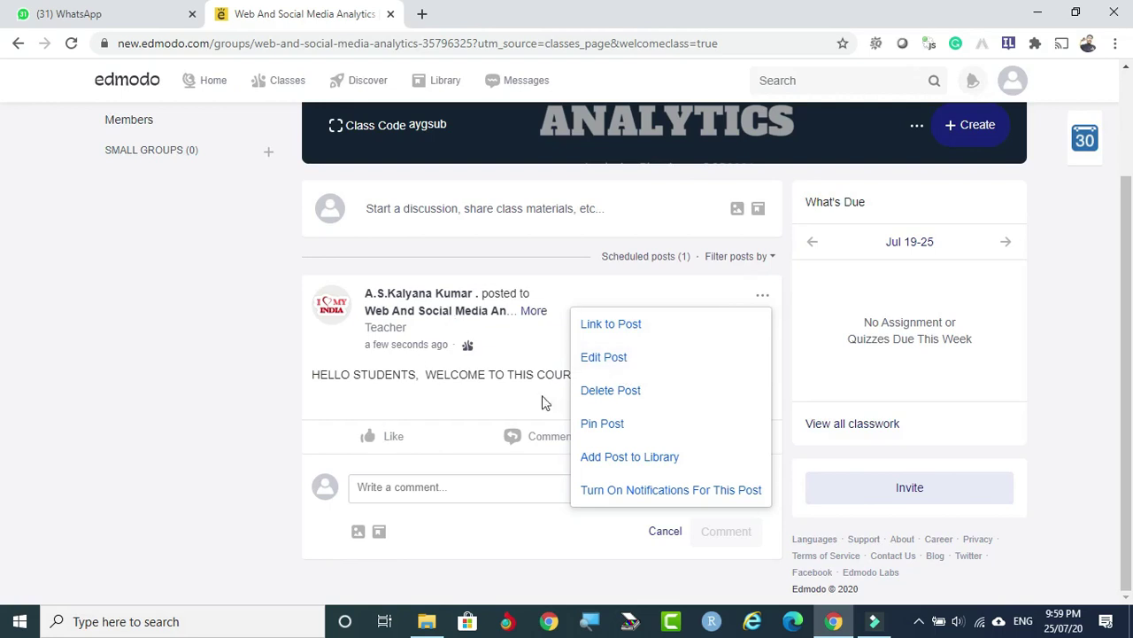
Edit the welcome post to end with a dash and the teacher's name, then save.
click(635, 358)
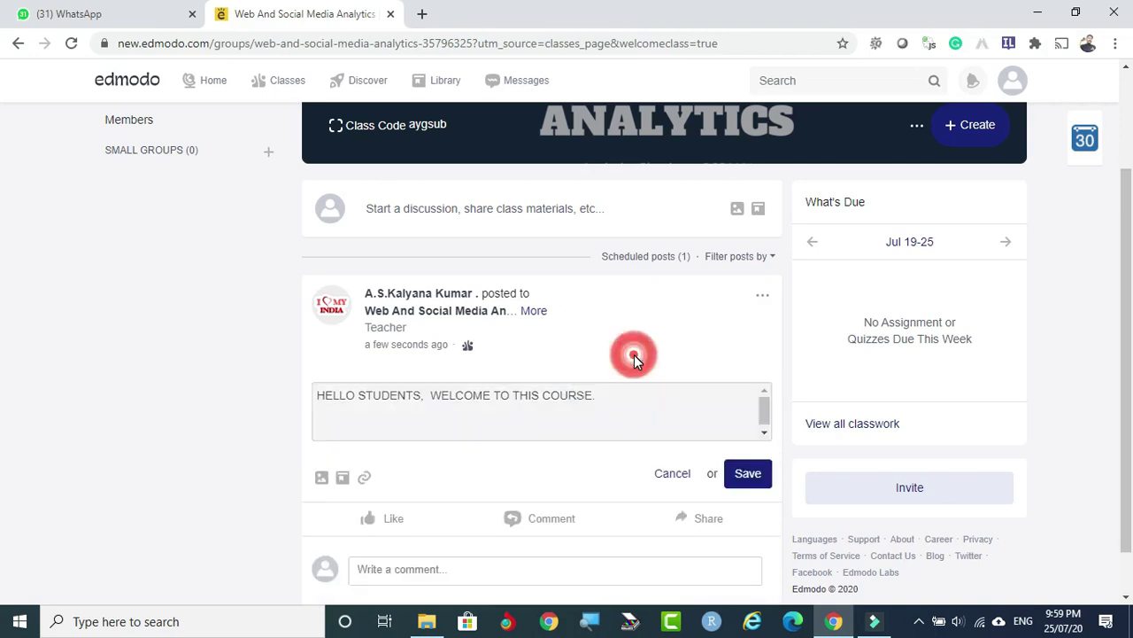
scroll(501, 362, down, 1)
scroll(496, 359, up, 1)
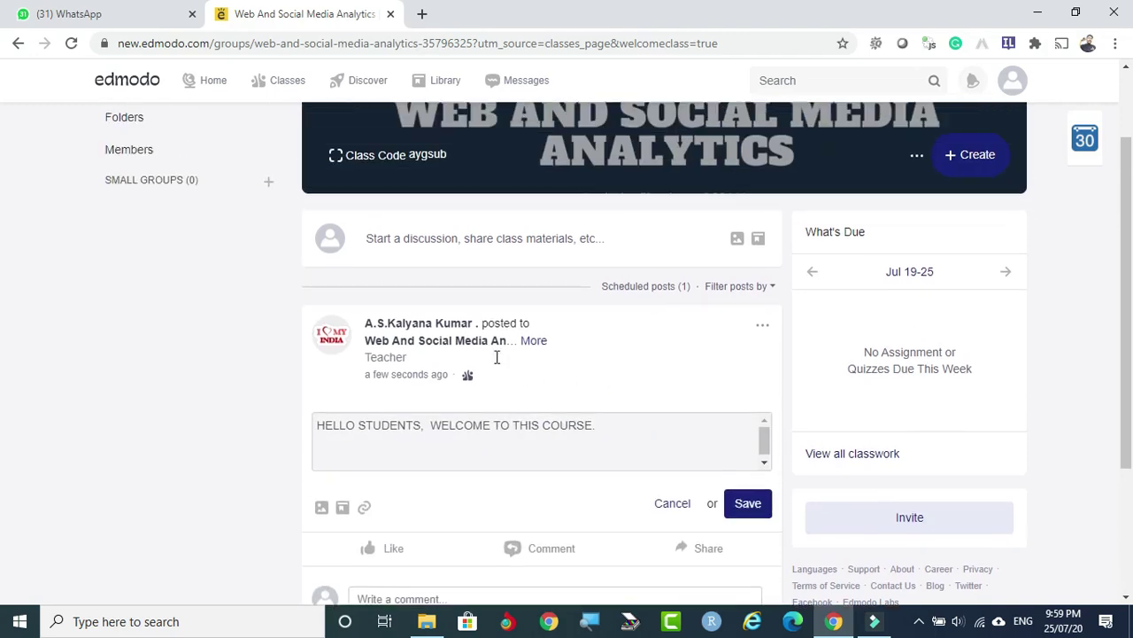
click(433, 425)
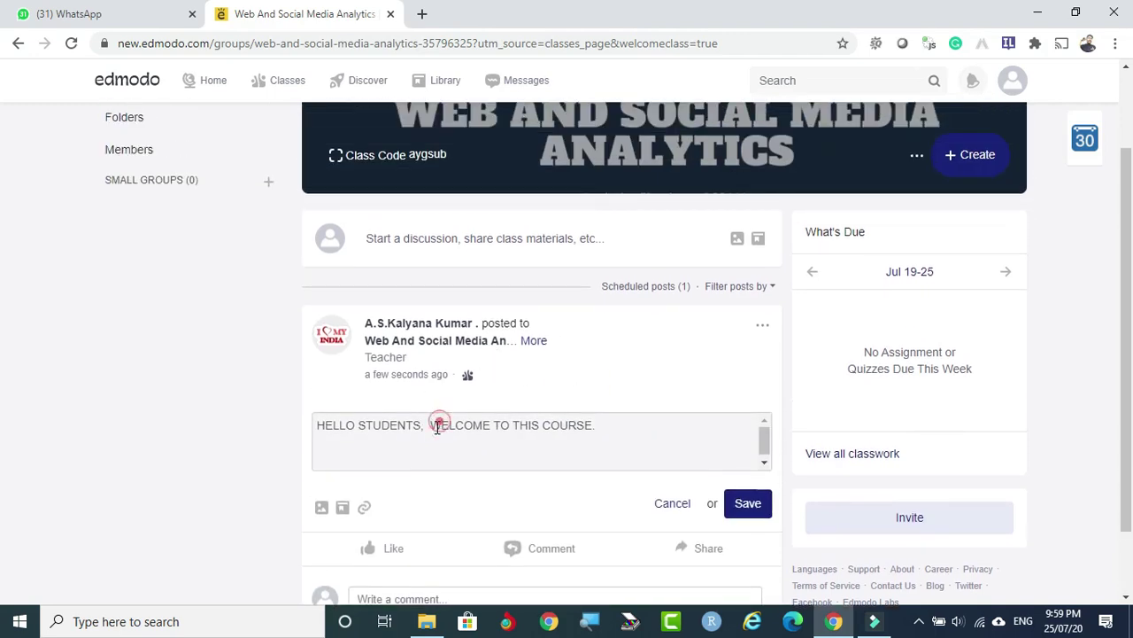
click(602, 427)
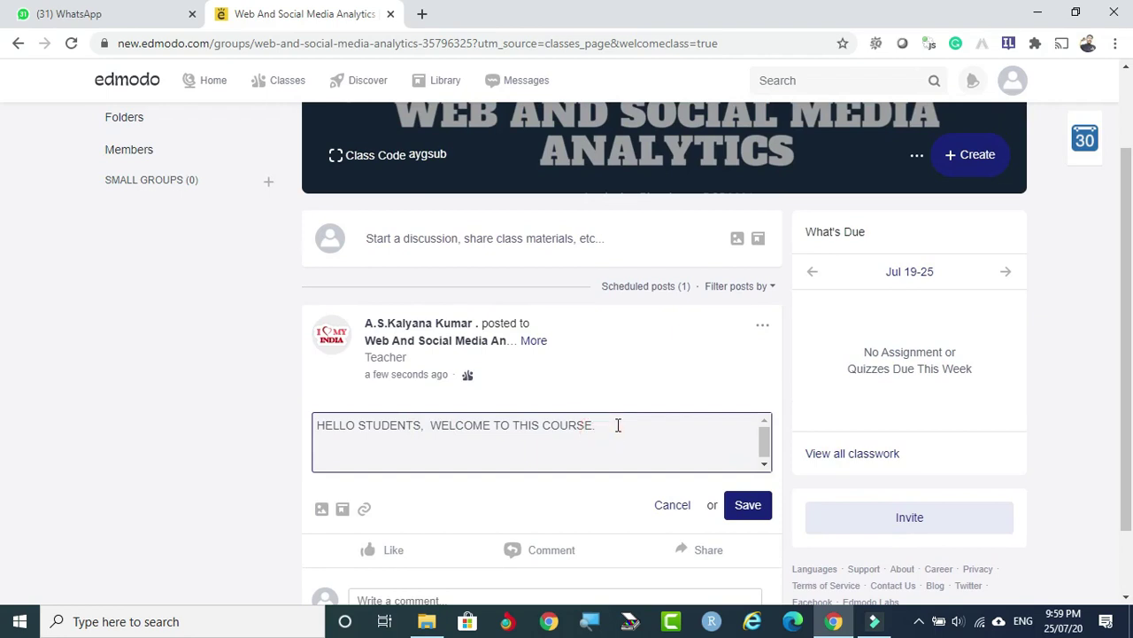
text(- KALYAN)
click(744, 504)
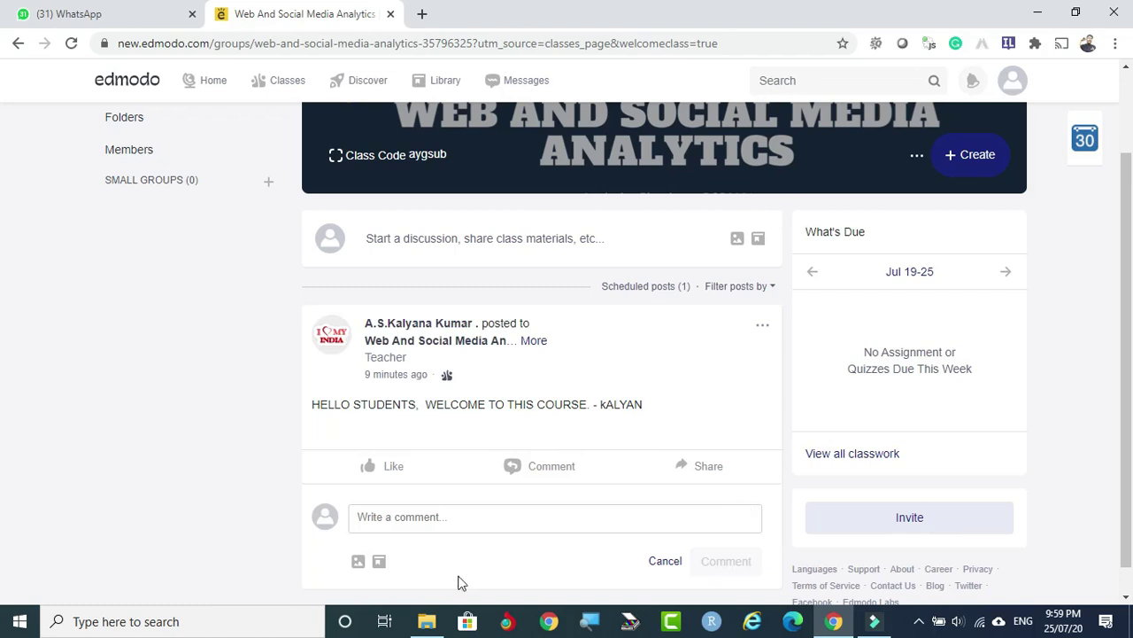
Pin the welcome post at the top of the class feed.
click(762, 327)
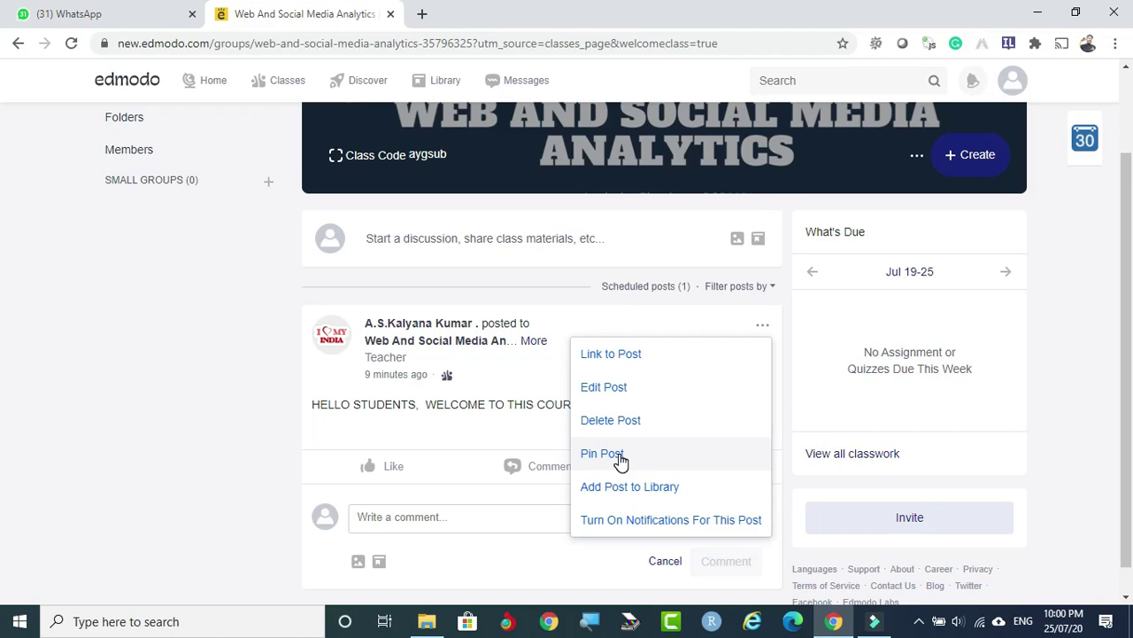
click(620, 458)
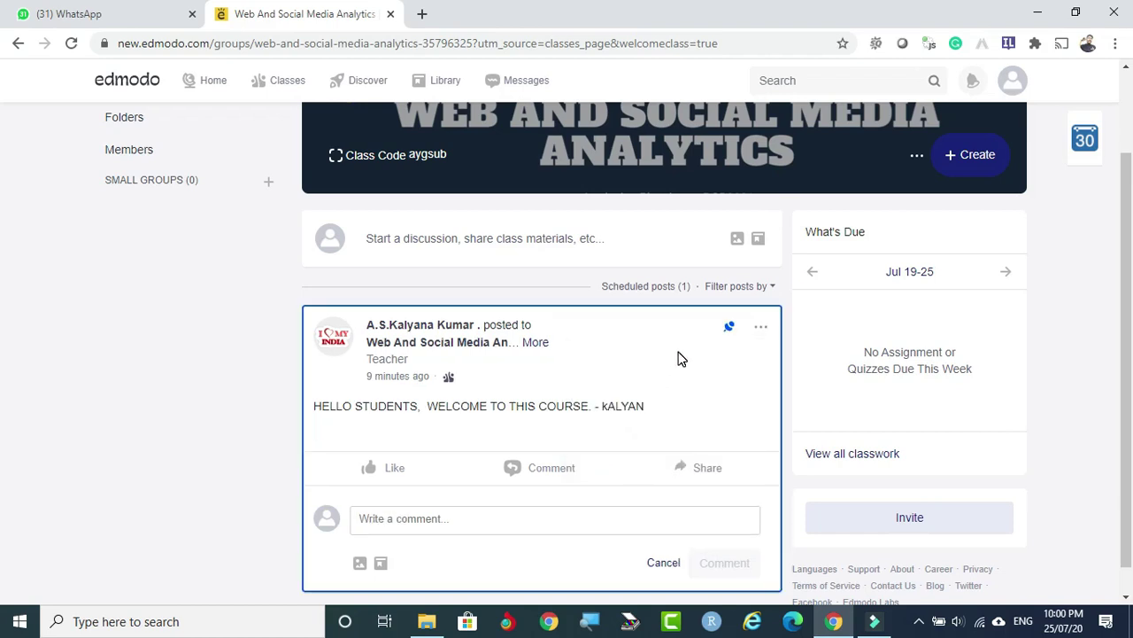
scroll(735, 355, down, 1)
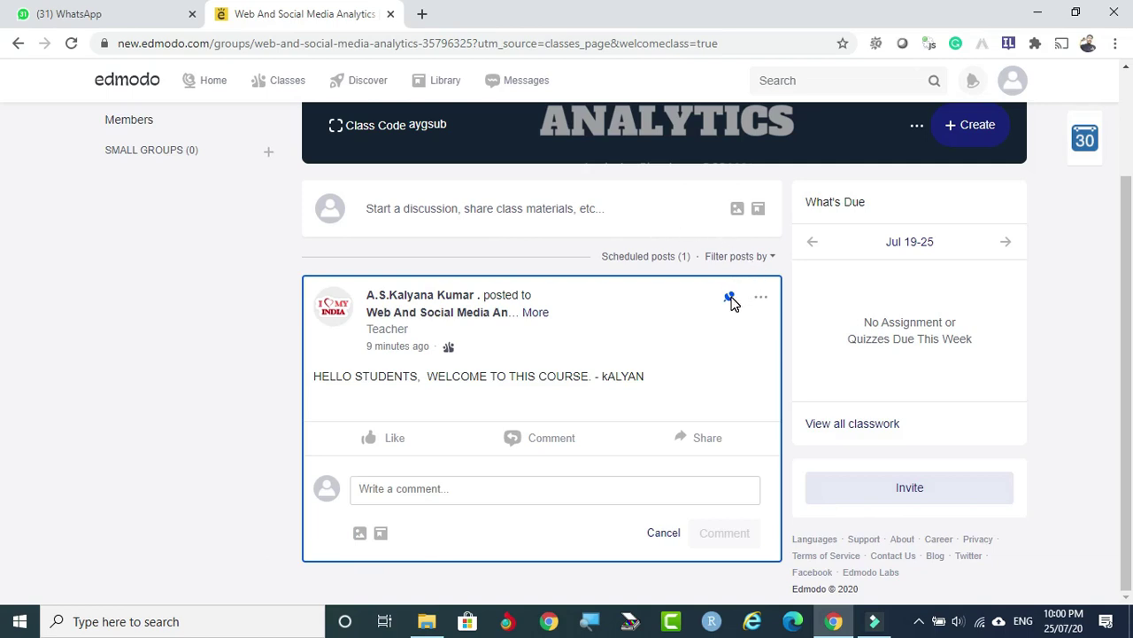
Check the pinned post's menu without changes, then start a new class post.
click(759, 300)
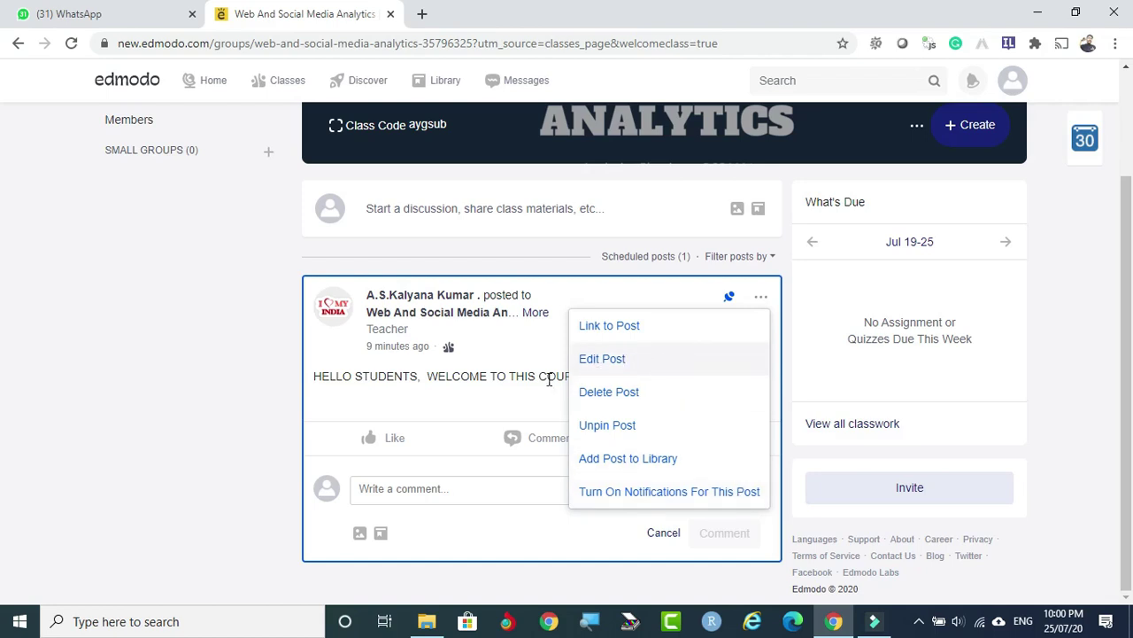
click(455, 408)
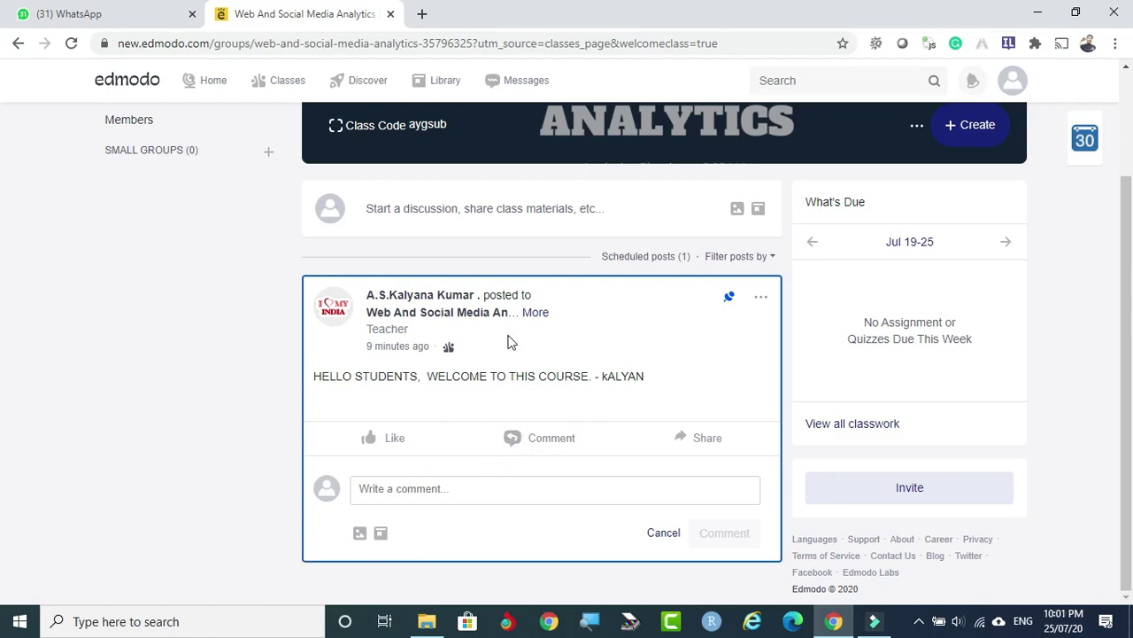
click(495, 208)
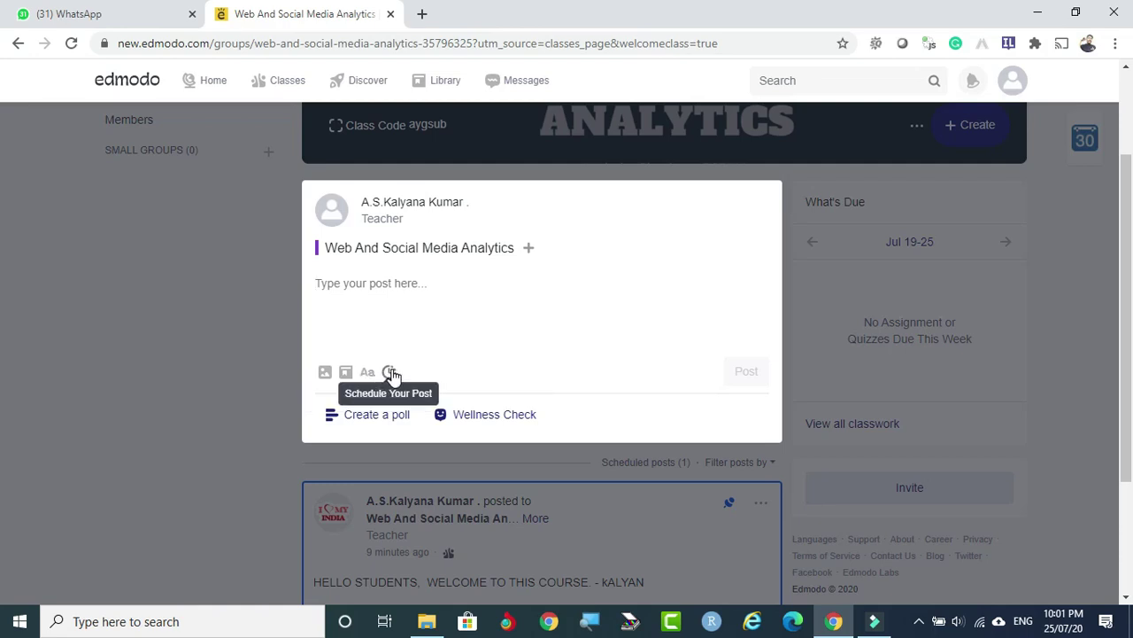
click(259, 368)
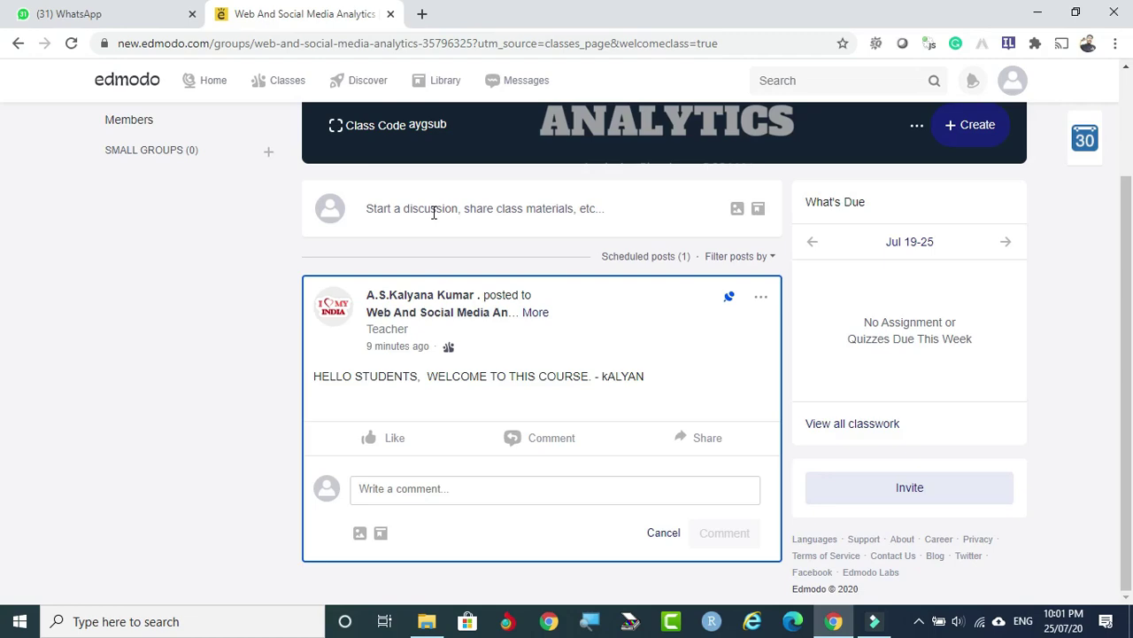
click(482, 212)
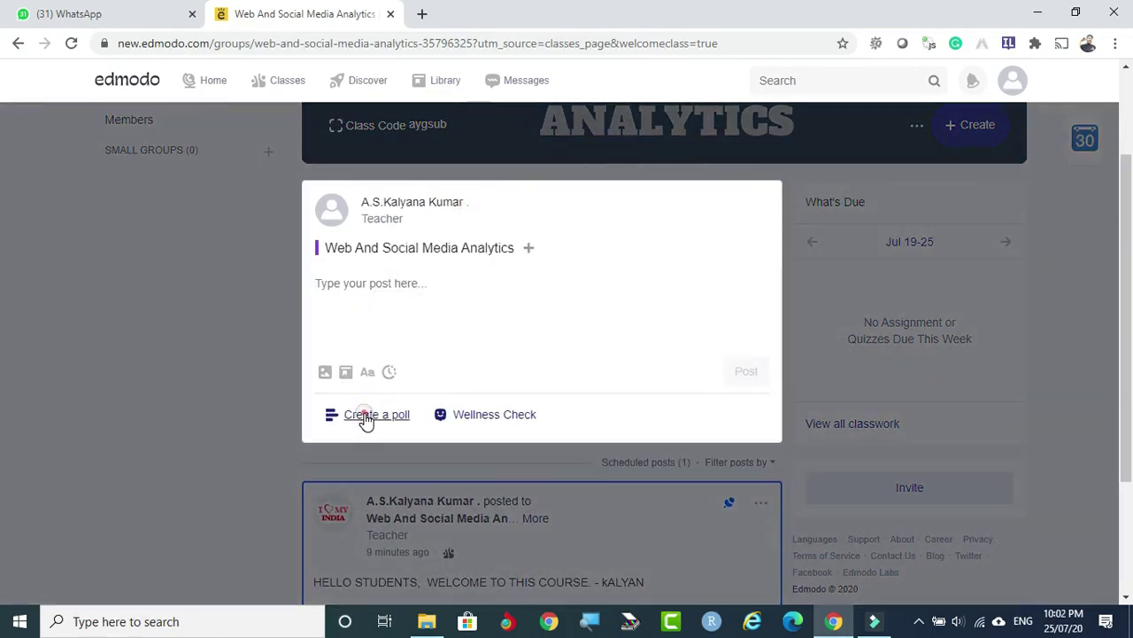
Turn the new post into a poll asking 'EVERYBODY UNDERSTAND THIS TOPIC?'.
click(365, 416)
scroll(422, 245, up, 1)
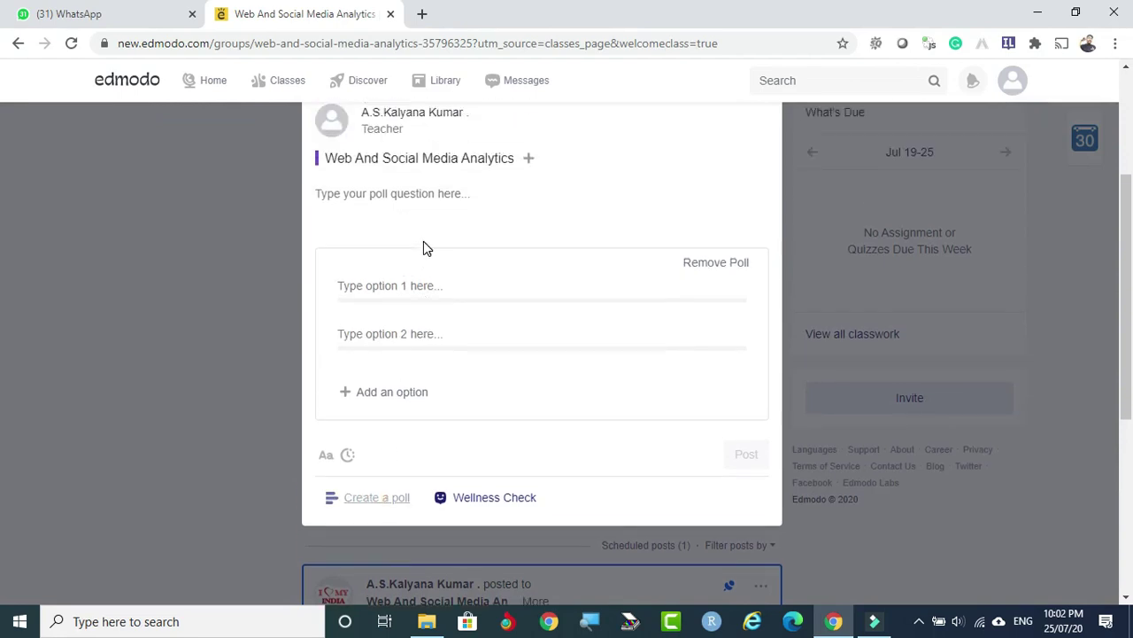
click(382, 208)
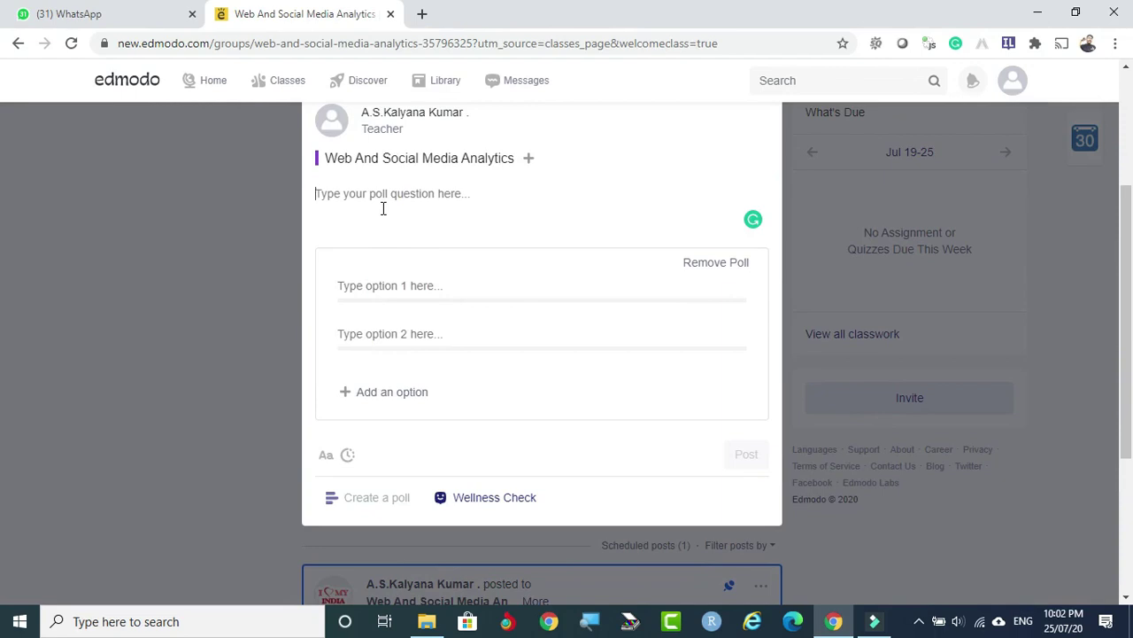
text(eVERYBODY UNDERSTAND THIS TOPIC?)
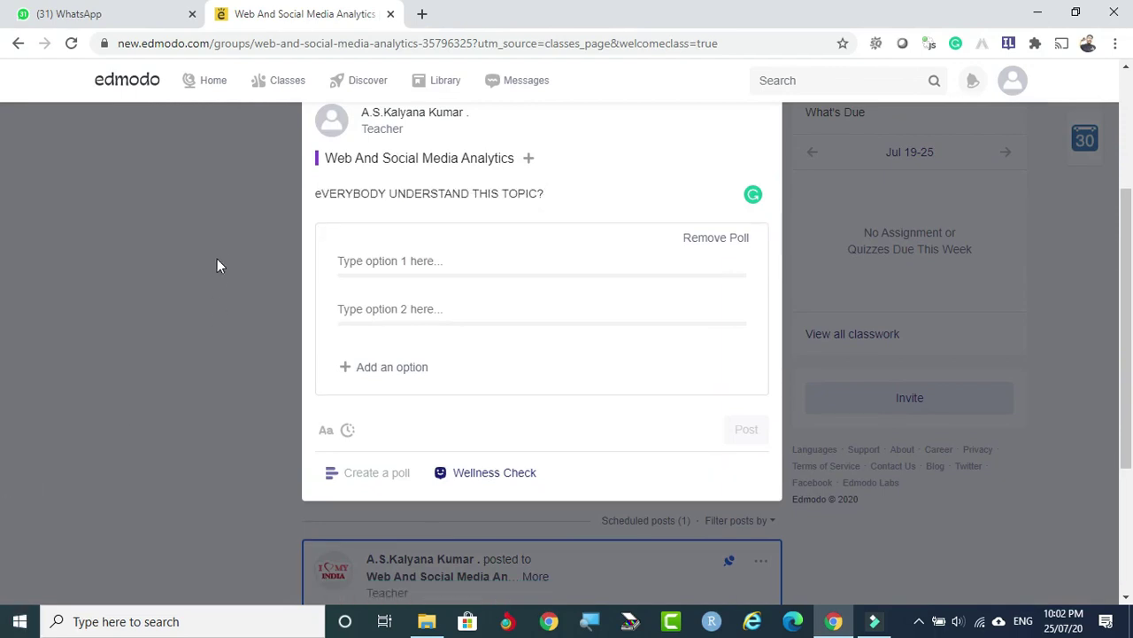
click(316, 193)
key(Delete)
text(E)
key(Delete)
text(E)
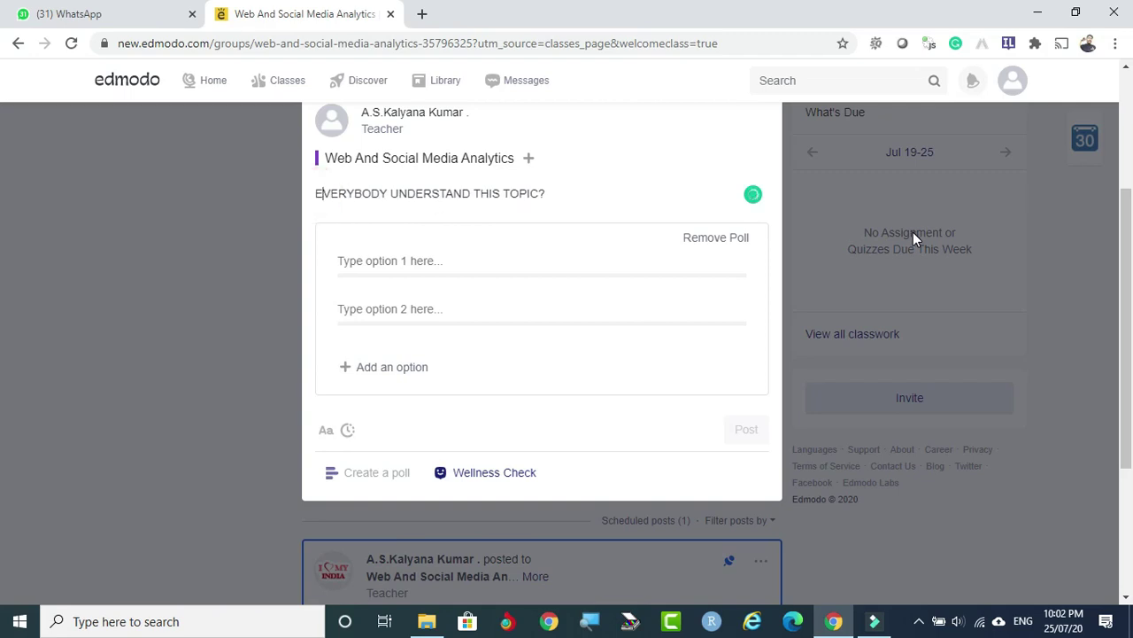
click(414, 252)
Enter YES and NO as the first two poll answers.
click(395, 259)
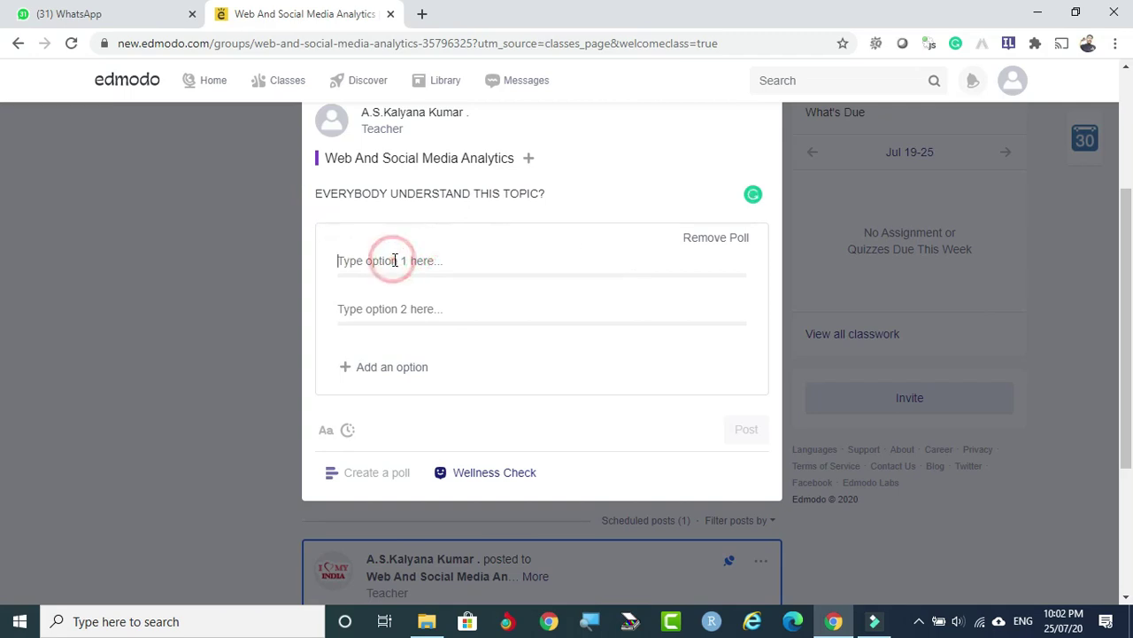
text(yES)
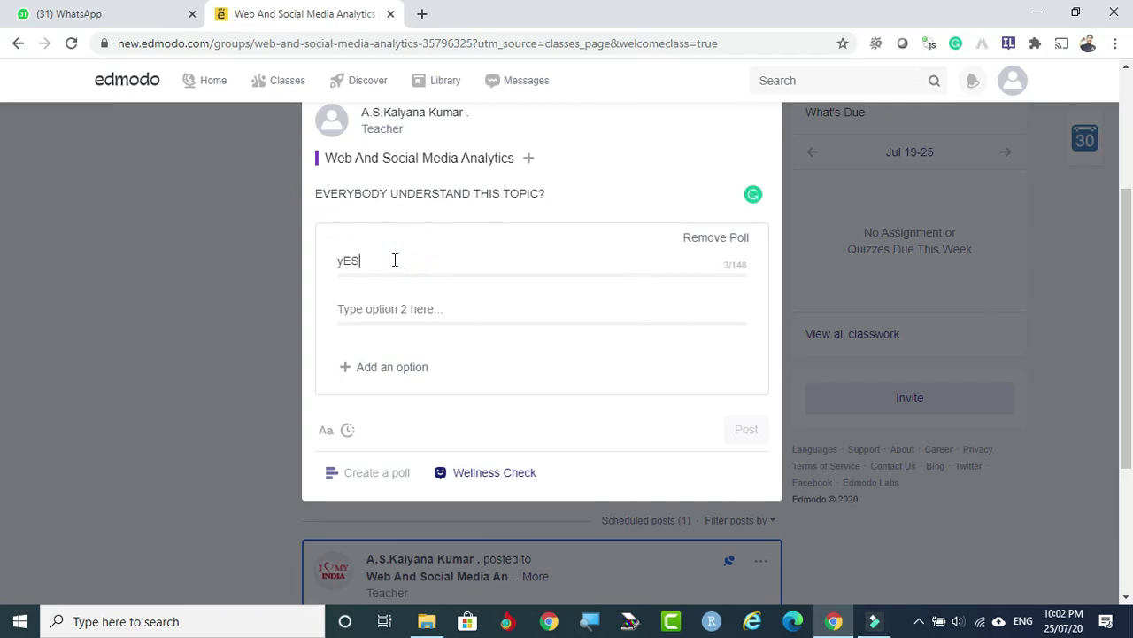
key(ctrl+l)
key(BackSpace)
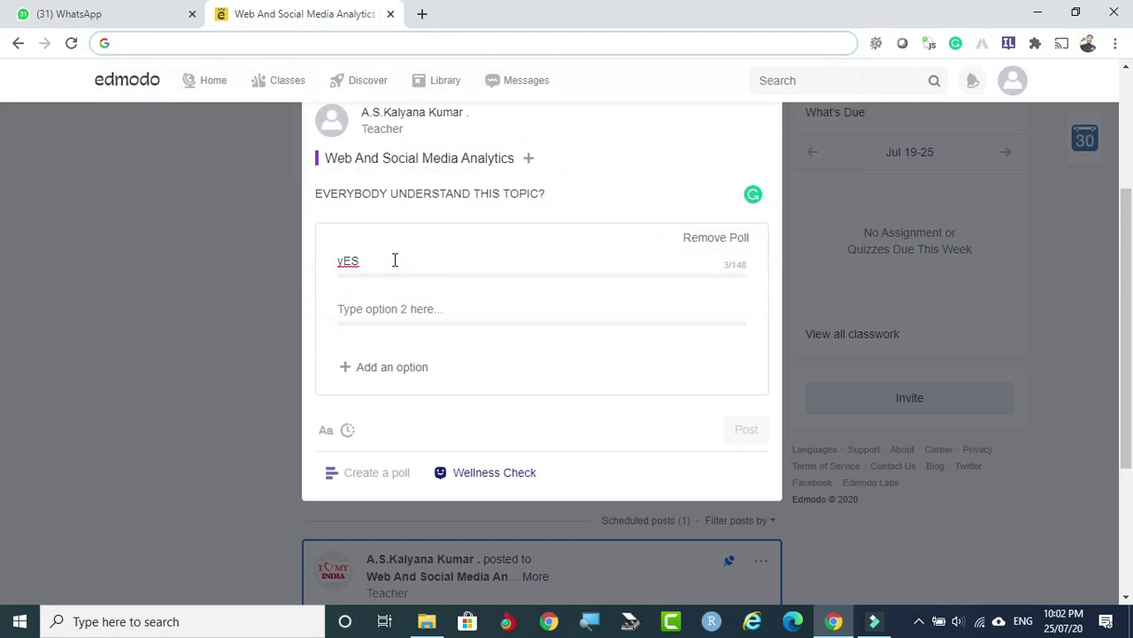
click(394, 259)
key(BackSpace)
key(BackSpace)
key(BackSpace)
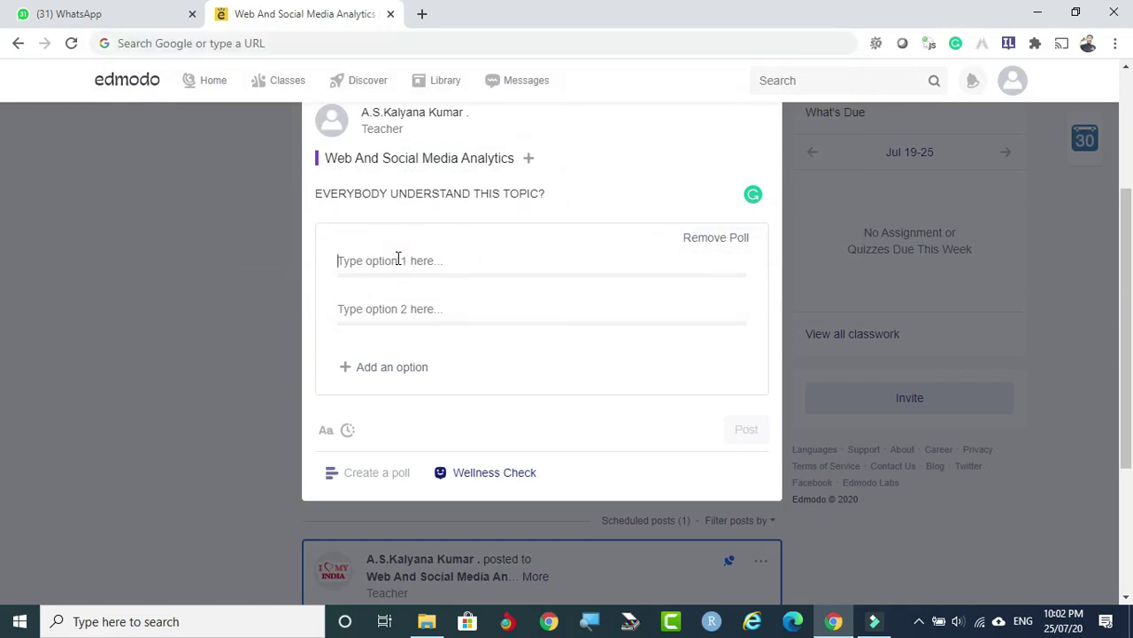
text(YES)
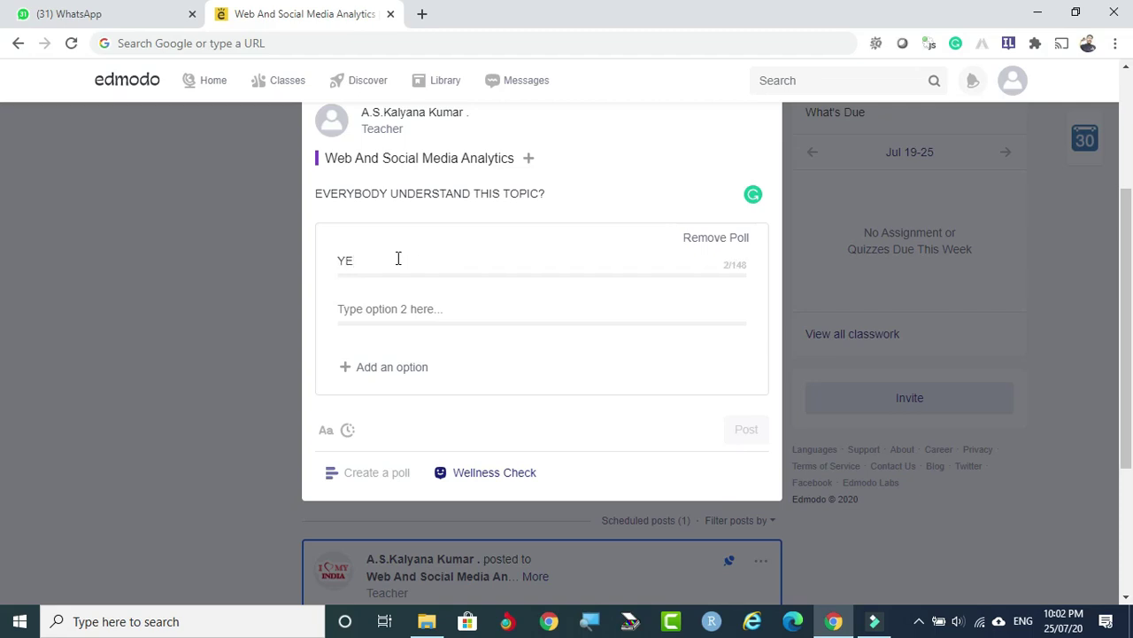
click(381, 307)
text(NO)
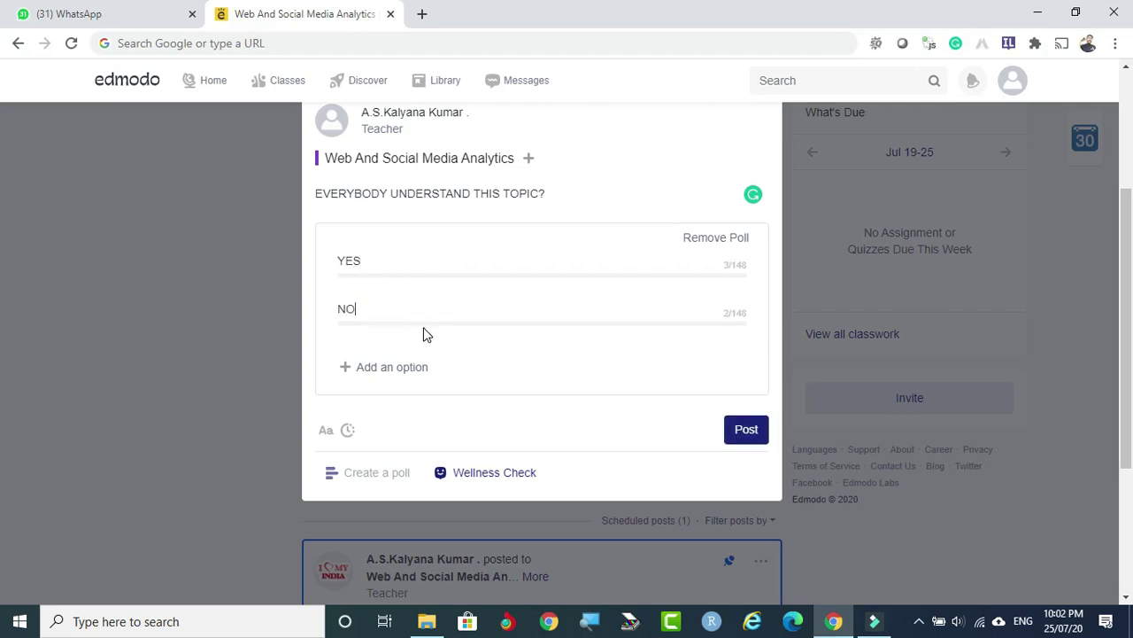
Add a third answer 50:50 and publish the poll to the class.
click(387, 366)
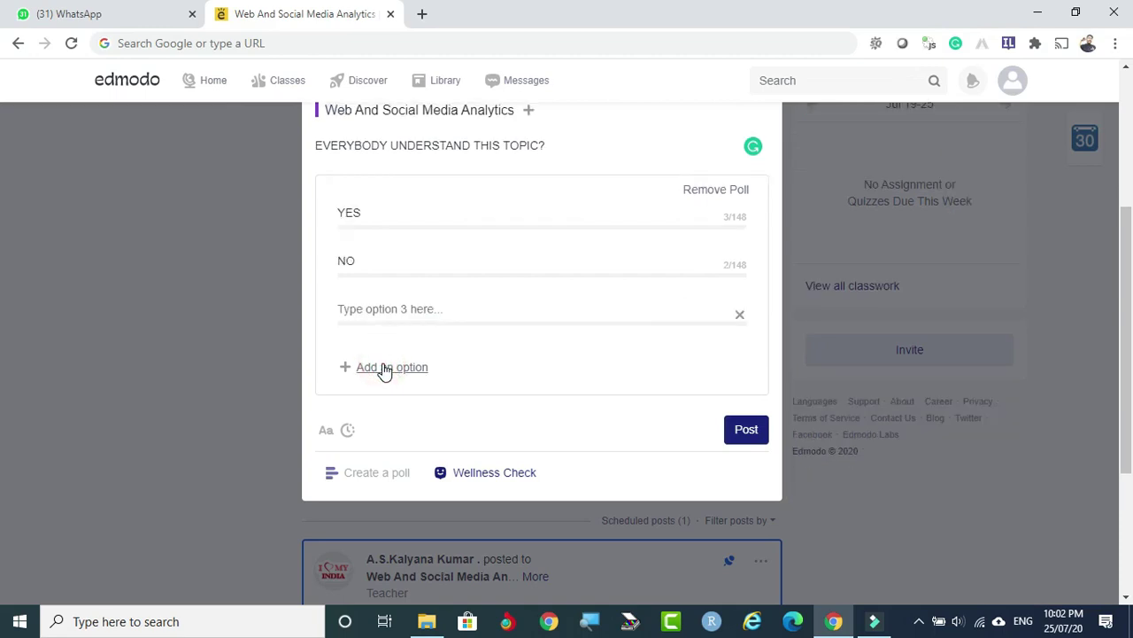
click(387, 367)
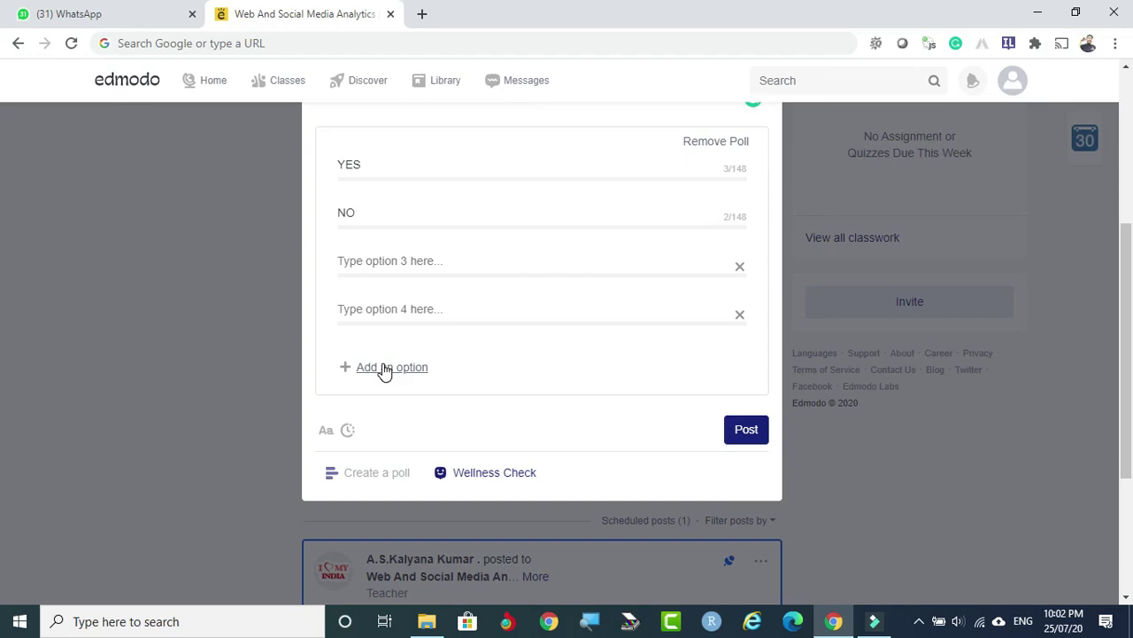
click(399, 260)
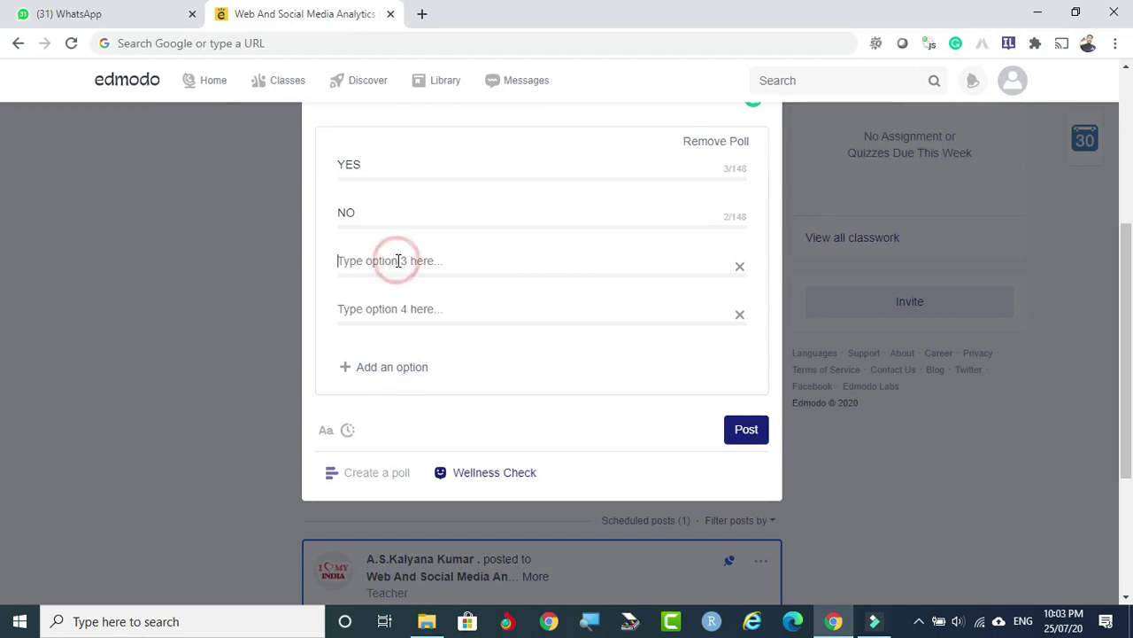
text(50:)
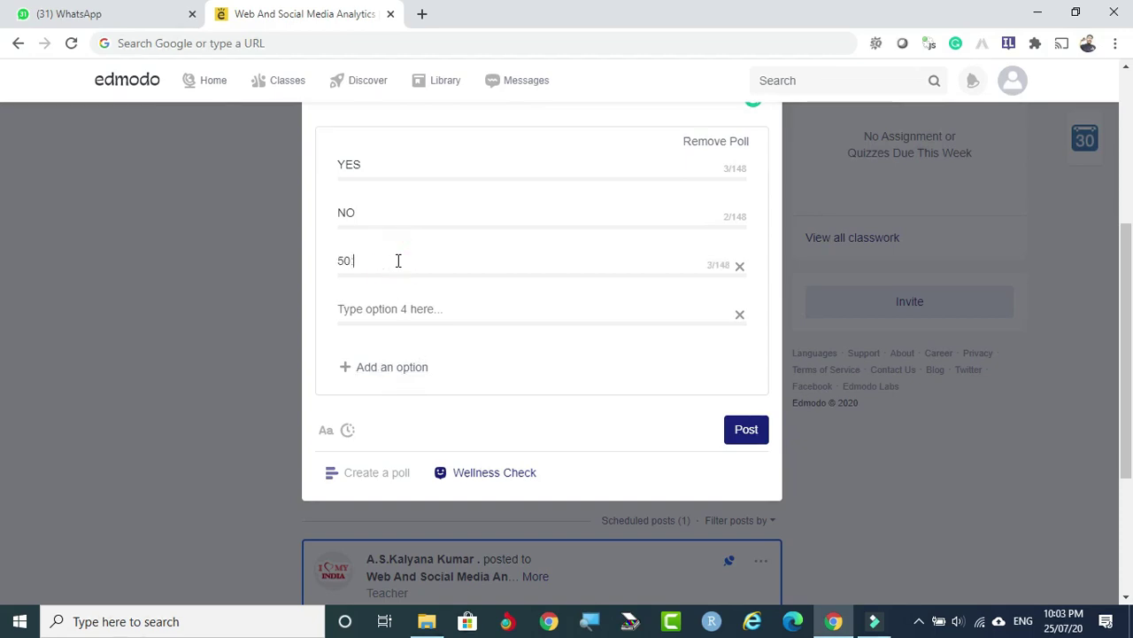
text(50)
click(747, 431)
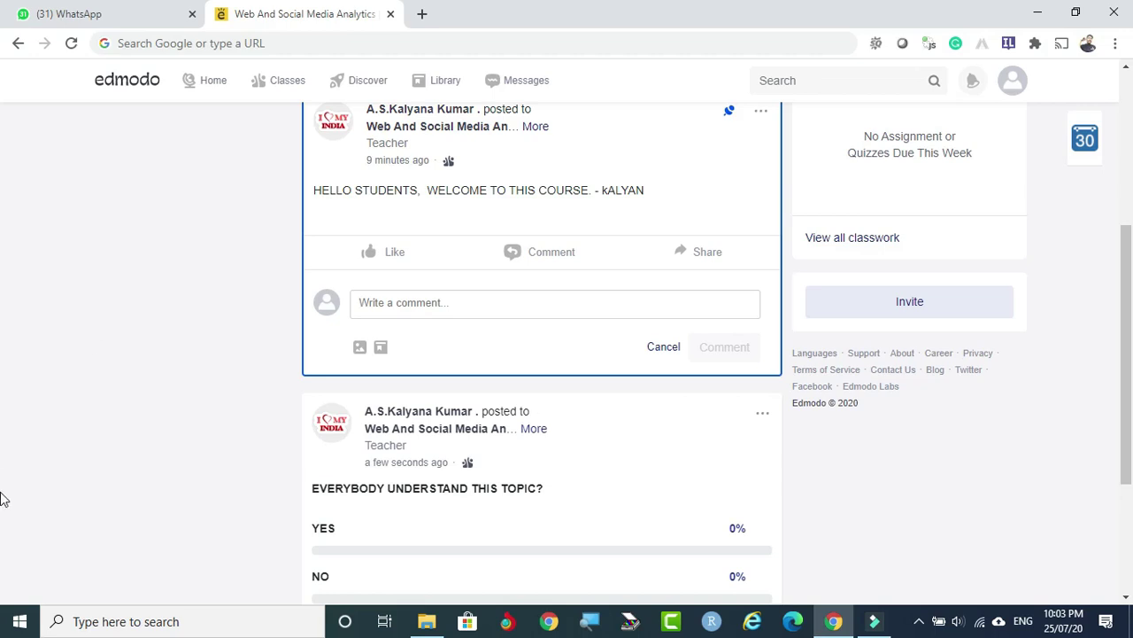
Review the posted YES / NO / 50:50 poll with no votes yet, then return to the top of the class page.
scroll(540, 479, down, 1)
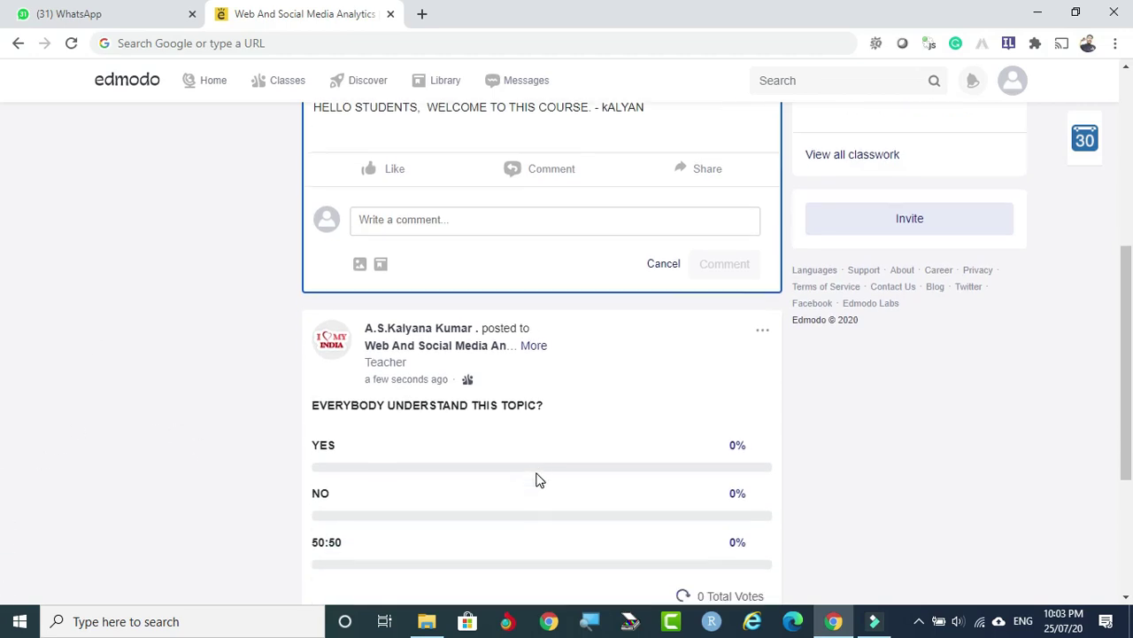
scroll(538, 496, down, 2)
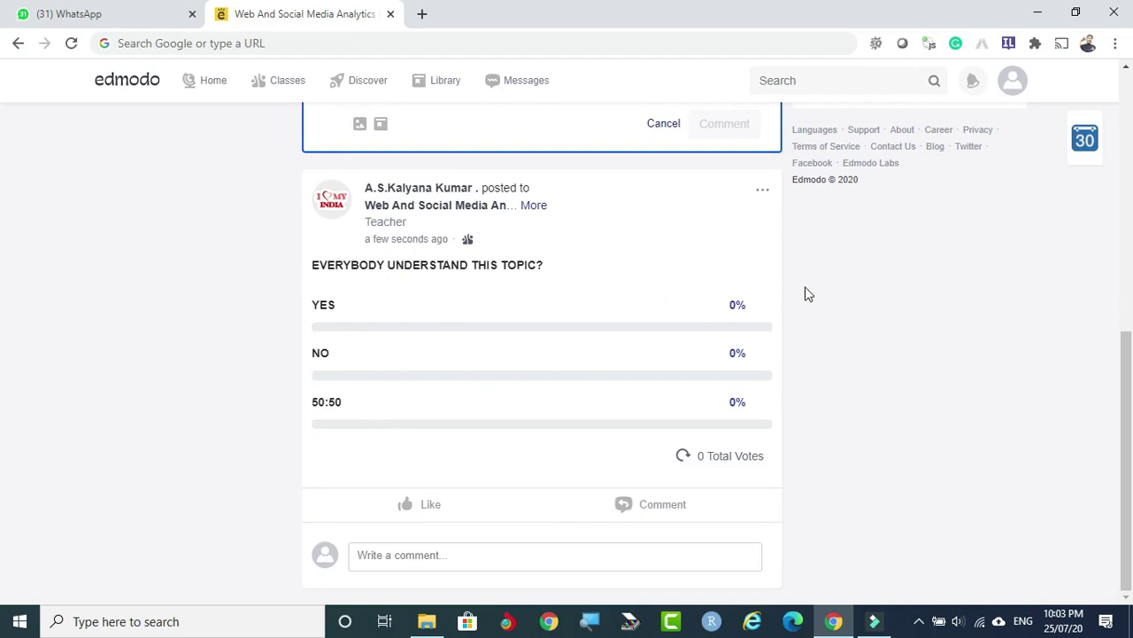
scroll(764, 429, up, 15)
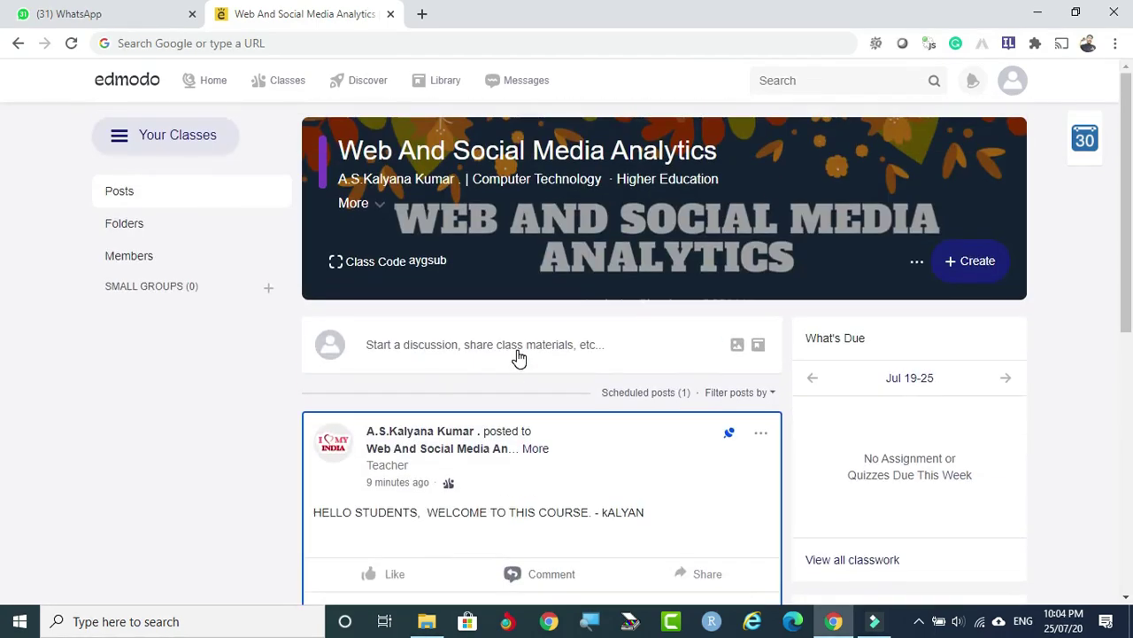
Post a Wellness Check asking 'How are you feeling today?' with four mood options to the class.
click(507, 348)
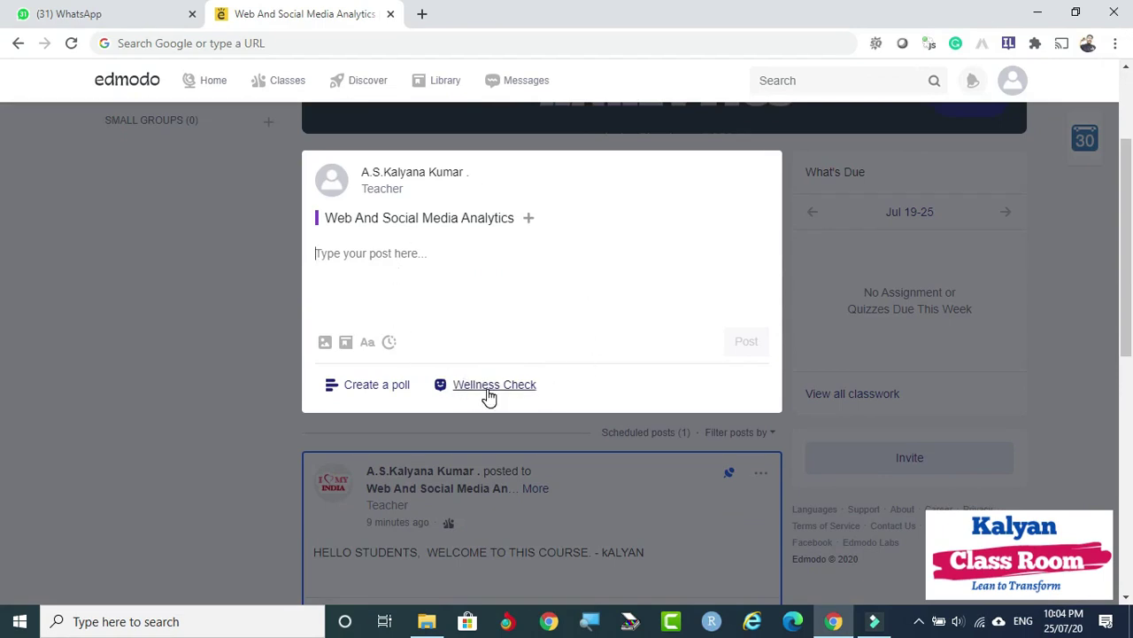
click(490, 386)
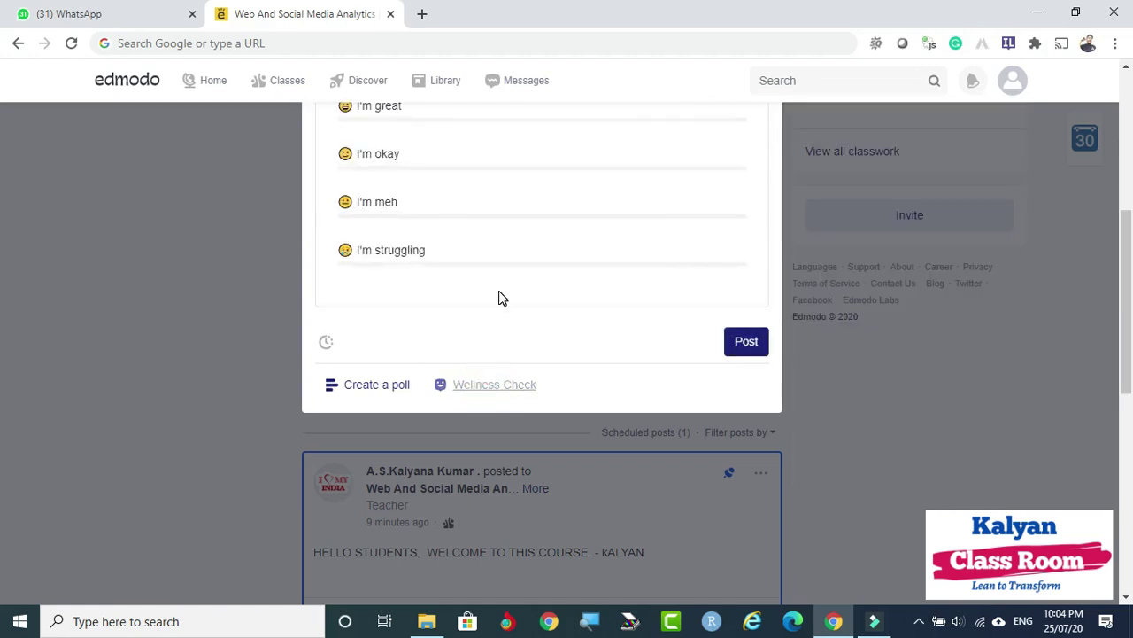
scroll(501, 299, up, 3)
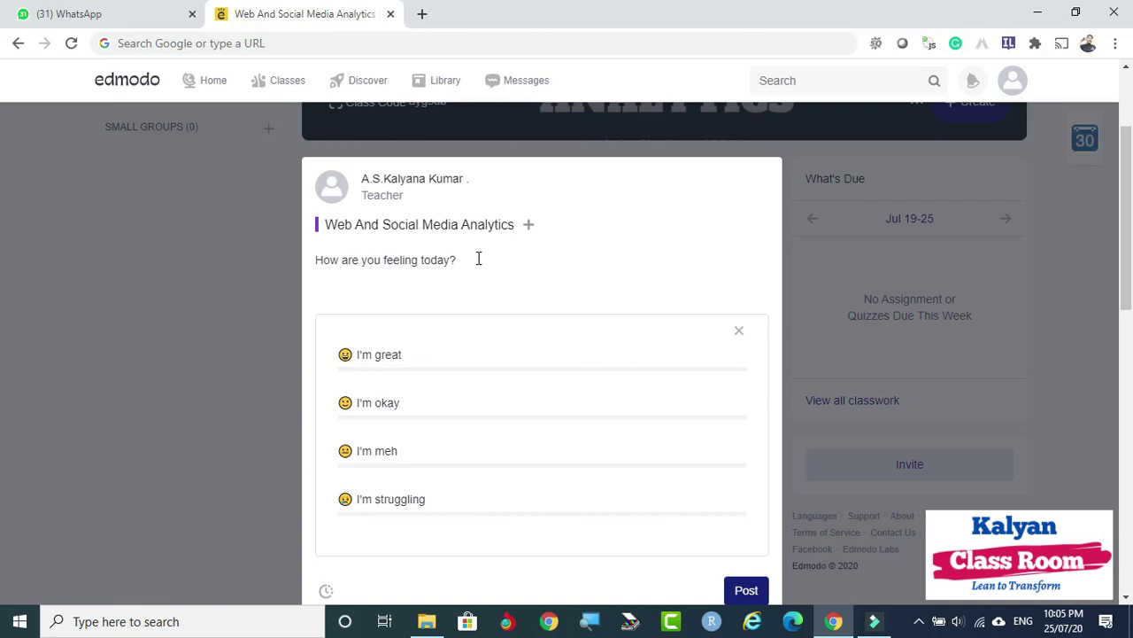
scroll(478, 257, down, 1)
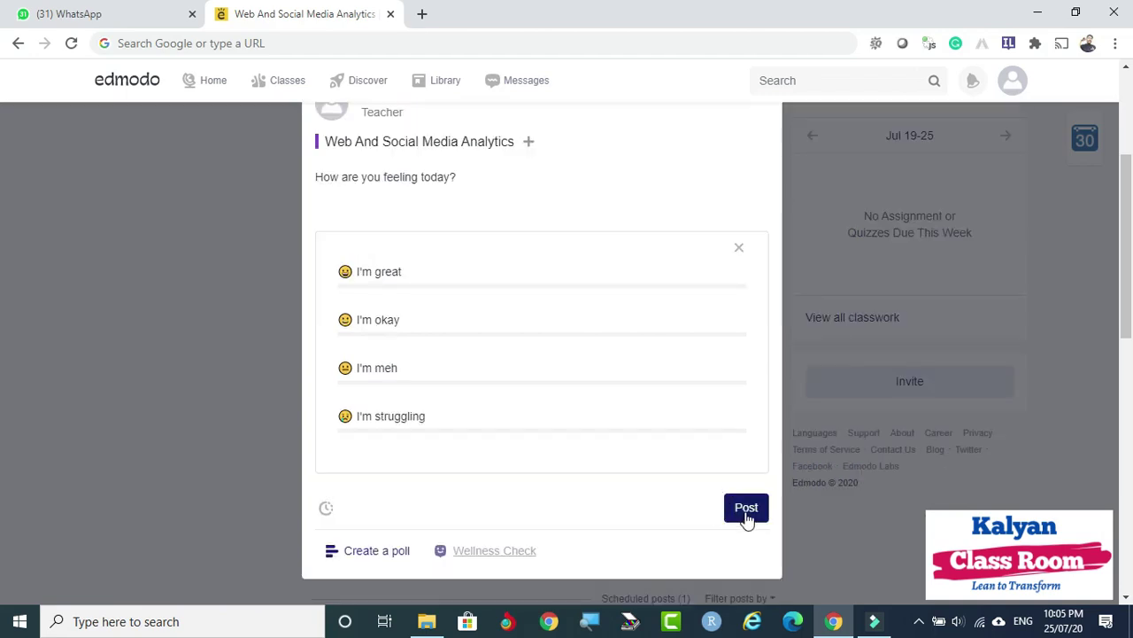
click(746, 509)
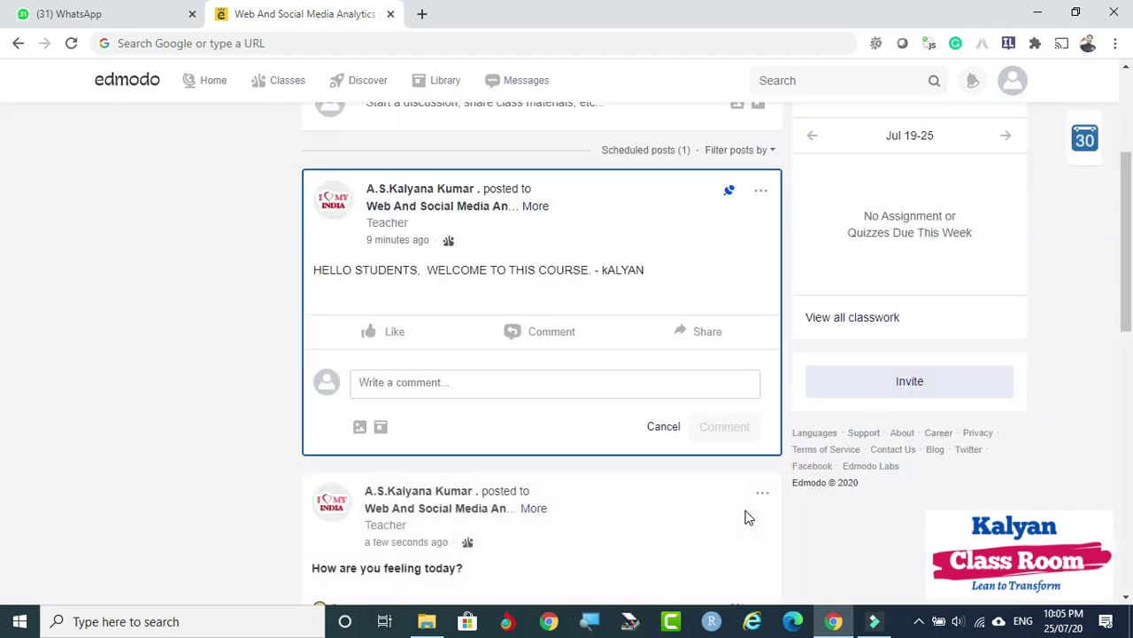
scroll(656, 418, down, 5)
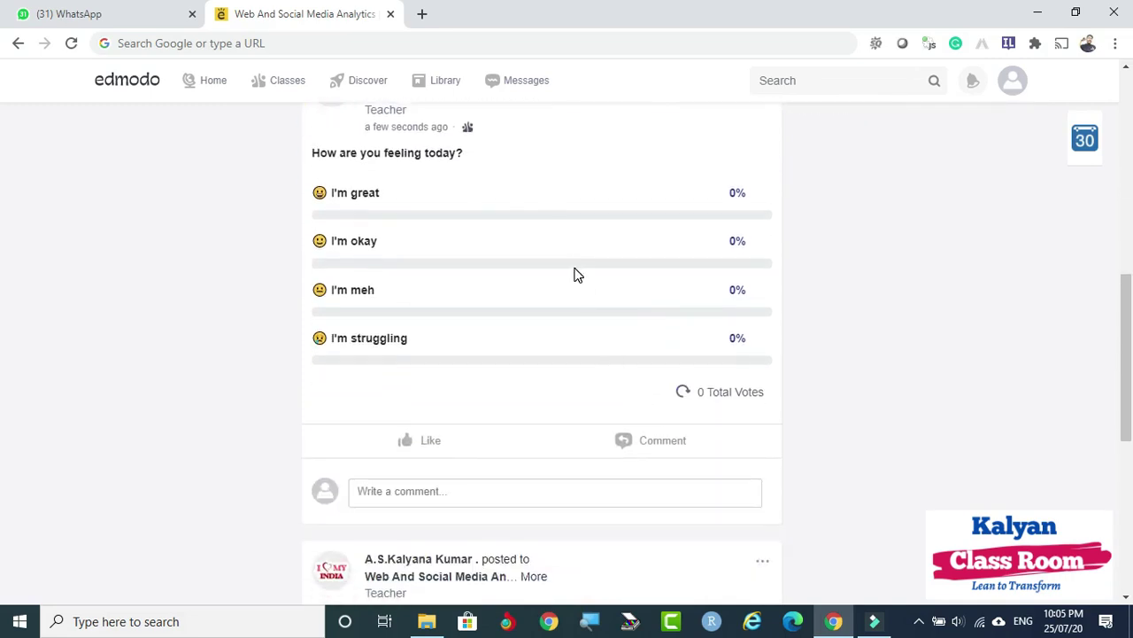
scroll(574, 262, up, 1)
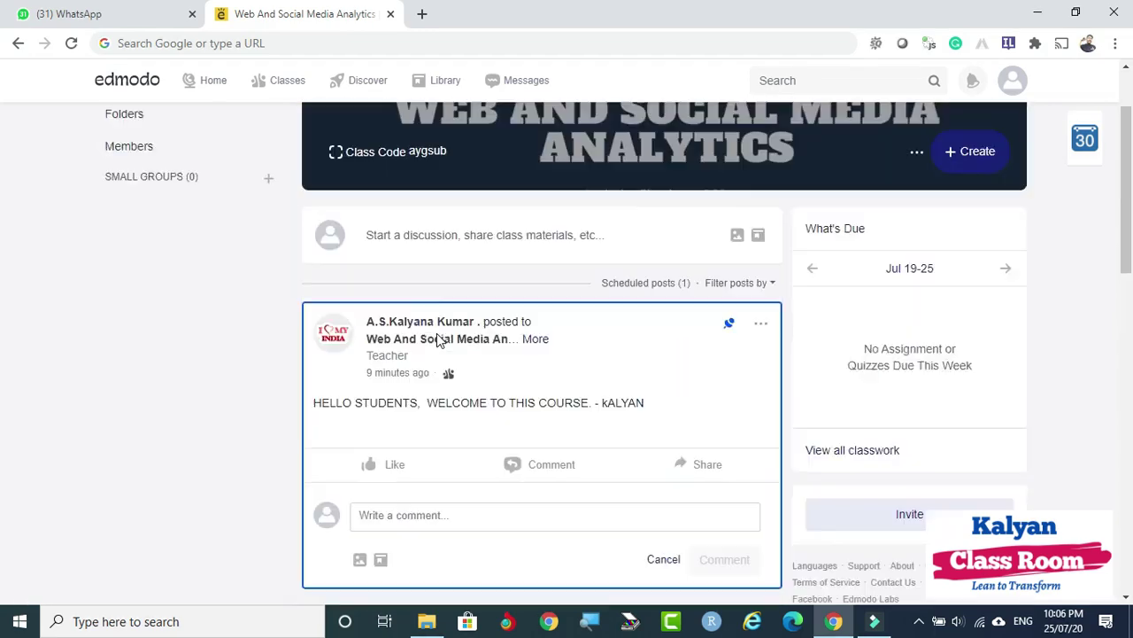
scroll(503, 256, down, 3)
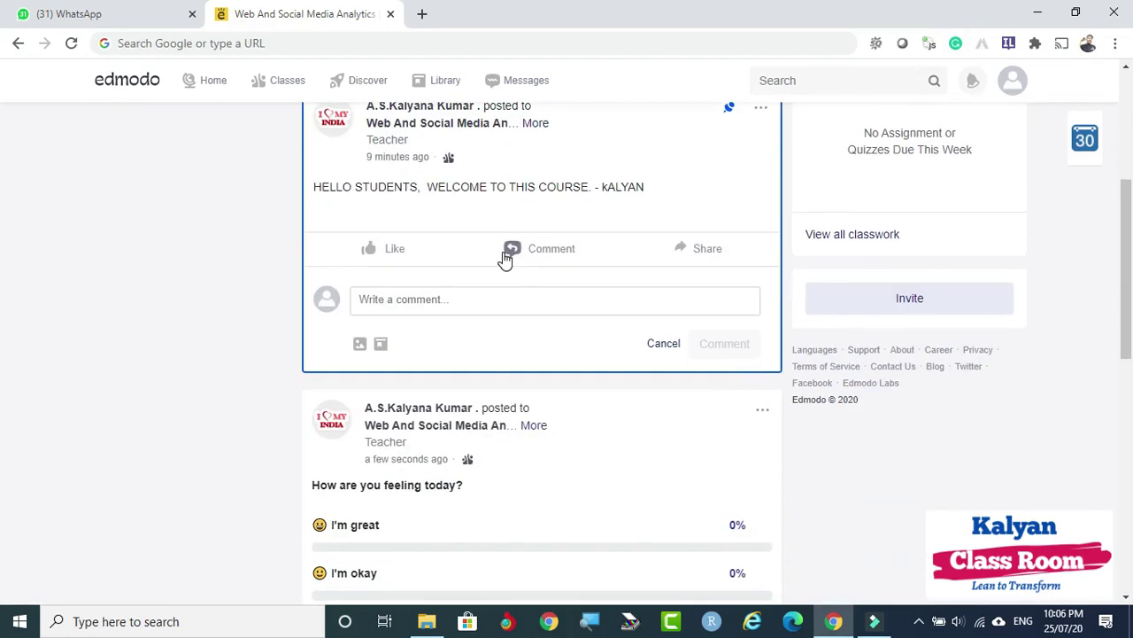
scroll(503, 256, down, 1)
scroll(503, 258, down, 3)
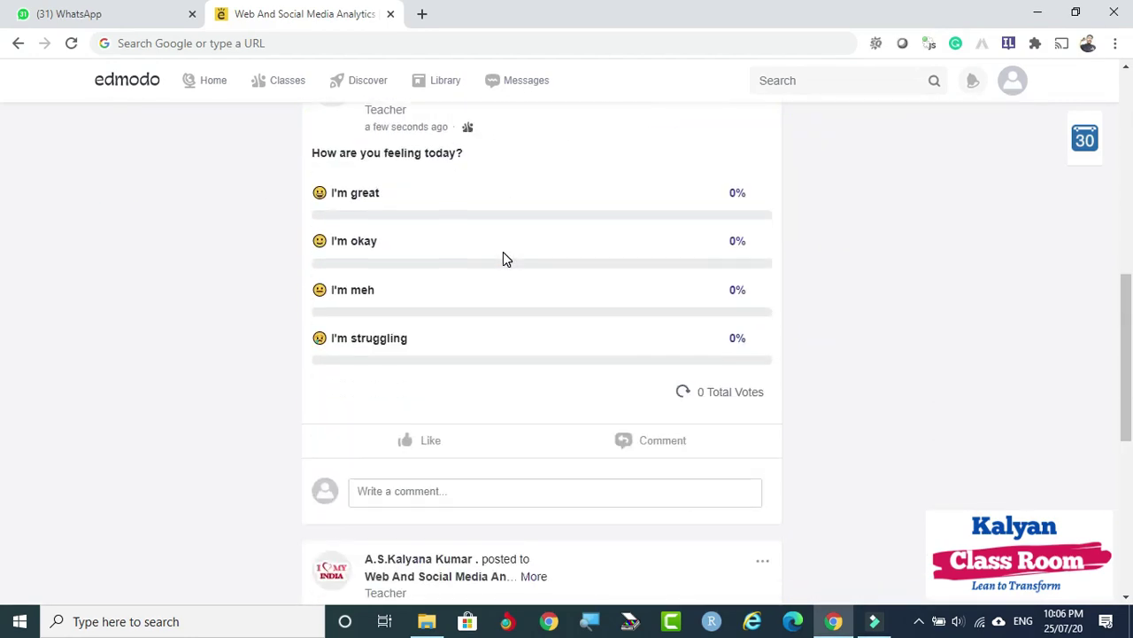
scroll(503, 256, down, 1)
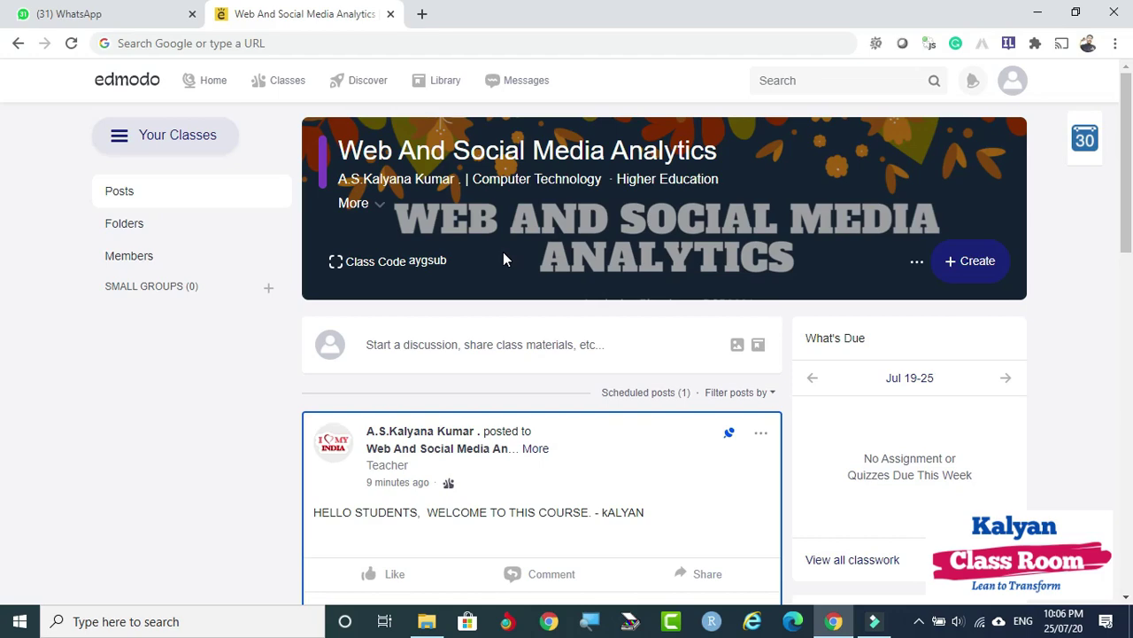
scroll(503, 251, down, 2)
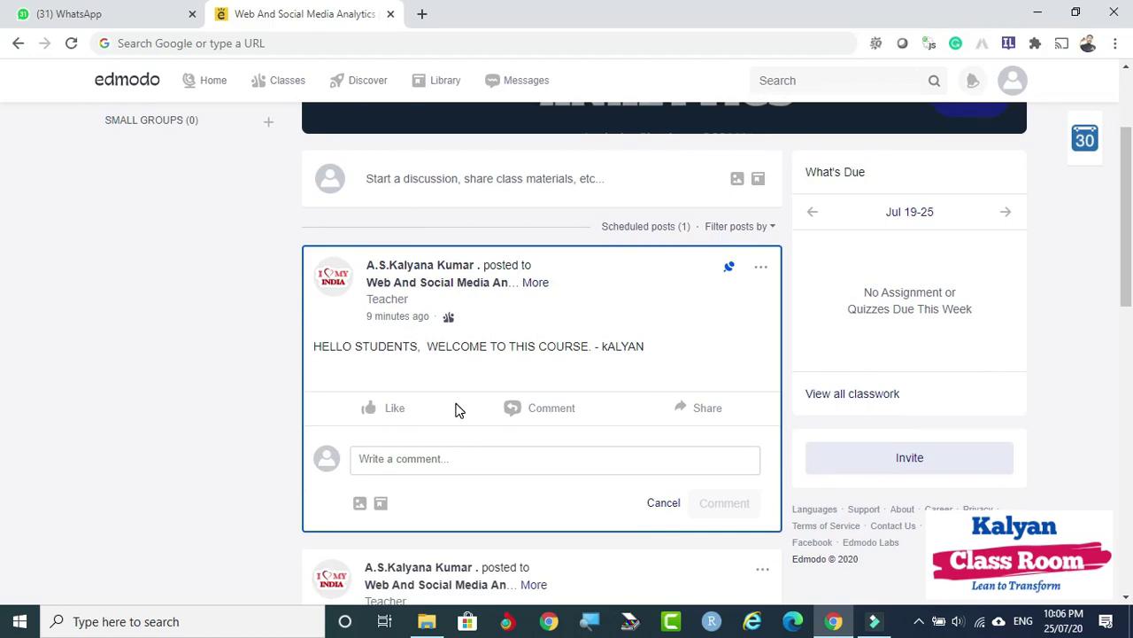
scroll(455, 409, down, 4)
scroll(504, 410, up, 6)
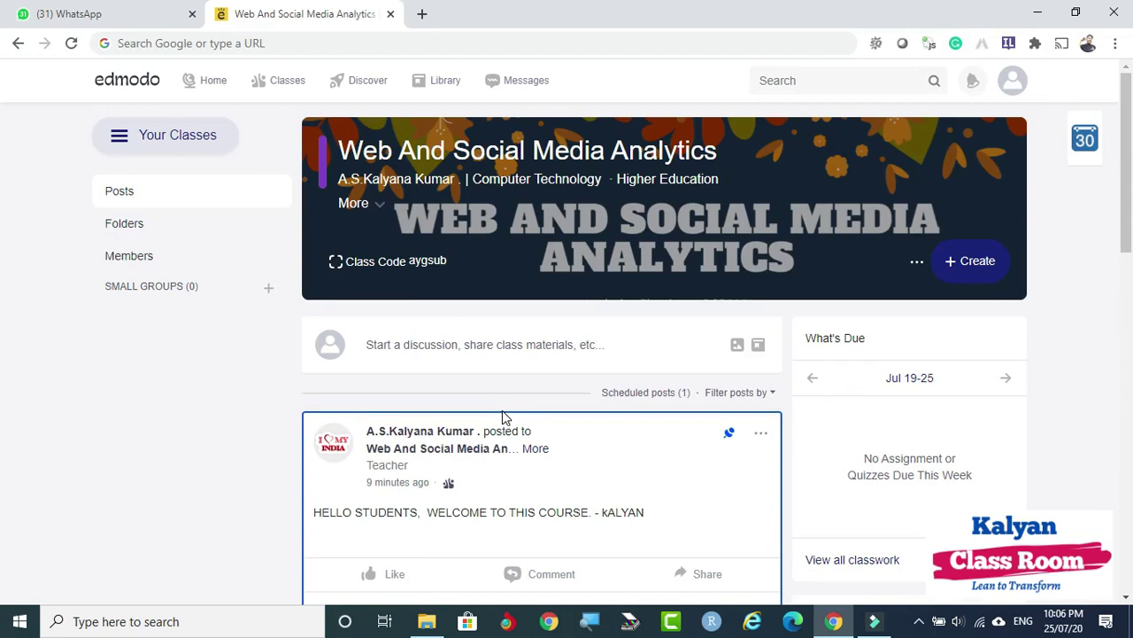
Open the Create menu's Assignment choices, closing the existing-assignment picker opened by mistake.
click(971, 266)
mouse_move(912, 303)
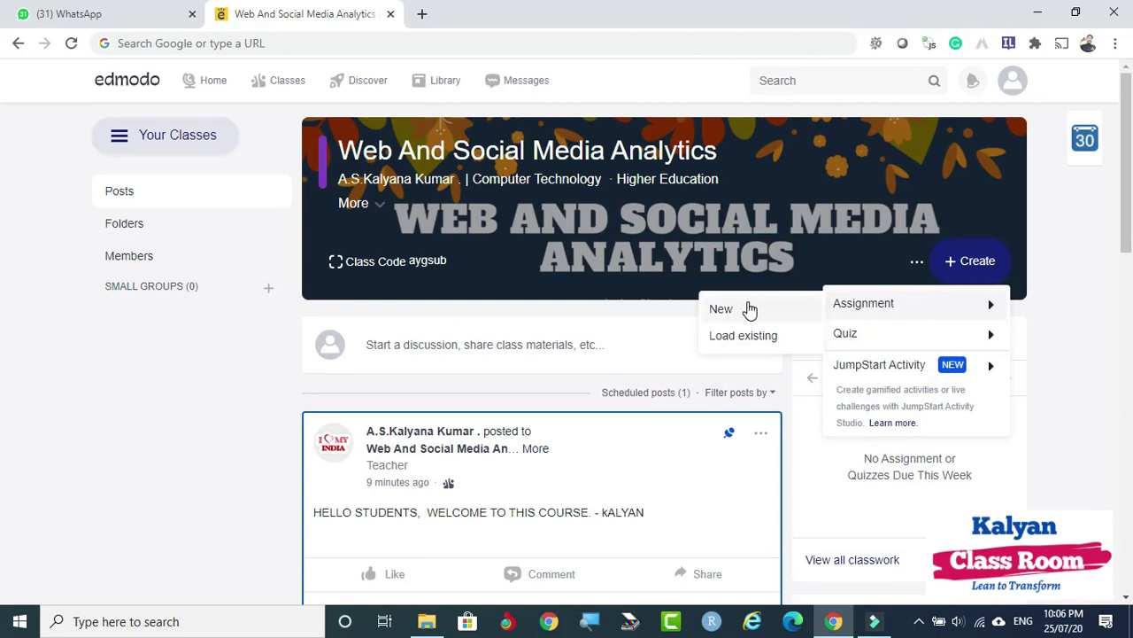
click(770, 345)
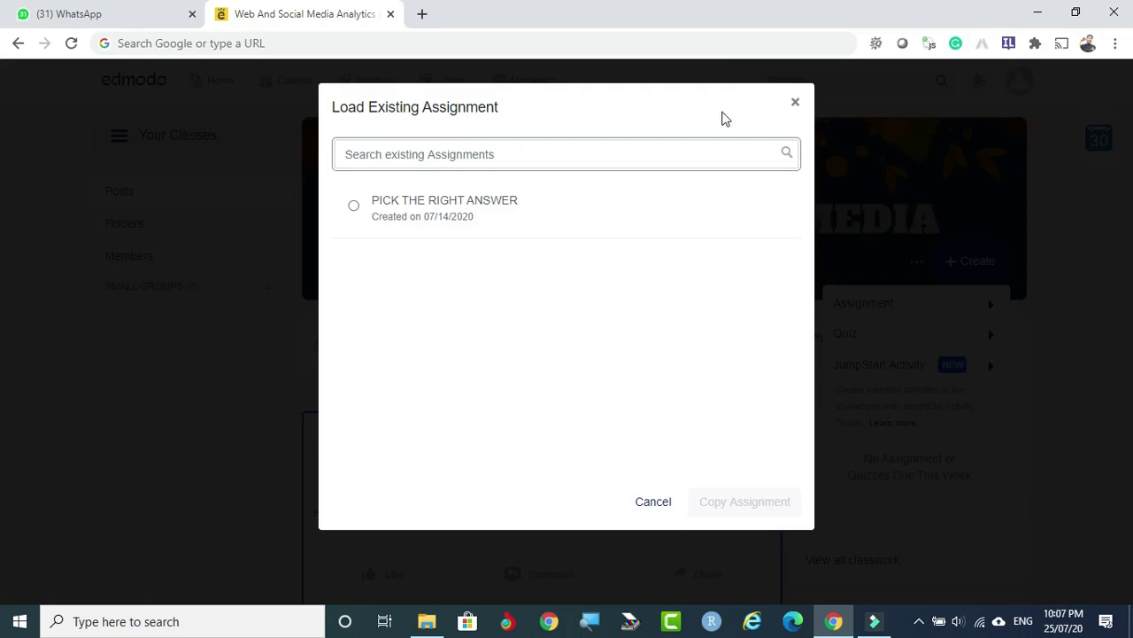
click(653, 502)
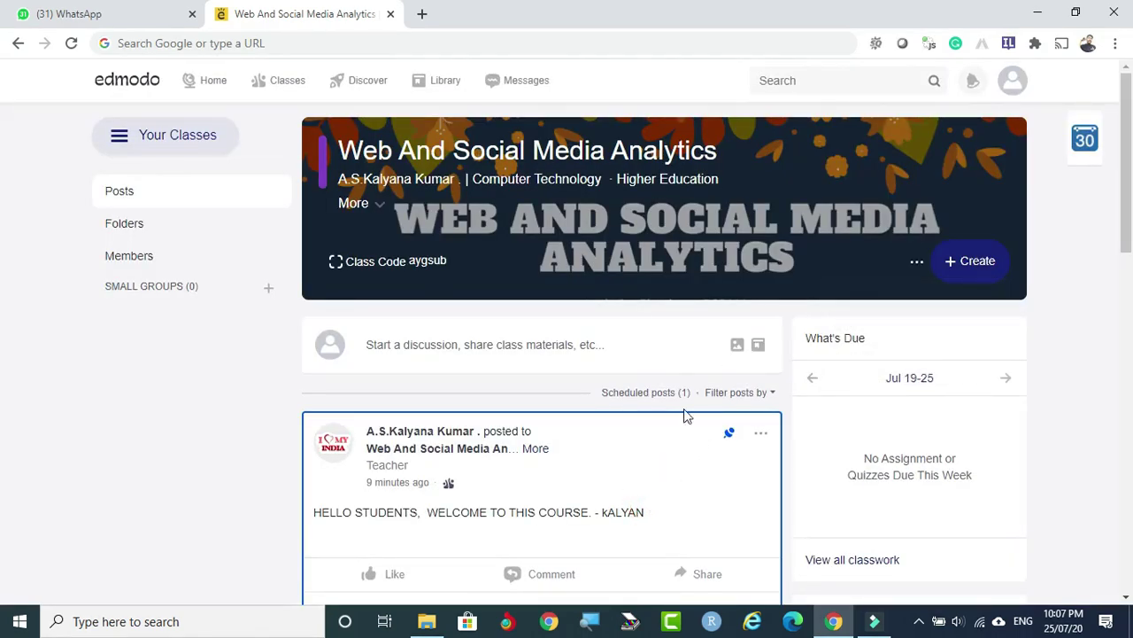
click(972, 268)
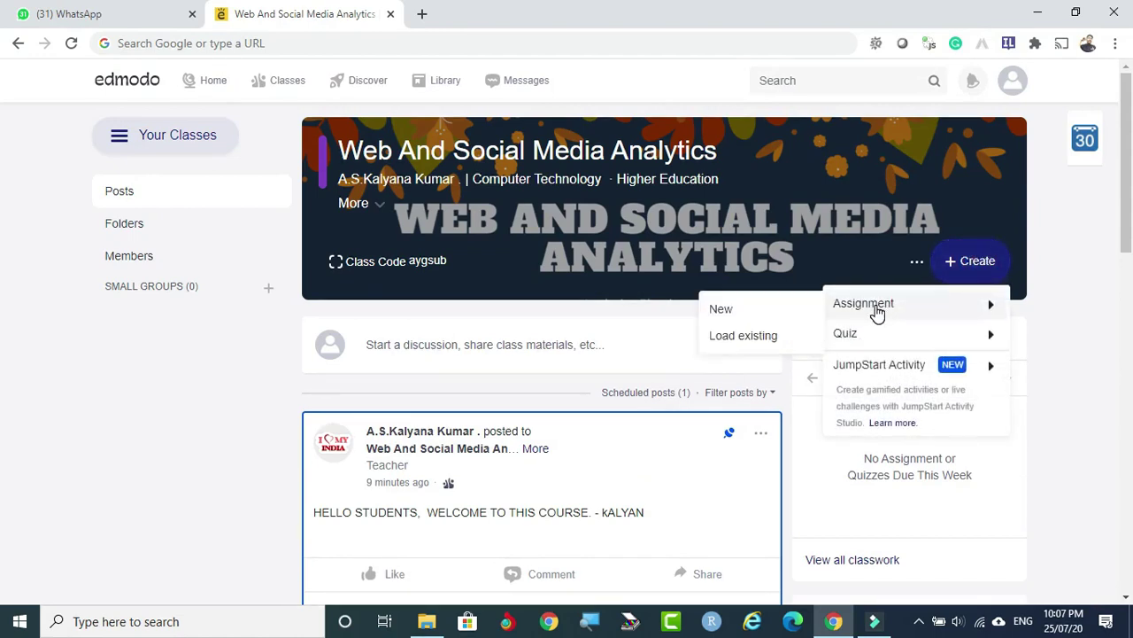
Create a new assignment titled 'ASSIGNMENT-1 ON WEB ANALYTICS'.
click(750, 314)
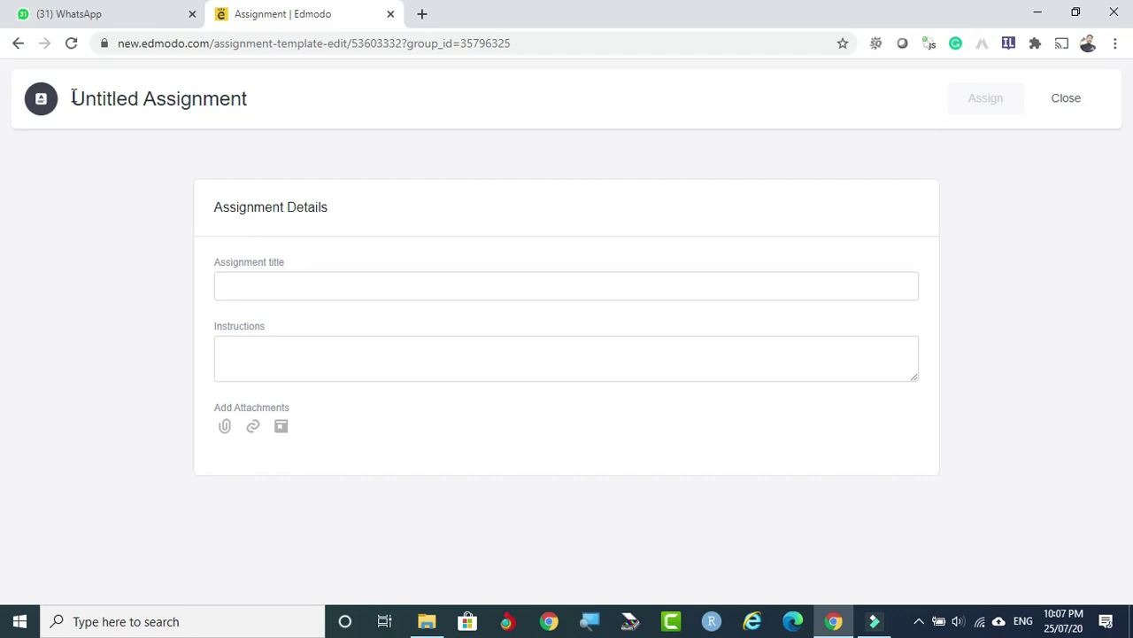
click(259, 286)
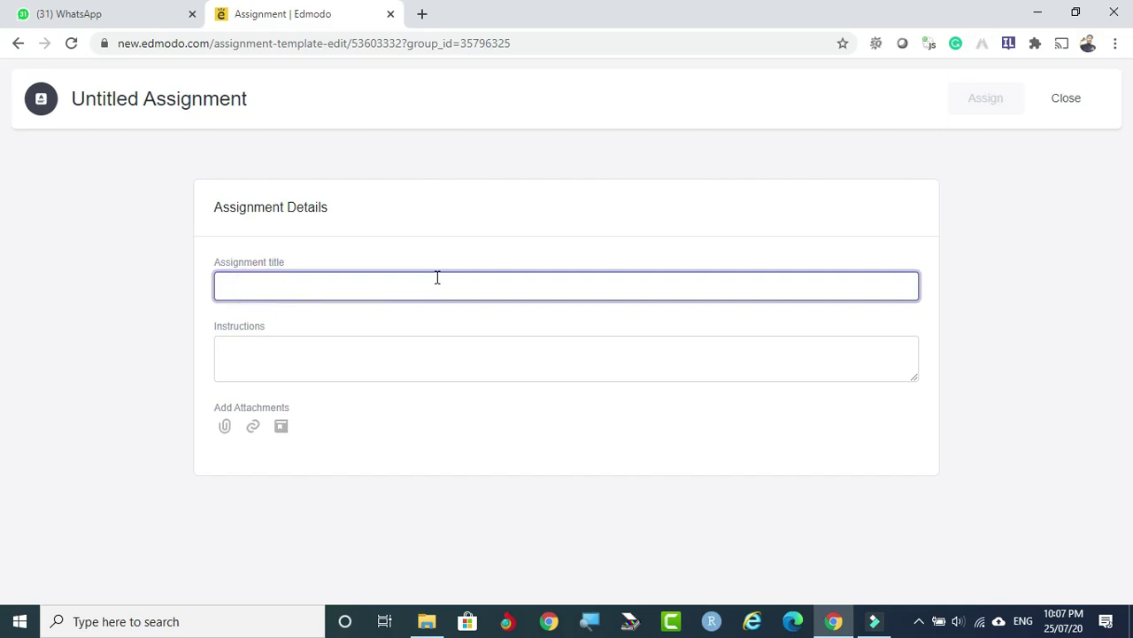
text(W)
key(BackSpace)
text(a)
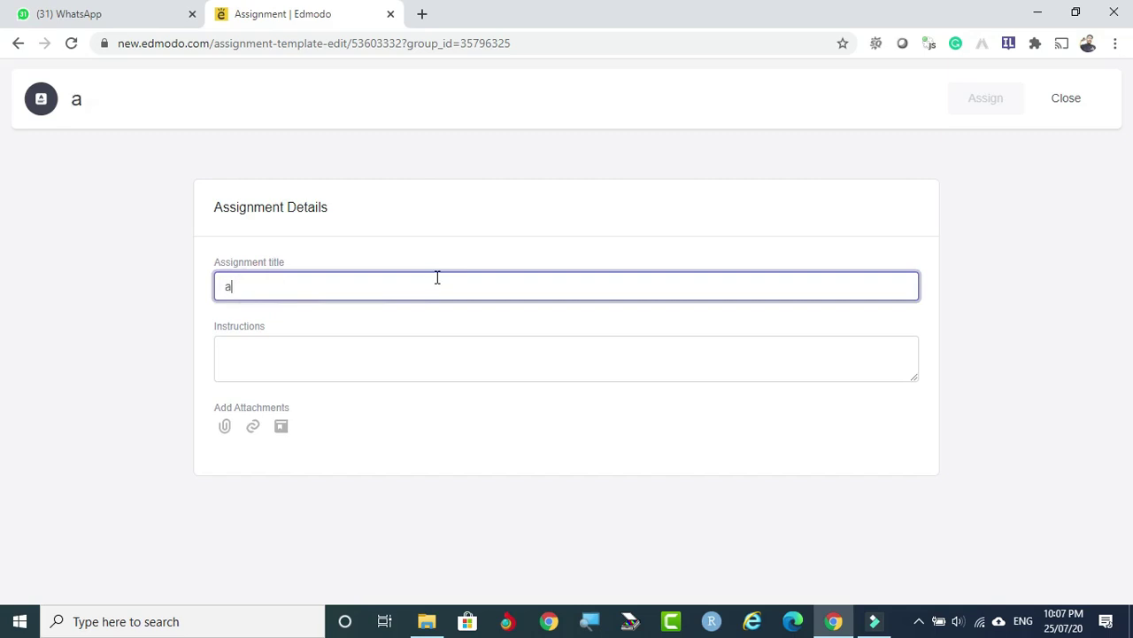
text(SSIGNMENT)
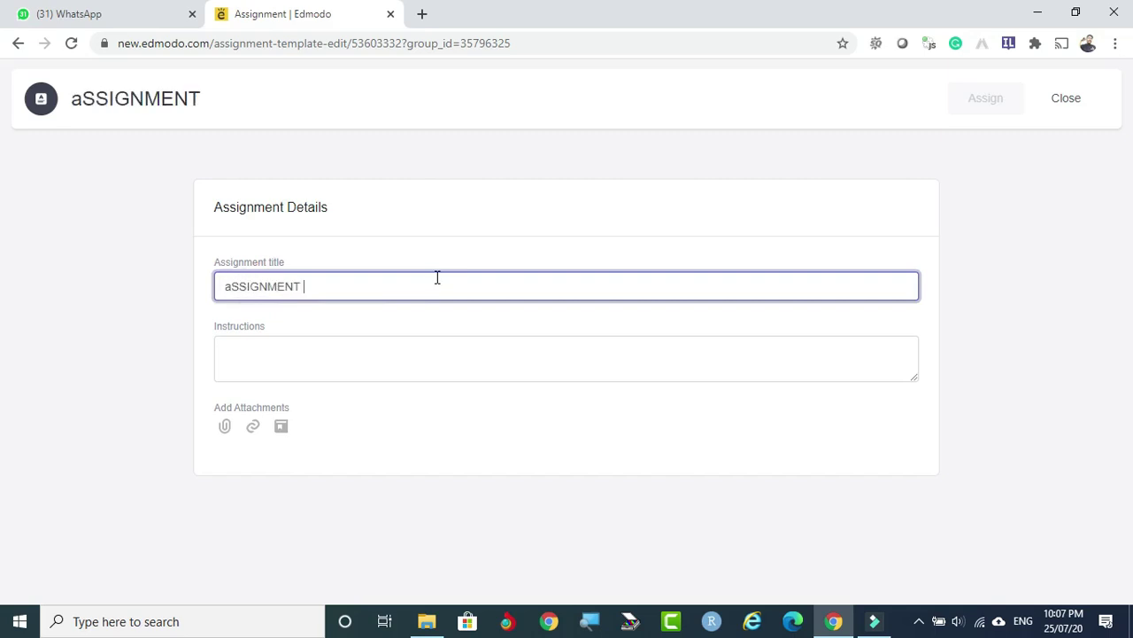
key(BackSpace)
key(BackSpace)
key(BackSpace)
key(BackSpace)
key(BackSpace)
key(BackSpace)
key(BackSpace)
key(BackSpace)
key(BackSpace)
key(BackSpace)
key(BackSpace)
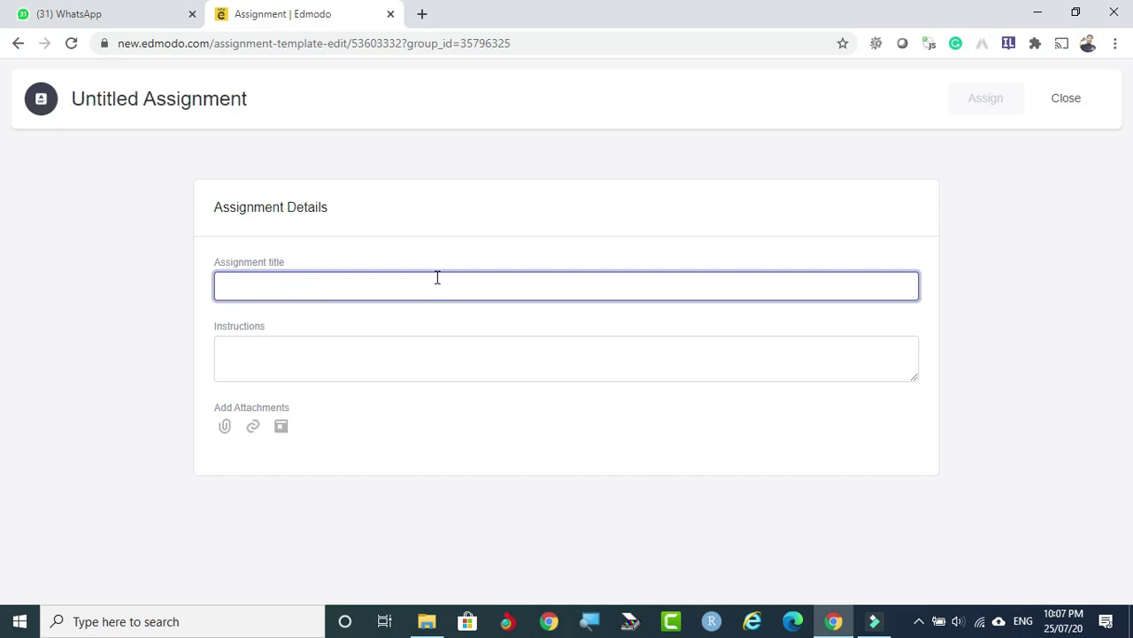
text(ASSIGNMEN)
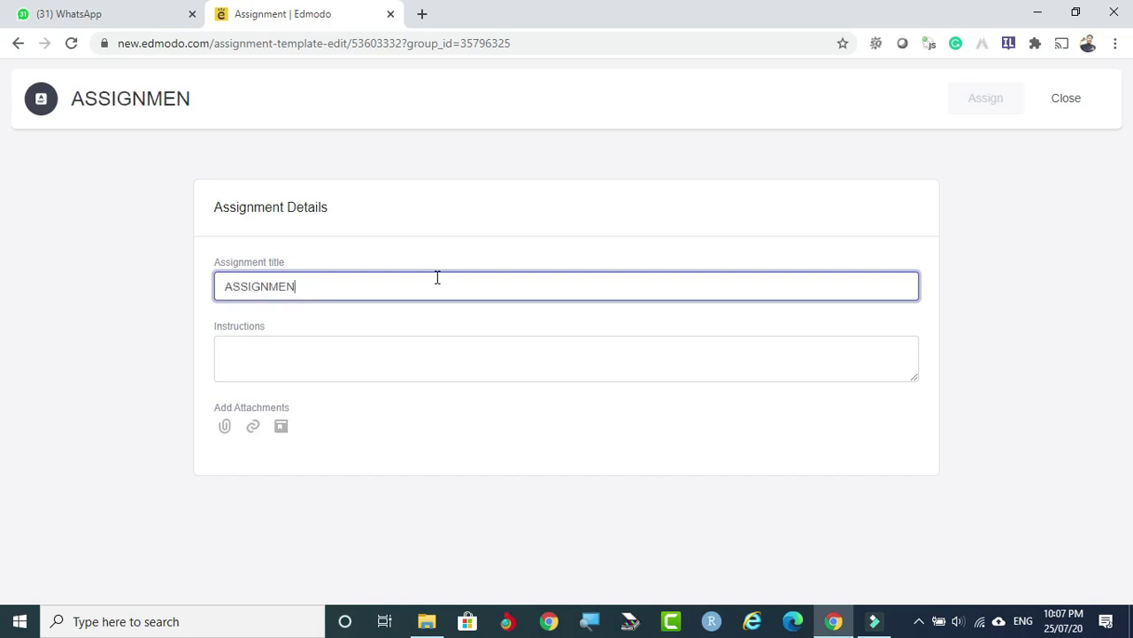
text(T-1 ON WEB)
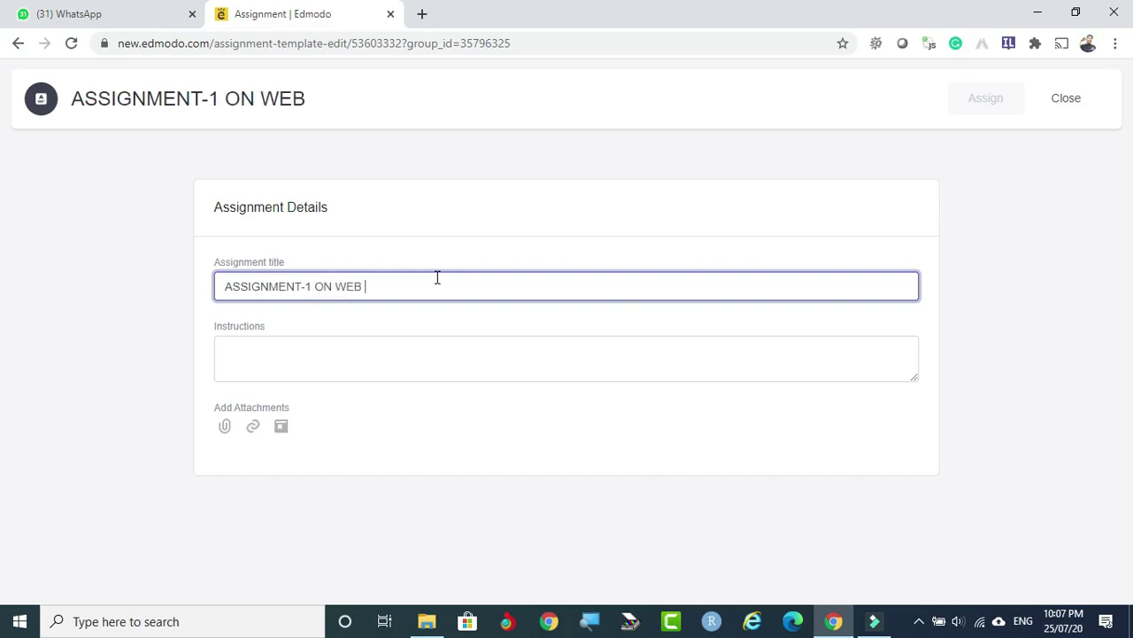
text( N)
key(BackSpace)
text(ANALYTICS)
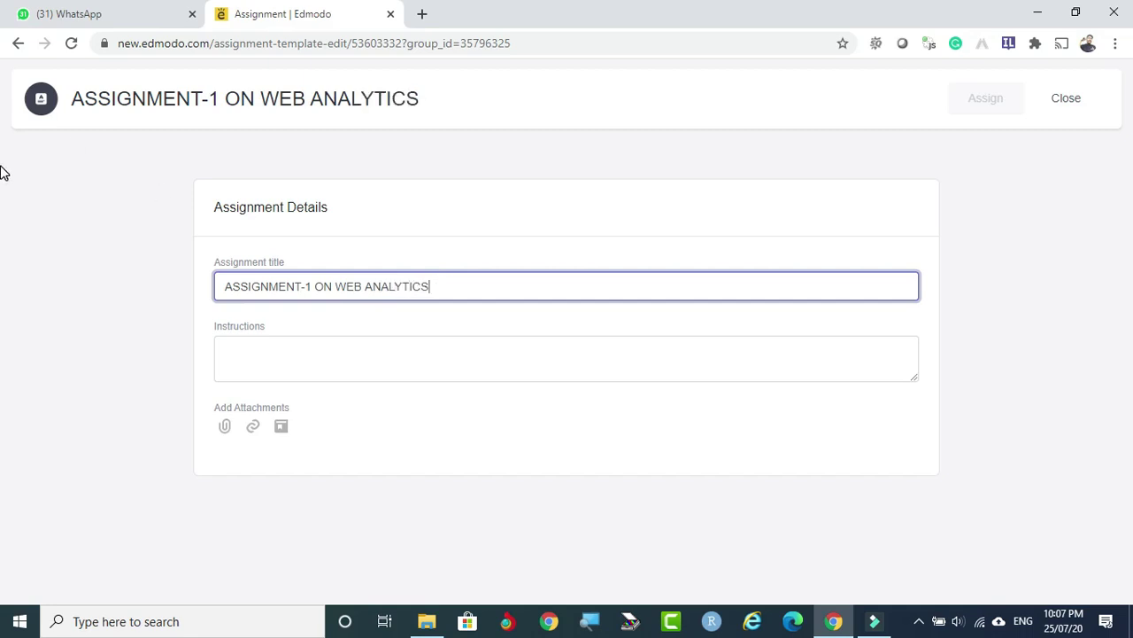
Write instructions to go through the courseware and do the assignment as discussed, fixing ASSIGNMENT and CLASS spellings.
click(257, 345)
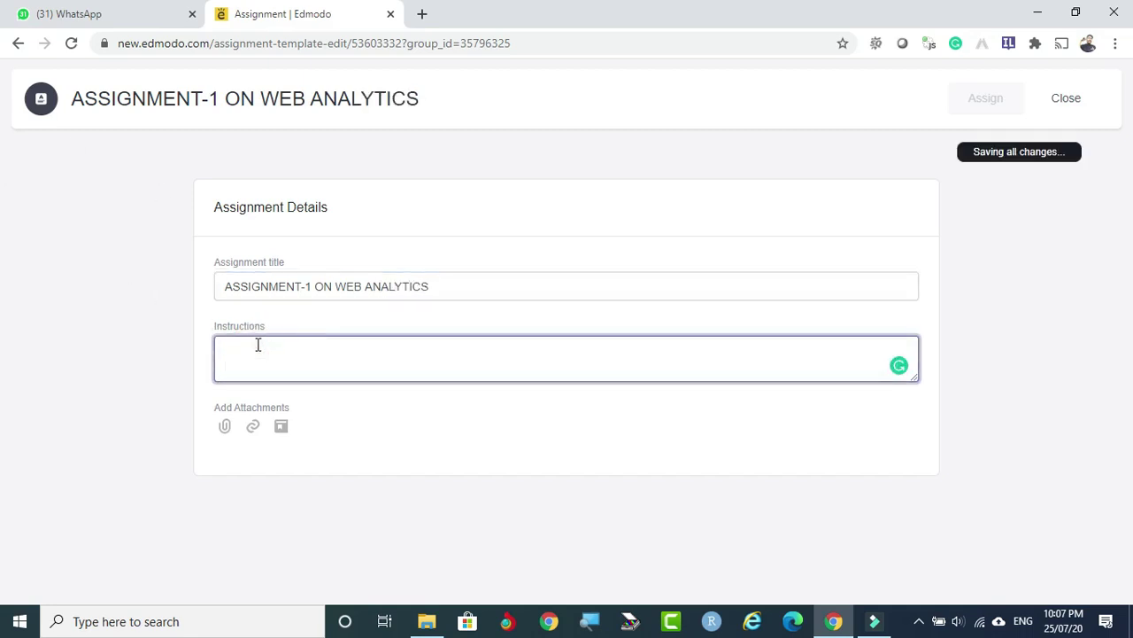
text(gO)
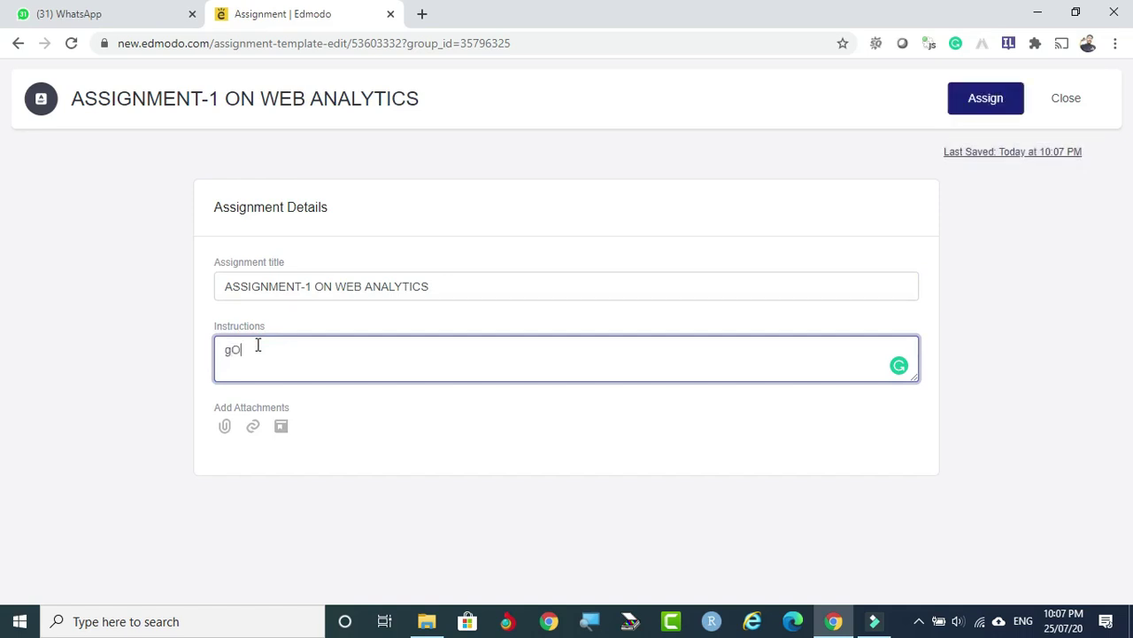
text( THROUGH THE COURSEWARE AND DO THIS ASSIGMENT AS PER WE DISCUSSED IN THE CALSS)
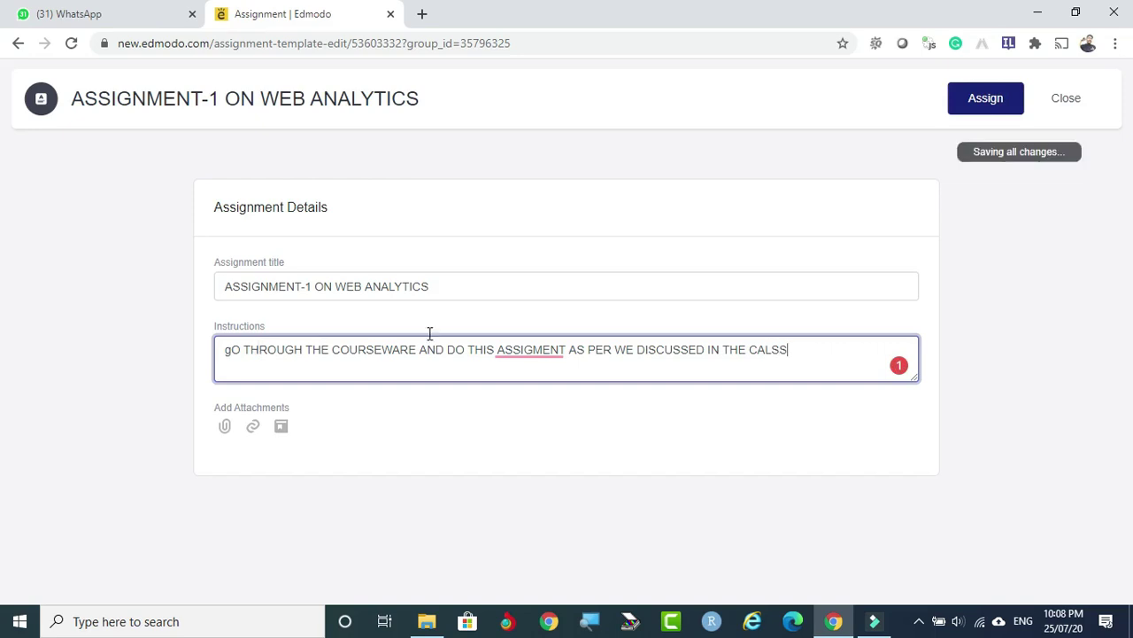
click(520, 352)
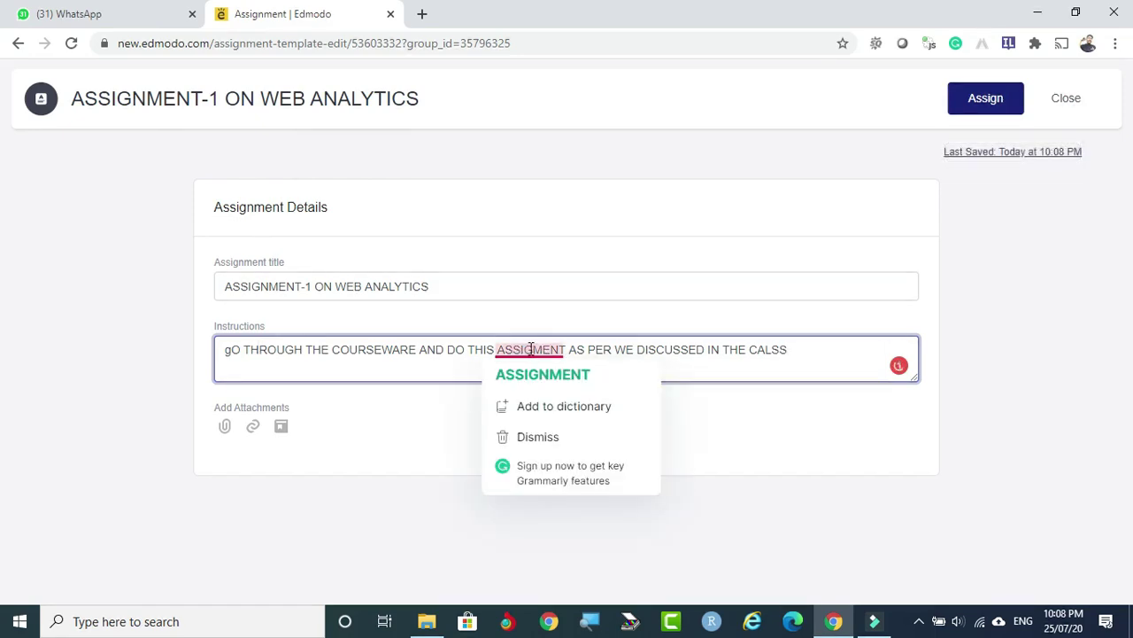
click(538, 376)
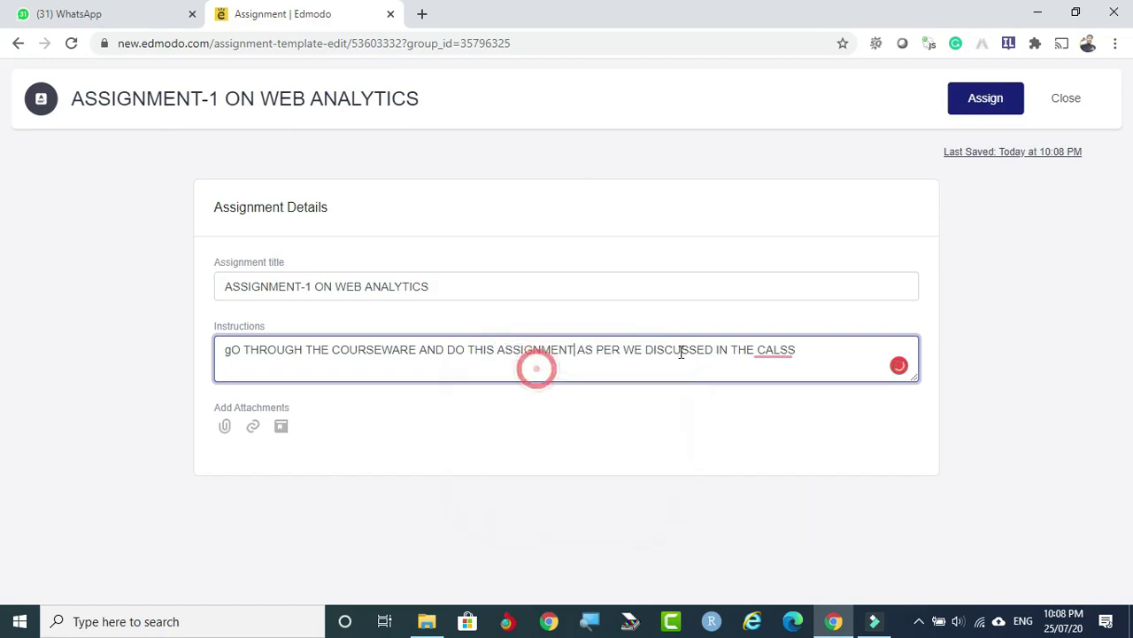
click(779, 352)
click(794, 381)
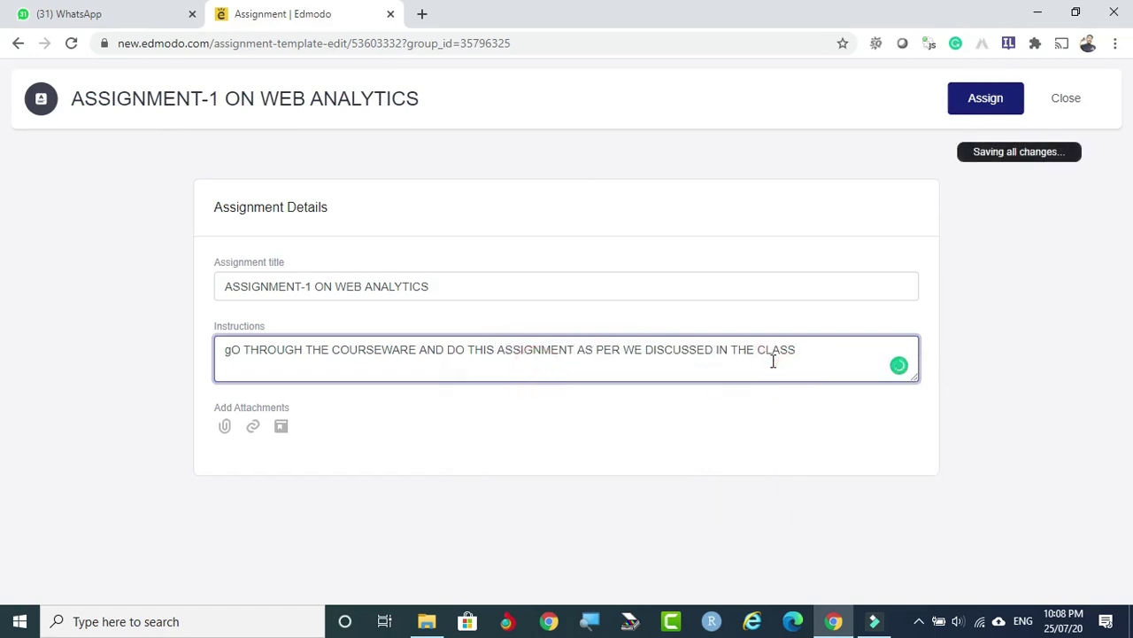
Capitalise the opening 'G' of the instructions and begin attaching a file to the assignment.
click(228, 349)
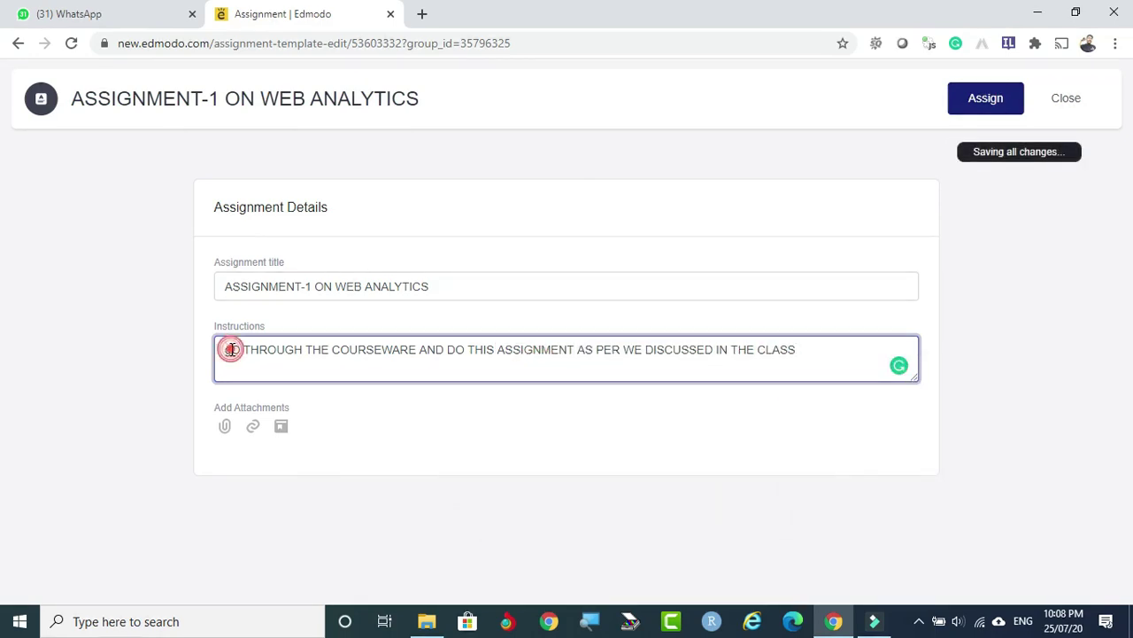
key(BackSpace)
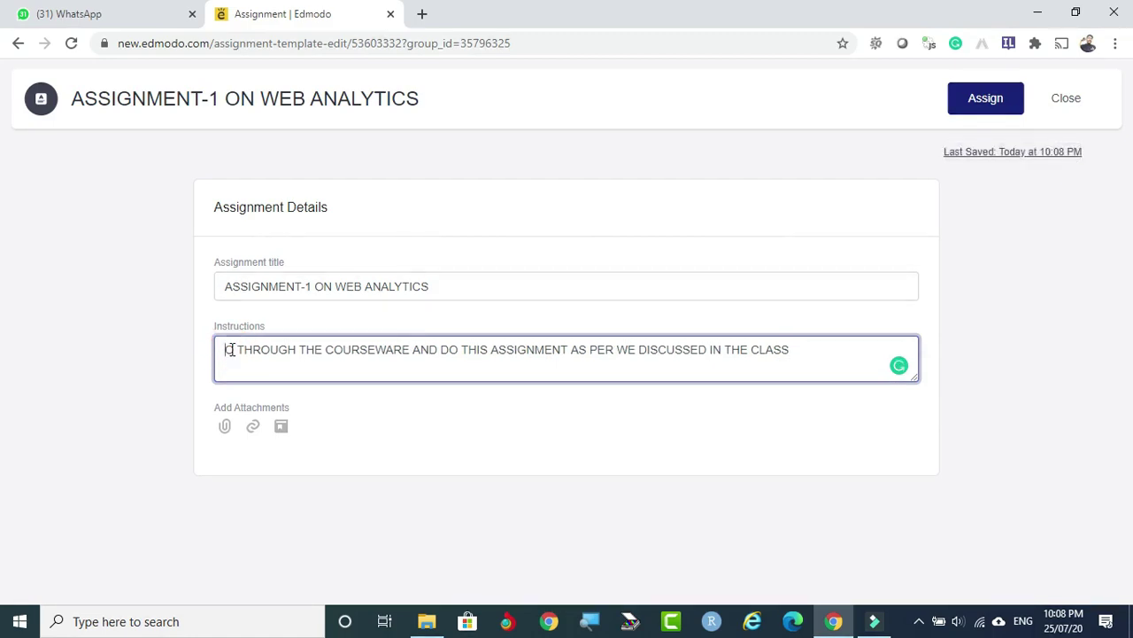
text(g)
key(BackSpace)
text(G)
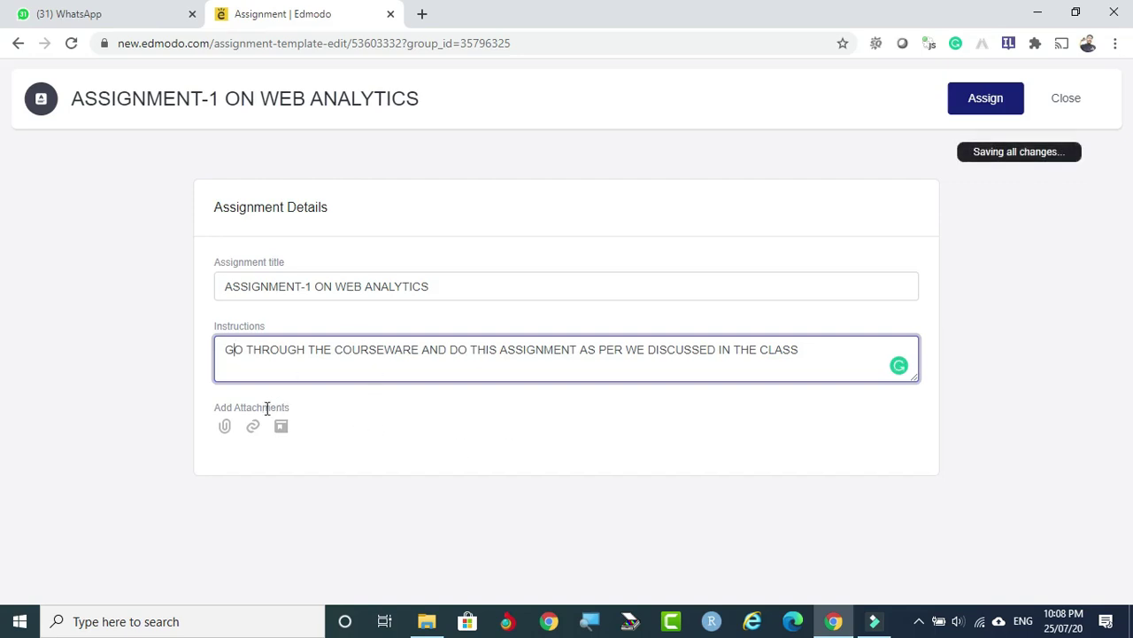
click(227, 427)
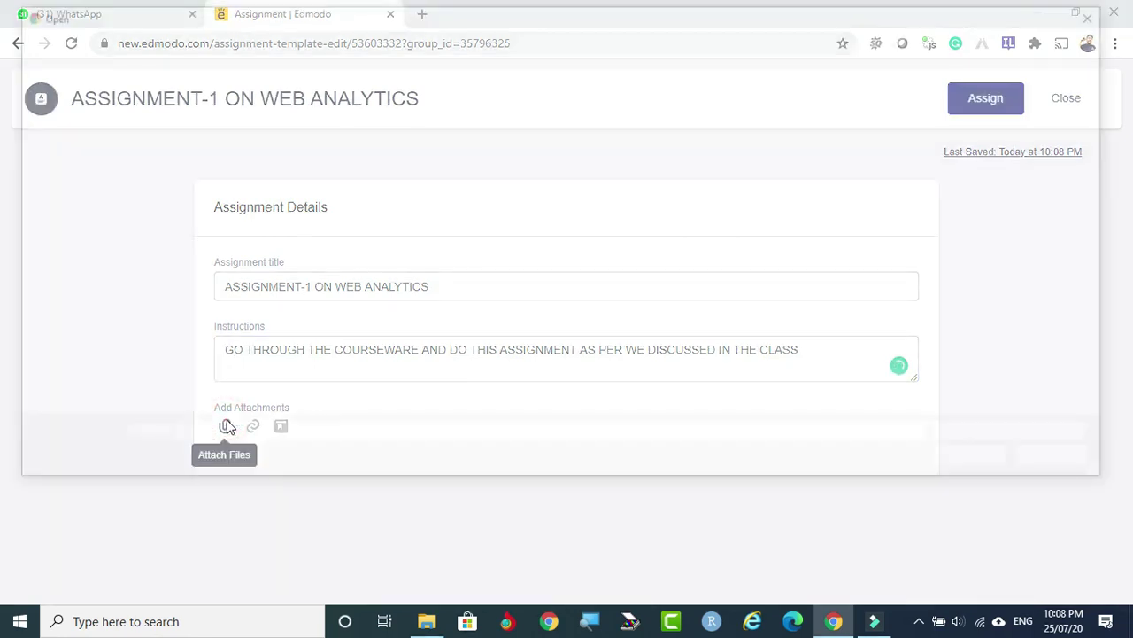
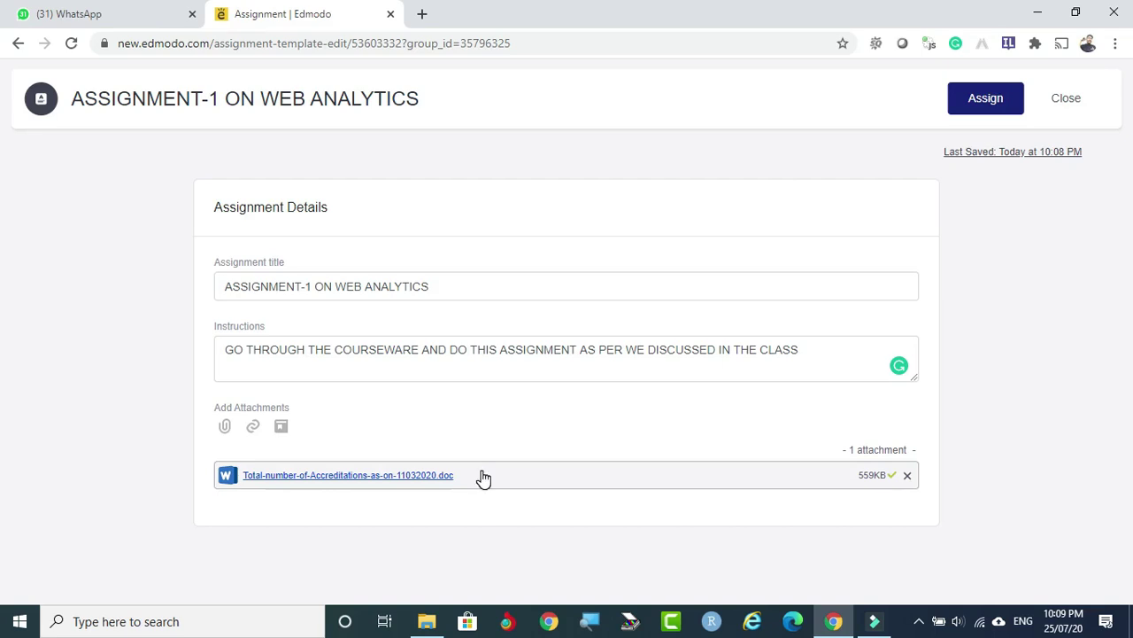
Open the Assign settings for ASSIGNMENT-1 ON WEB ANALYTICS to the Web And Social Media Analytics class.
click(822, 356)
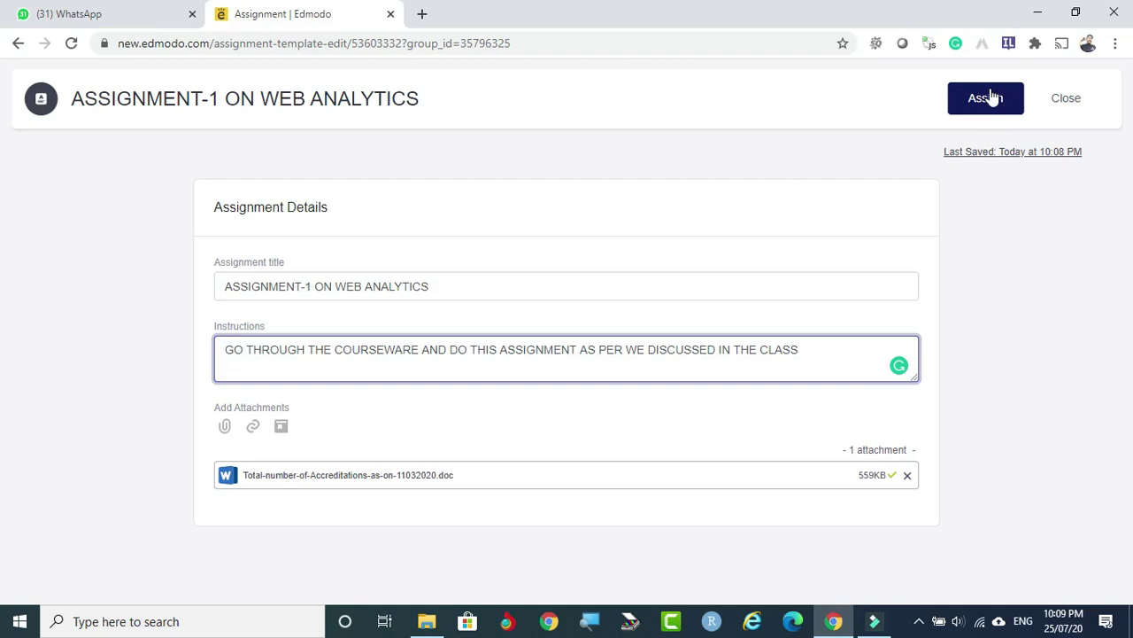
click(991, 94)
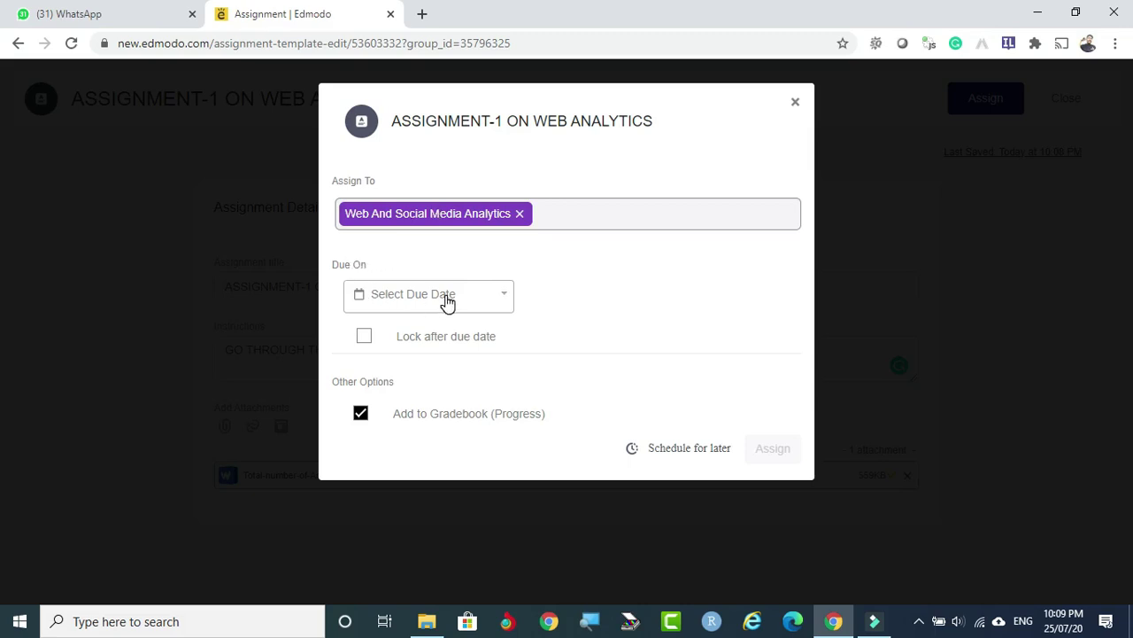
Set the assignment's due date to 07/27/2020 at 10:00 AM.
click(447, 303)
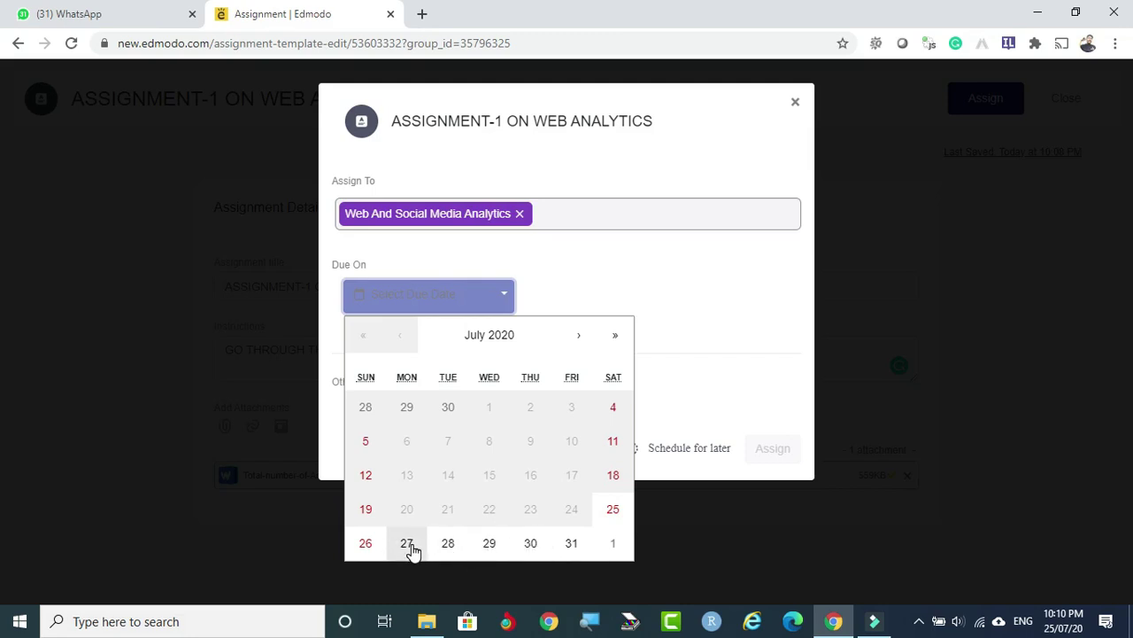
click(408, 543)
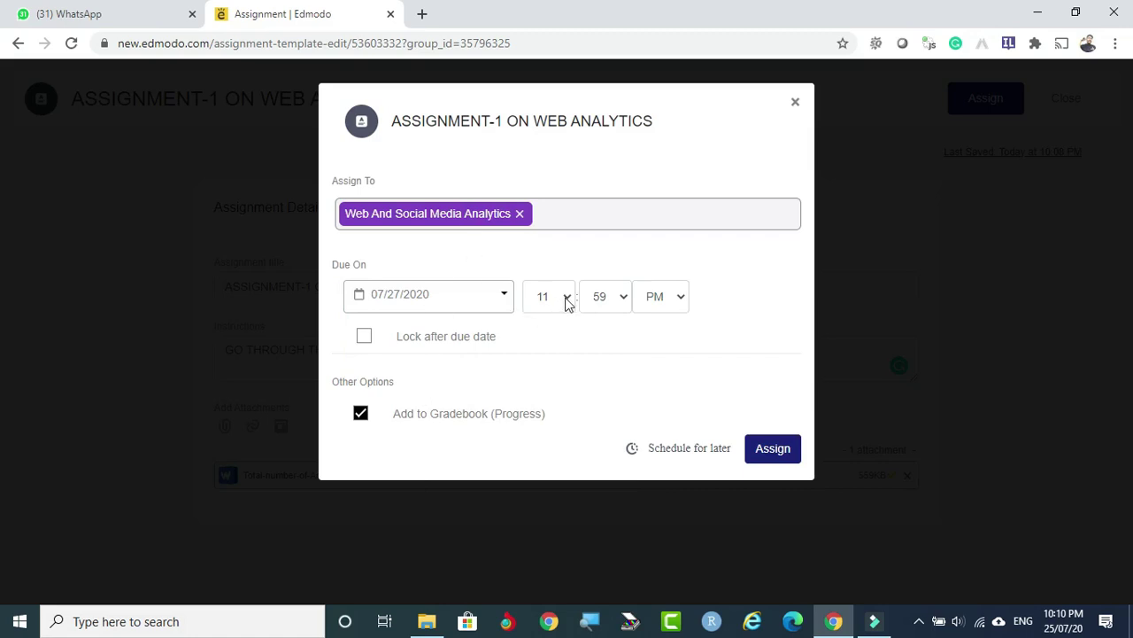
click(568, 302)
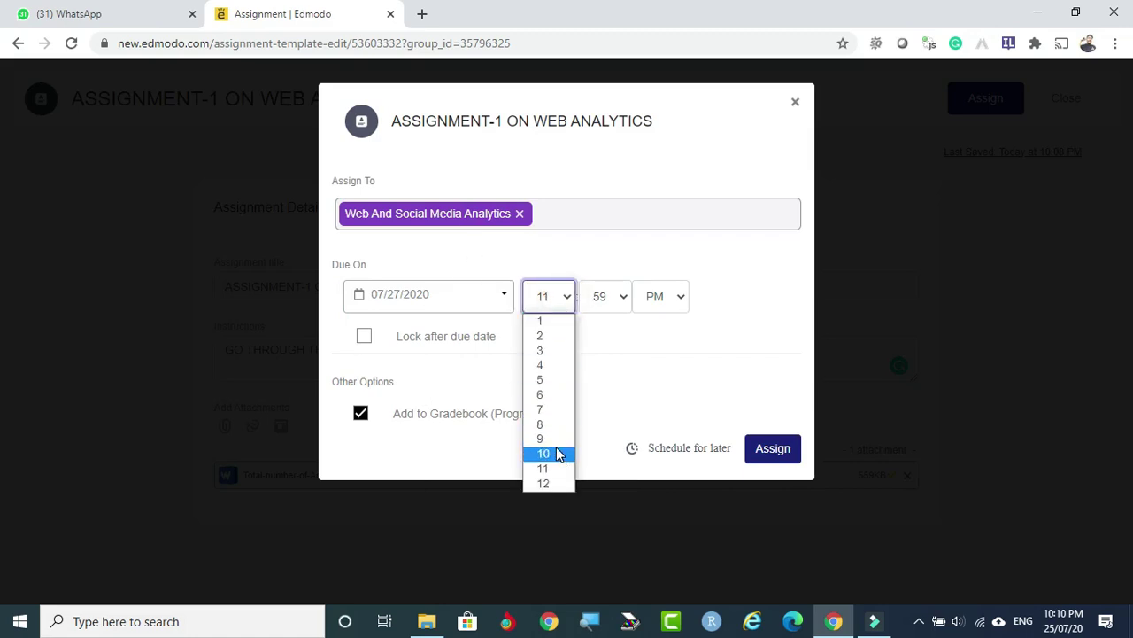
click(556, 454)
click(622, 296)
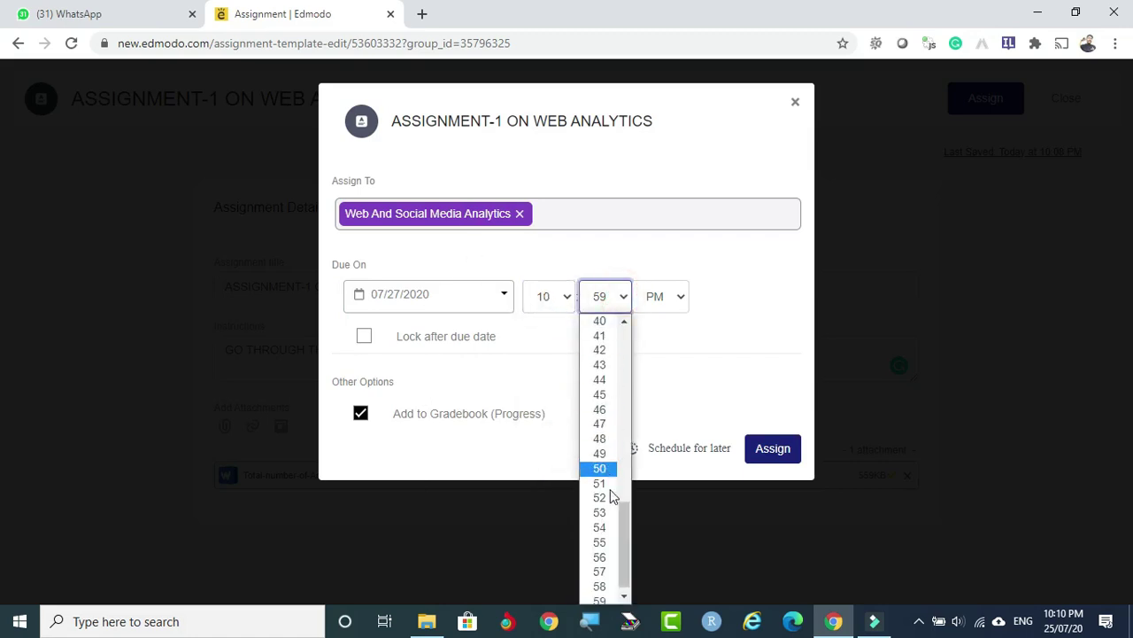
scroll(602, 326, up, 2)
scroll(602, 326, down, 2)
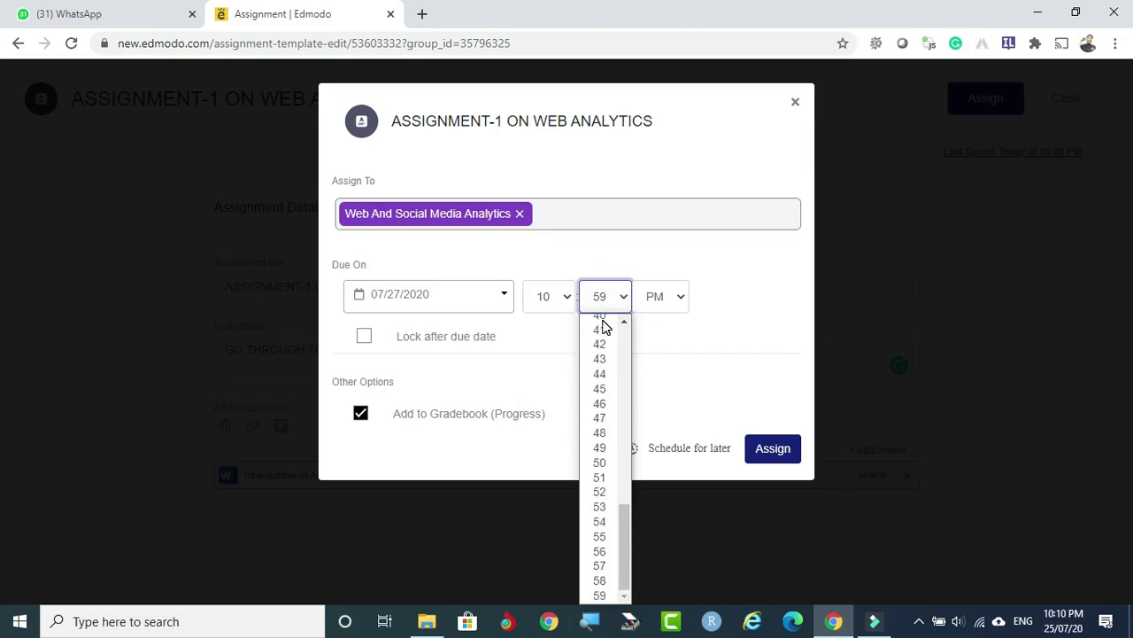
scroll(604, 324, up, 6)
click(605, 316)
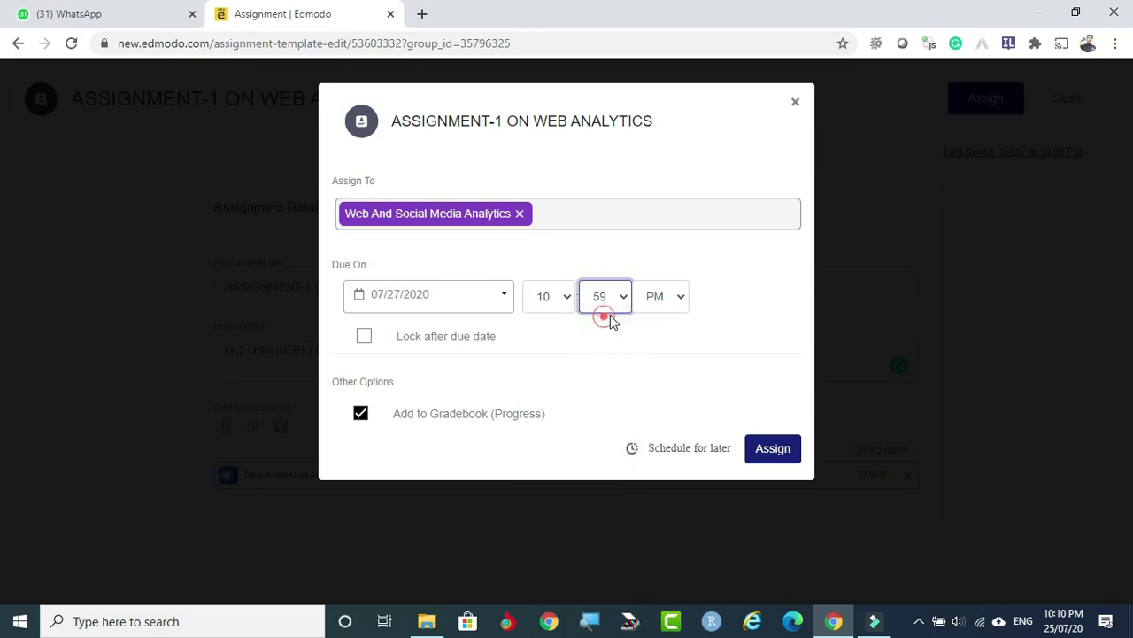
click(676, 296)
click(663, 319)
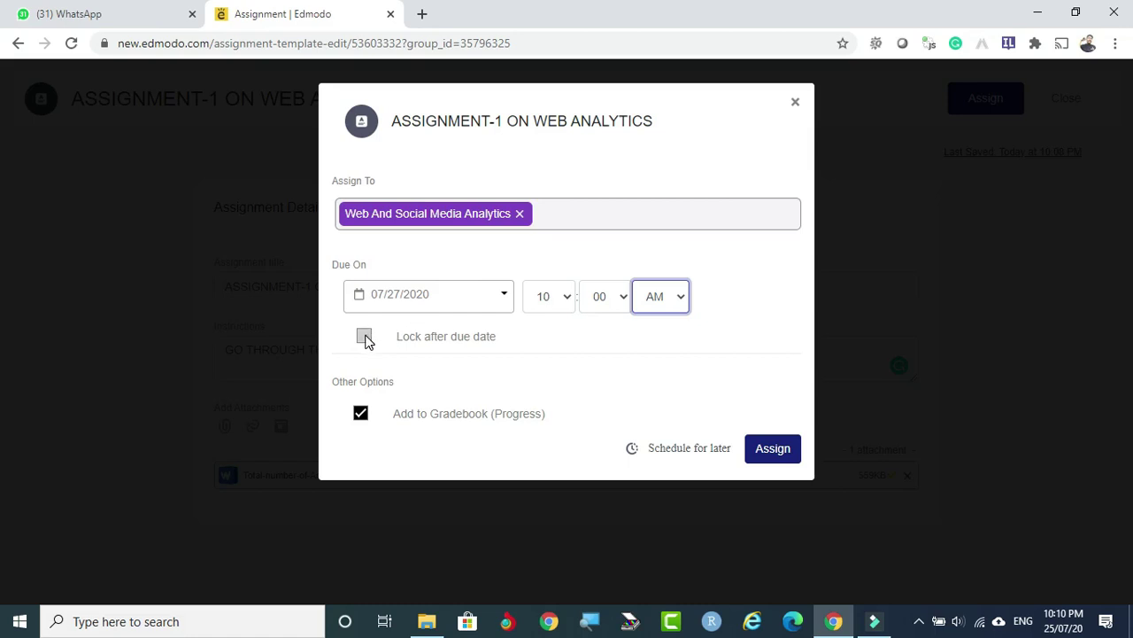
Leave Lock after due date off and assign it to the class.
click(363, 335)
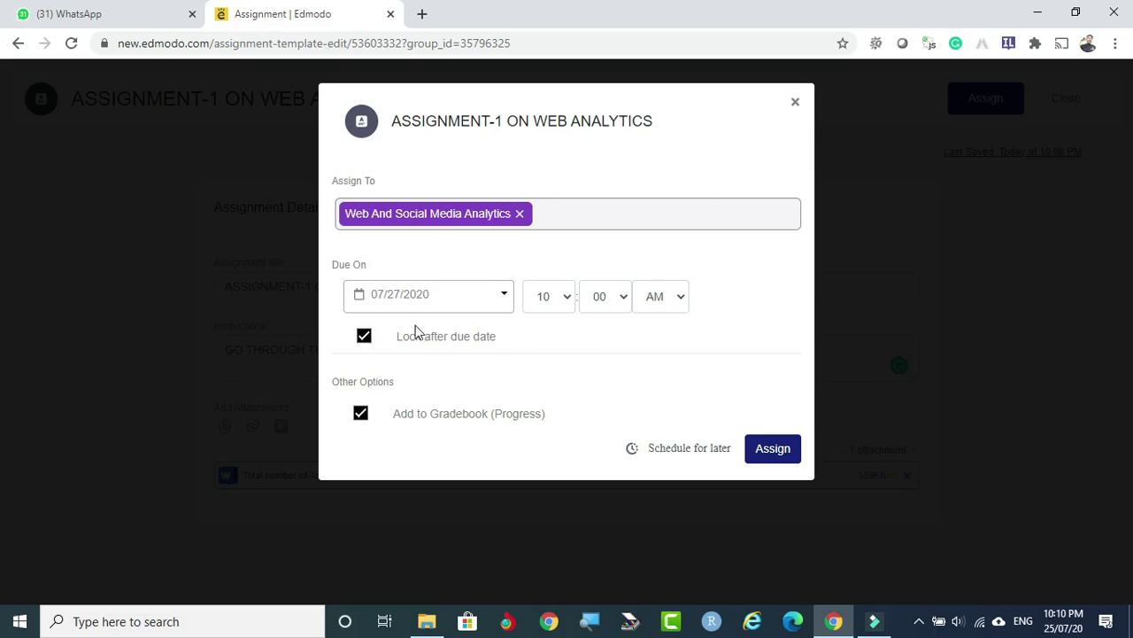
click(366, 338)
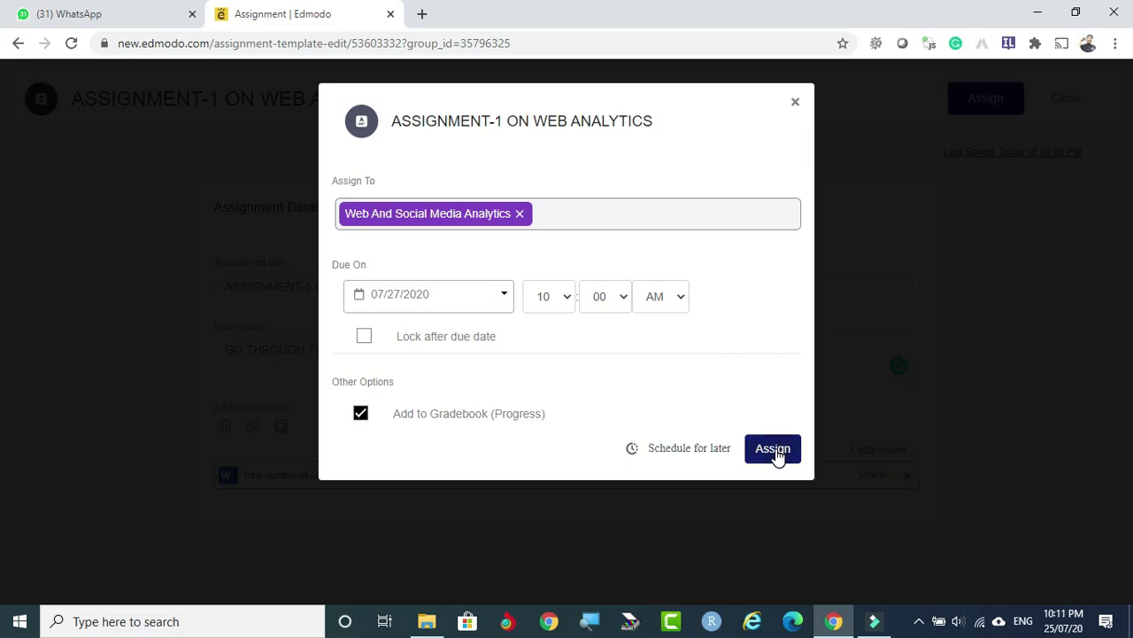
click(774, 449)
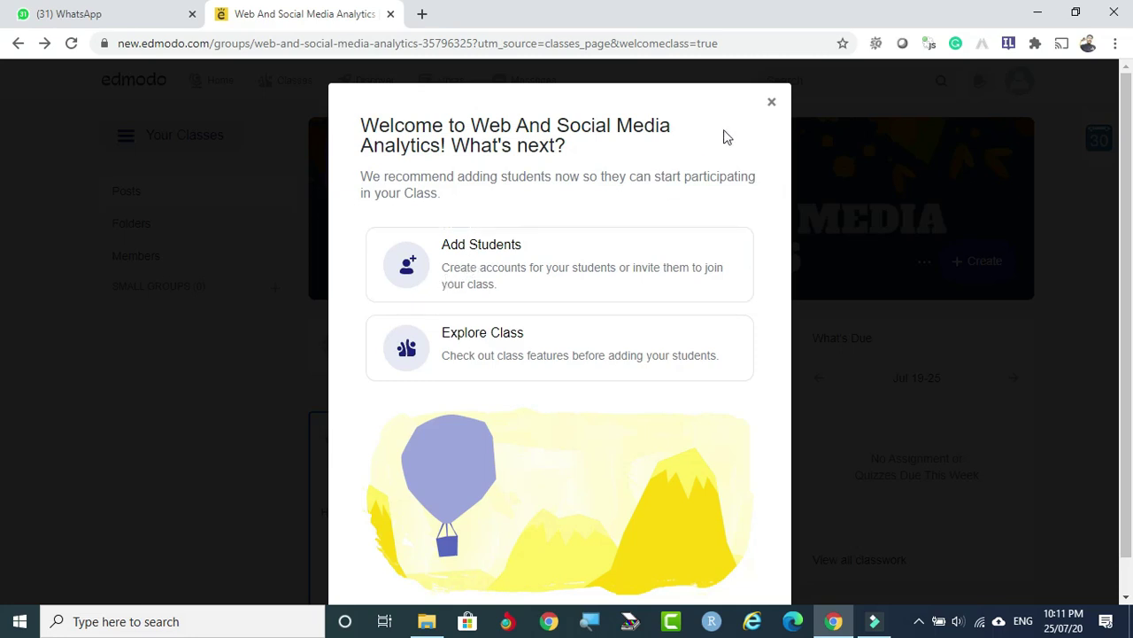
Close the Welcome message and scroll through the class page.
click(773, 105)
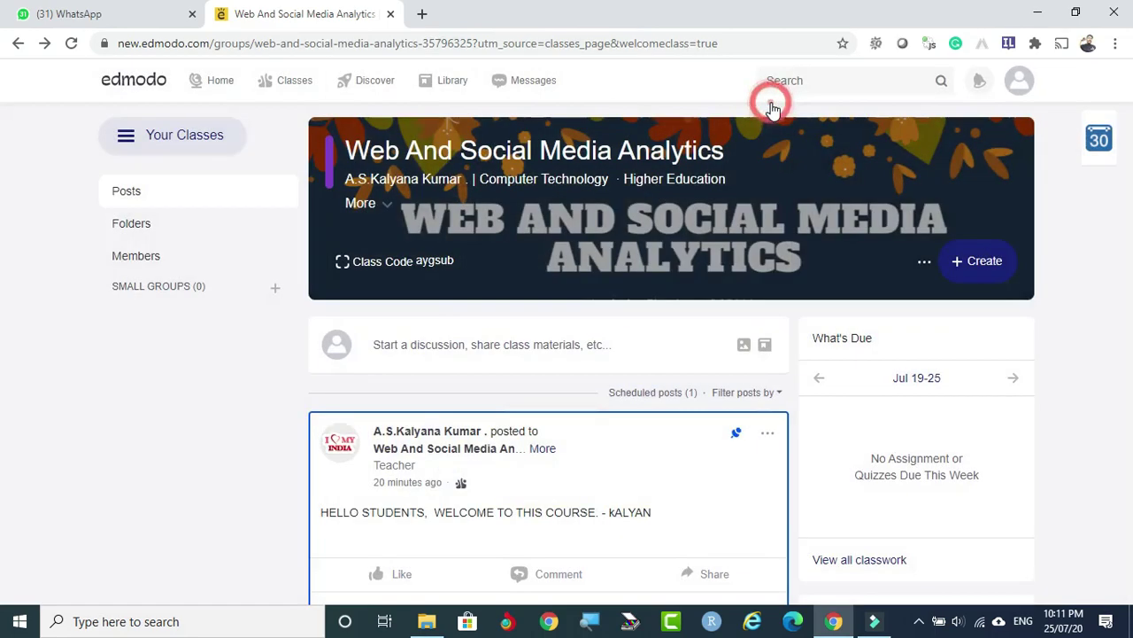
scroll(593, 346, down, 4)
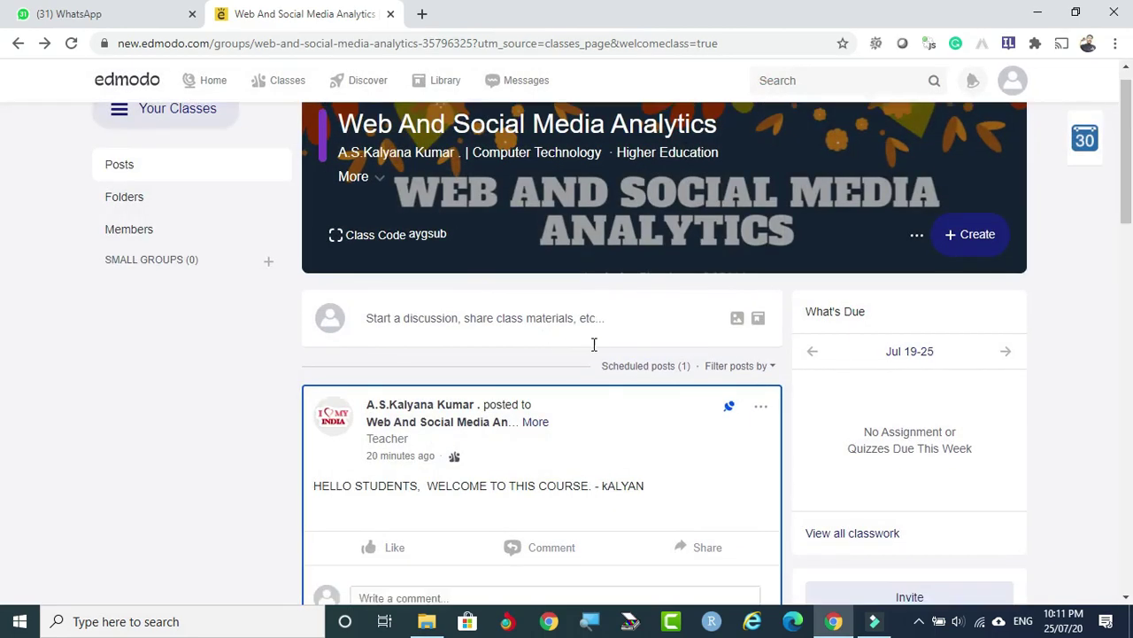
scroll(592, 343, up, 4)
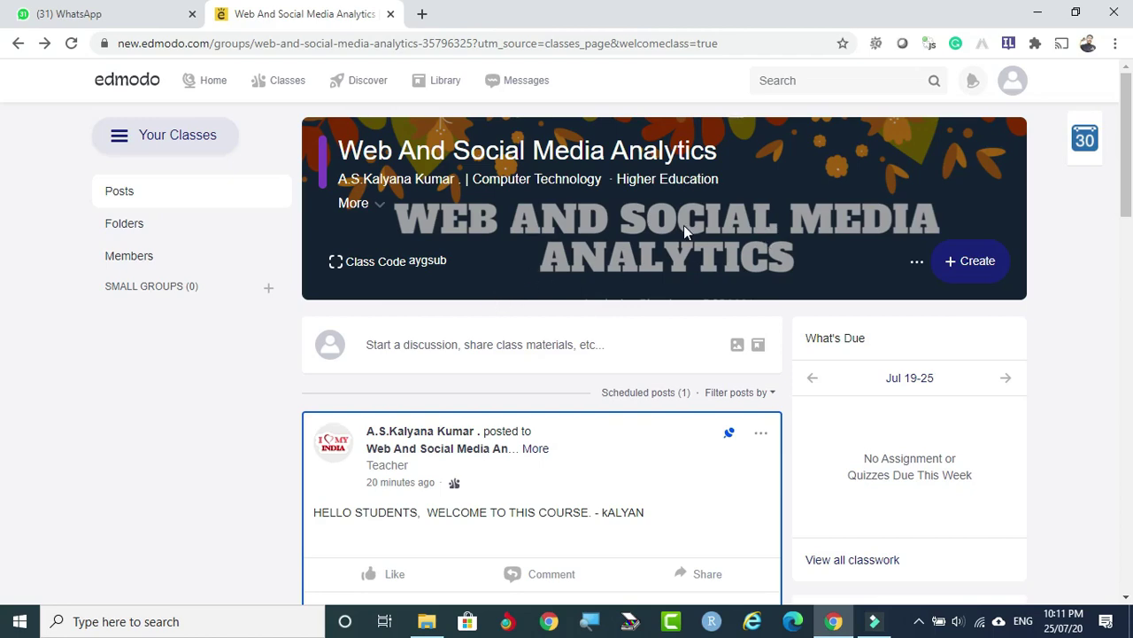
scroll(684, 232, down, 4)
scroll(683, 232, up, 4)
Create a new quiz from the + Create menu's Quiz option.
click(983, 263)
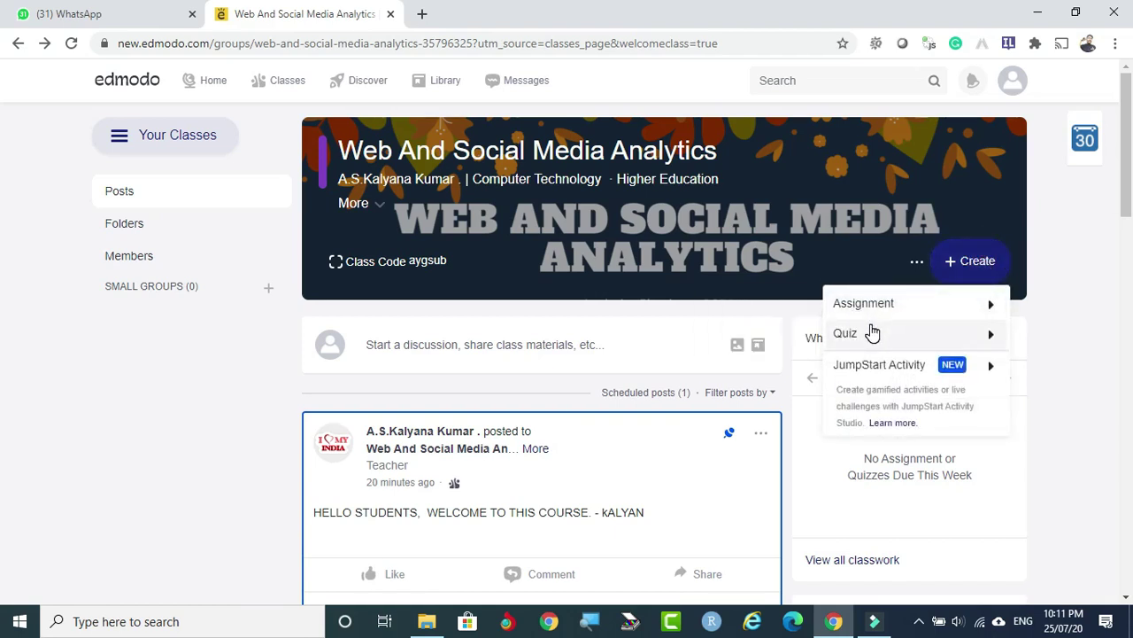
mouse_move(853, 329)
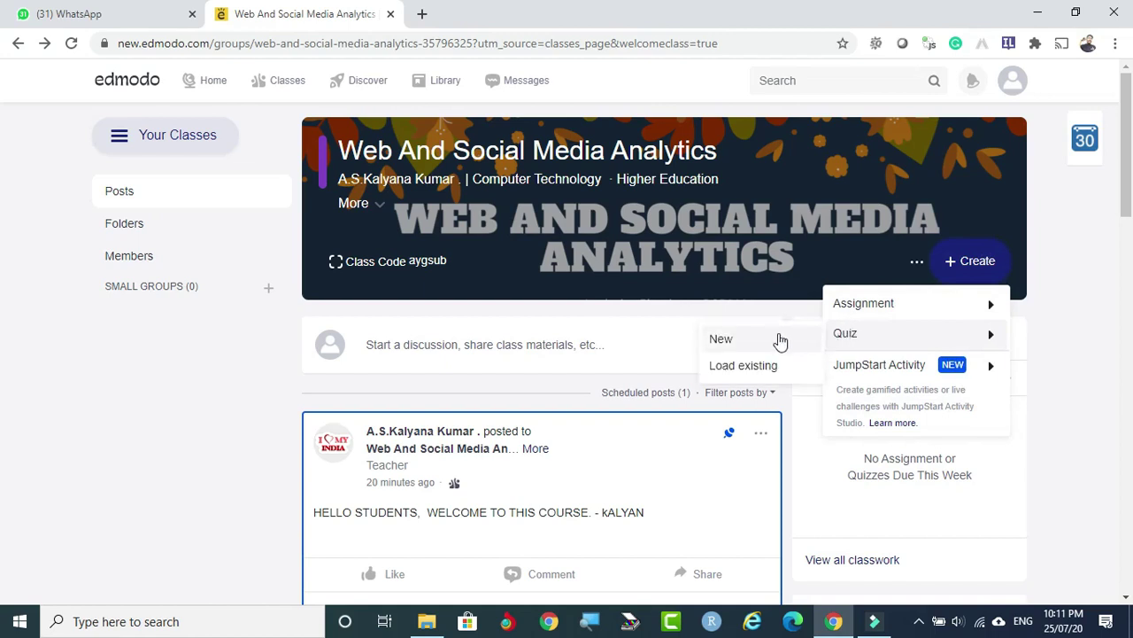
click(724, 341)
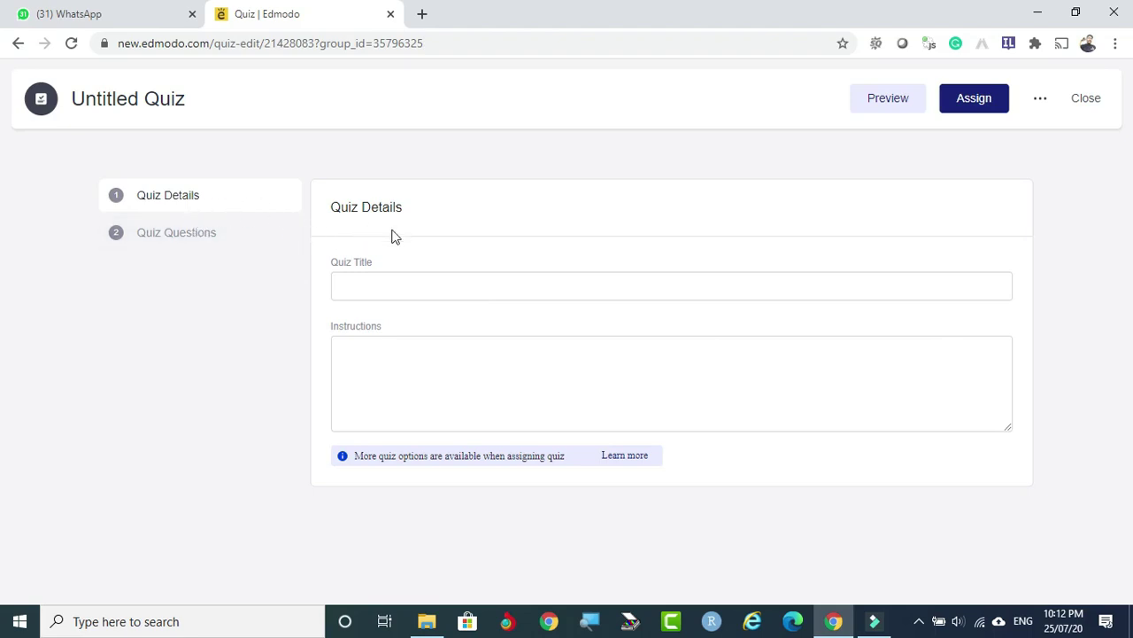
Title the quiz WEEK-END TEST.
click(375, 282)
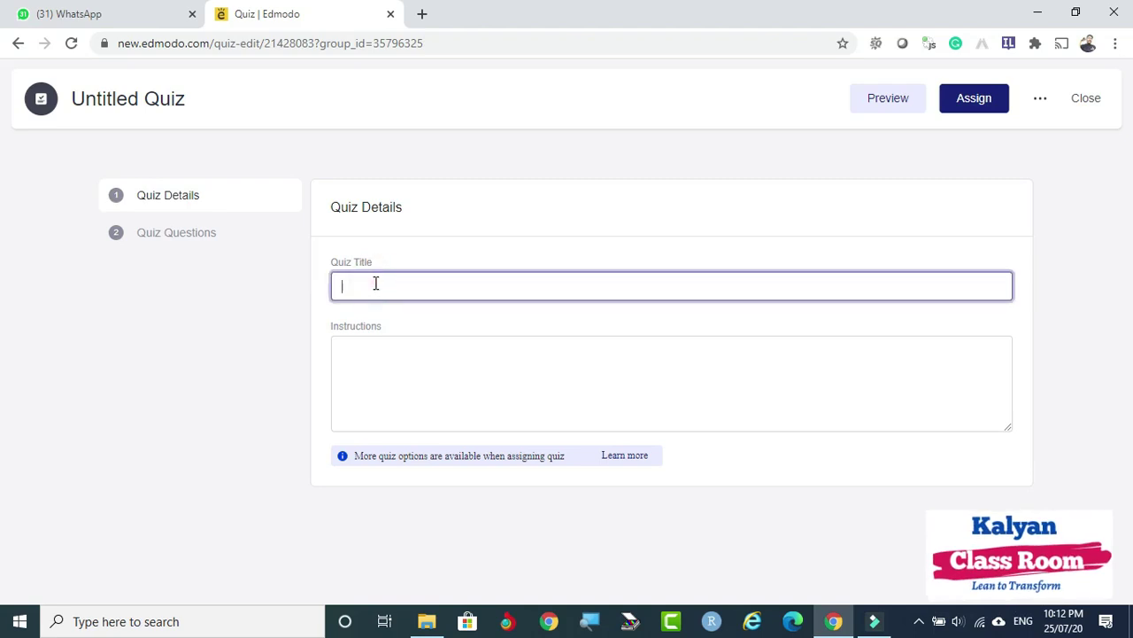
text(wEE)
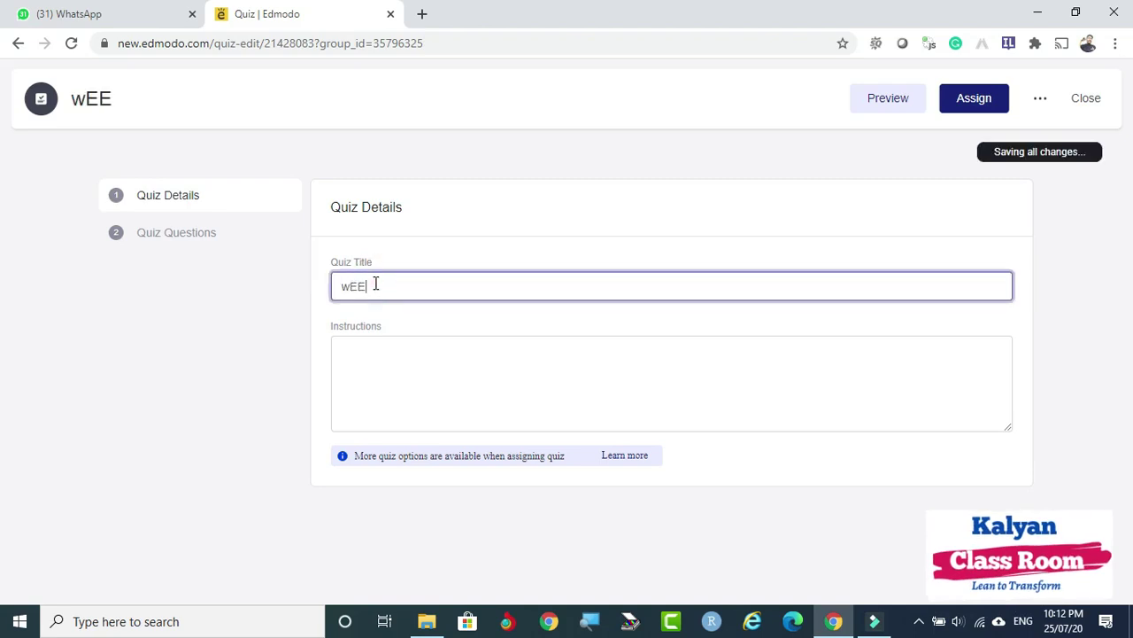
text(K-)
key(BackSpace)
key(BackSpace)
key(BackSpace)
key(BackSpace)
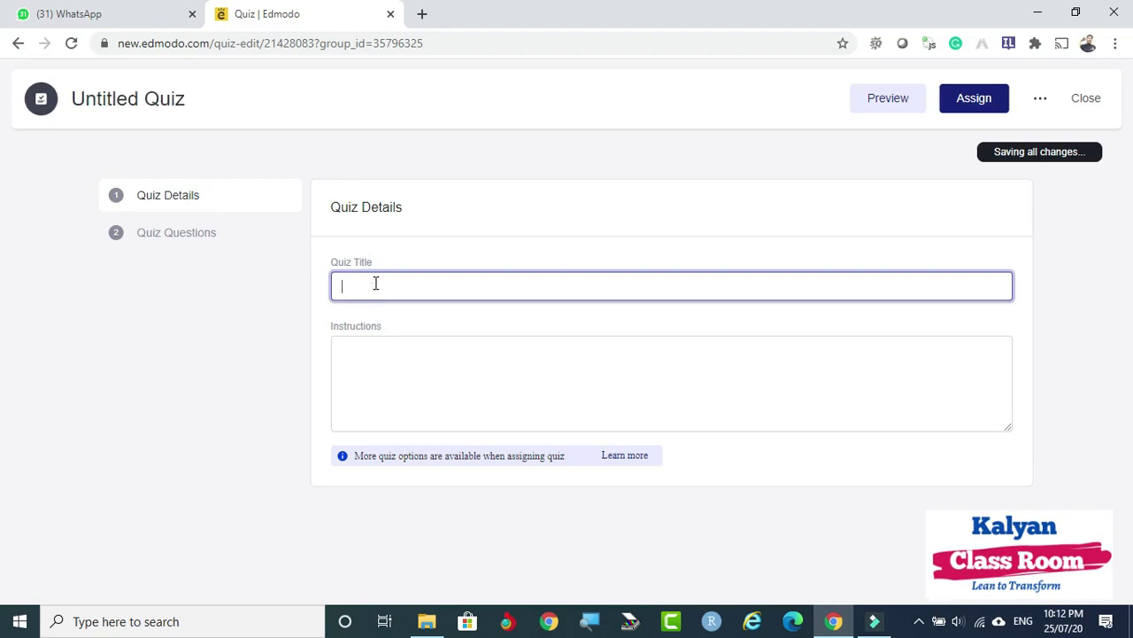
text(WEEK-END )
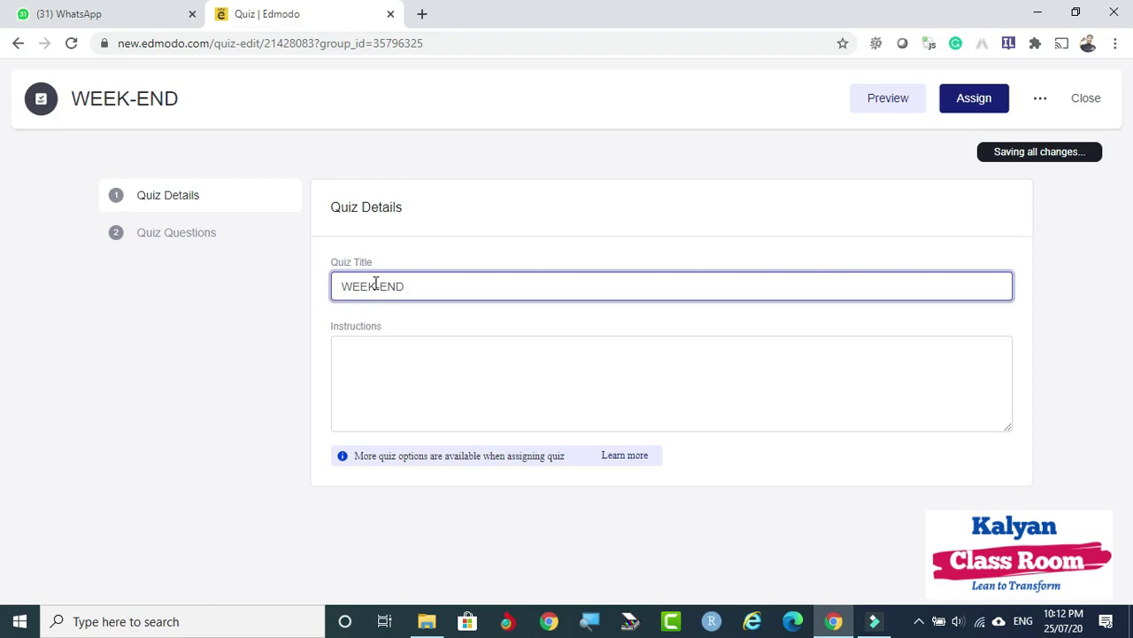
text(TEST)
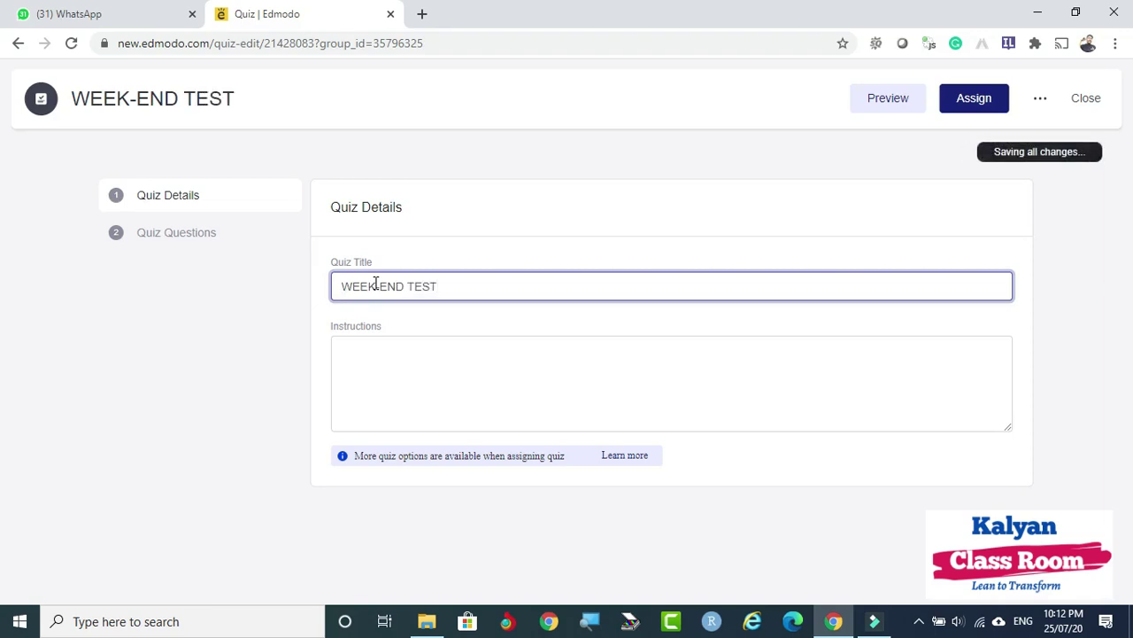
Begin the instructions with 'STUDENTS, THIS IS' and go to Quiz Questions.
click(341, 349)
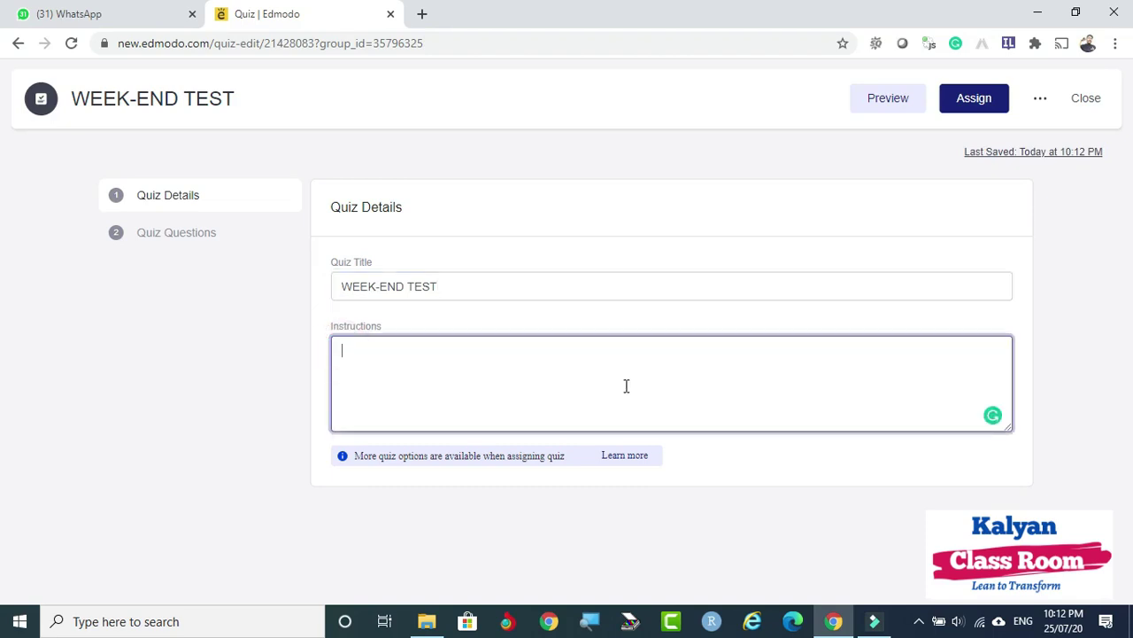
text(sTUDENTS)
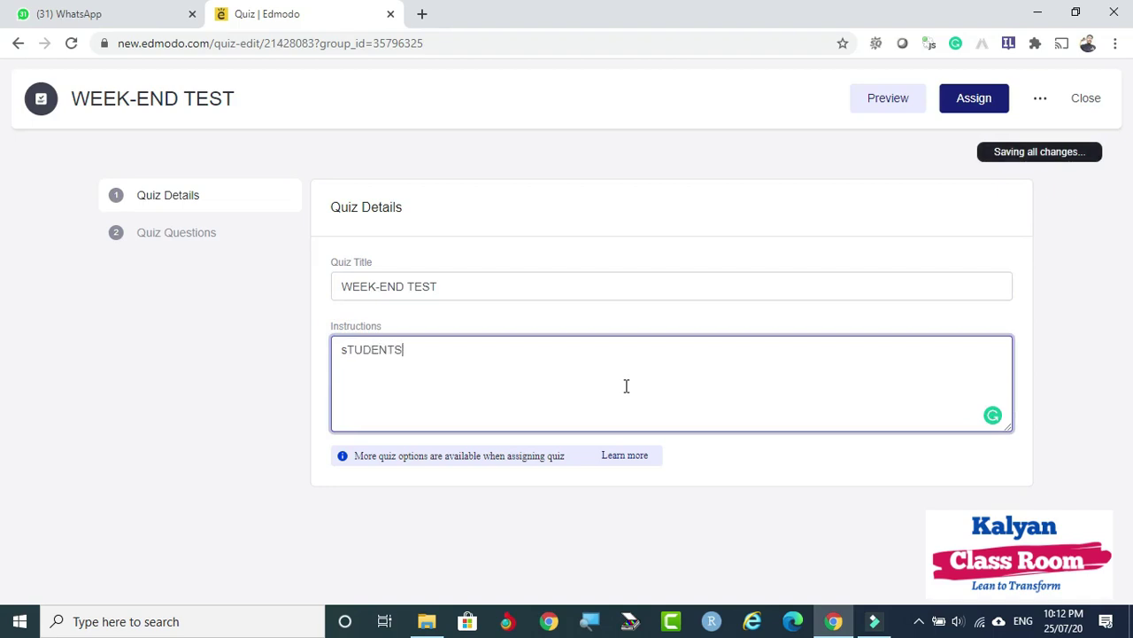
text(, THIS IS 3RD WEEKEND TEST AND BEST OUT OF 3 WILL BE TAKEN FOR INTERNALS.)
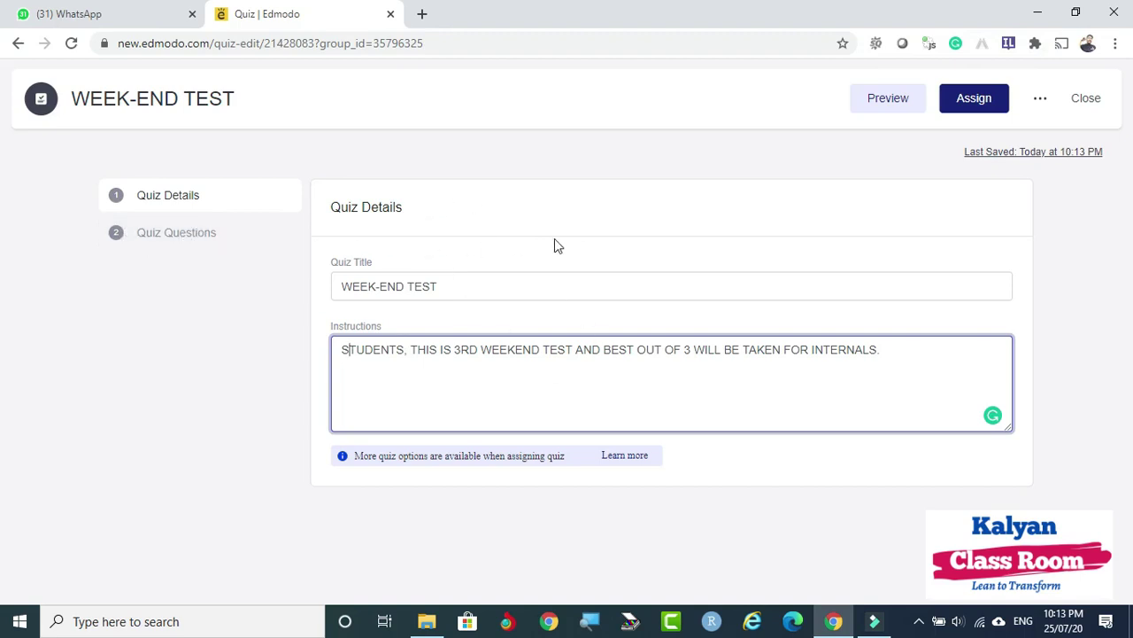
click(160, 243)
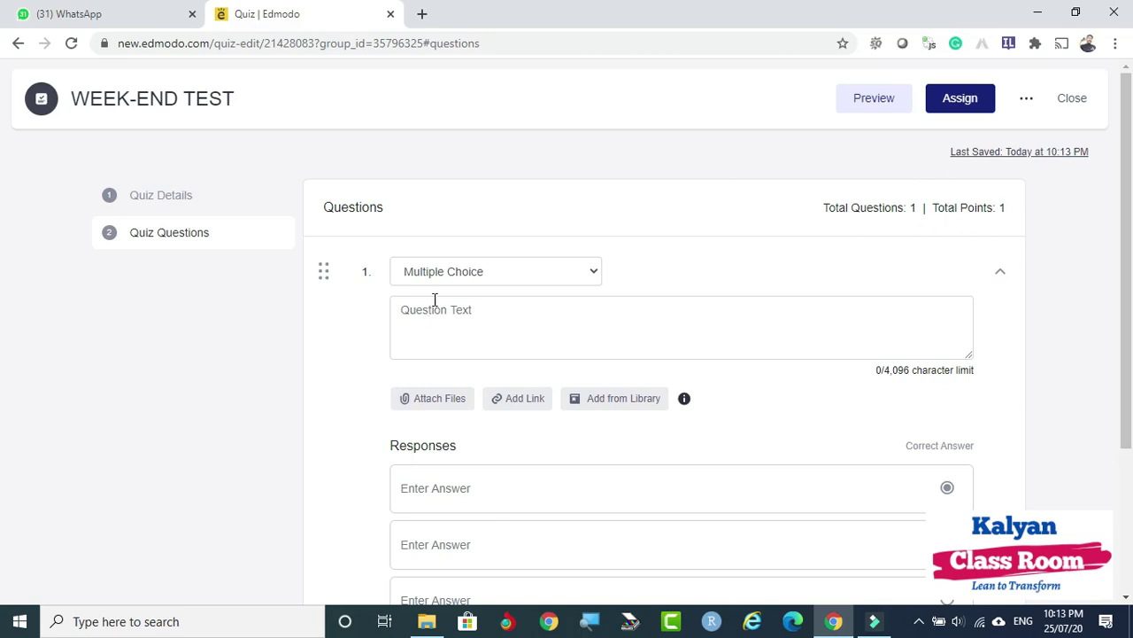
click(593, 273)
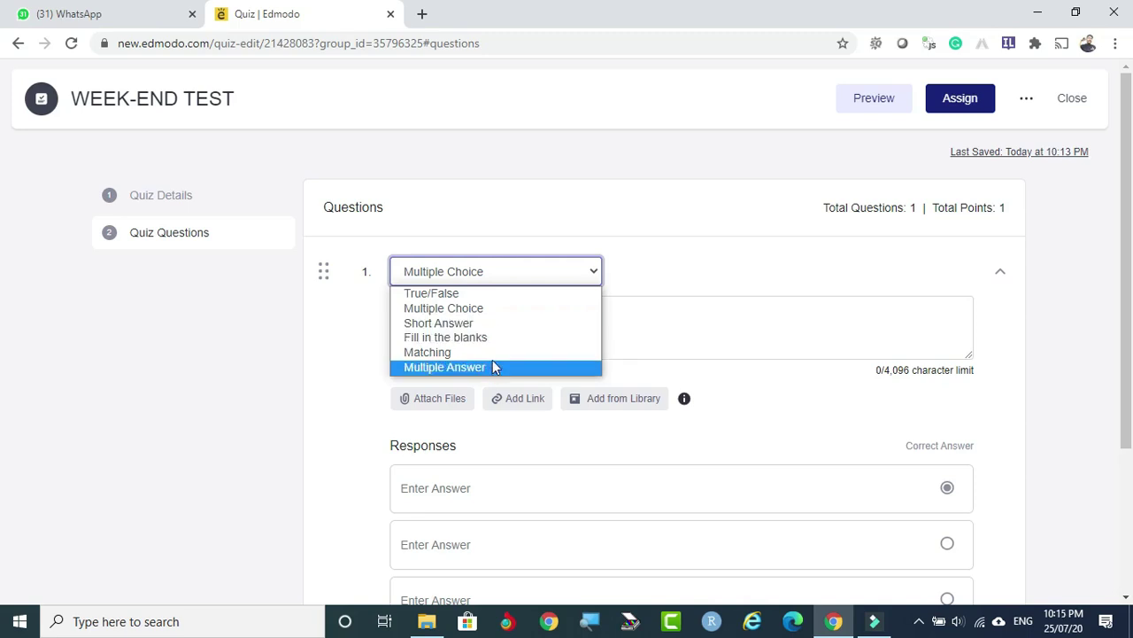
click(807, 278)
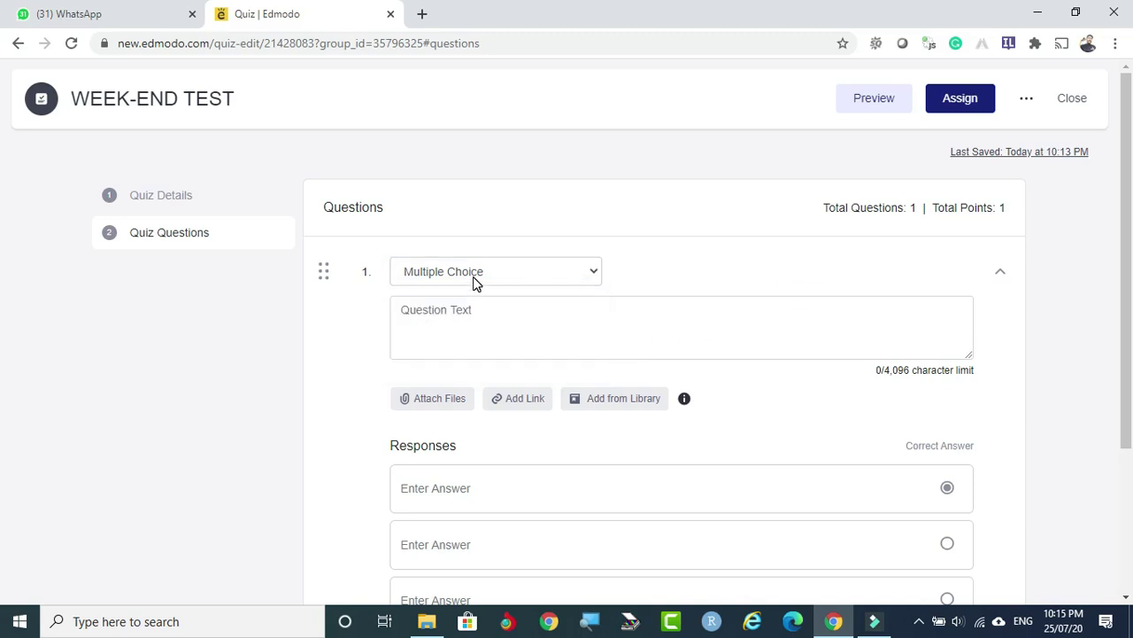
click(418, 322)
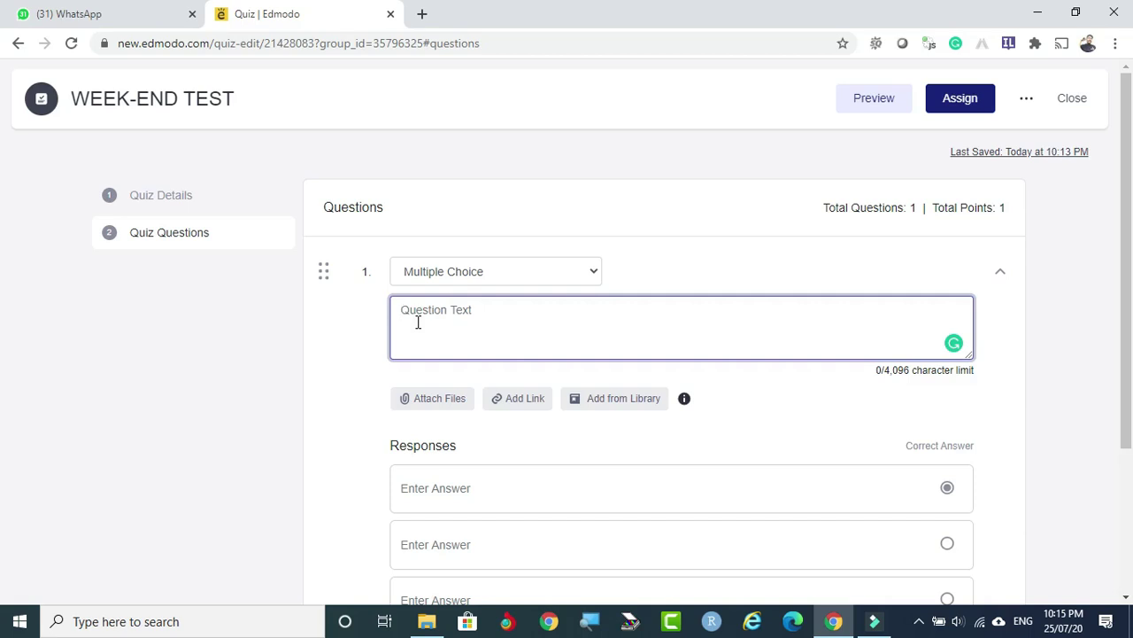
Enter the question 'cHOOSE THE FLOWER' with RED as its first answer.
text(cHOO)
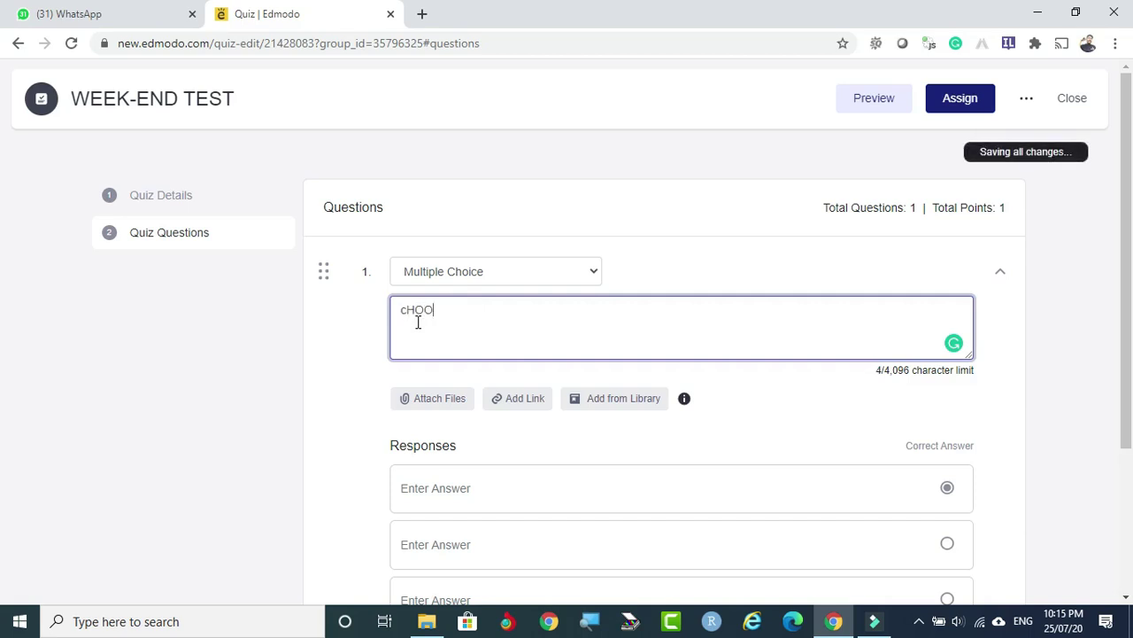
text(SE THE FLOWER)
scroll(598, 305, down, 1)
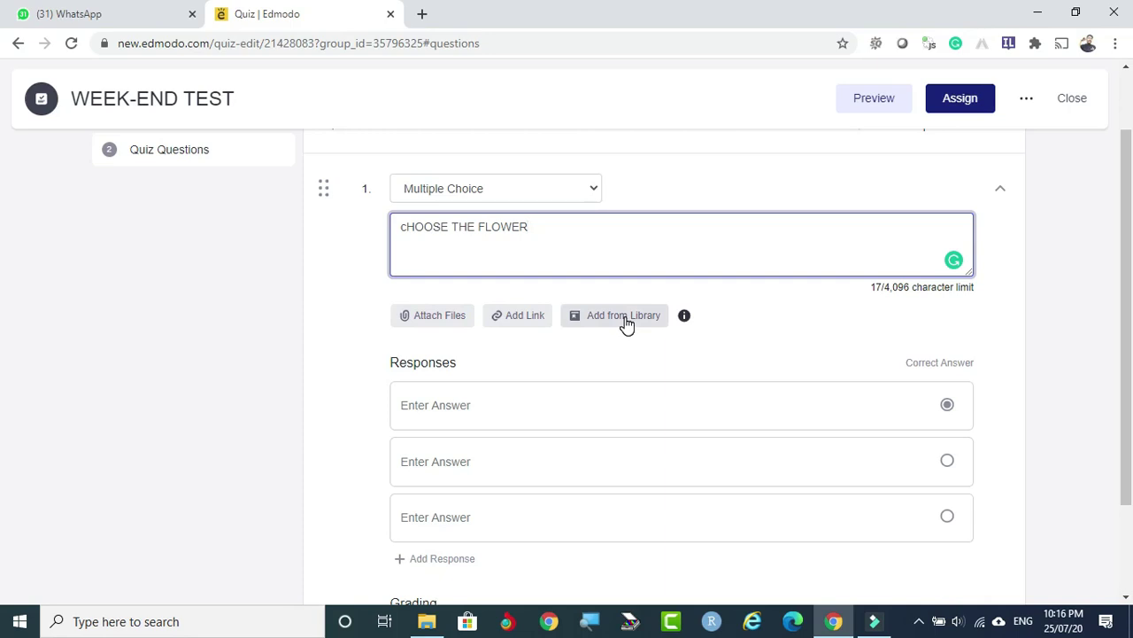
click(431, 403)
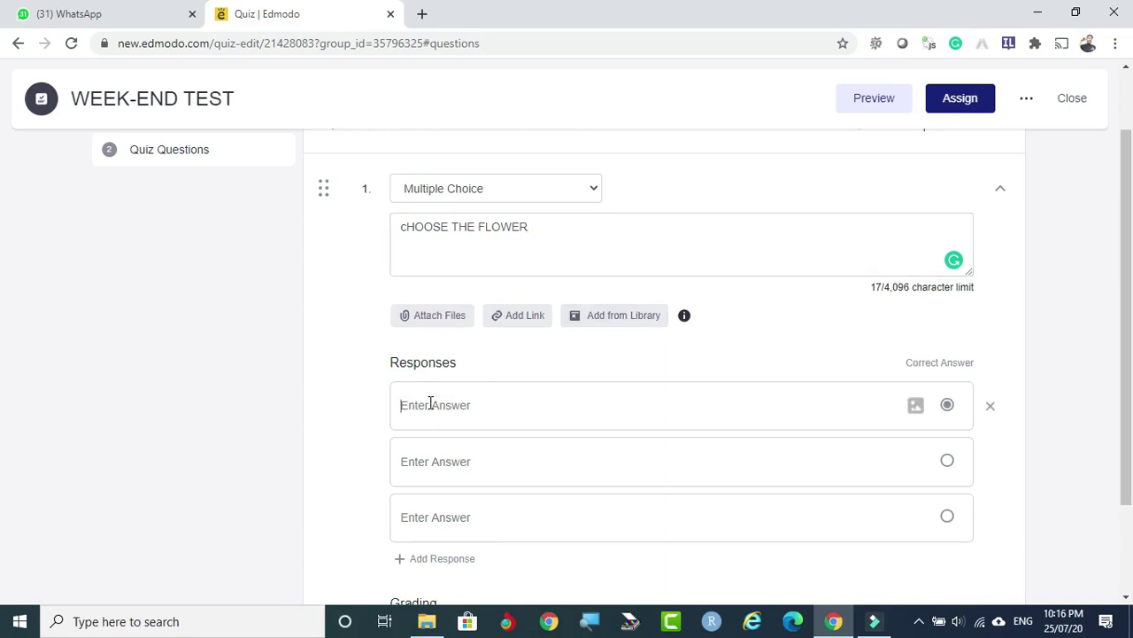
text(rED)
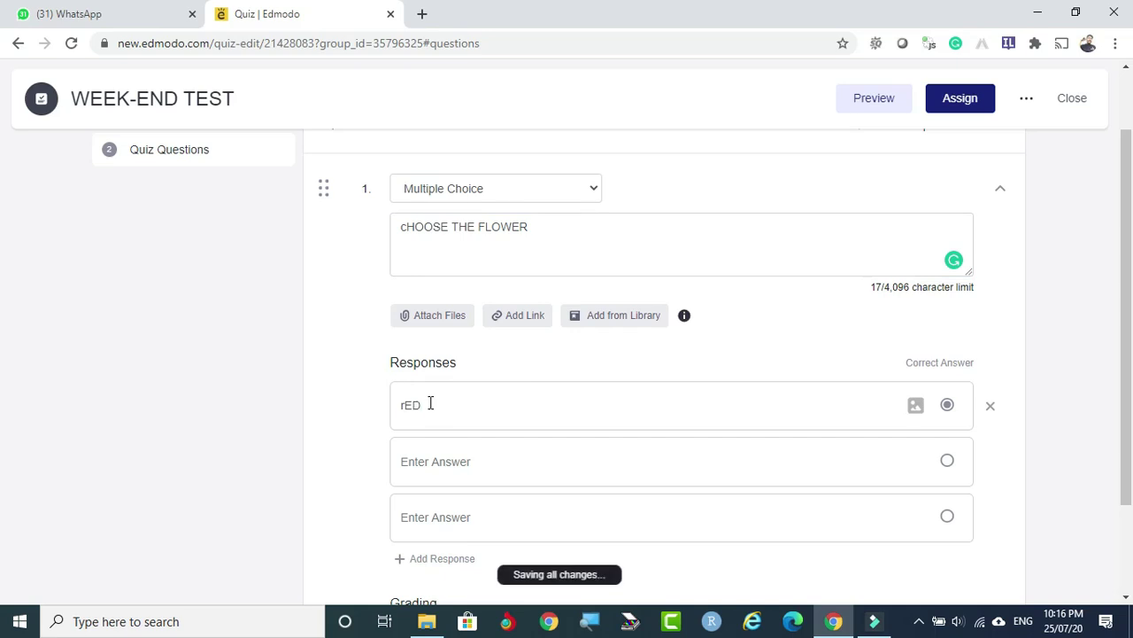
key(ctrl+a)
text(r)
key(BackSpace)
text(RED)
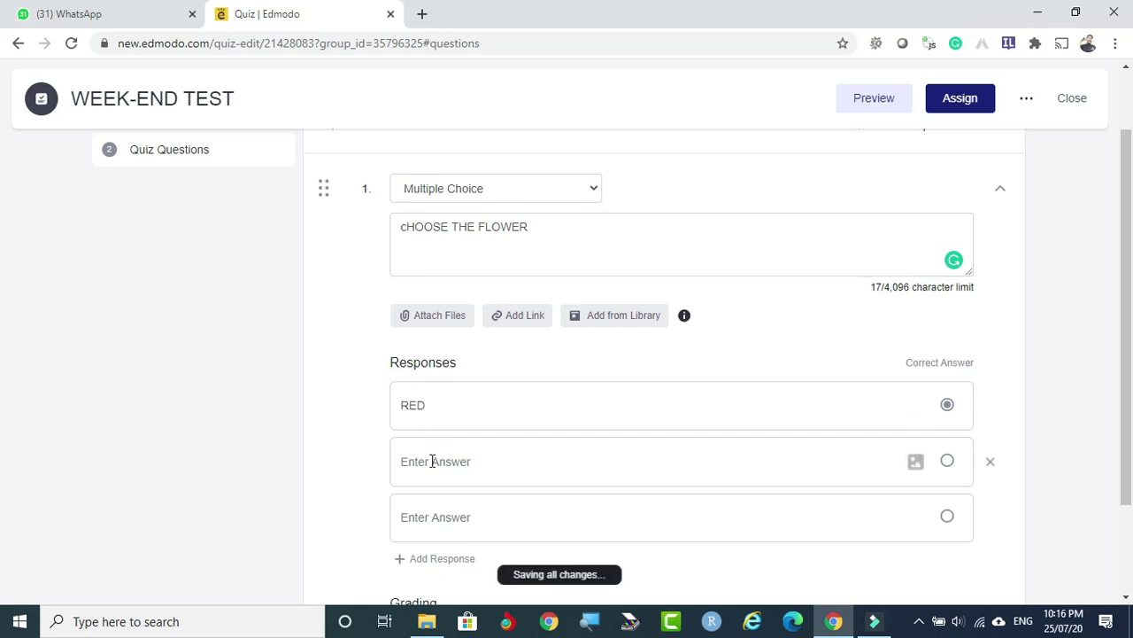
Fill in answers YELLOW and ROSE, then add a fourth response BLUE.
click(432, 460)
text(YELLOW)
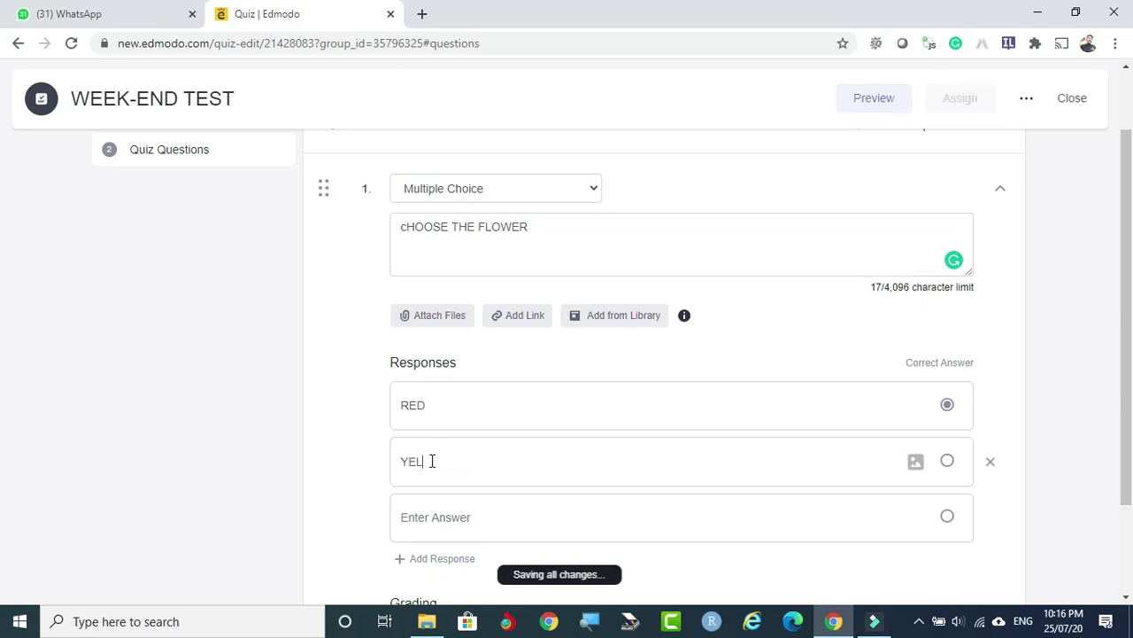
click(432, 510)
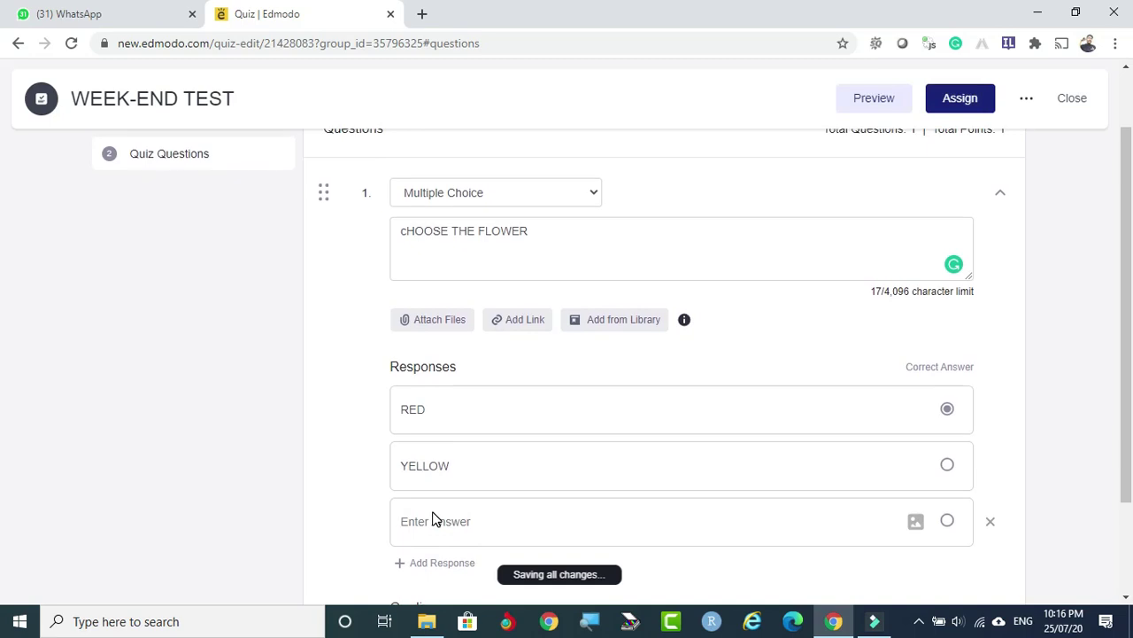
text(ROSE)
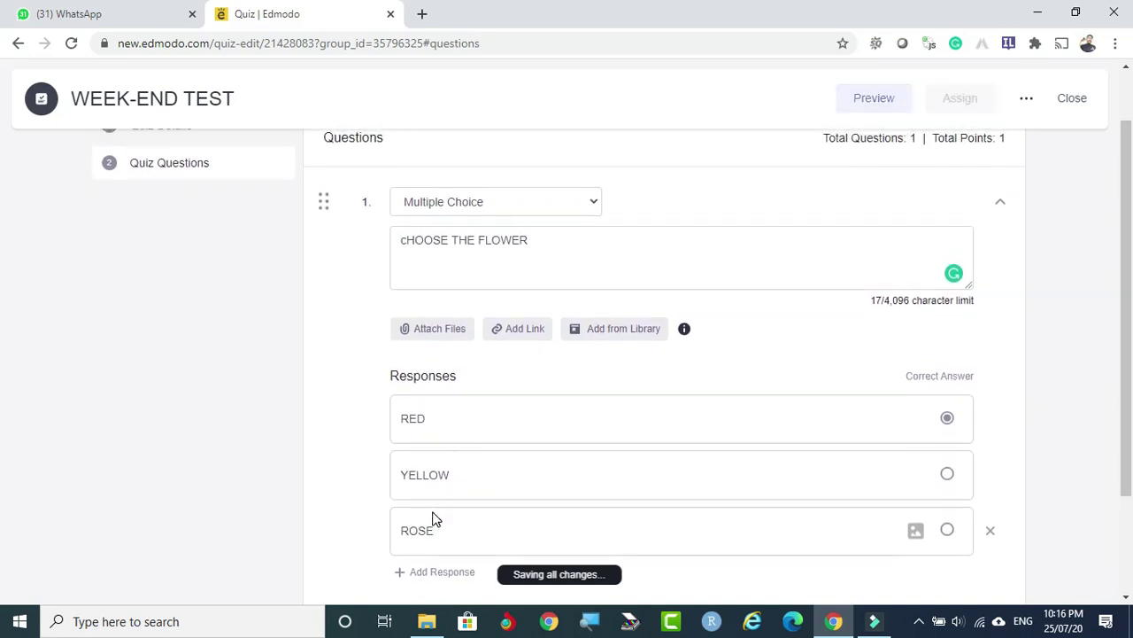
scroll(443, 518, down, 2)
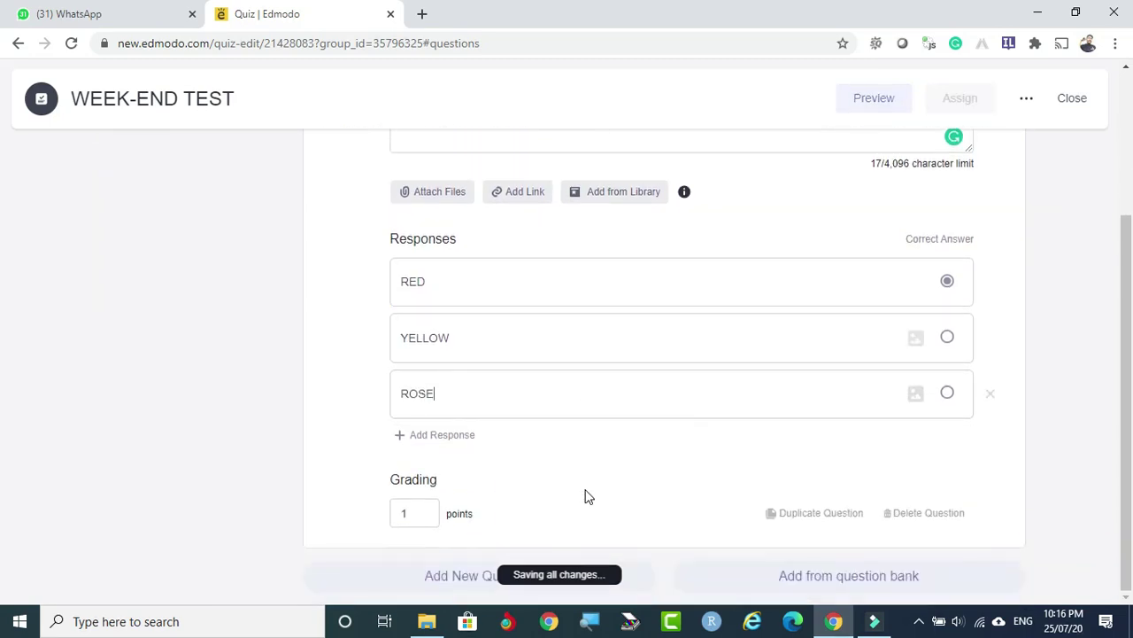
click(432, 450)
click(430, 453)
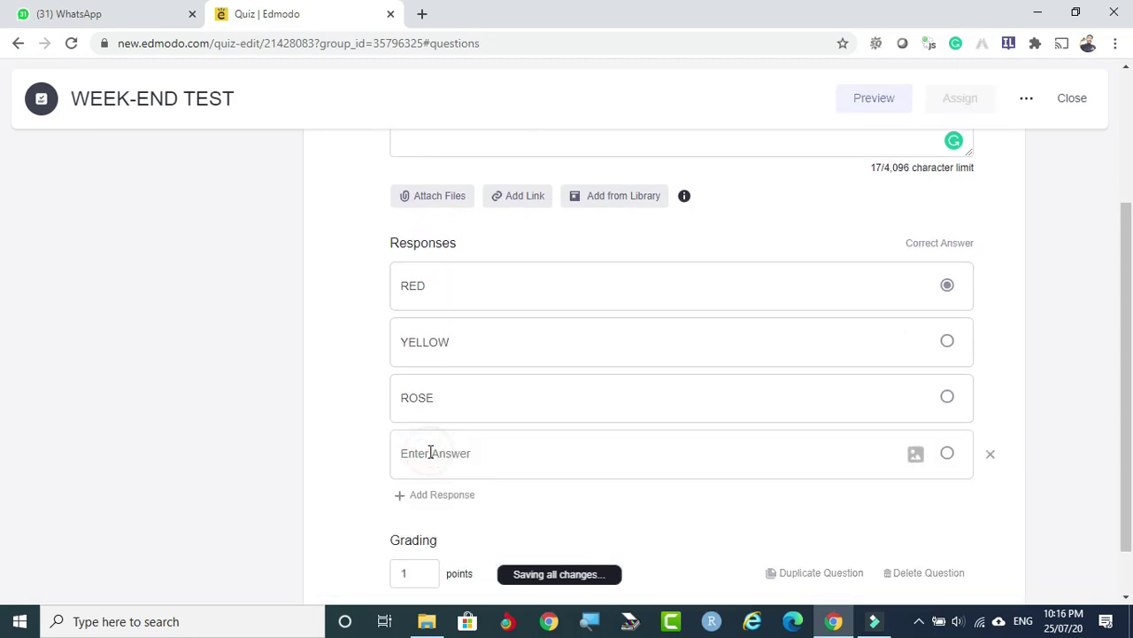
text(BLUE)
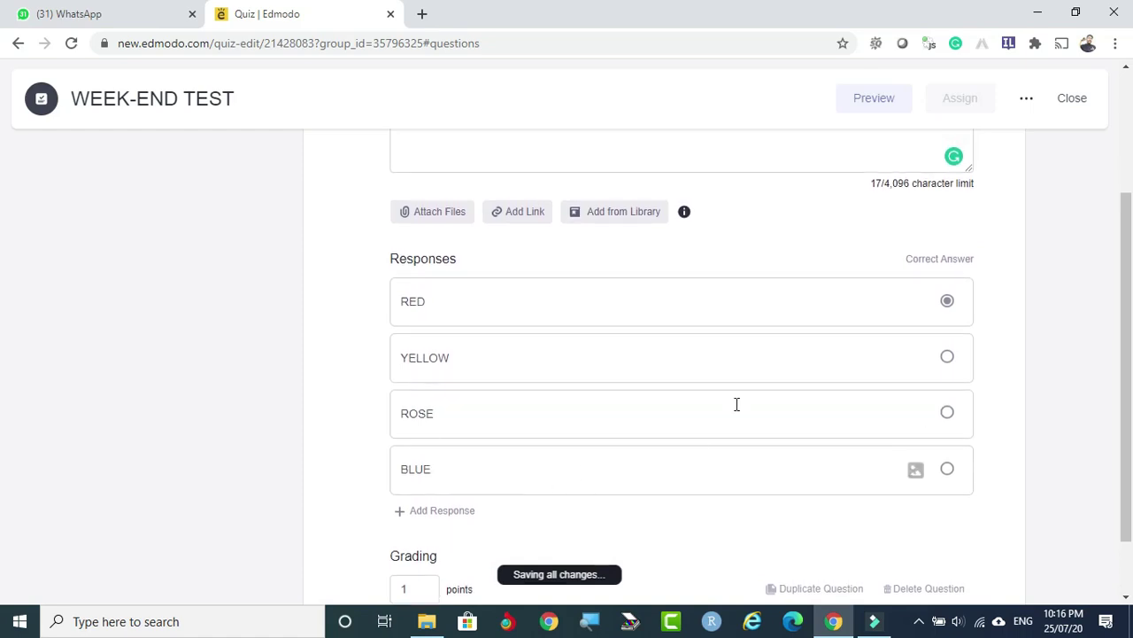
scroll(502, 254, up, 1)
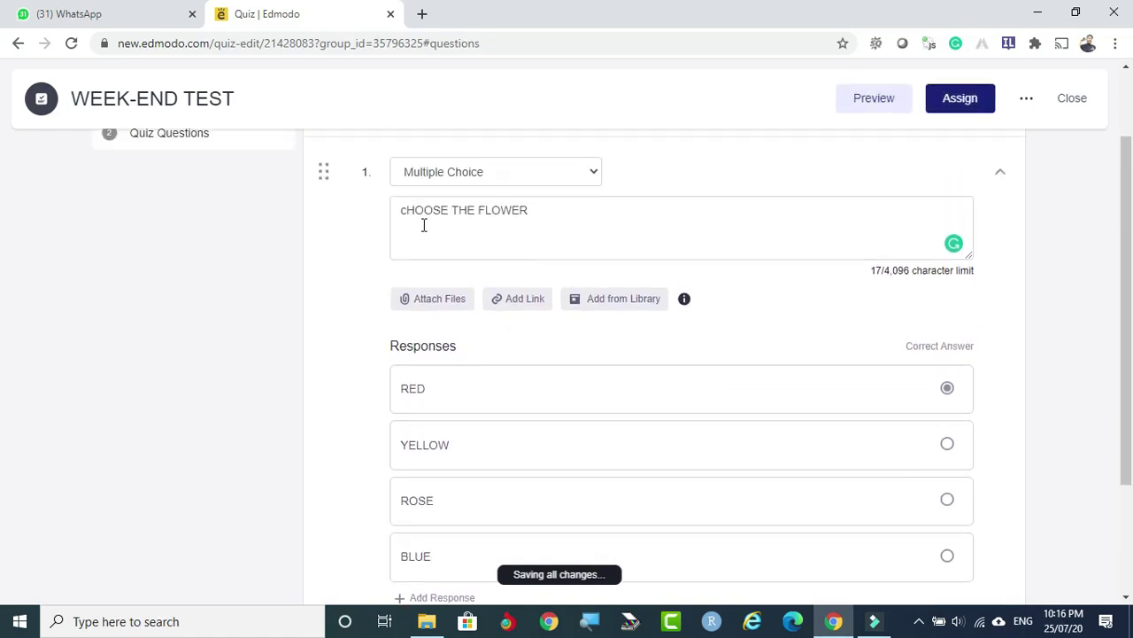
scroll(536, 216, down, 1)
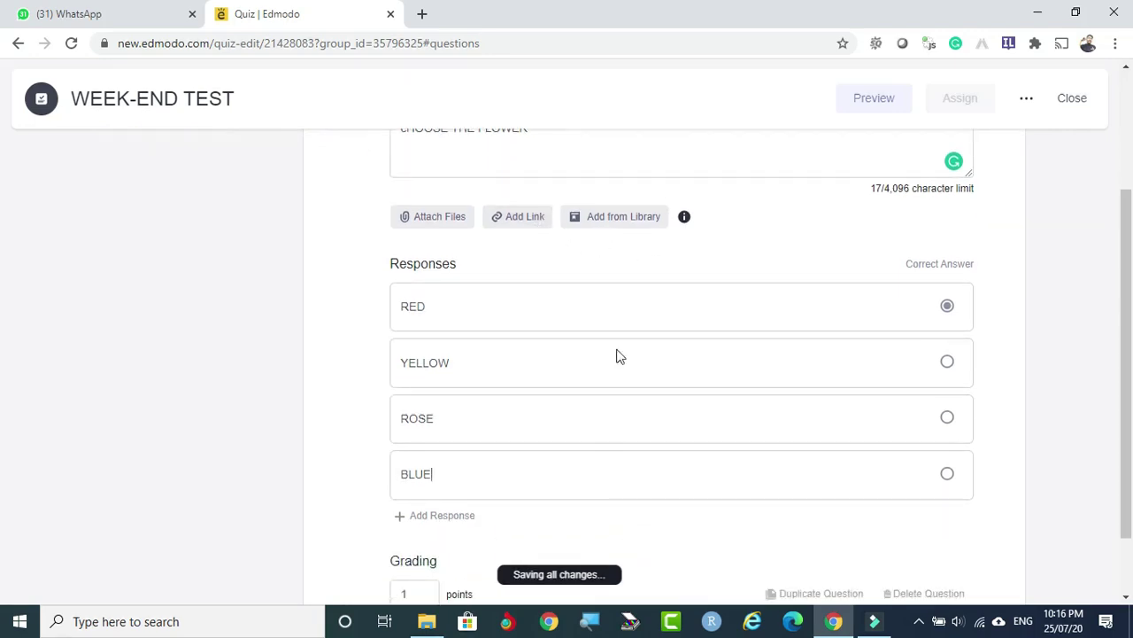
Mark ROSE as the correct answer and enter 2 as the question's points.
click(948, 418)
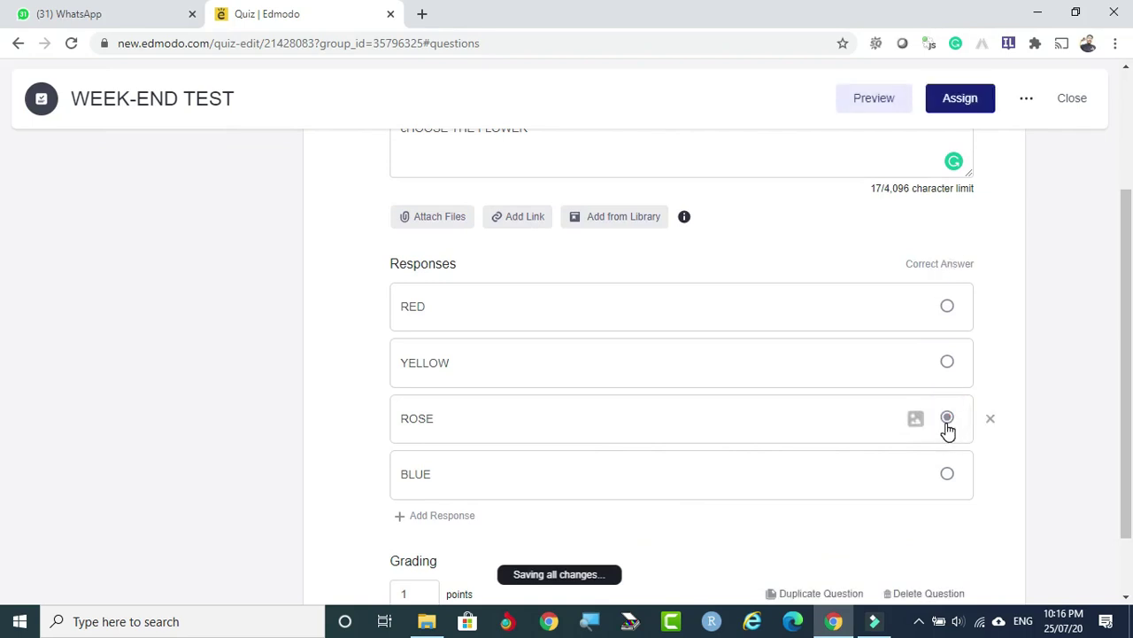
scroll(704, 309, up, 2)
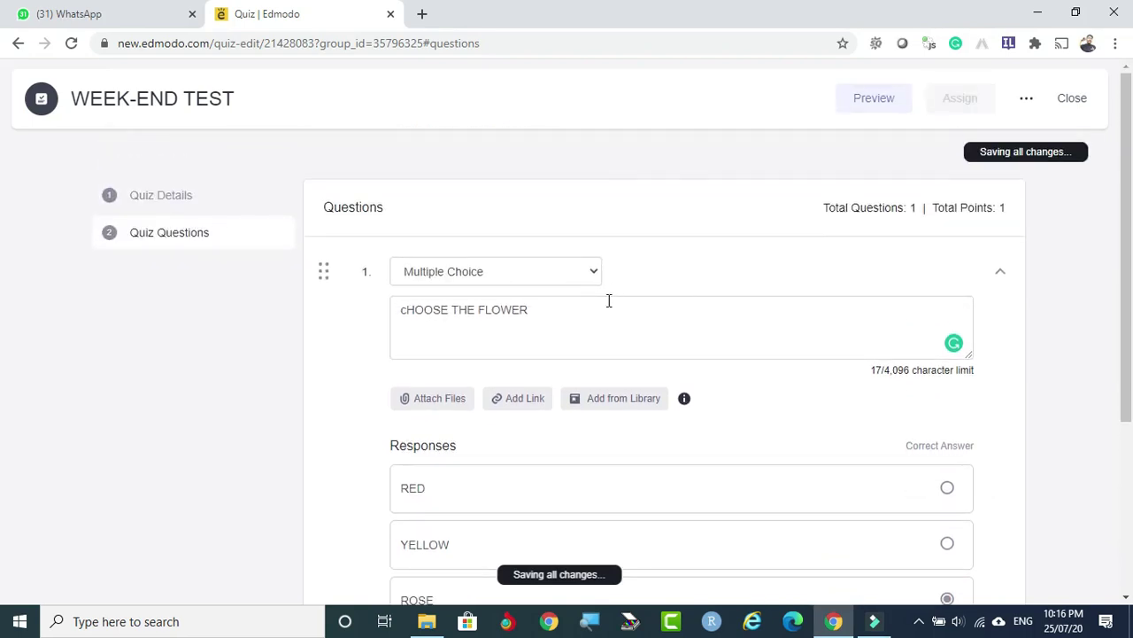
scroll(652, 455, down, 1)
scroll(678, 451, down, 2)
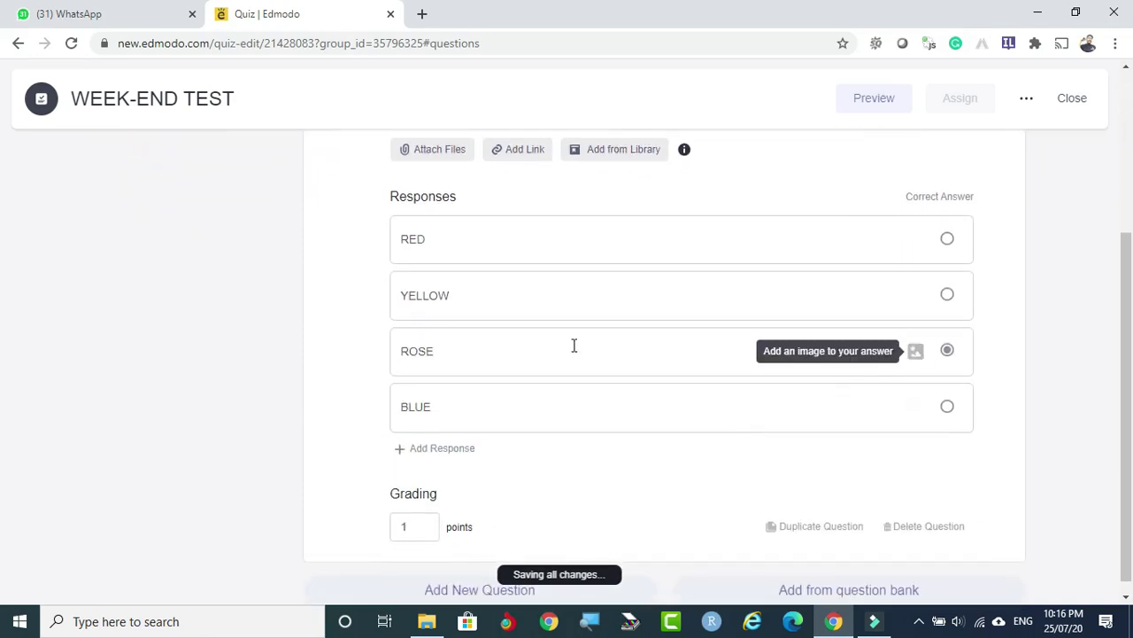
scroll(876, 310, up, 2)
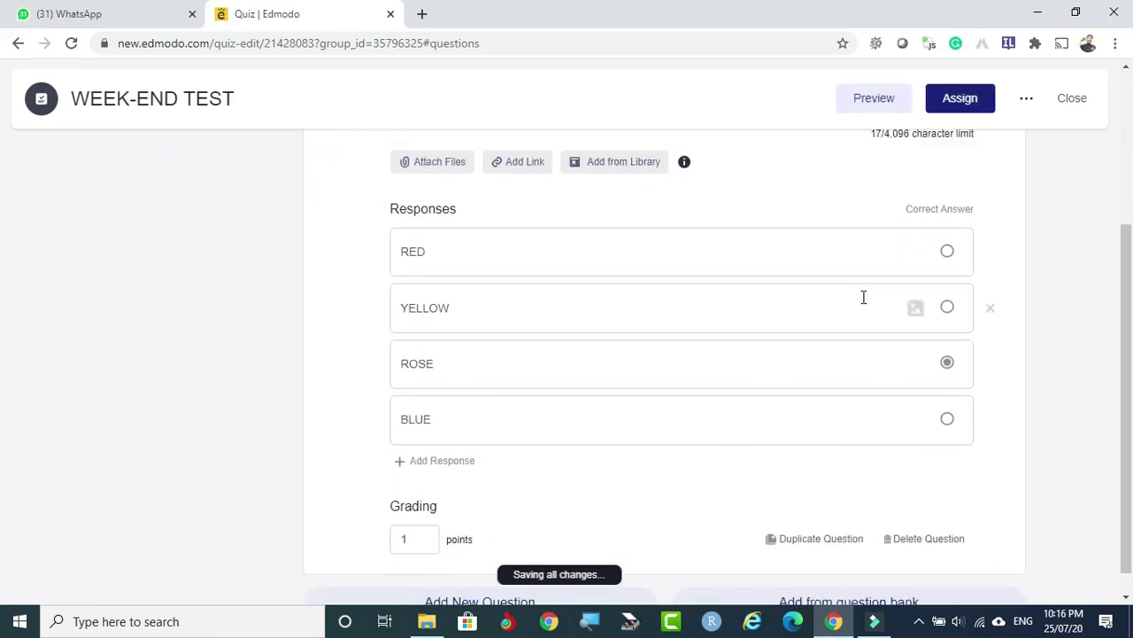
scroll(937, 294, down, 2)
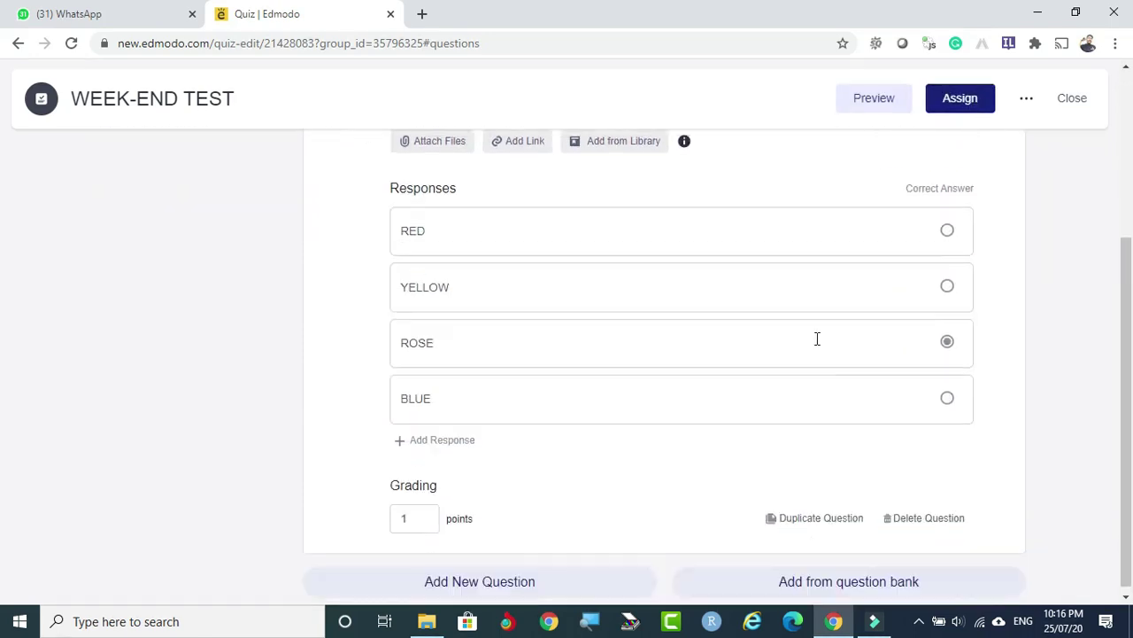
double_click(417, 514)
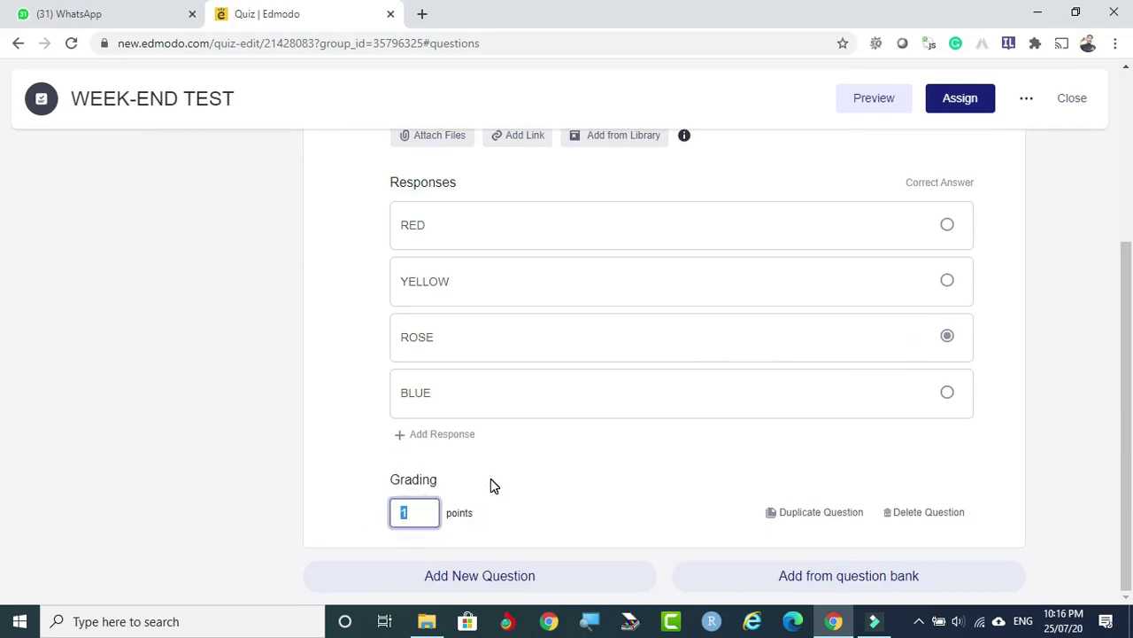
text(2)
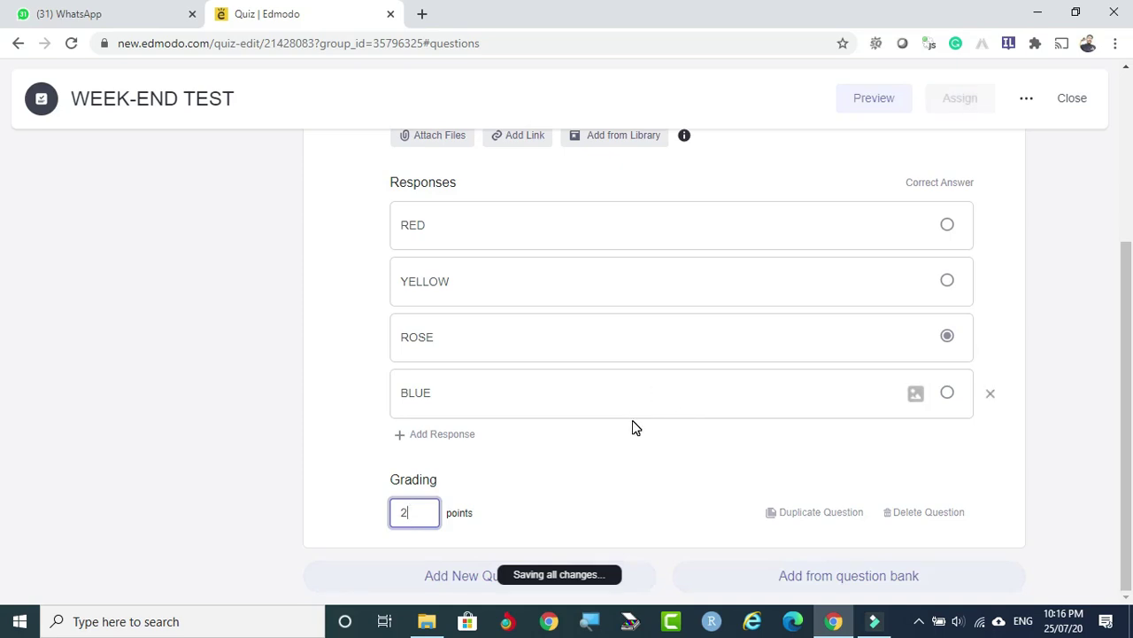
Add question 2 with the text 'THE CAPITAL OF OUR NATION IS _________________'.
click(462, 576)
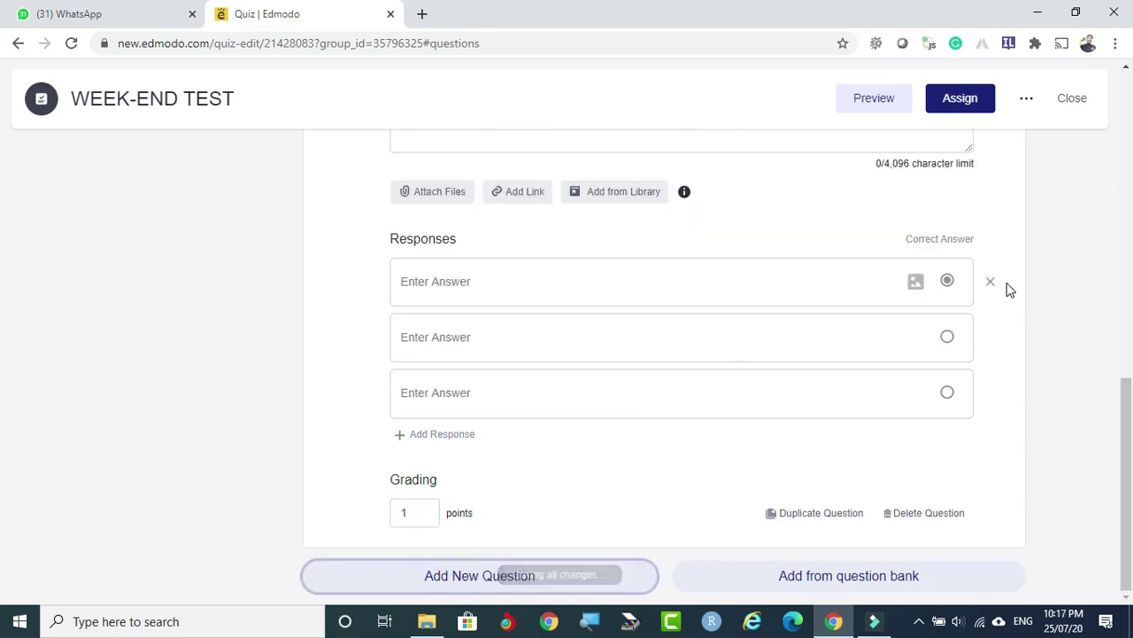
click(490, 578)
click(444, 291)
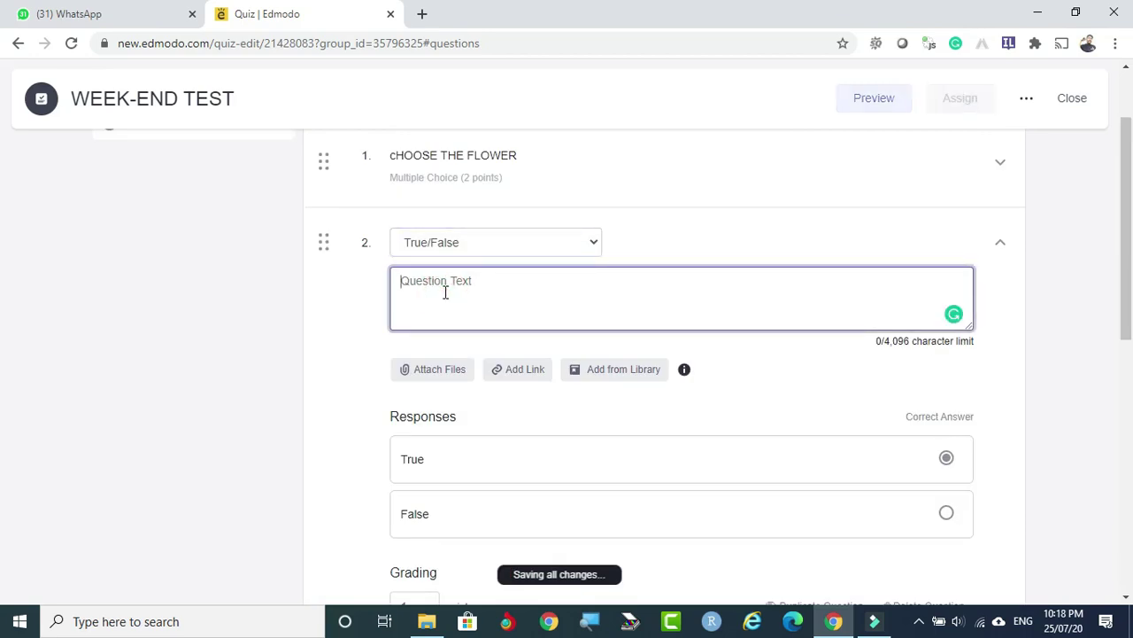
text(cH)
key(BackSpace)
key(BackSpace)
text(T)
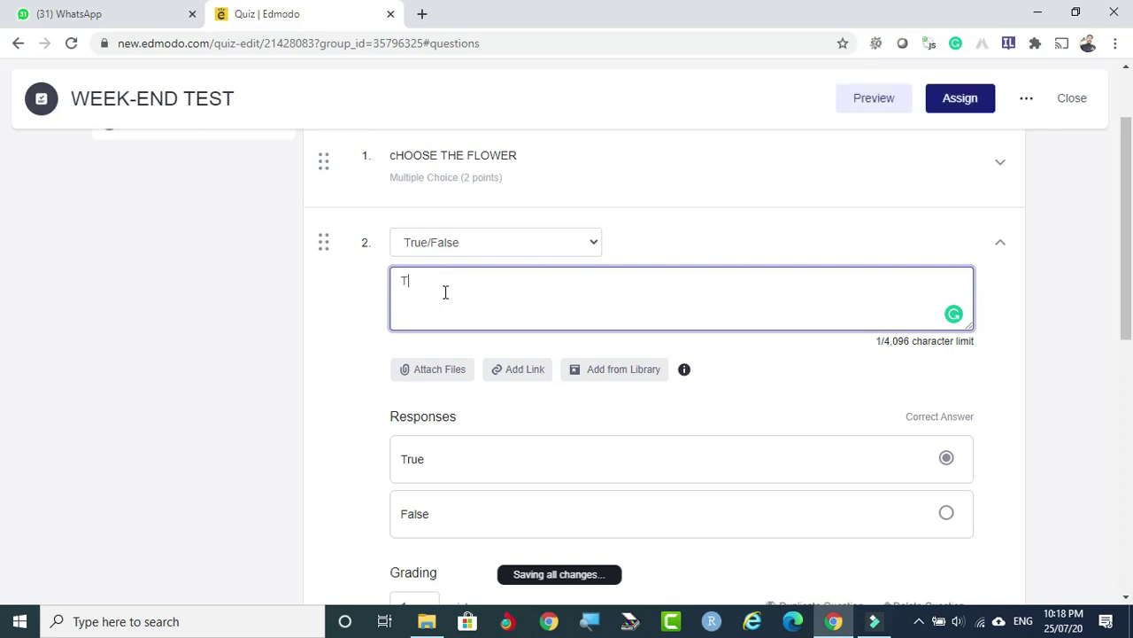
text(HE CAPITAL OF OUR NATION IS )
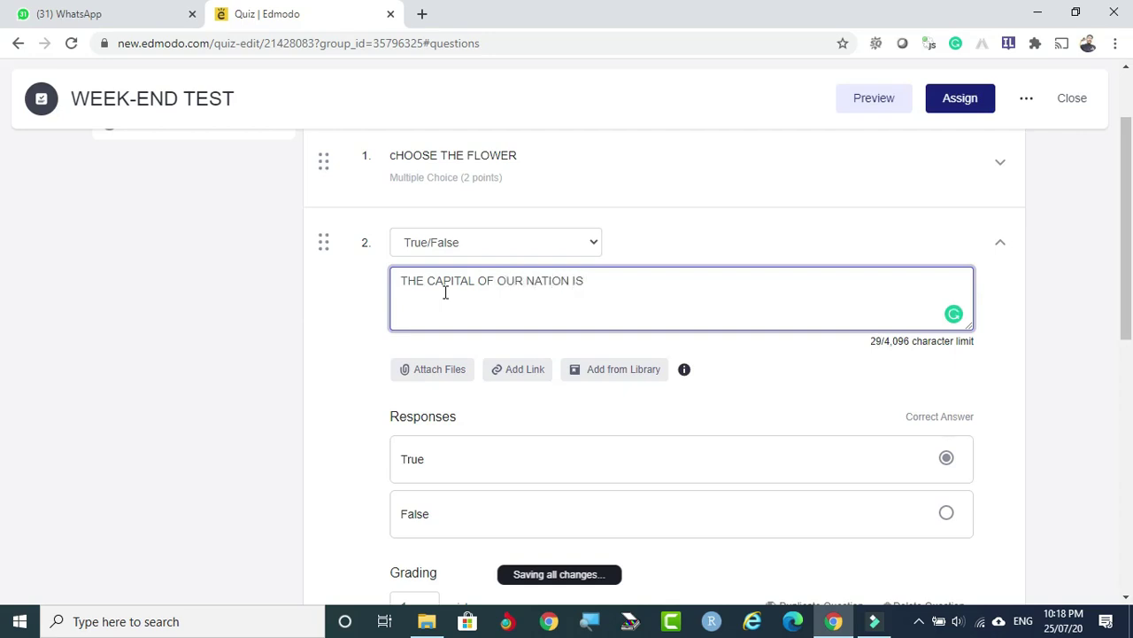
text(__________________)
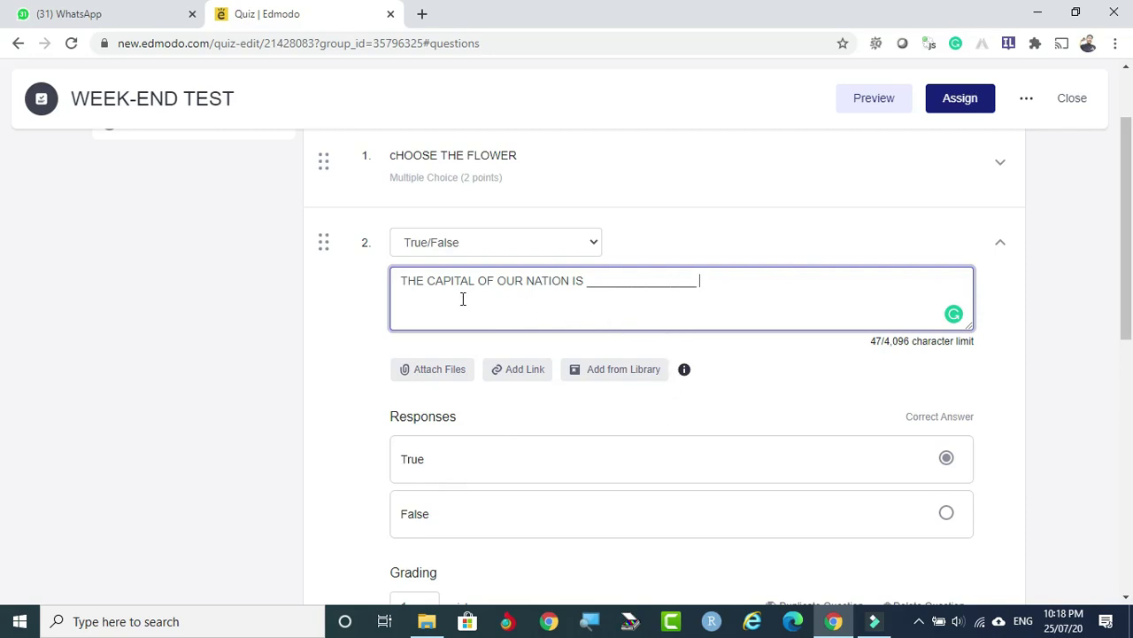
Switch question 2 to Fill in the blanks and retype its underscore blank.
click(596, 241)
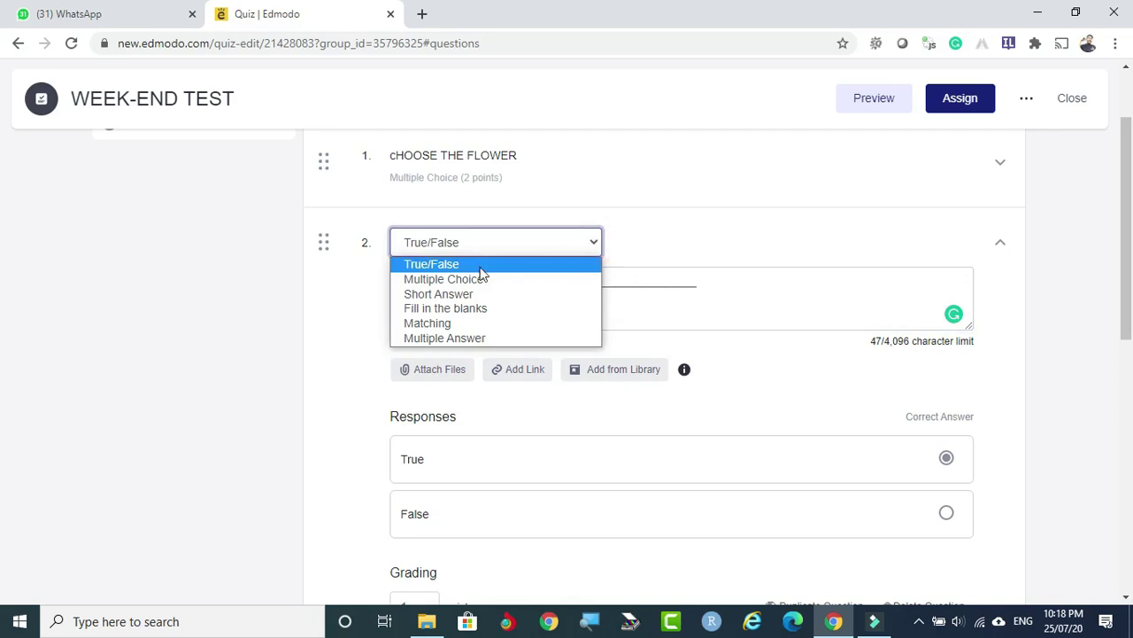
click(471, 307)
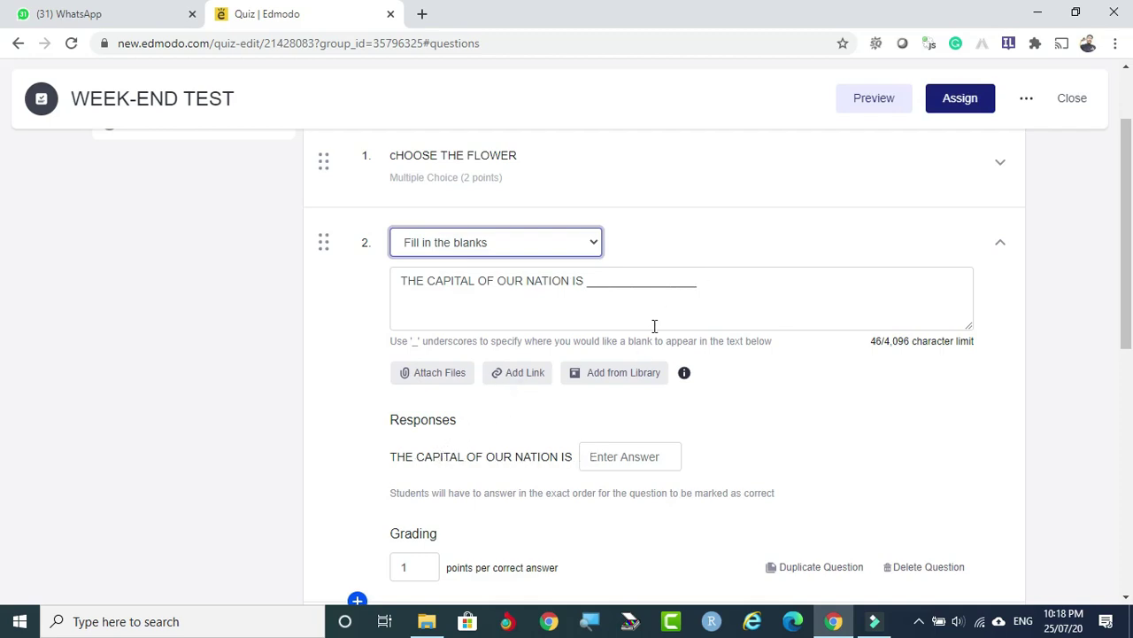
click(706, 289)
key(BackSpace)
key(BackSpace)
key(BackSpace)
key(BackSpace)
key(BackSpace)
key(BackSpace)
key(BackSpace)
key(BackSpace)
key(BackSpace)
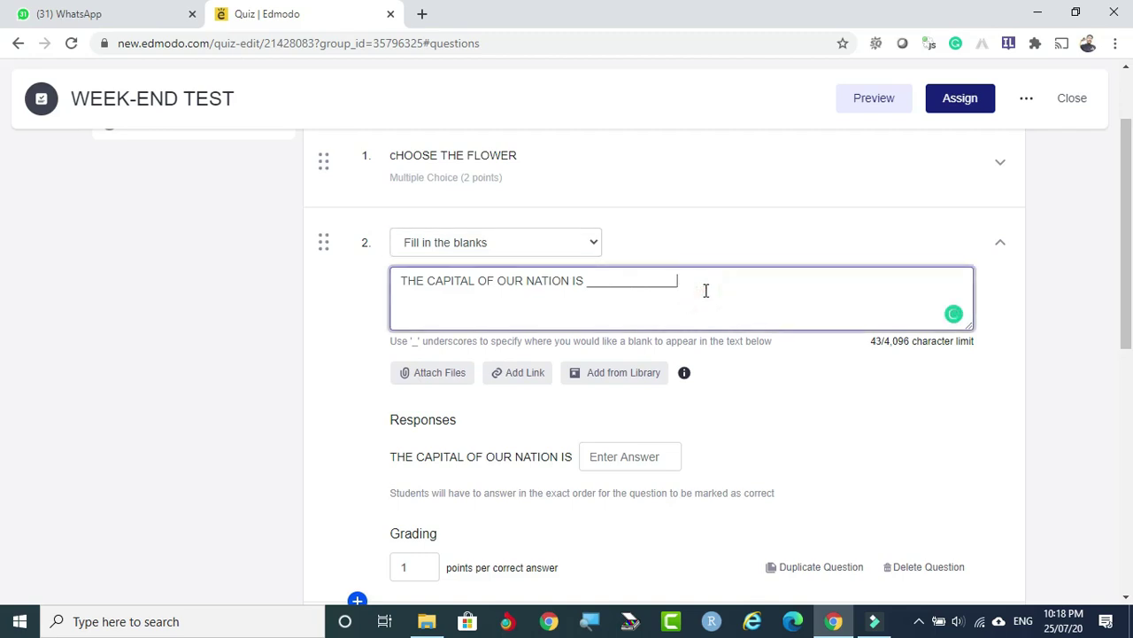
key(BackSpace)
key(BackSpace)
key(BackSpace)
key(BackSpace)
key(BackSpace)
key(BackSpace)
key(BackSpace)
key(BackSpace)
key(BackSpace)
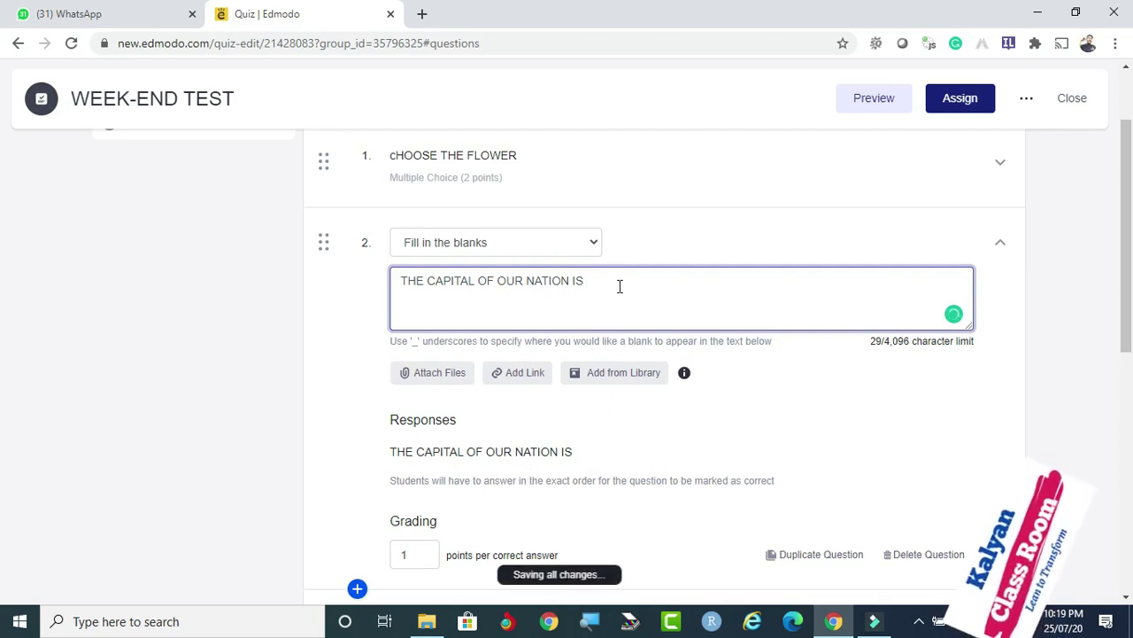
text(_____)
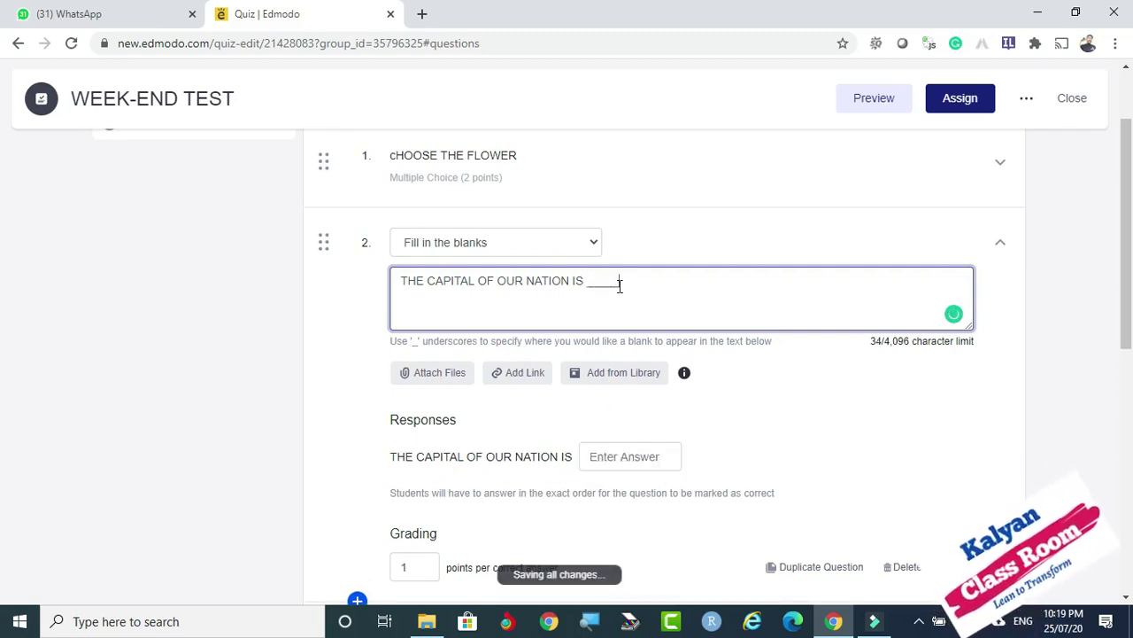
text(_________)
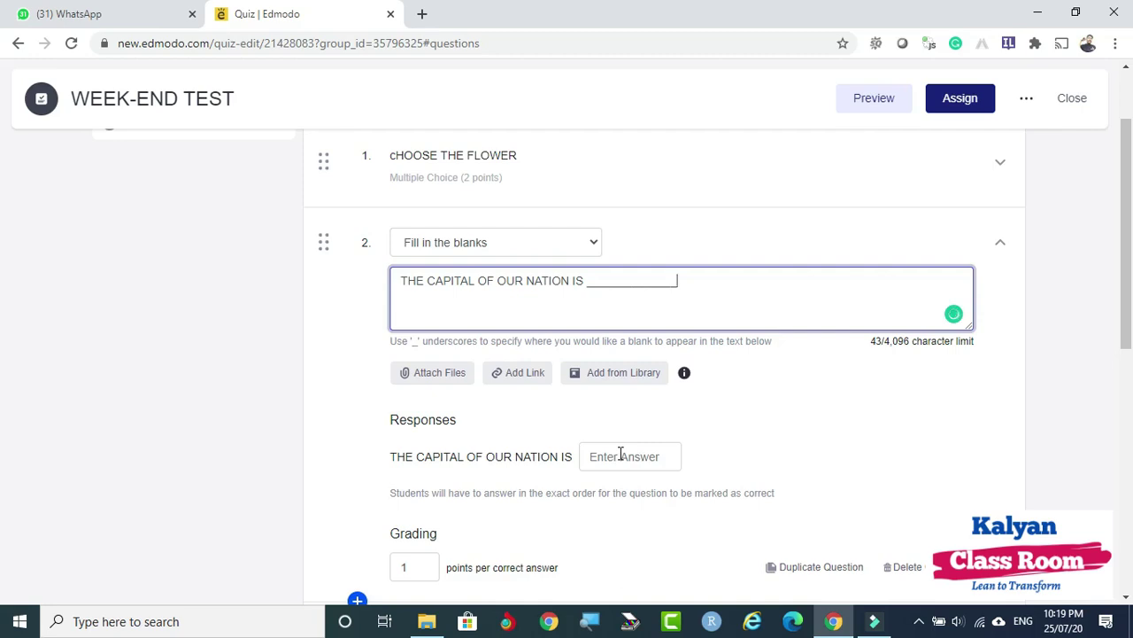
click(620, 454)
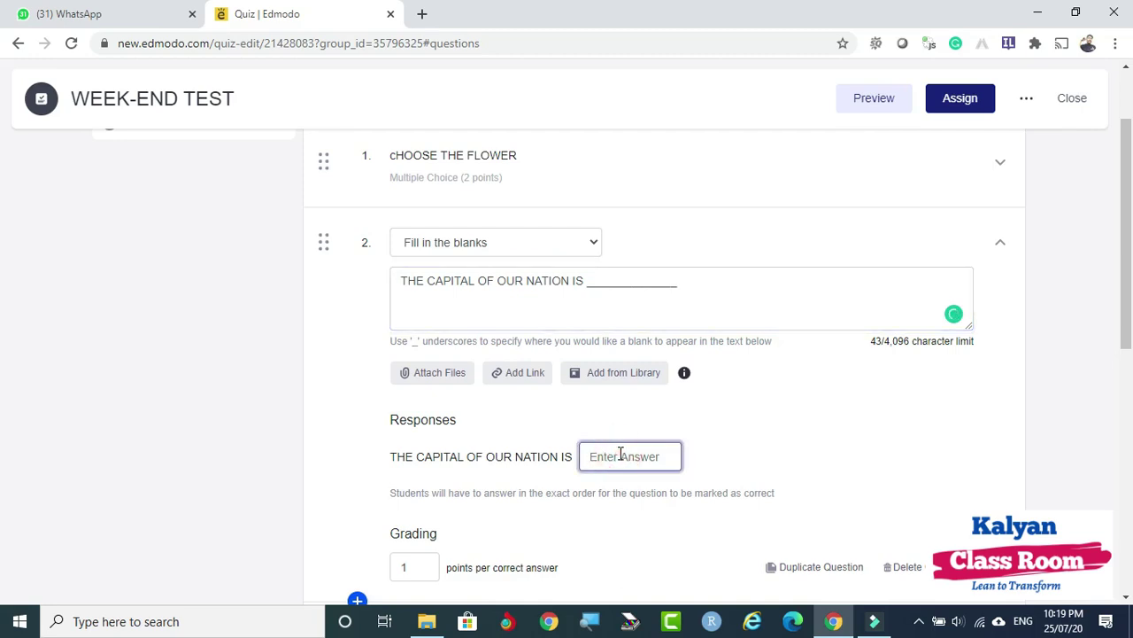
text(dELHI)
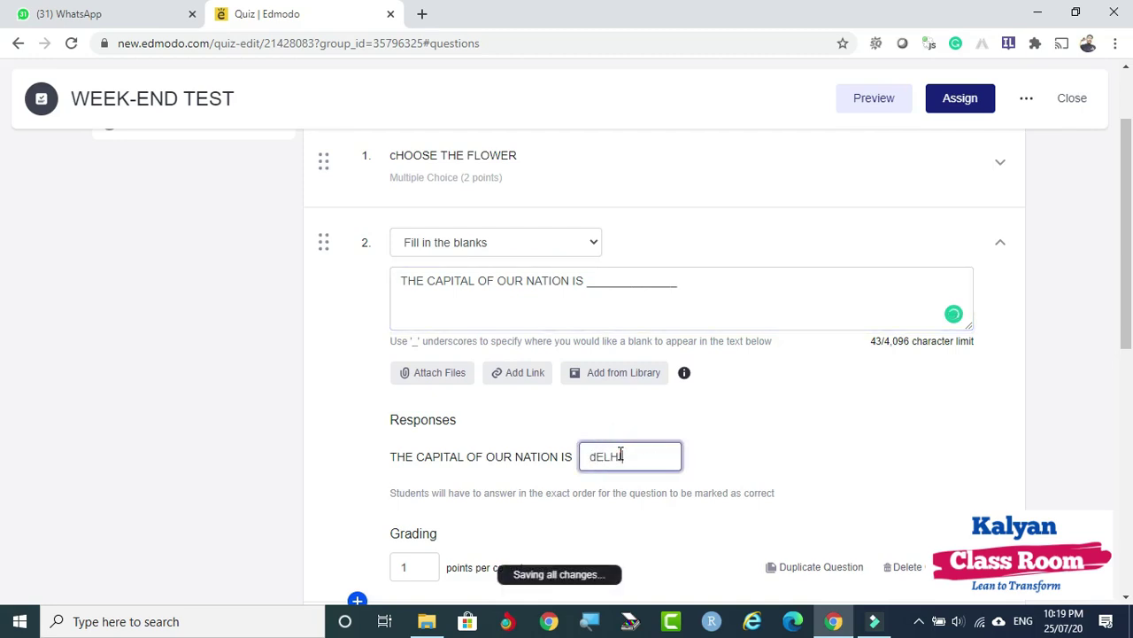
key(BackSpace)
key(BackSpace)
key(BackSpace)
key(BackSpace)
key(BackSpace)
text(DELHI)
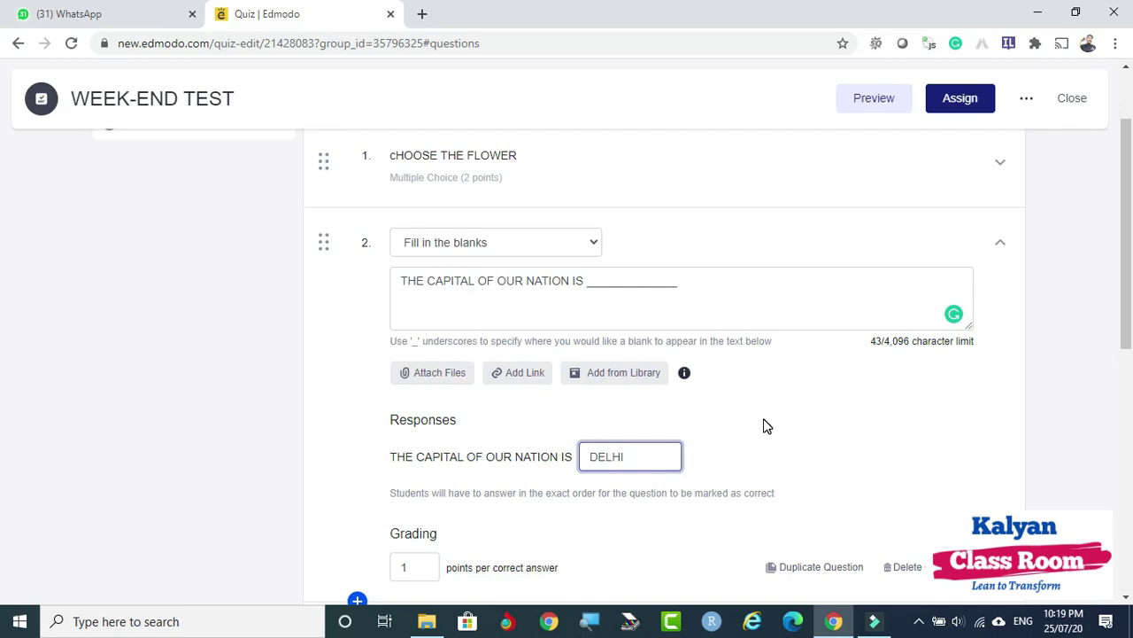
scroll(777, 405, down, 3)
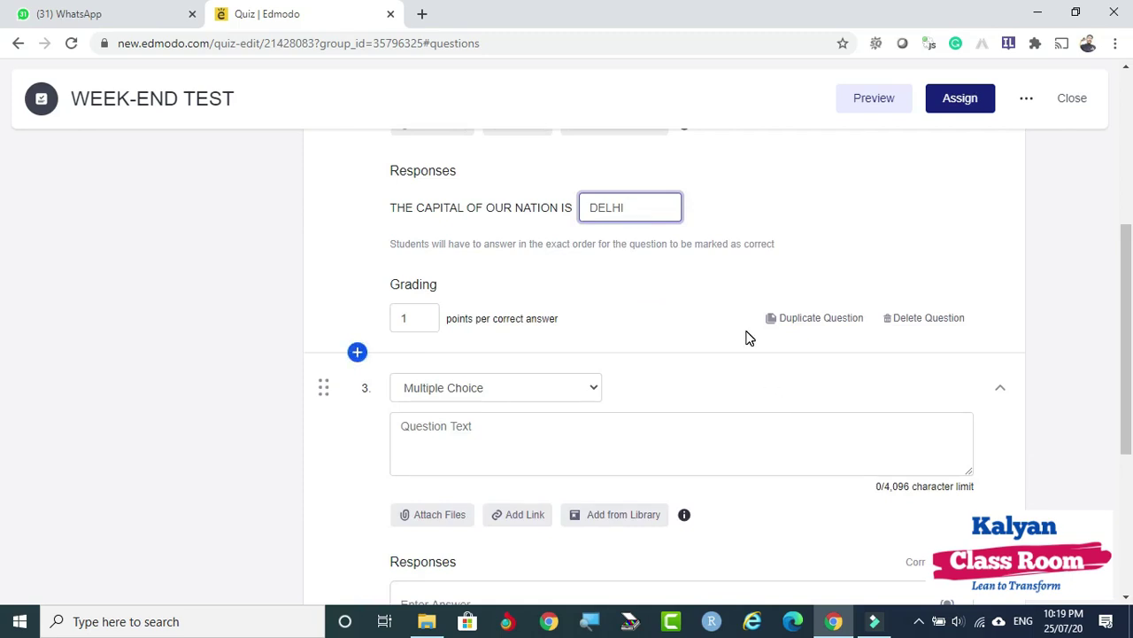
scroll(748, 336, up, 4)
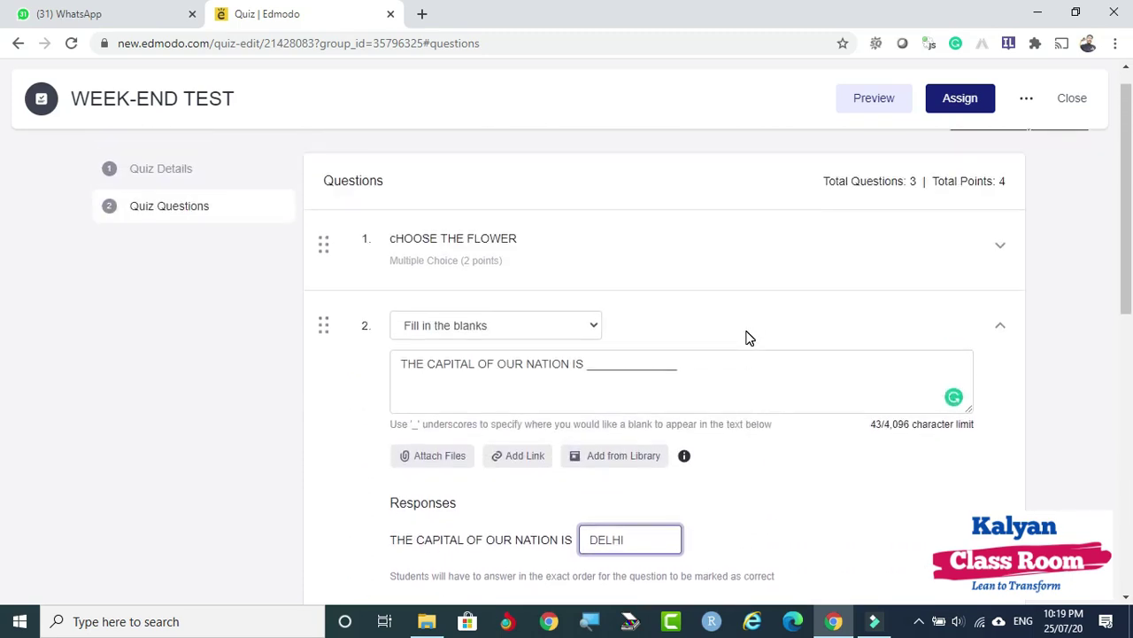
scroll(748, 336, down, 2)
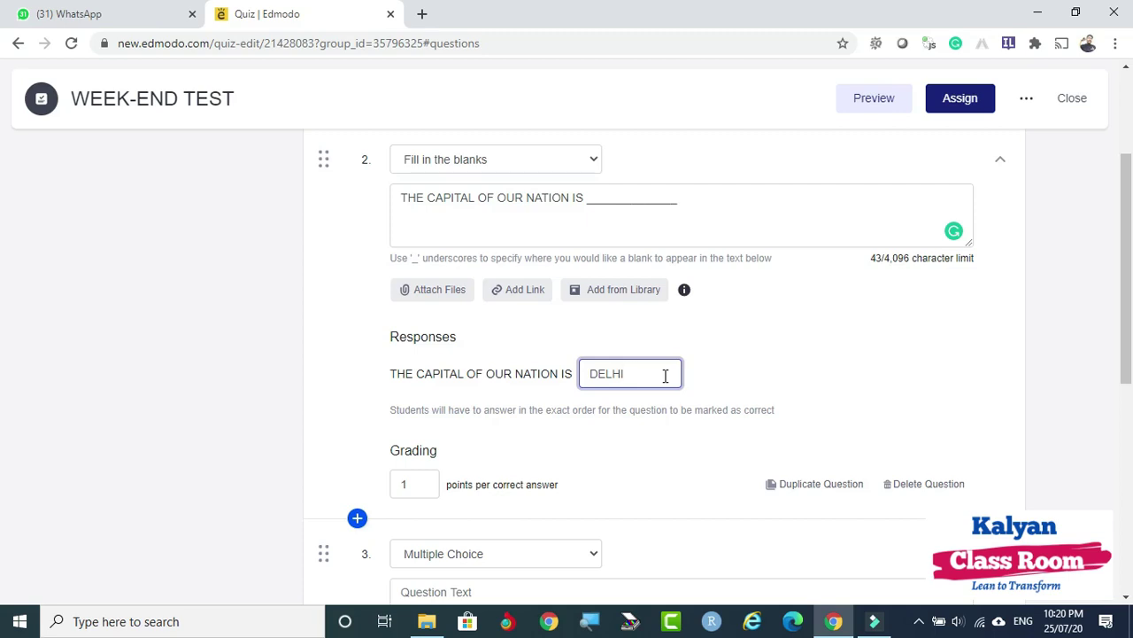
Append '(ANSWER IN CAPITAL LETTERS IN A SINGLE WORD)' to question 2 and select its points value.
click(721, 208)
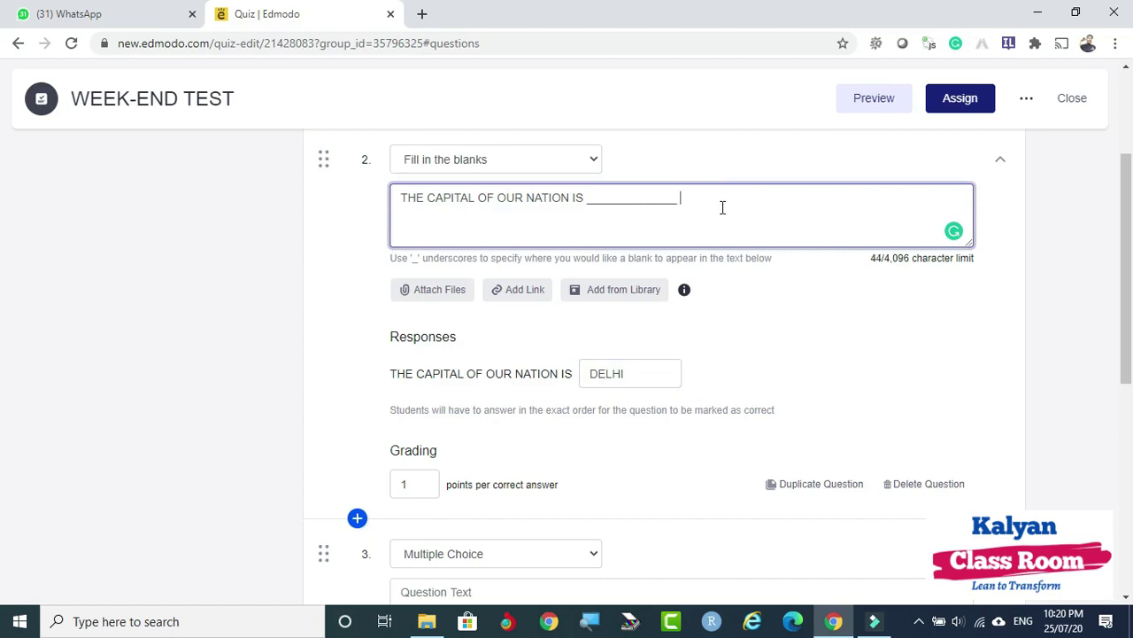
text(()
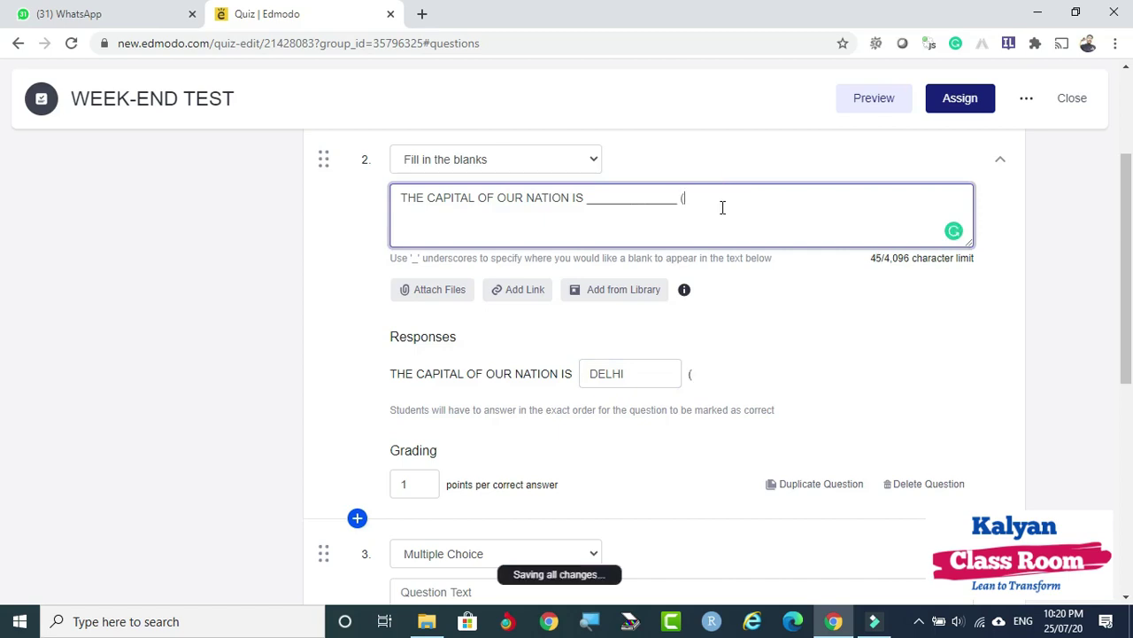
text(ANSWER IN C)
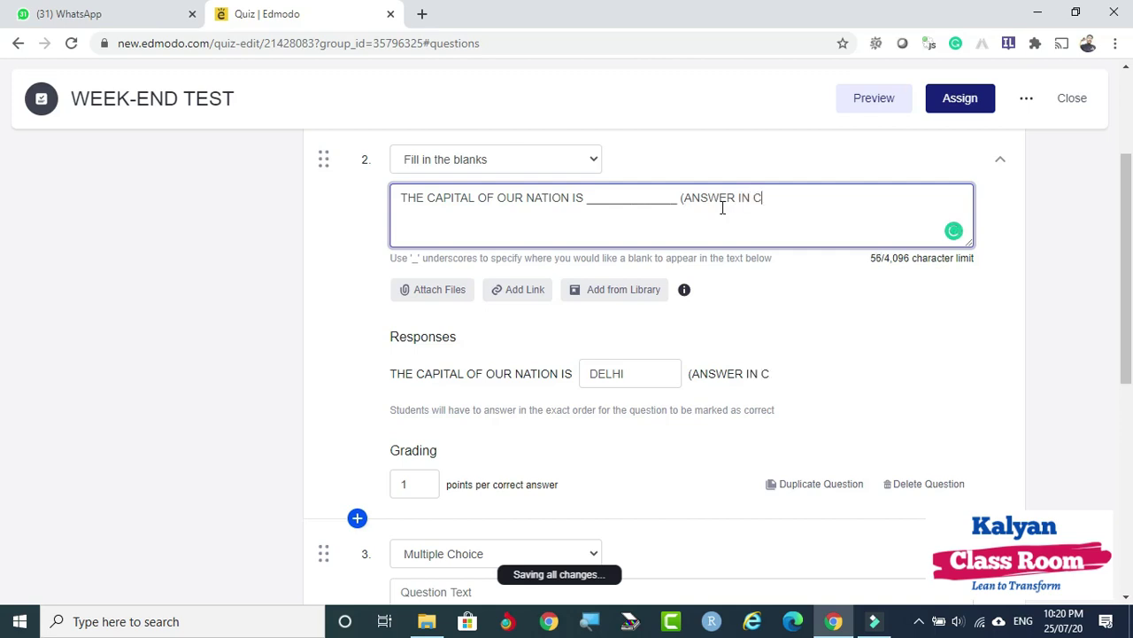
text(APITAL LE)
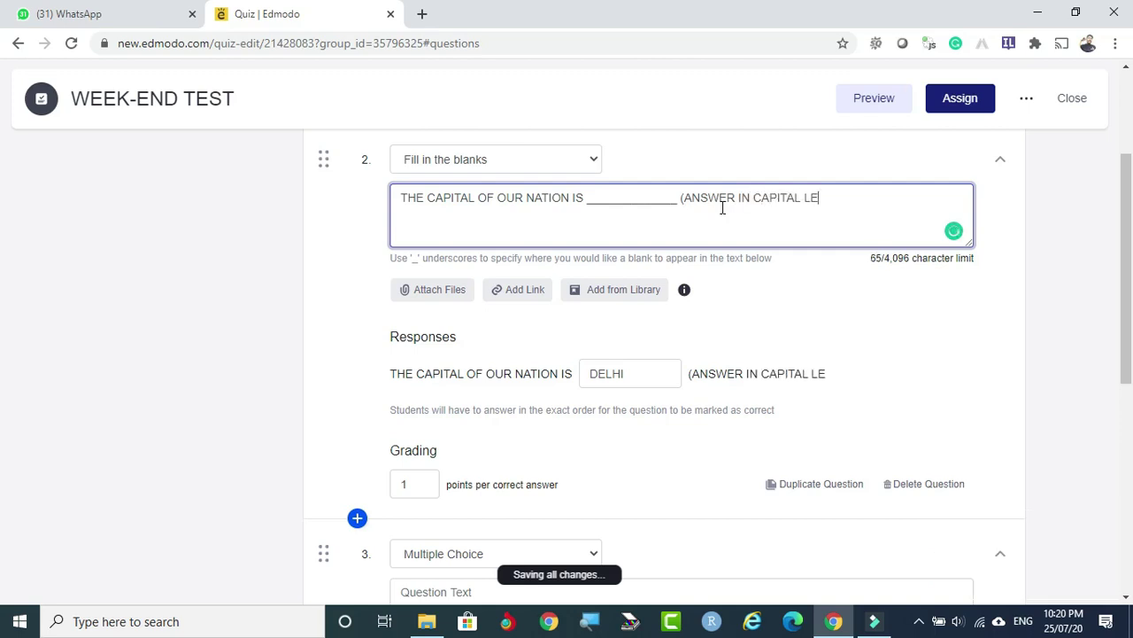
text(TTERS I)
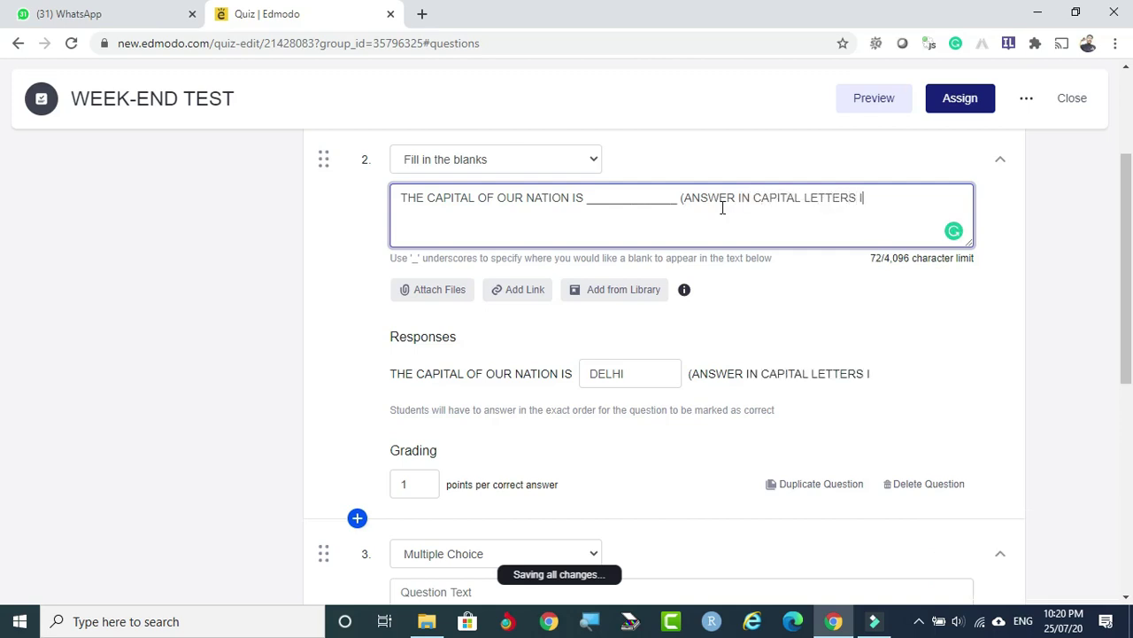
text(N  A)
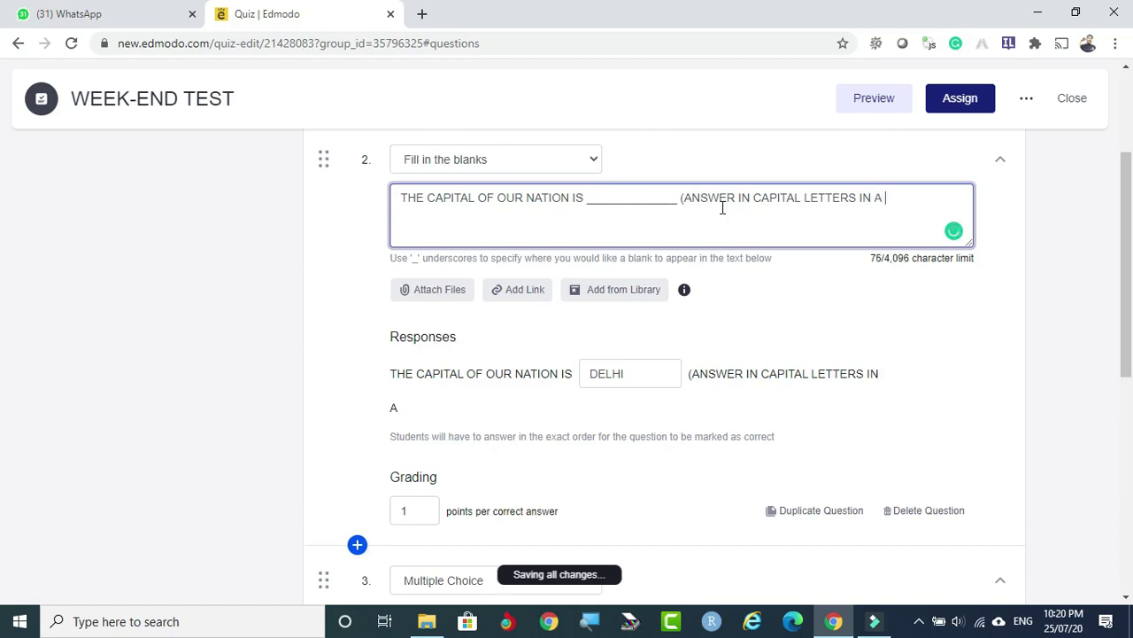
text(SINGLE )
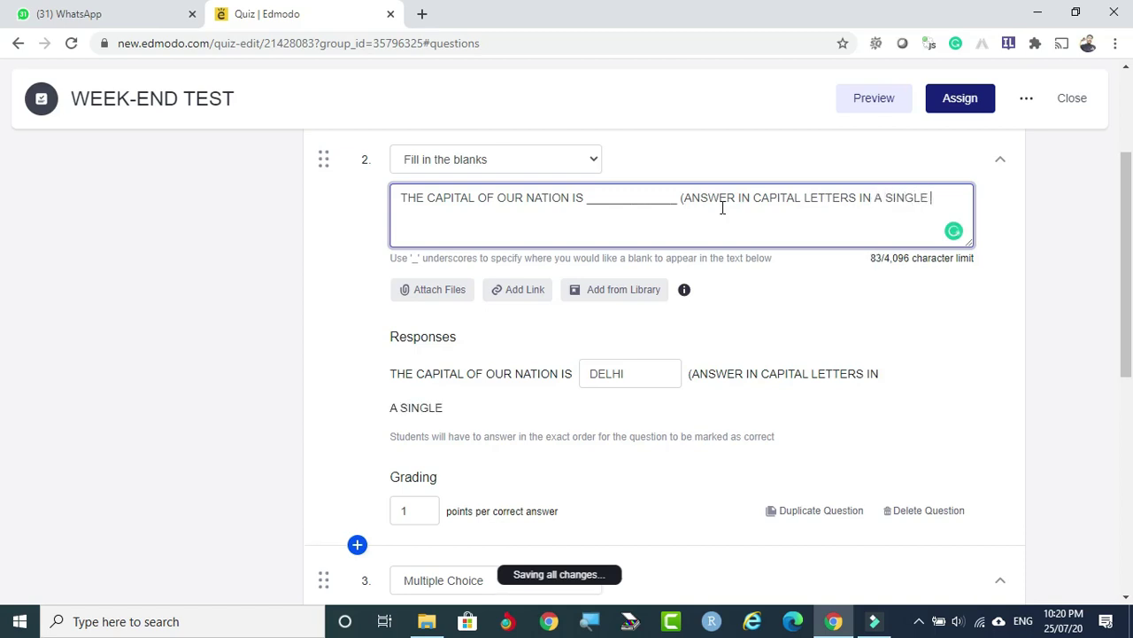
text(WORD))
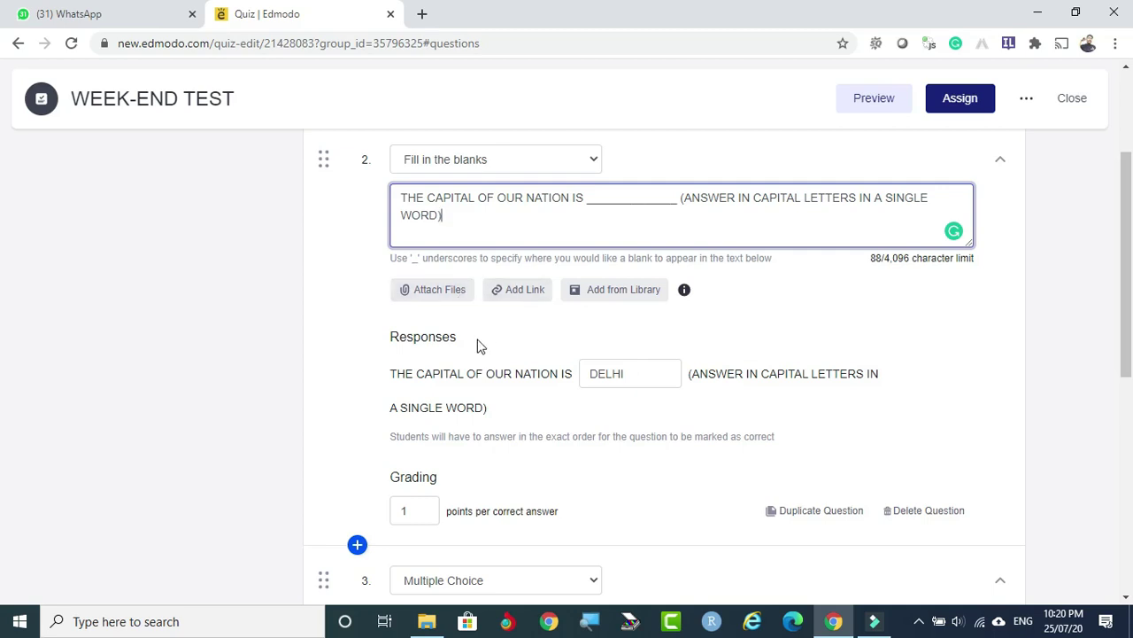
scroll(434, 477, down, 1)
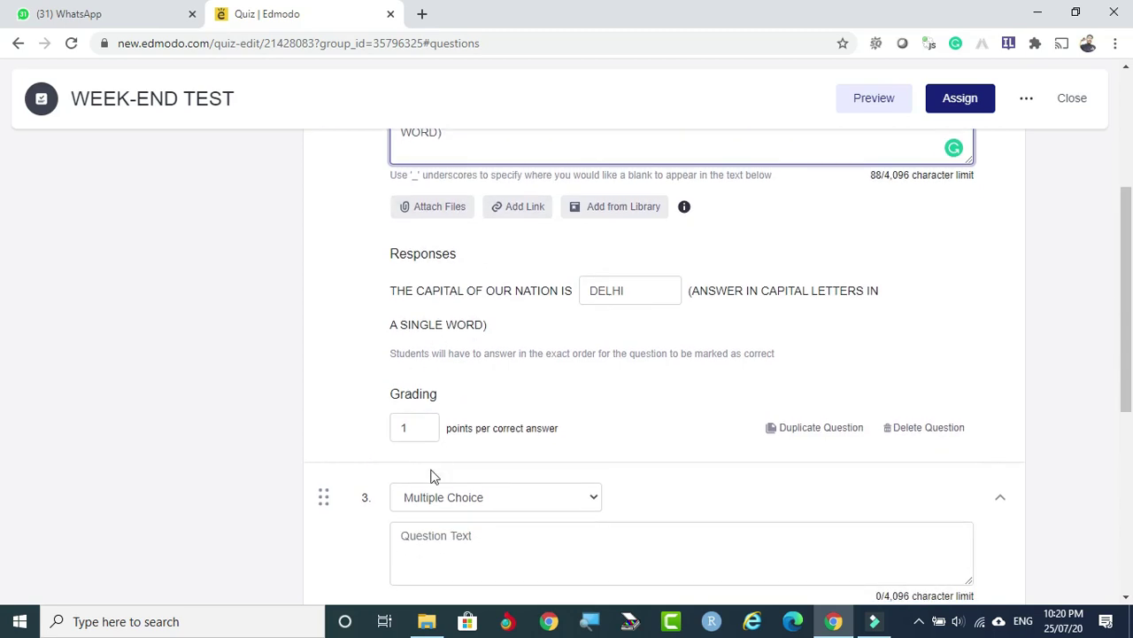
drag(410, 431, 400, 430)
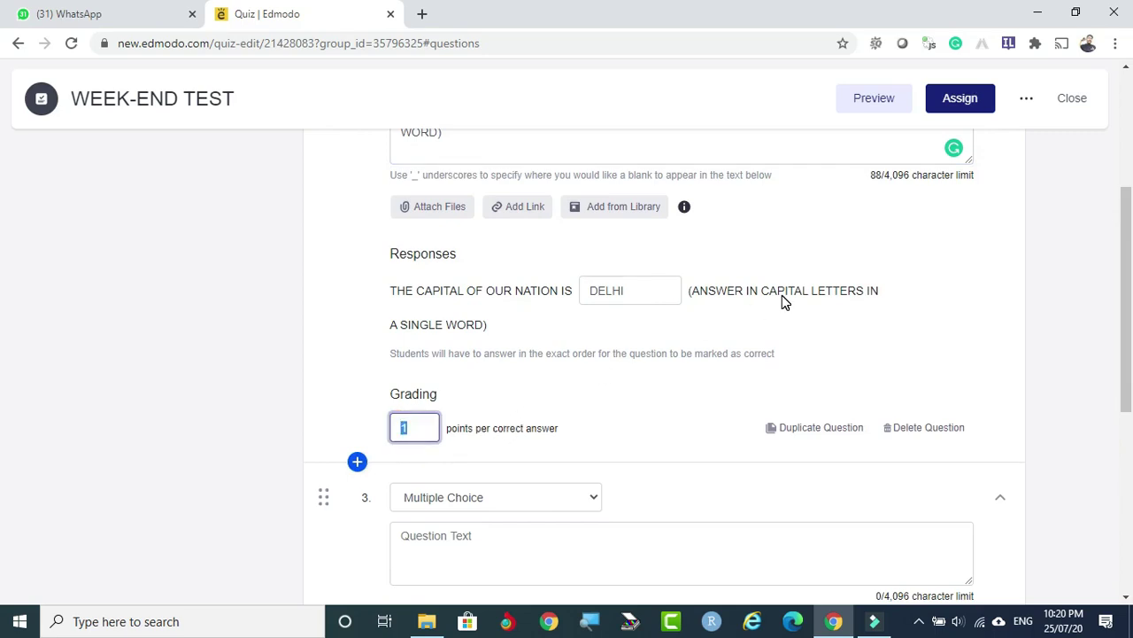
scroll(782, 295, down, 2)
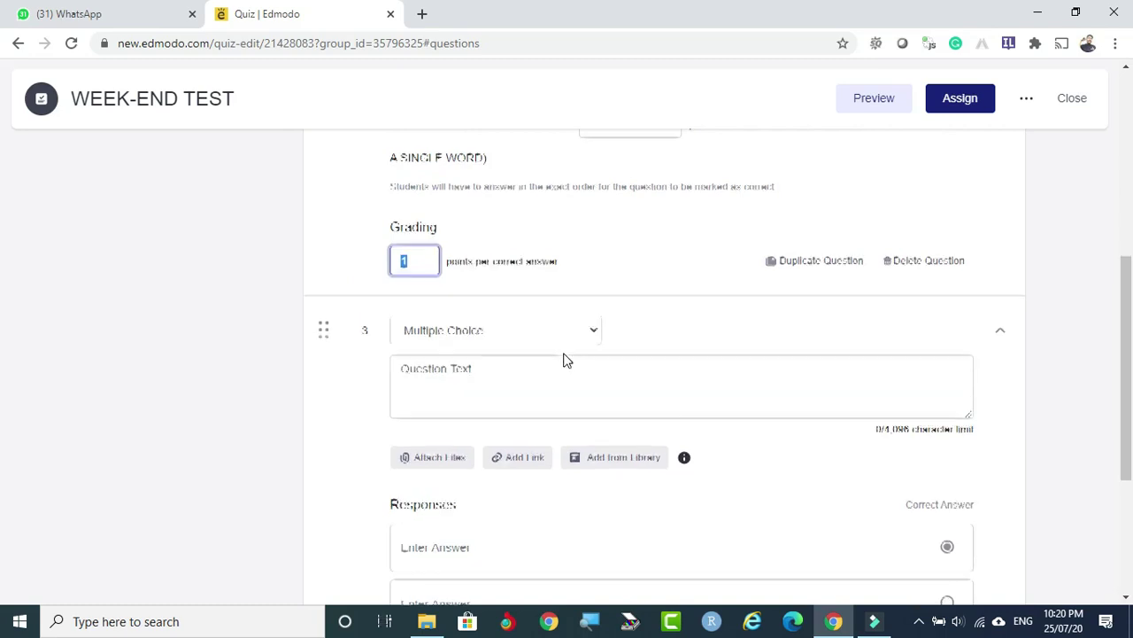
Launch the WEEK-END TEST preview as a student, landing on the CHOOSE THE FLOWER question.
scroll(567, 360, down, 2)
scroll(567, 359, down, 1)
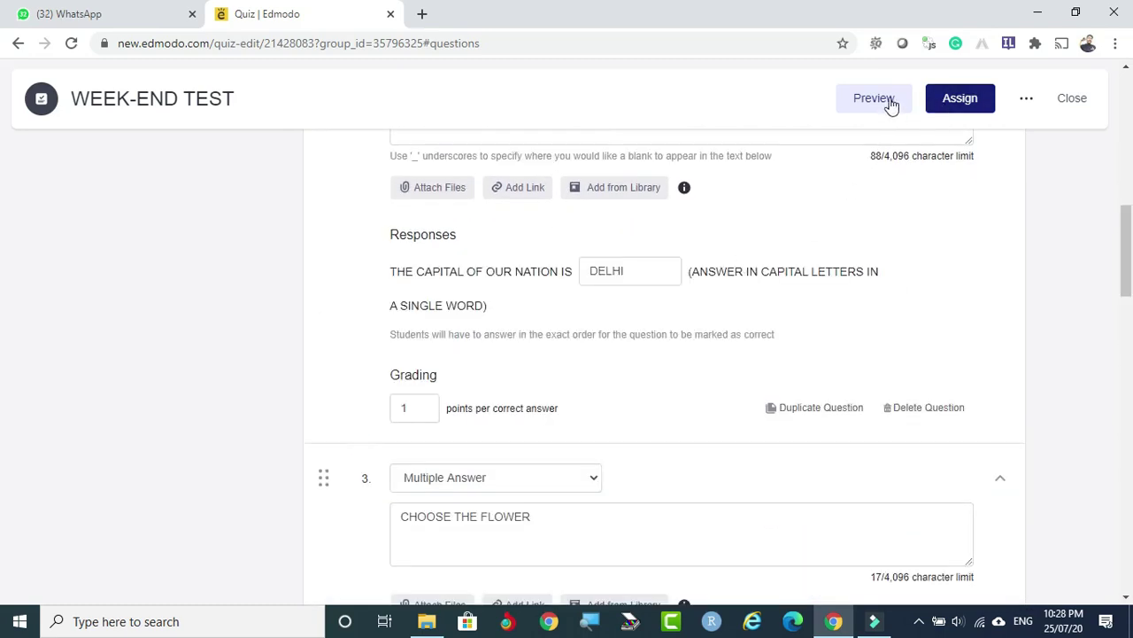
click(882, 100)
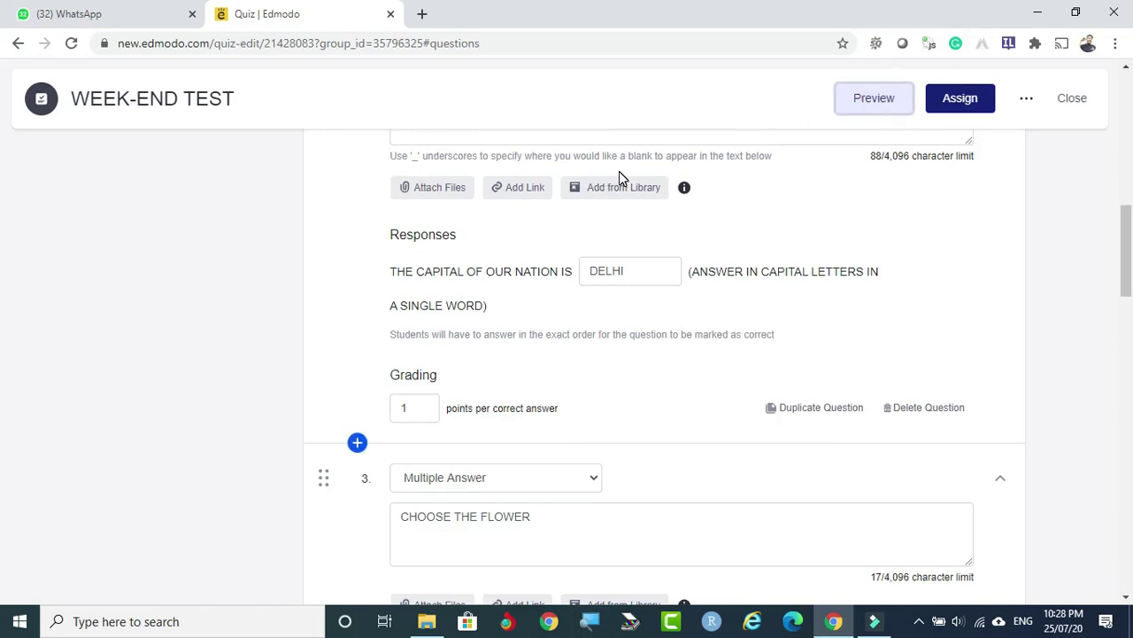
click(889, 103)
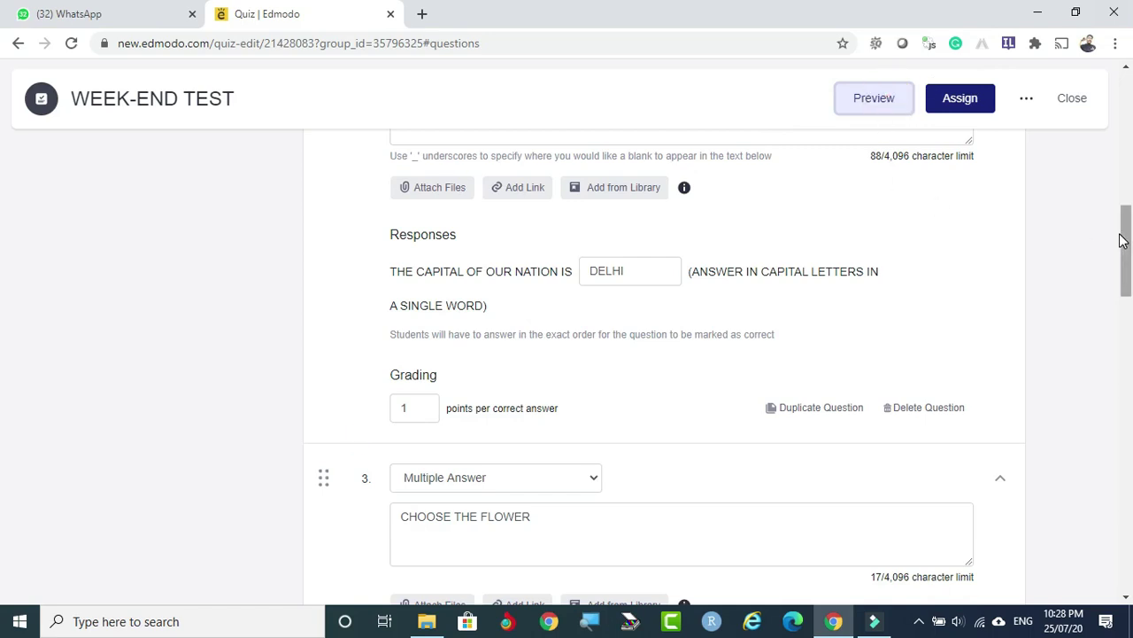
drag(1122, 240, 1131, 346)
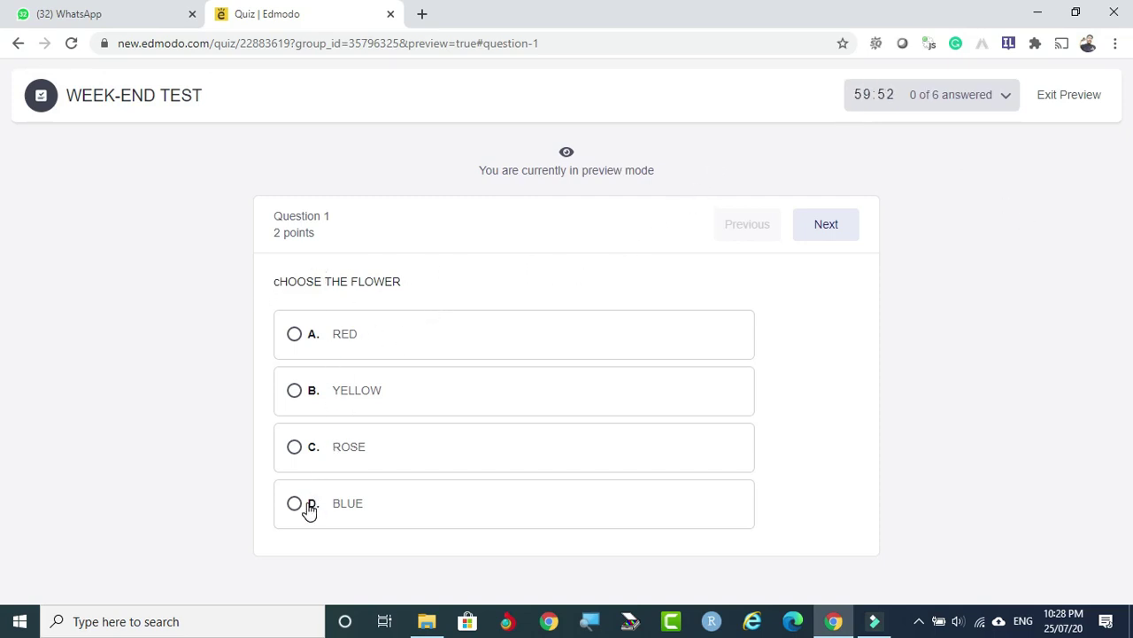
Answer Question 1 with ROSE and fill the capital-city blank with DELHI.
click(294, 449)
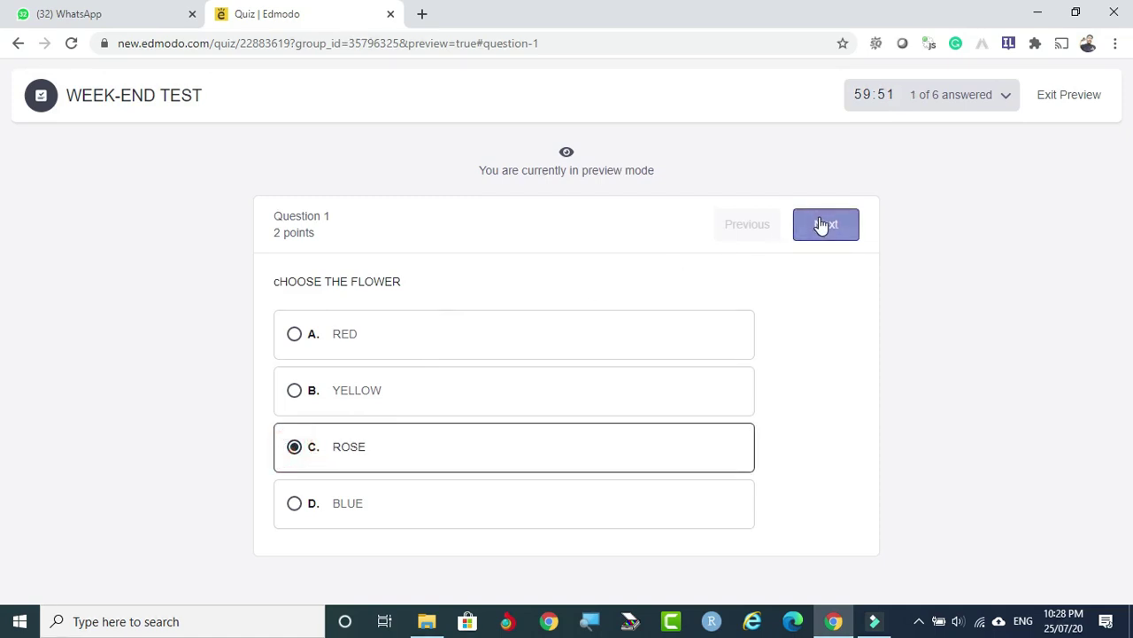
click(823, 224)
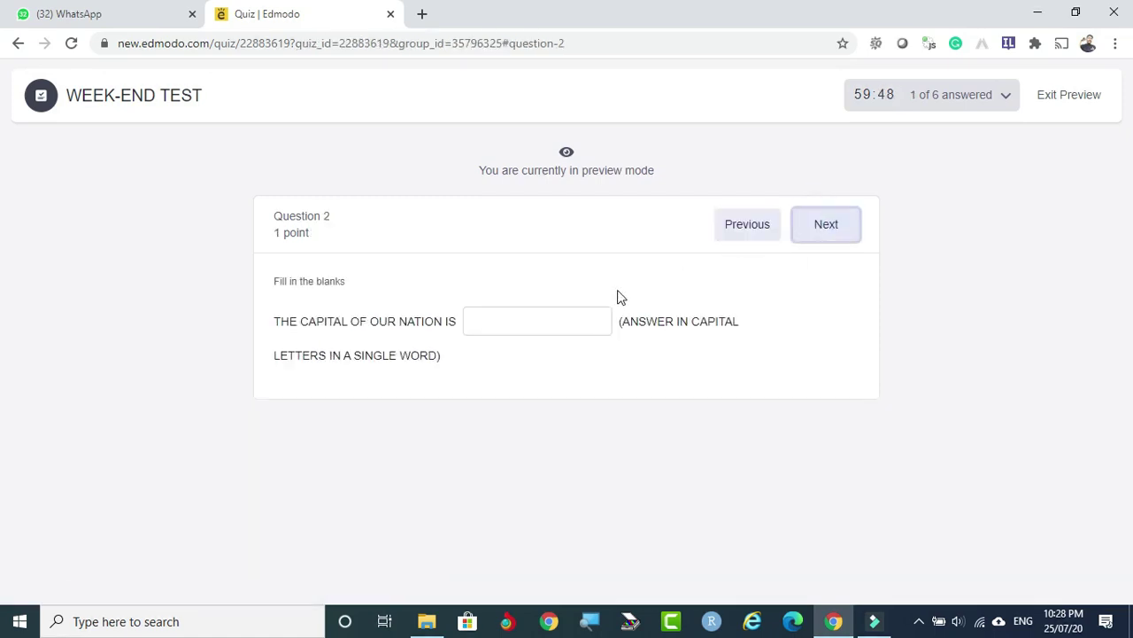
click(535, 321)
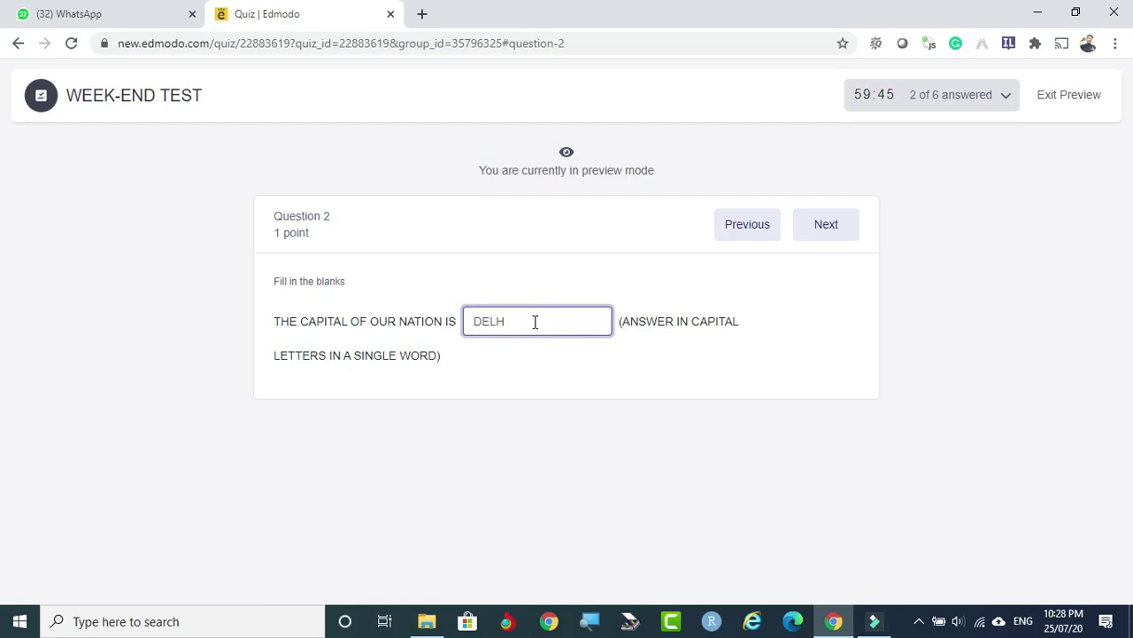
text(DELHI)
Tick YELLOW and ROSE for Question 3, then go to the Question 4 short-note box.
click(822, 224)
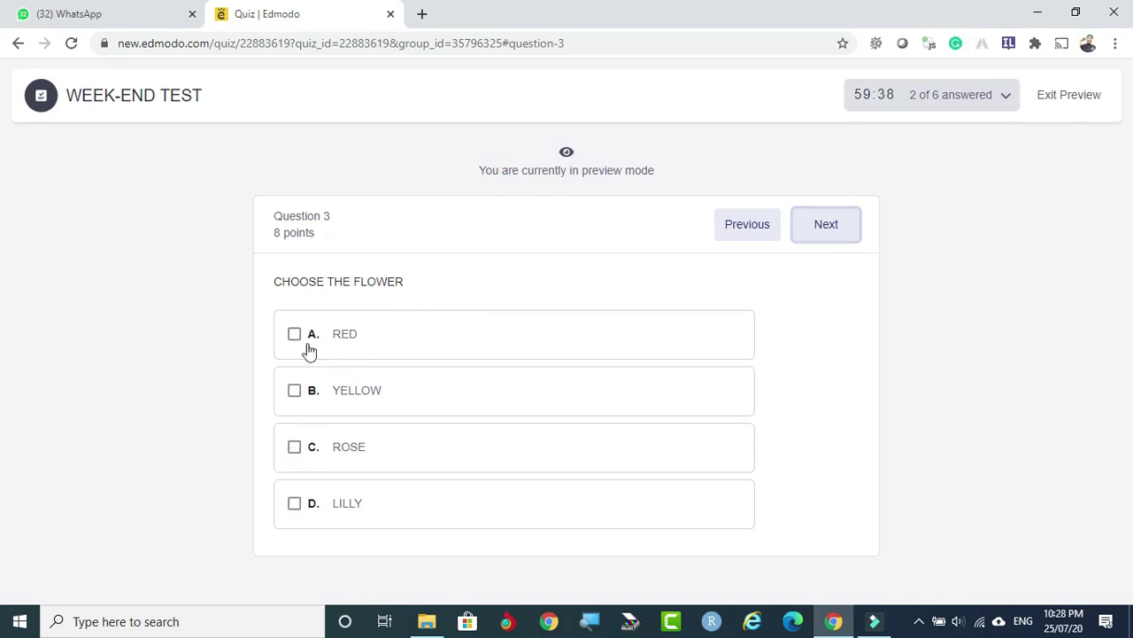
click(297, 452)
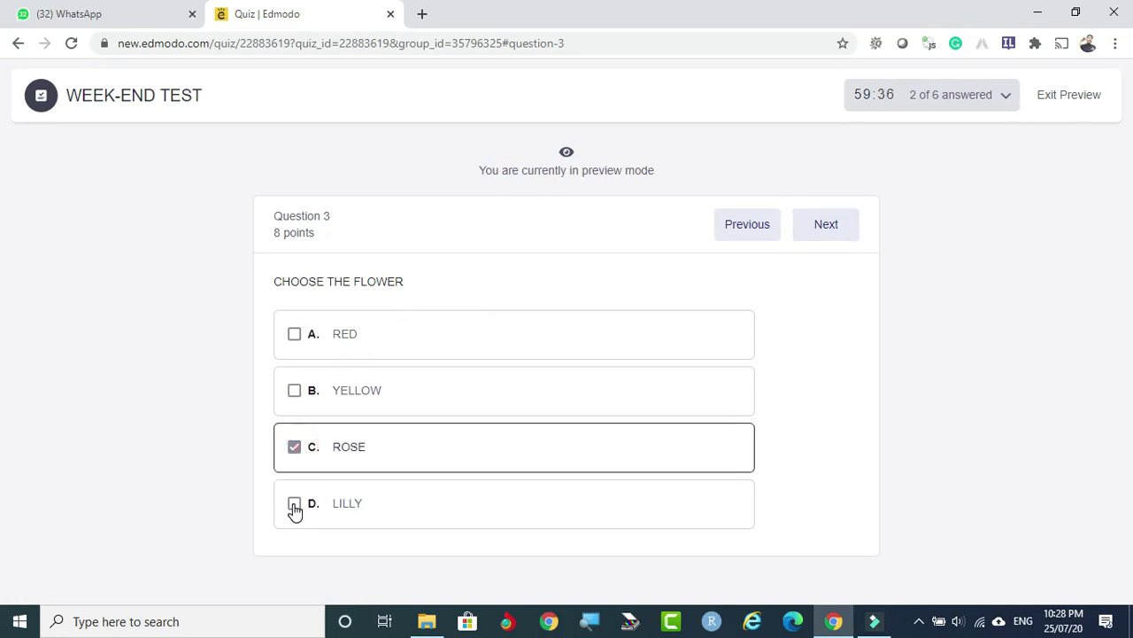
click(295, 507)
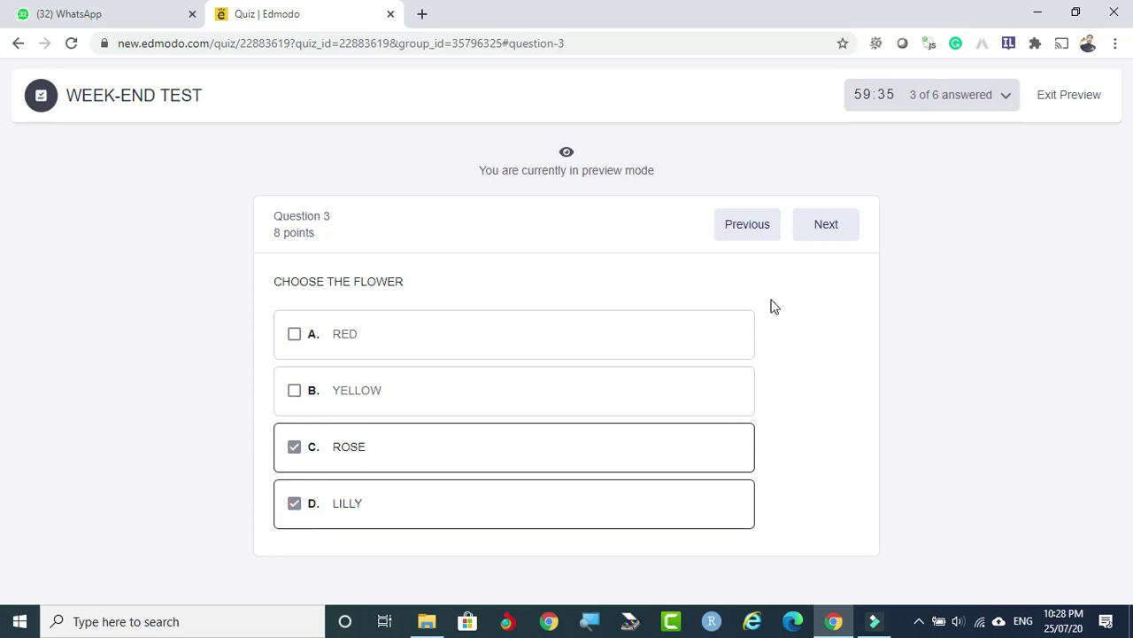
click(294, 390)
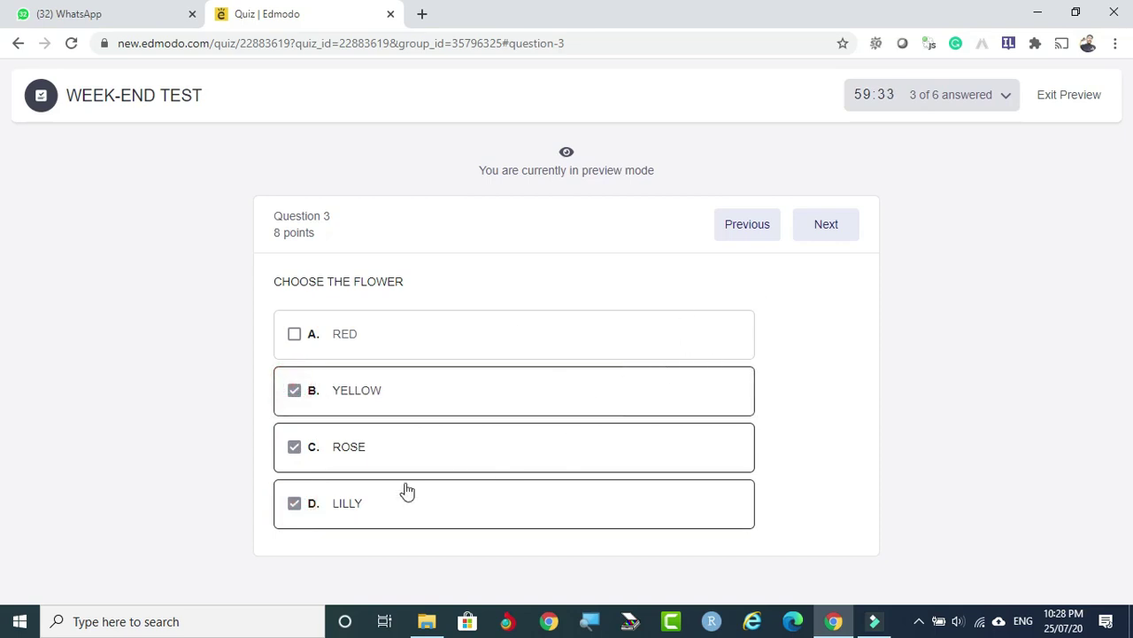
click(295, 502)
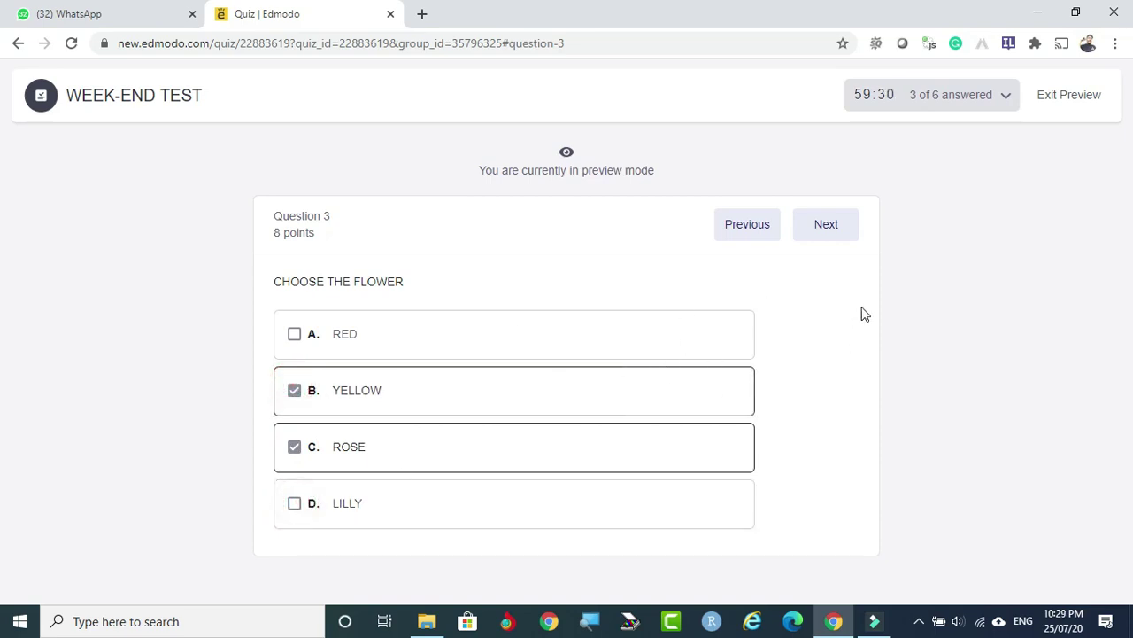
click(826, 226)
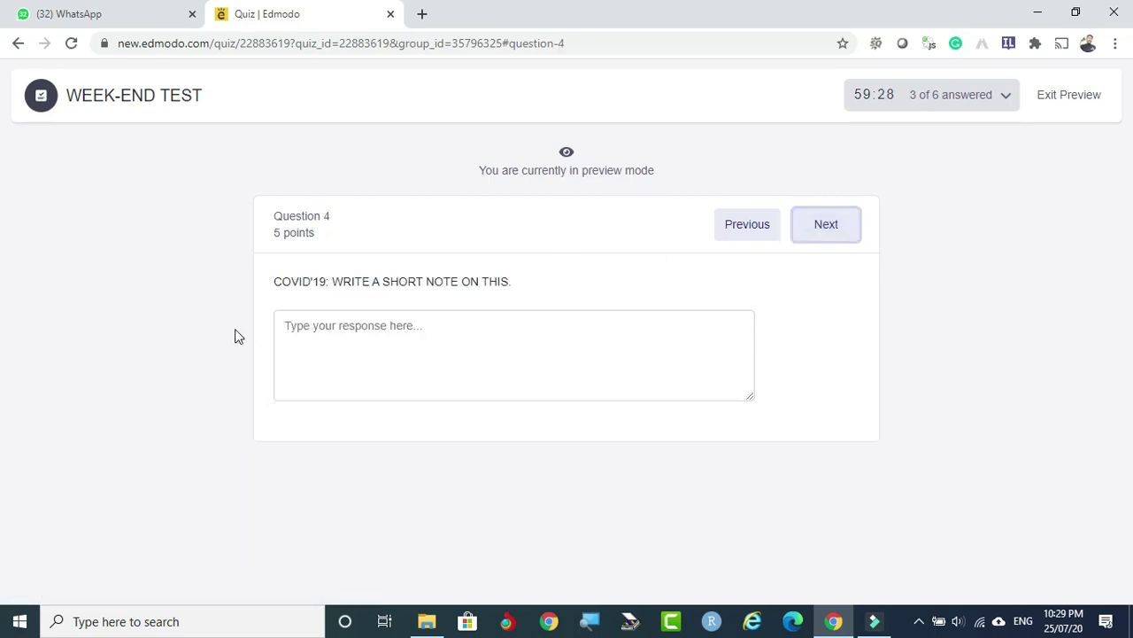
click(280, 322)
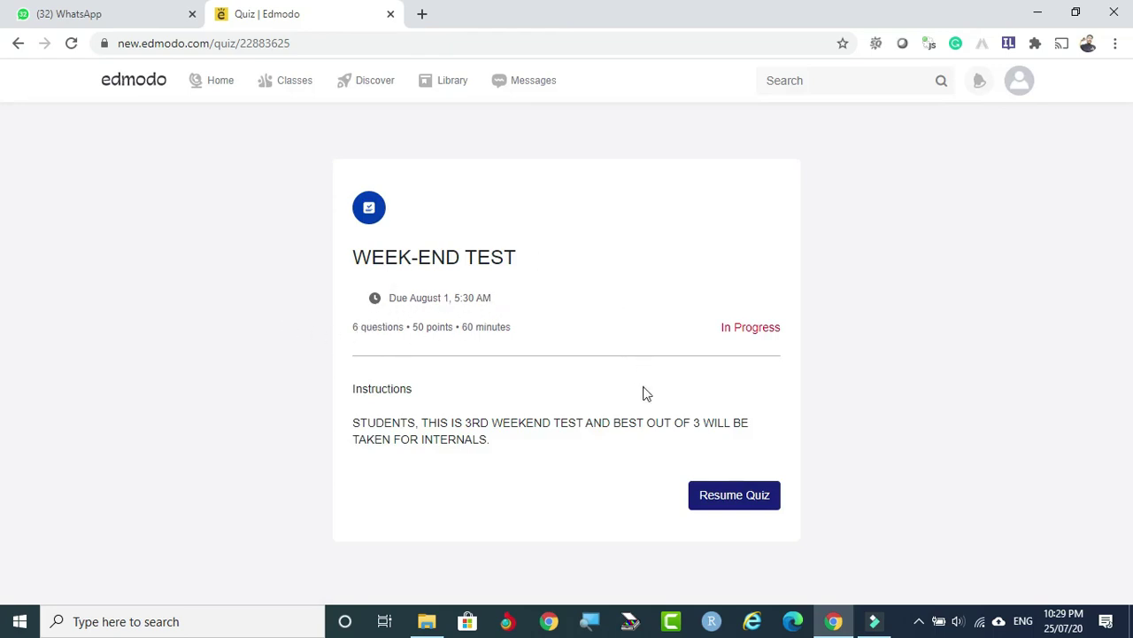
Resume the preview and re-answer ROSE for Question 1 and DELHI for Question 2.
click(735, 497)
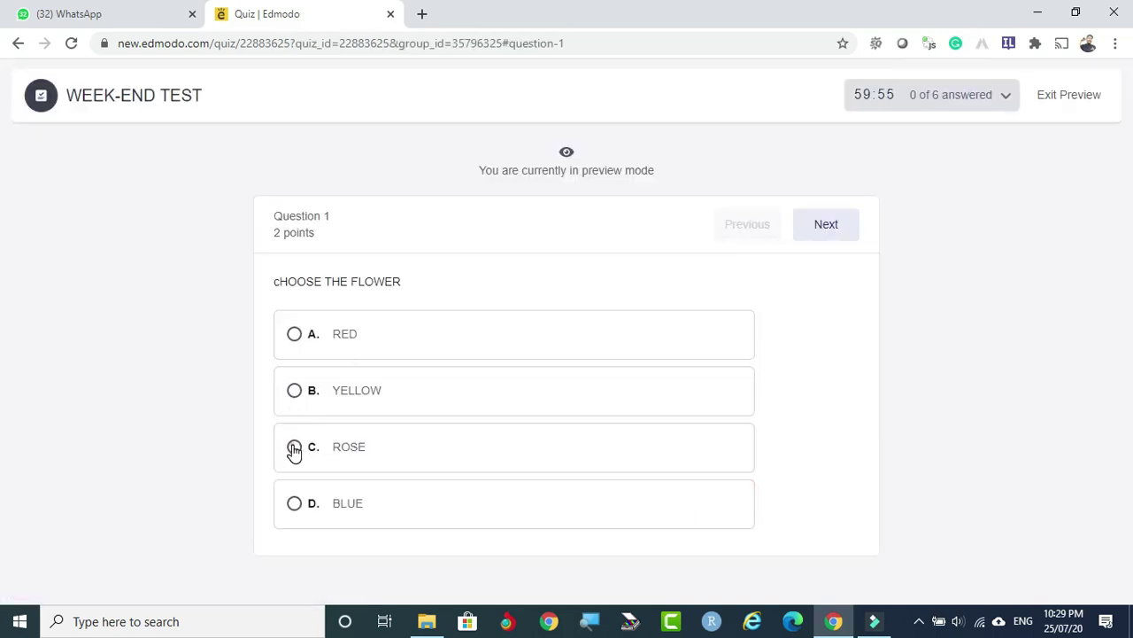
click(294, 450)
click(841, 228)
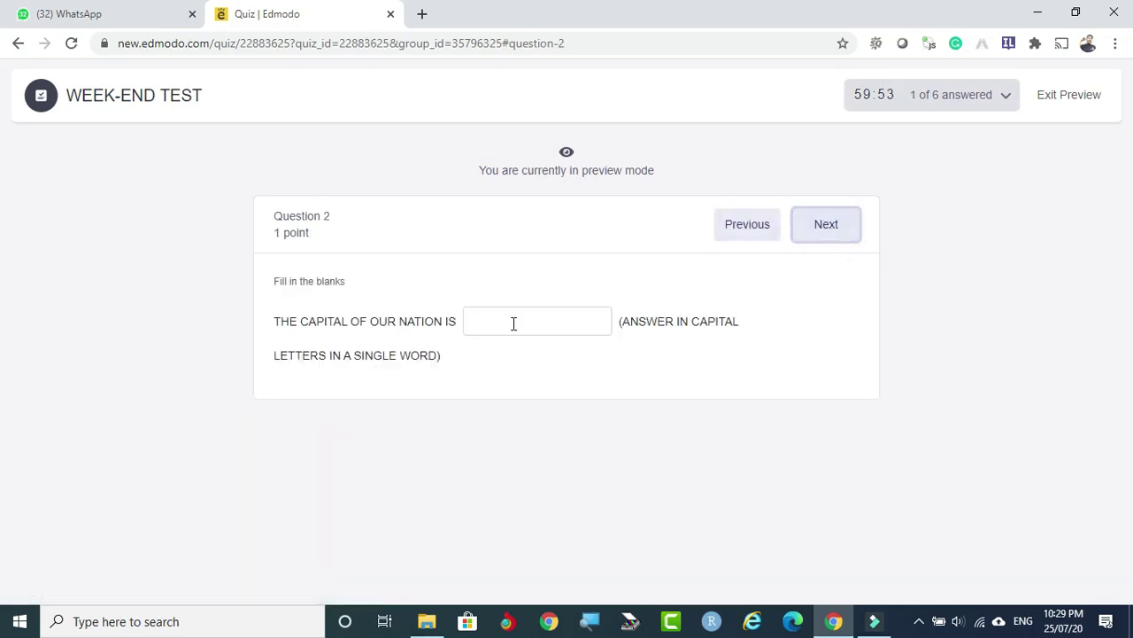
click(514, 321)
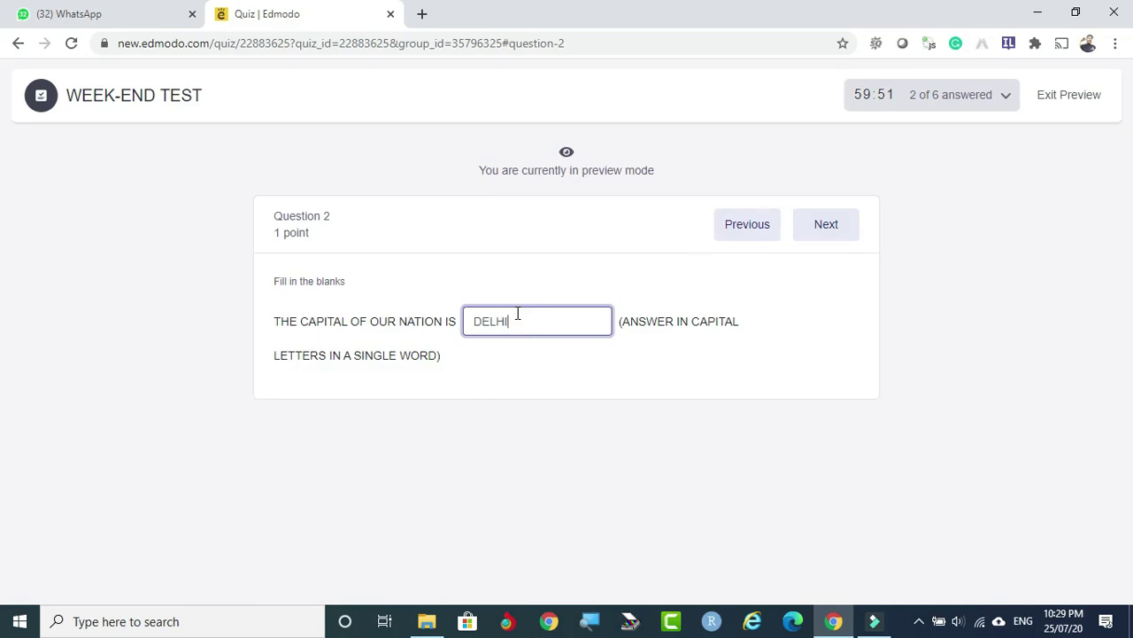
text(DELHI)
Tick YELLOW and ROSE for the Question 3 flower question.
click(812, 223)
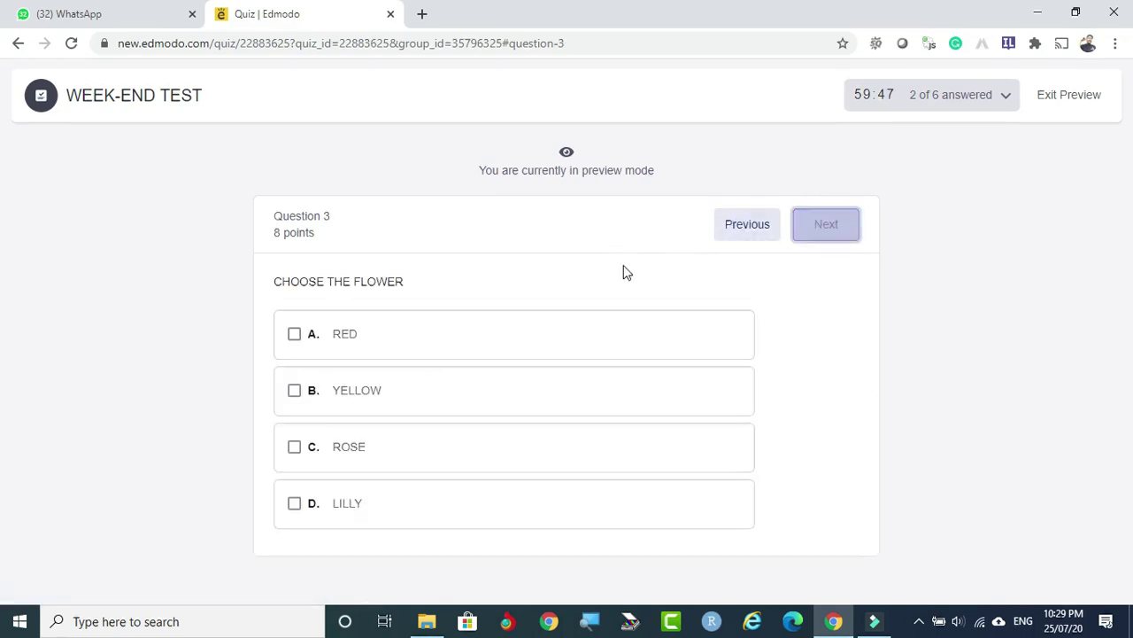
click(294, 390)
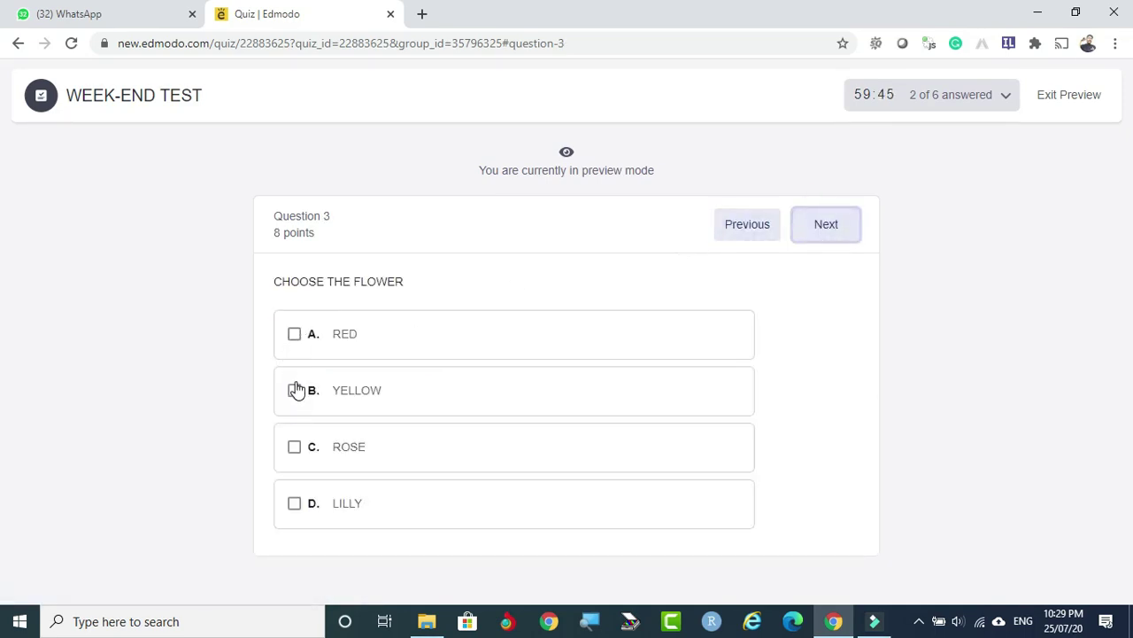
click(293, 448)
click(823, 225)
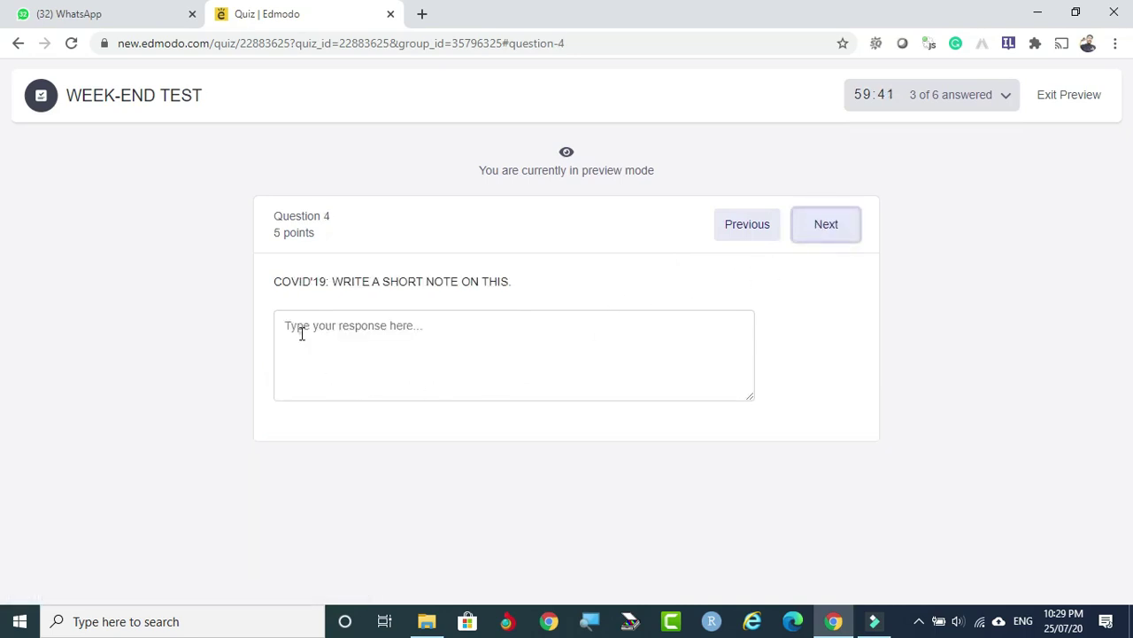
Write the COVID'19 short note 'THIS IS GOOD THING FOR NO' and advance to Question 5.
click(301, 333)
text(TH)
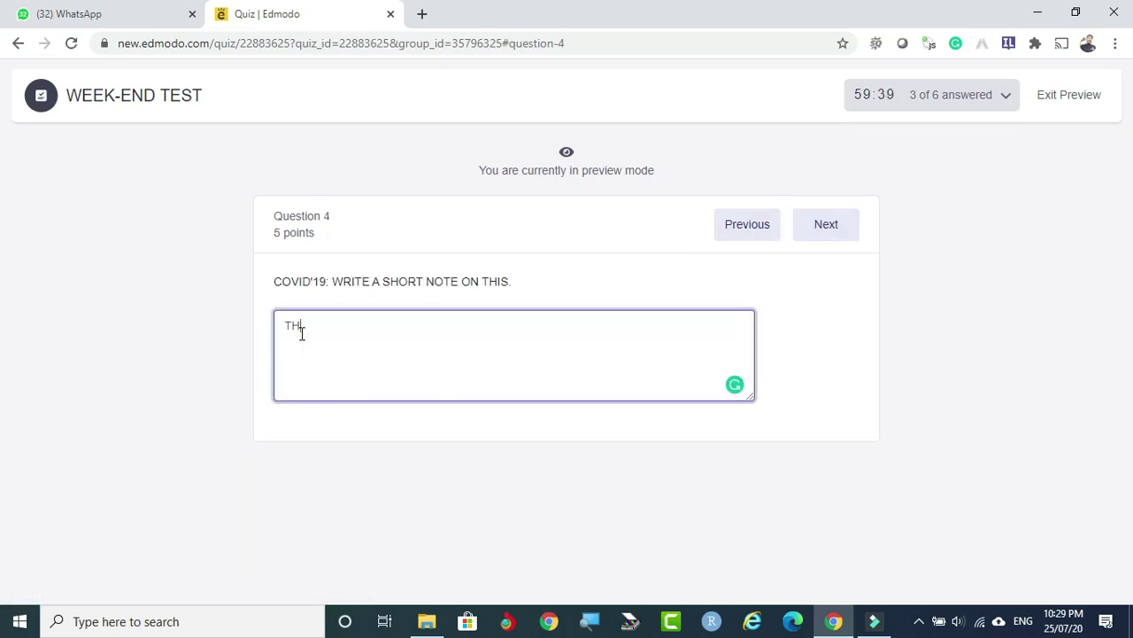
text(IS IS GOOD THIN)
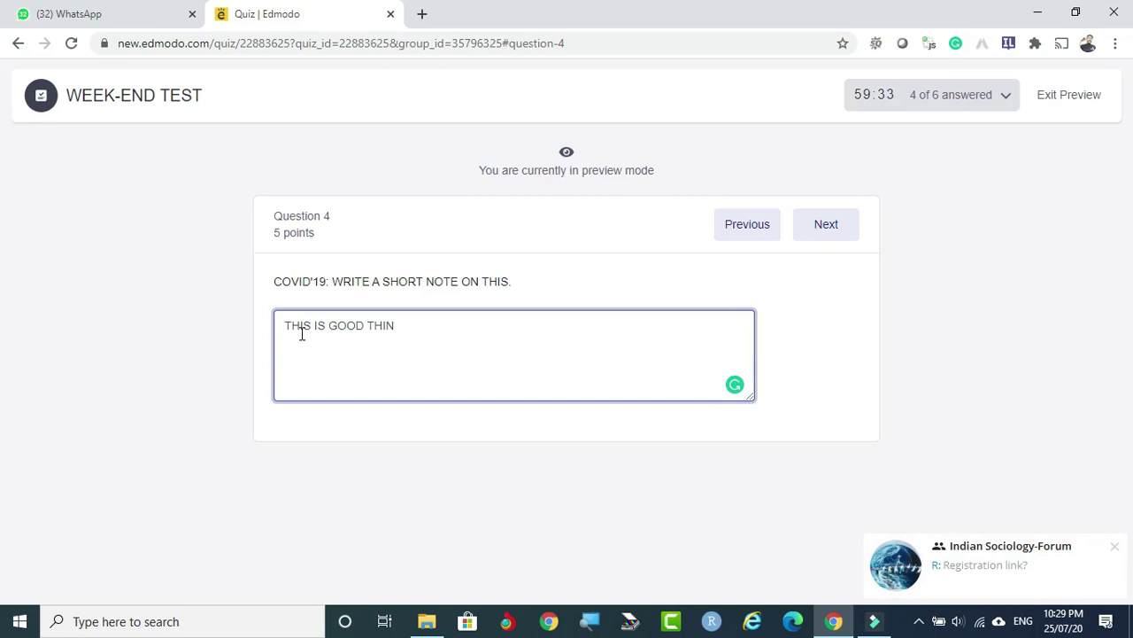
text(G)
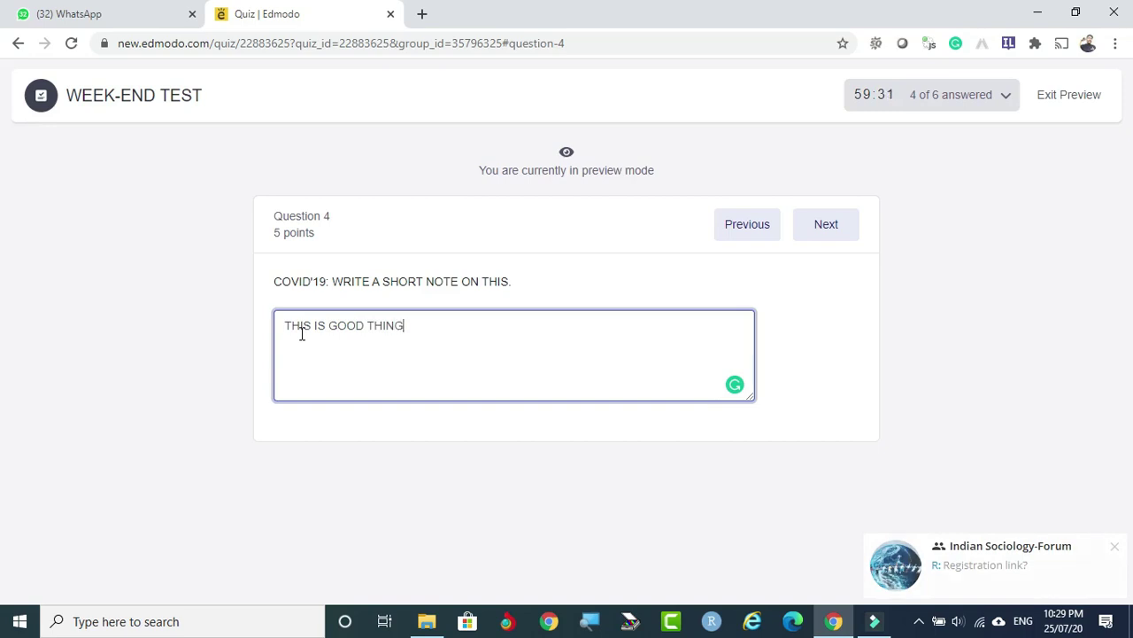
text( S)
key(BackSpace)
text(FOR NOW)
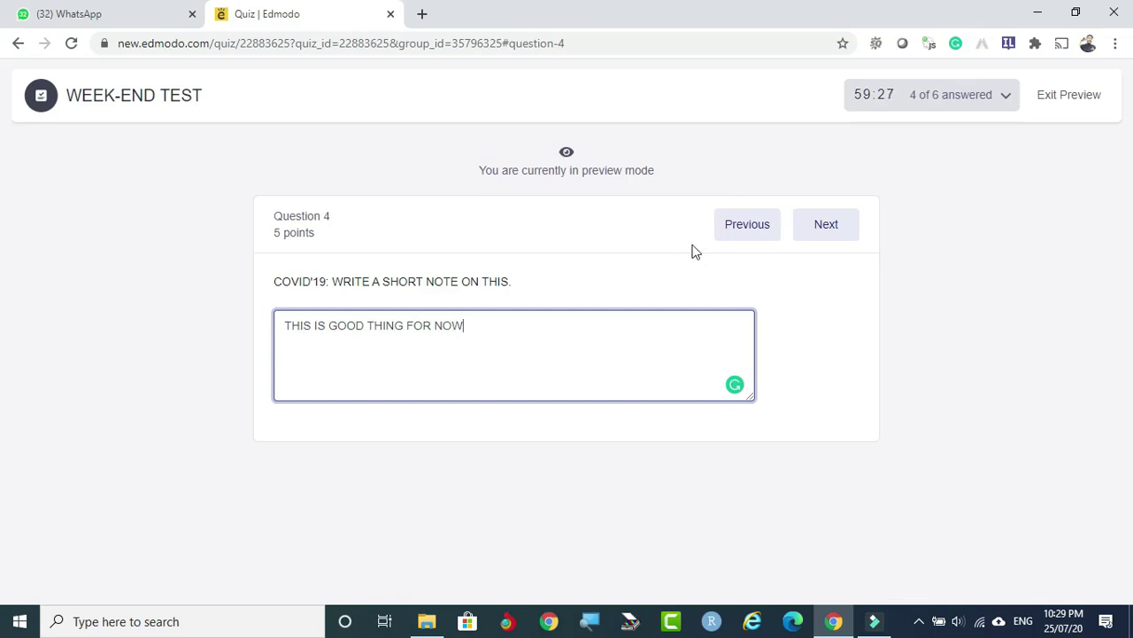
click(835, 229)
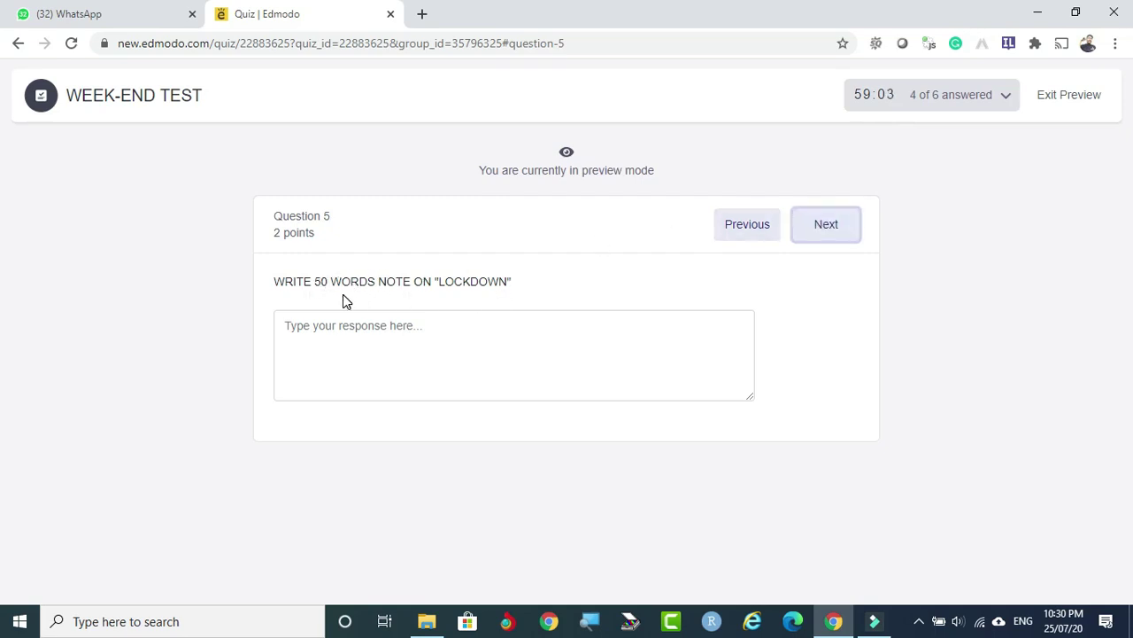
Answer the Lockdown note with 'yES IT IS NEEDED'.
click(320, 330)
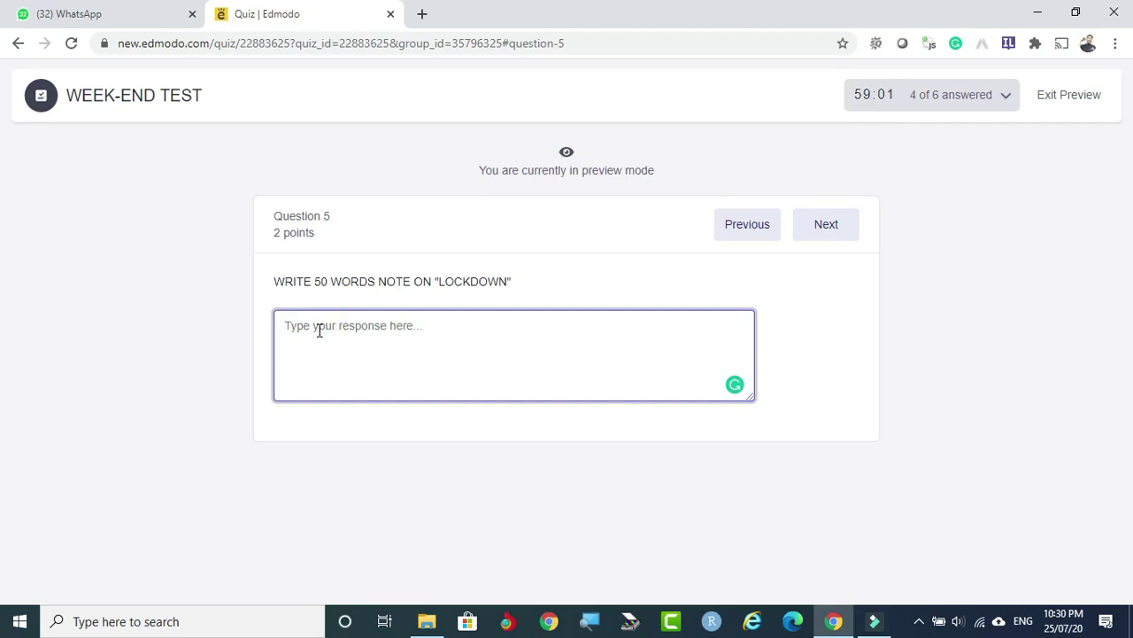
text(yES IT)
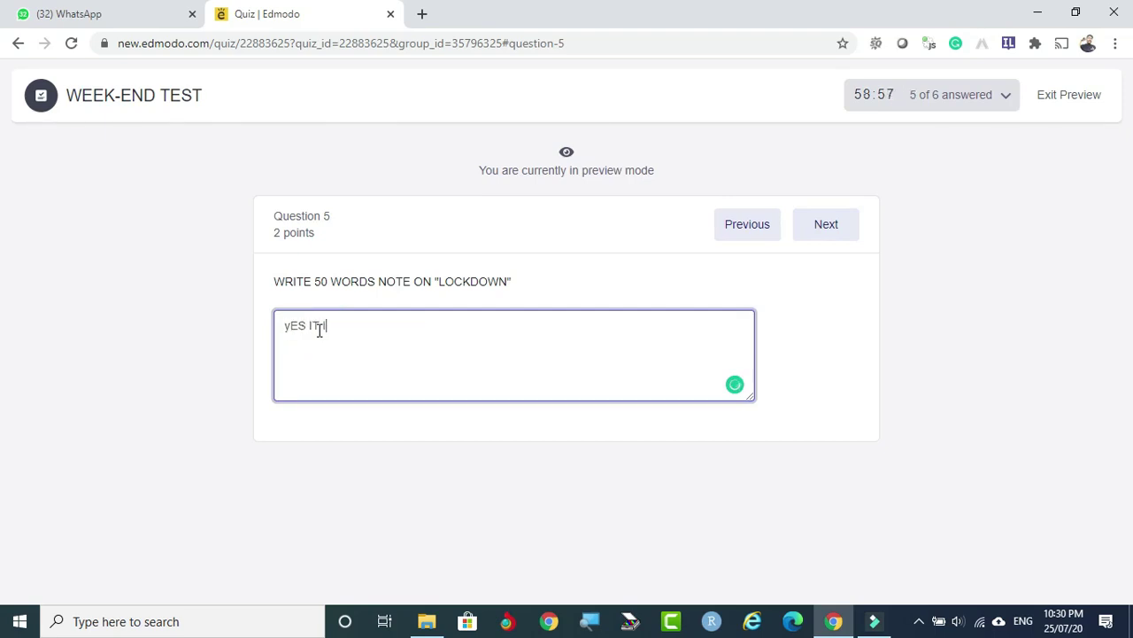
text( IS NEEDED)
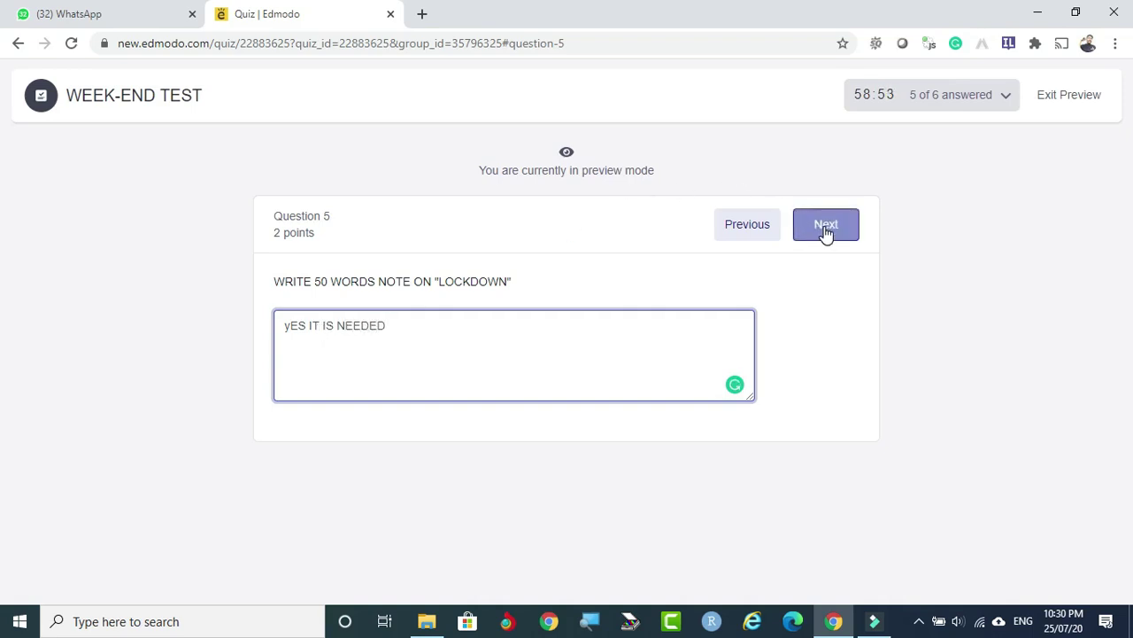
click(825, 232)
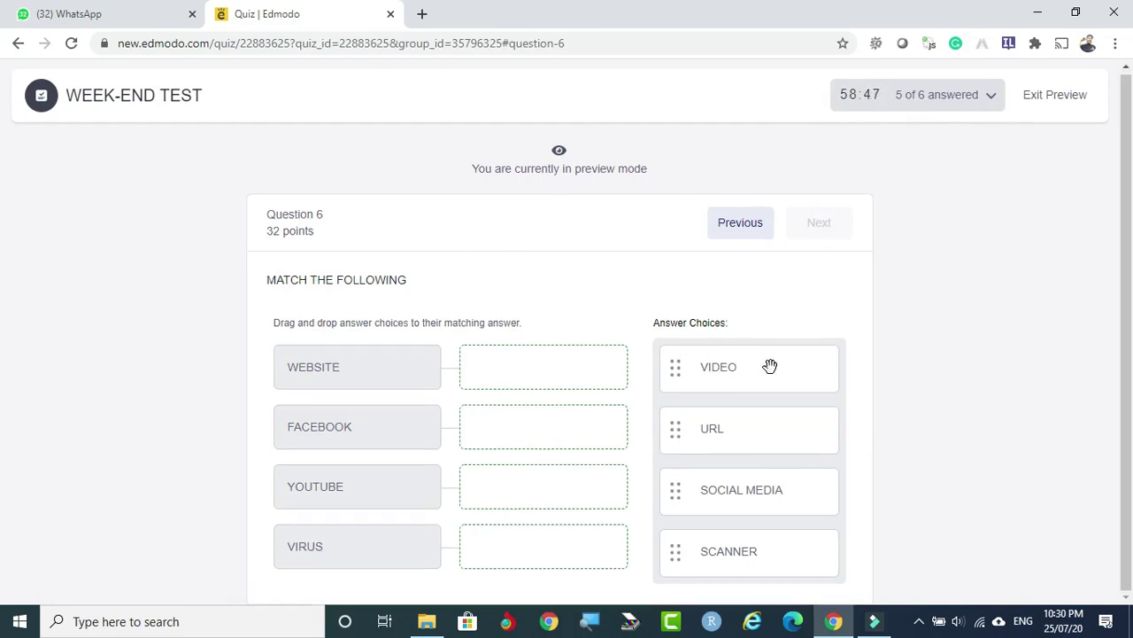
Match VIDEO–YOUTUBE, SCANNER–VIRUS, SOCIAL MEDIA–FACEBOOK, URL–WEBSITE, then exit the preview.
drag(769, 367, 575, 488)
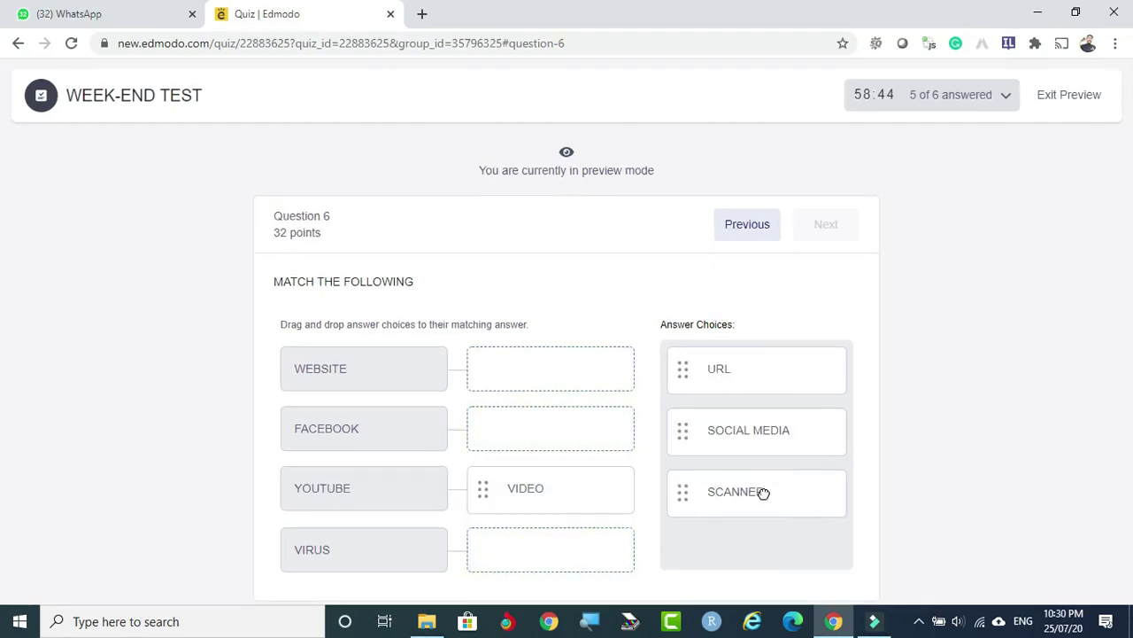
drag(762, 494, 579, 544)
drag(788, 436, 582, 443)
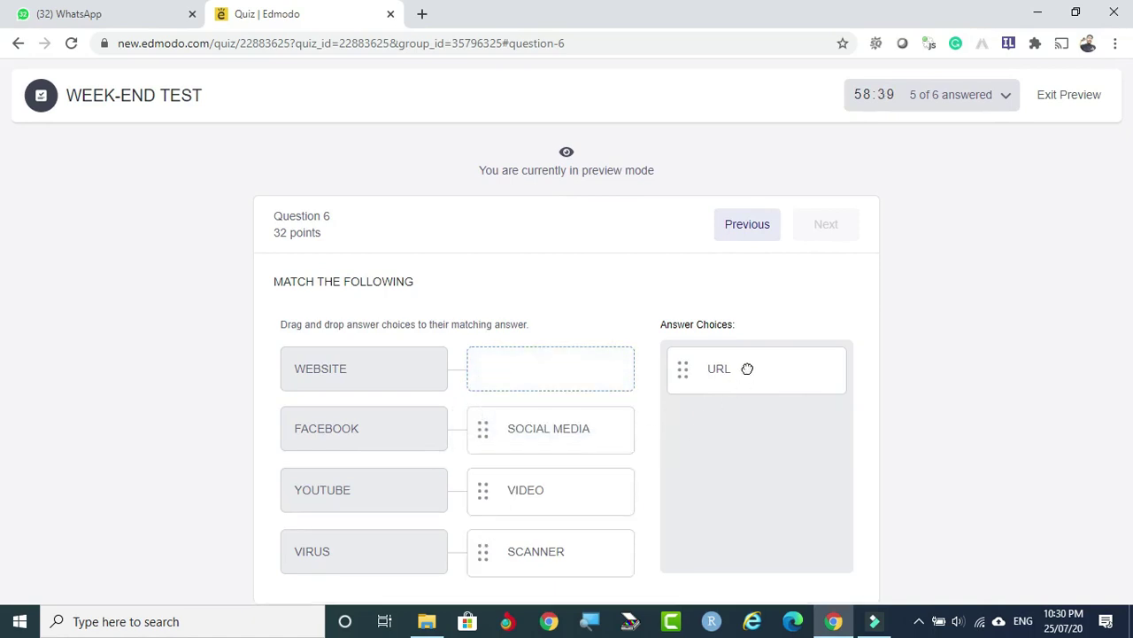
drag(749, 369, 576, 369)
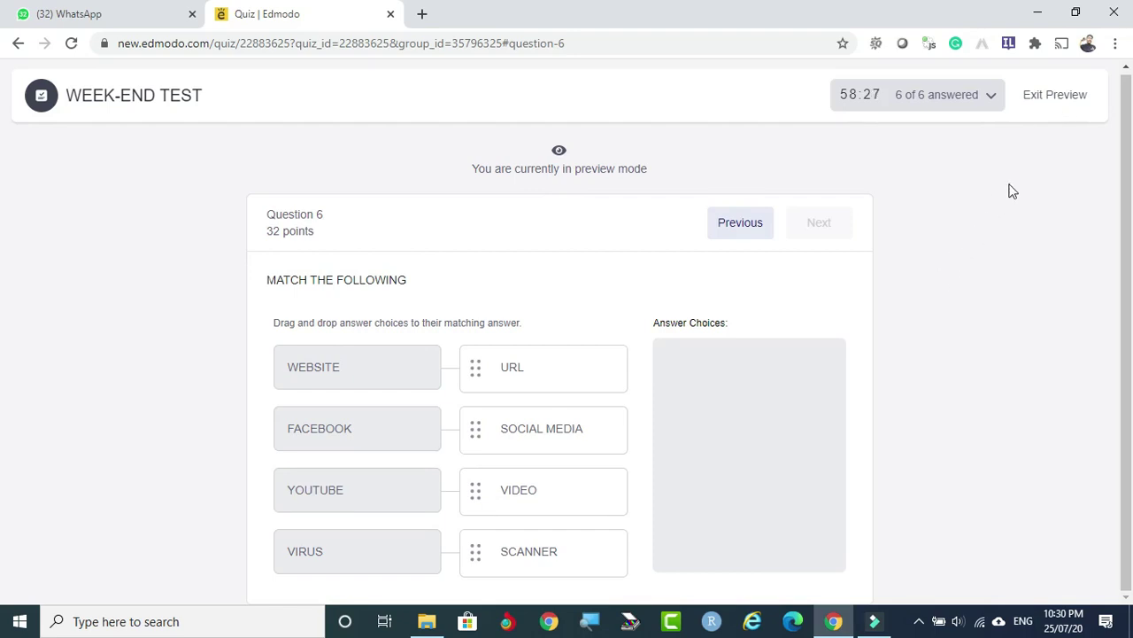
click(1063, 97)
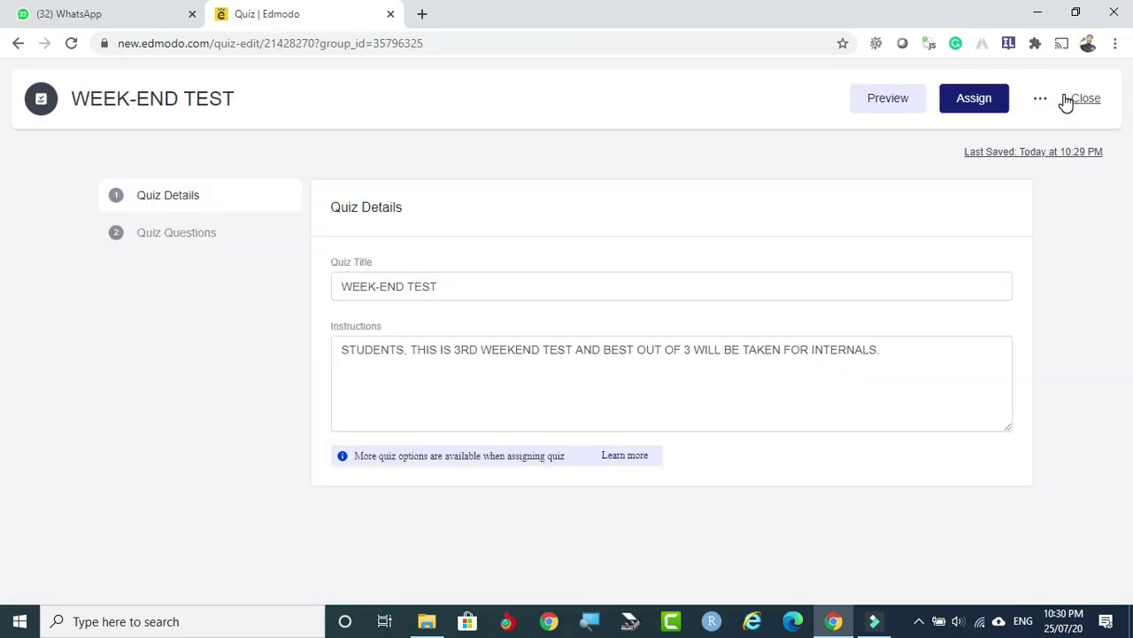
Open the Assign dialog for WEEK-END TEST and check the Web And Social Media Analytics student list.
click(990, 99)
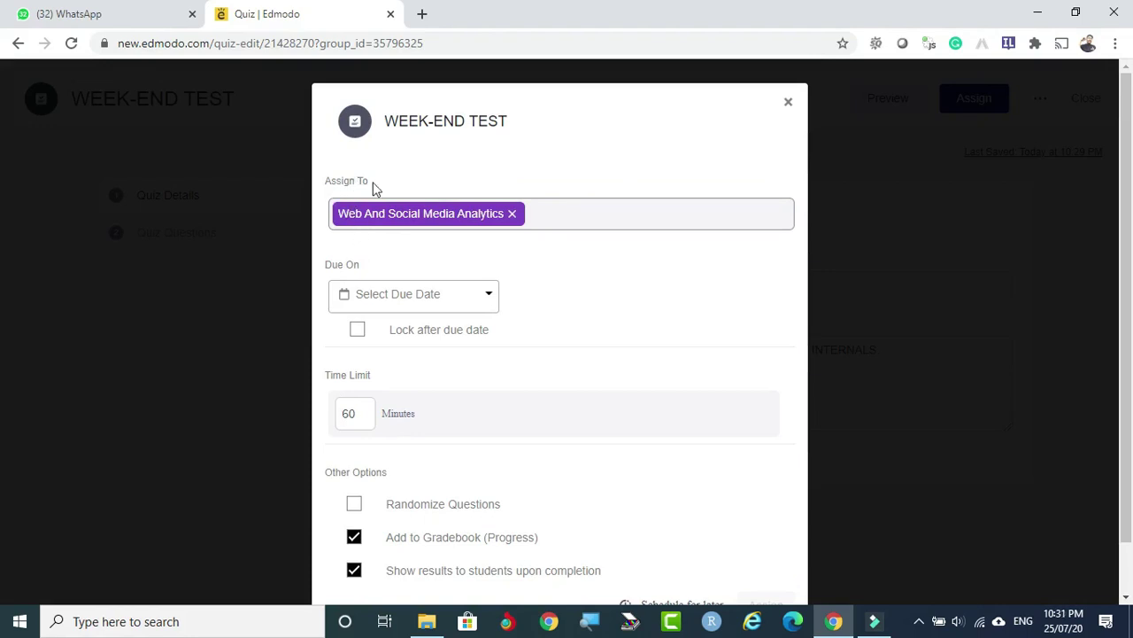
click(591, 208)
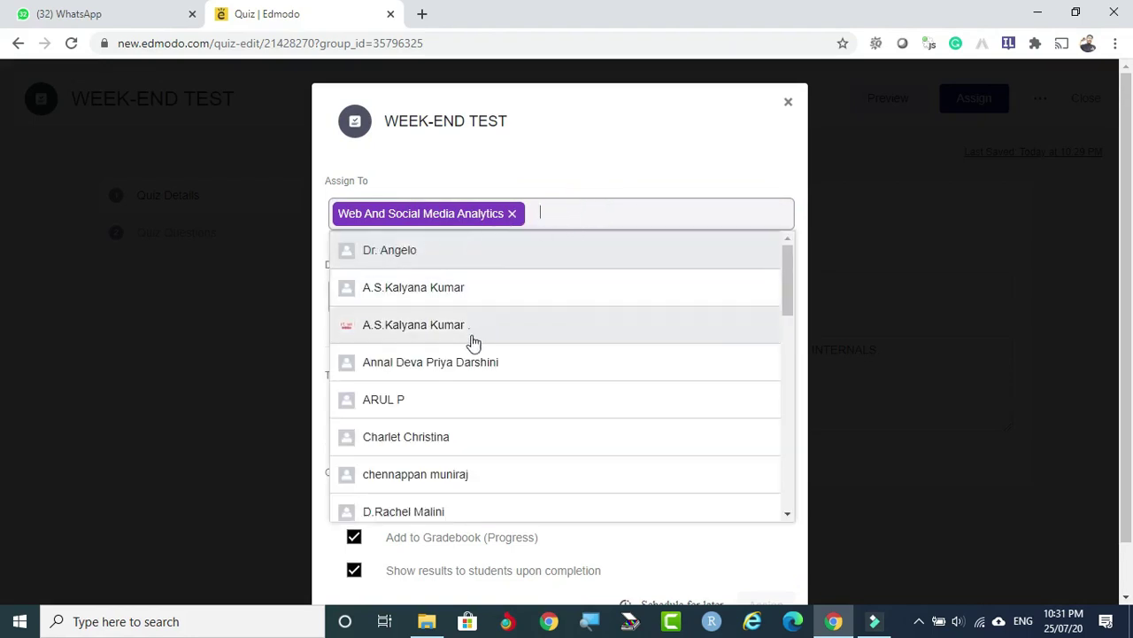
click(580, 212)
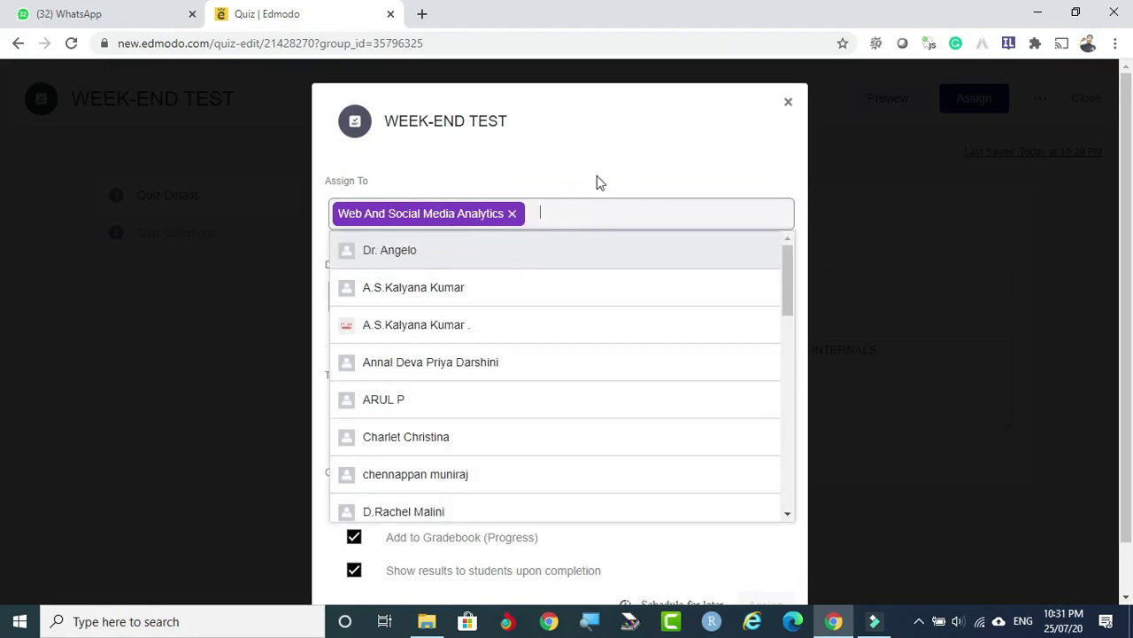
click(614, 149)
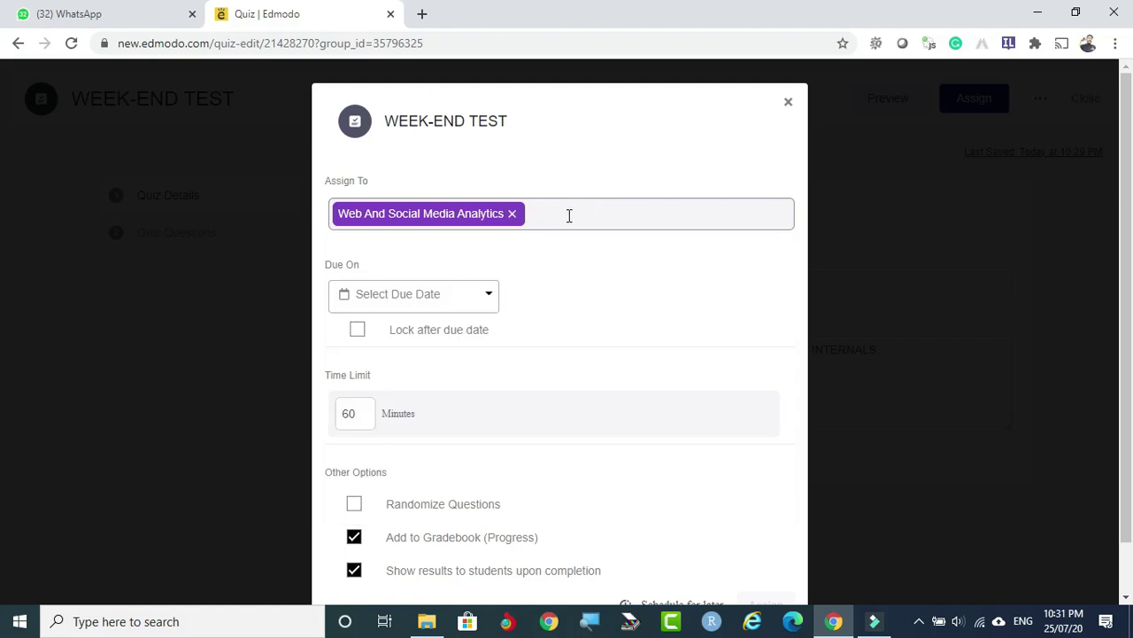
click(575, 212)
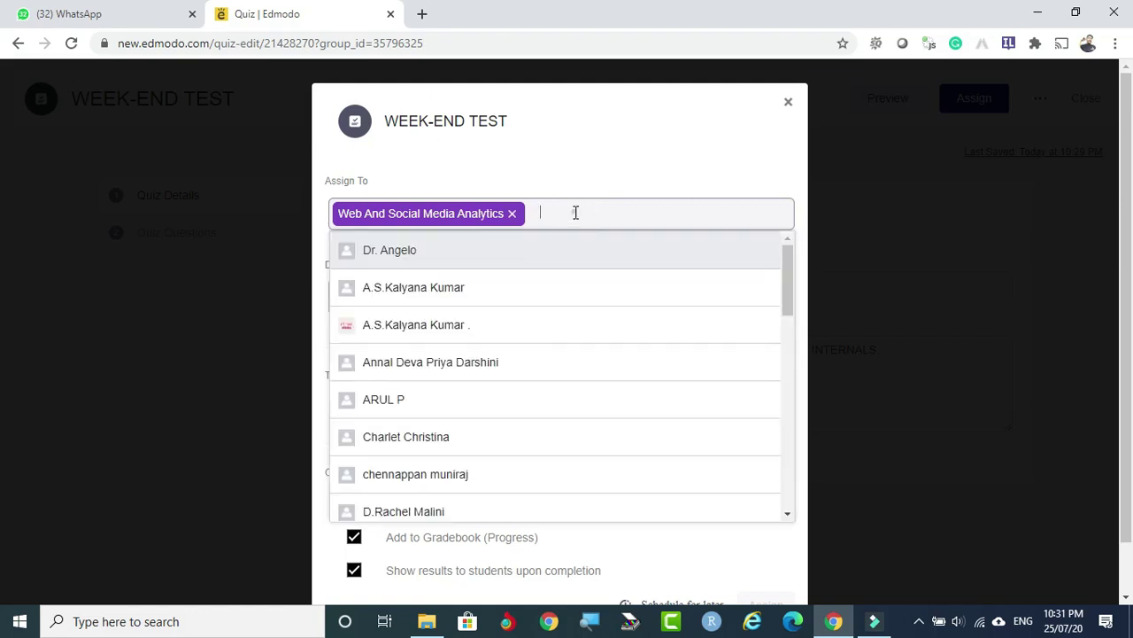
click(615, 148)
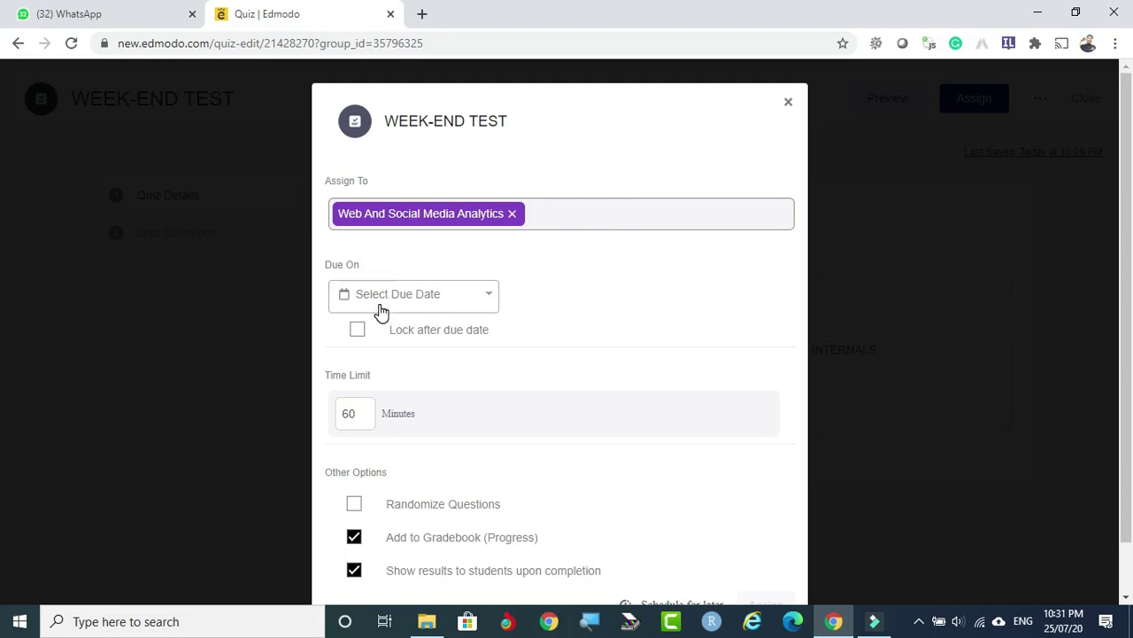
Give the quiz a 10-minute time limit and turn on Randomize Questions.
click(491, 295)
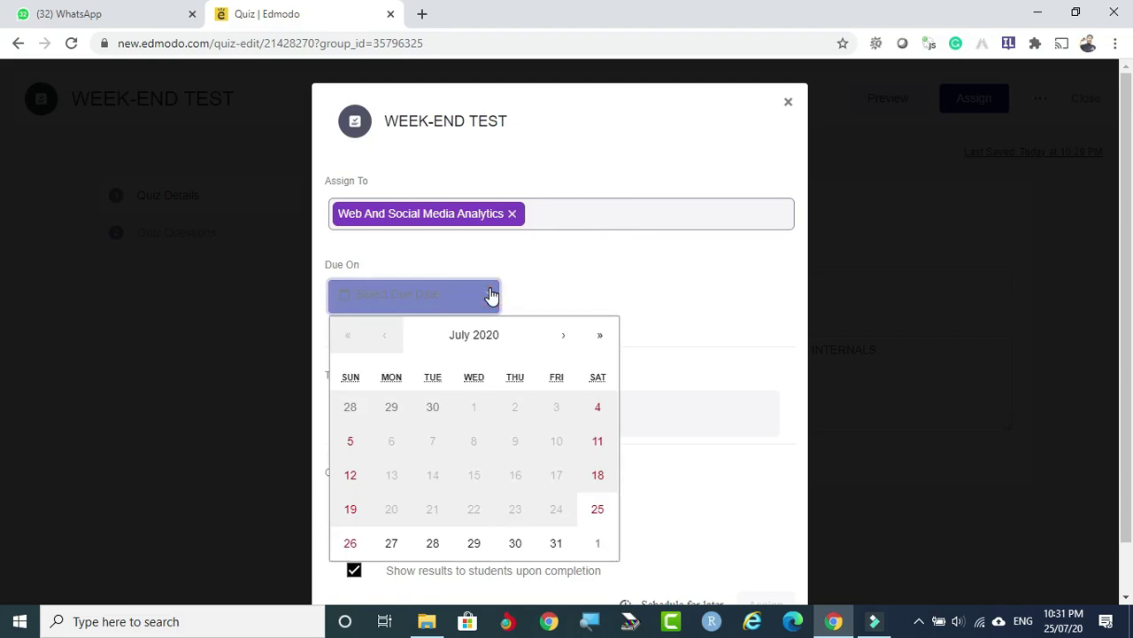
click(490, 294)
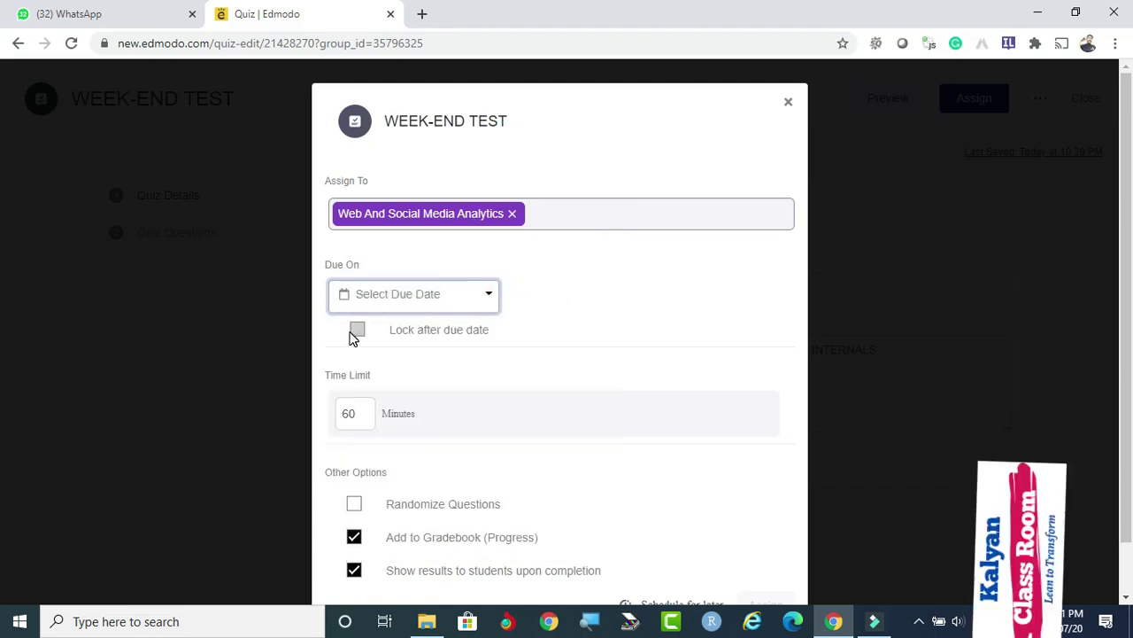
click(348, 409)
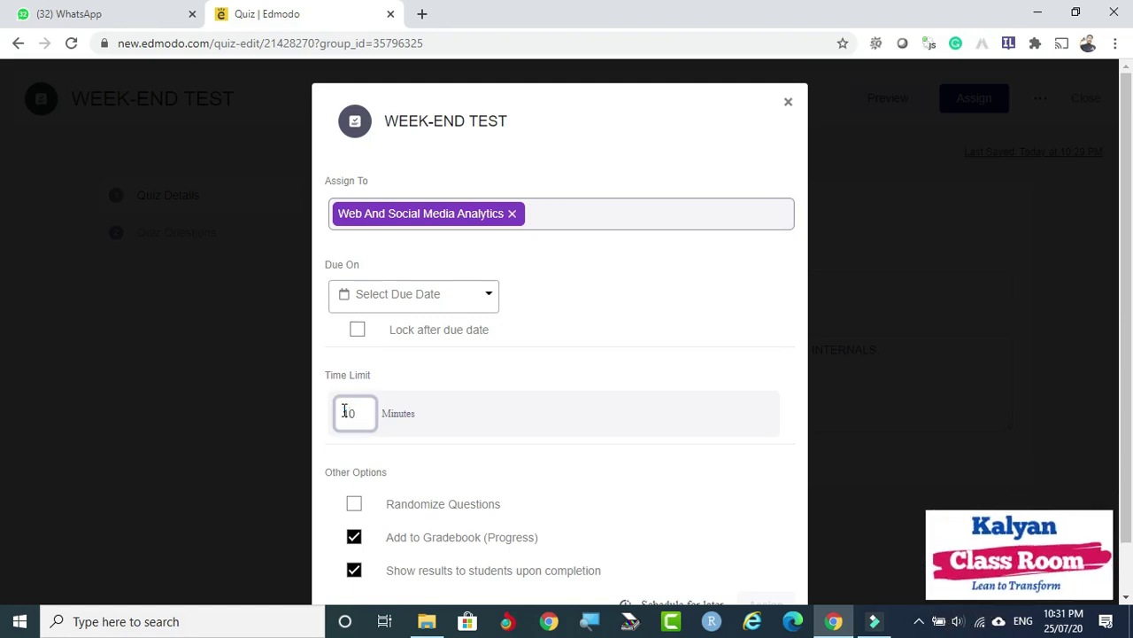
click(642, 336)
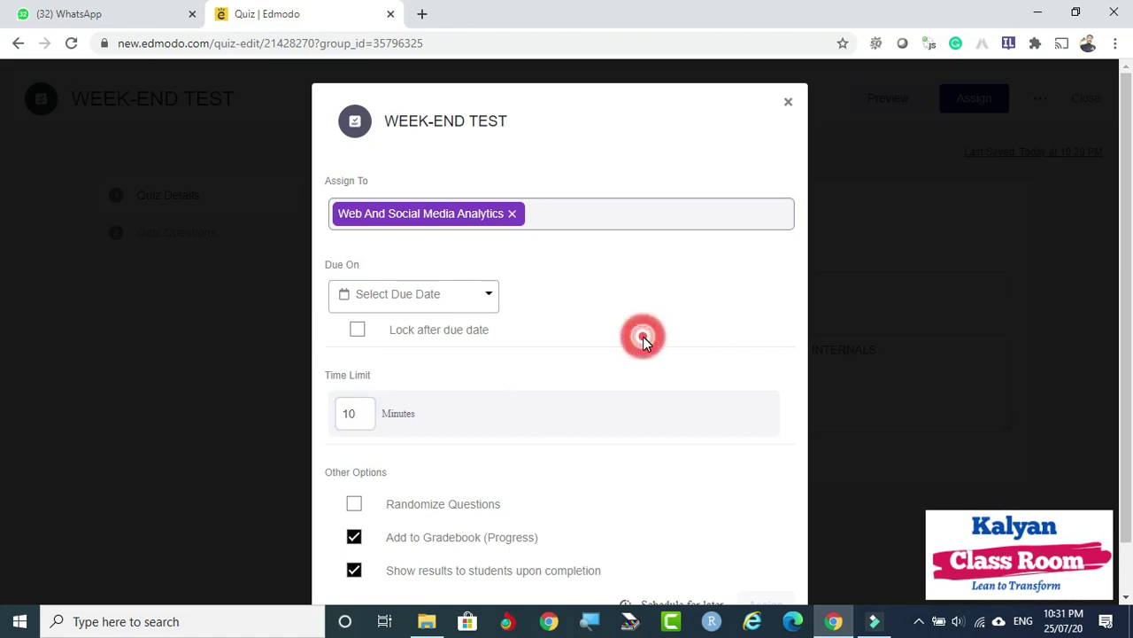
scroll(584, 402, down, 1)
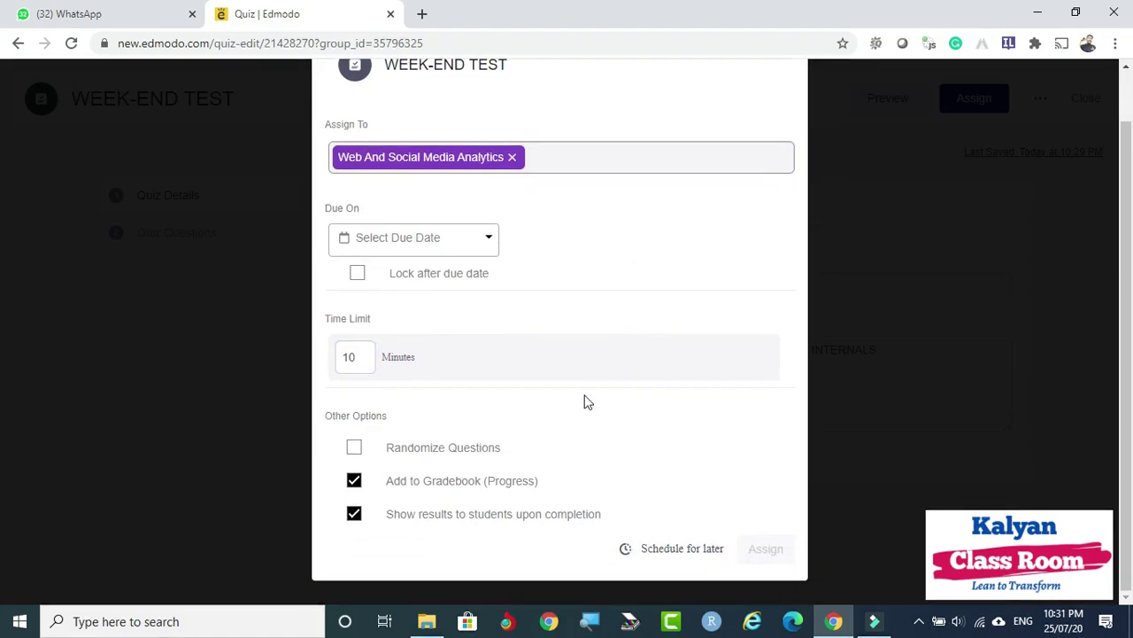
click(355, 448)
scroll(693, 358, up, 1)
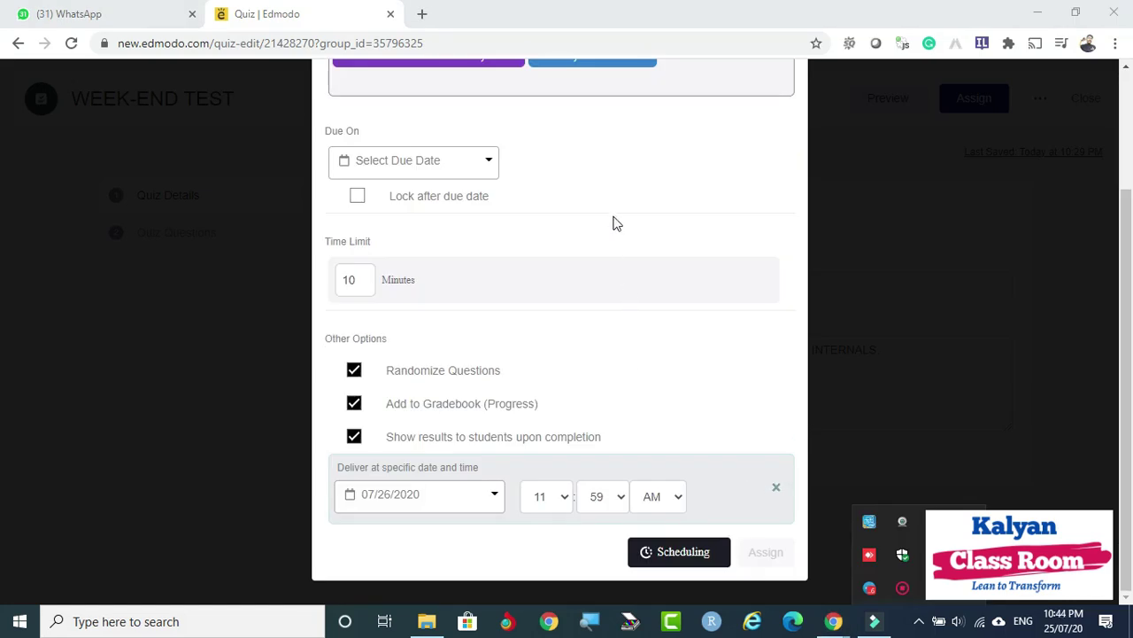
Set due date July 27, time limit 10 minutes, randomized questions, and assign the quiz.
click(489, 161)
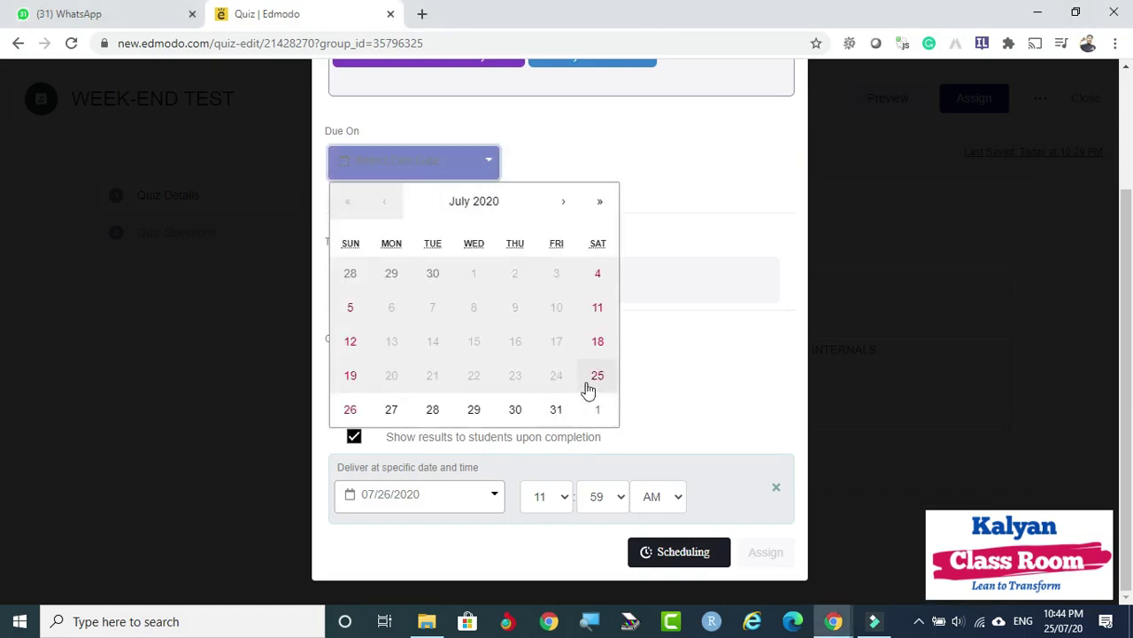
scroll(567, 399, up, 2)
click(391, 543)
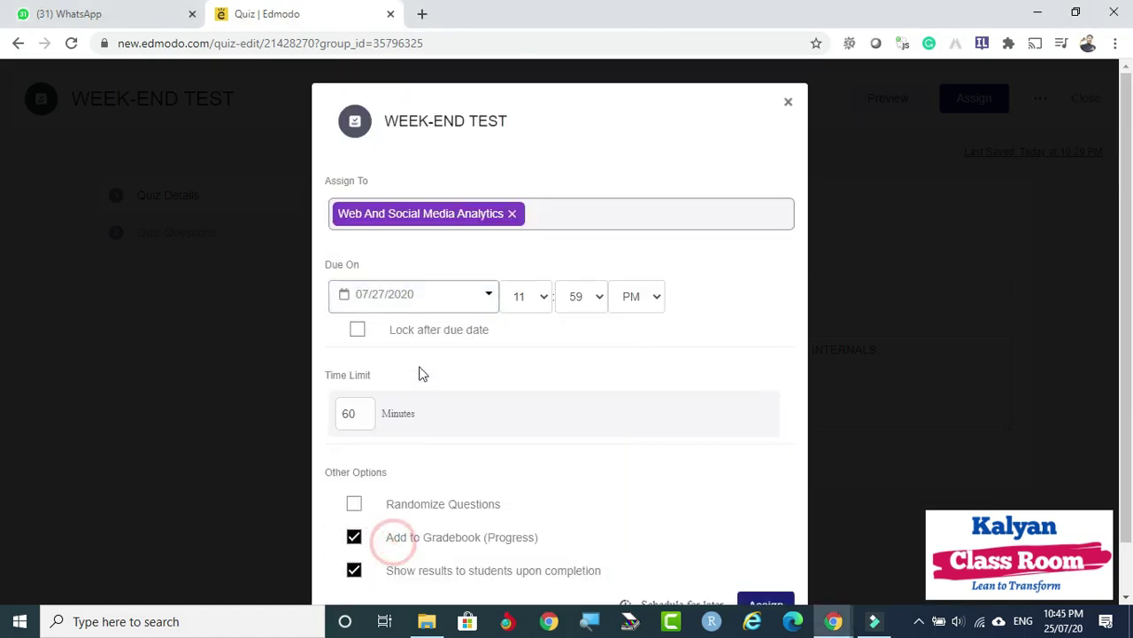
scroll(409, 375, down, 1)
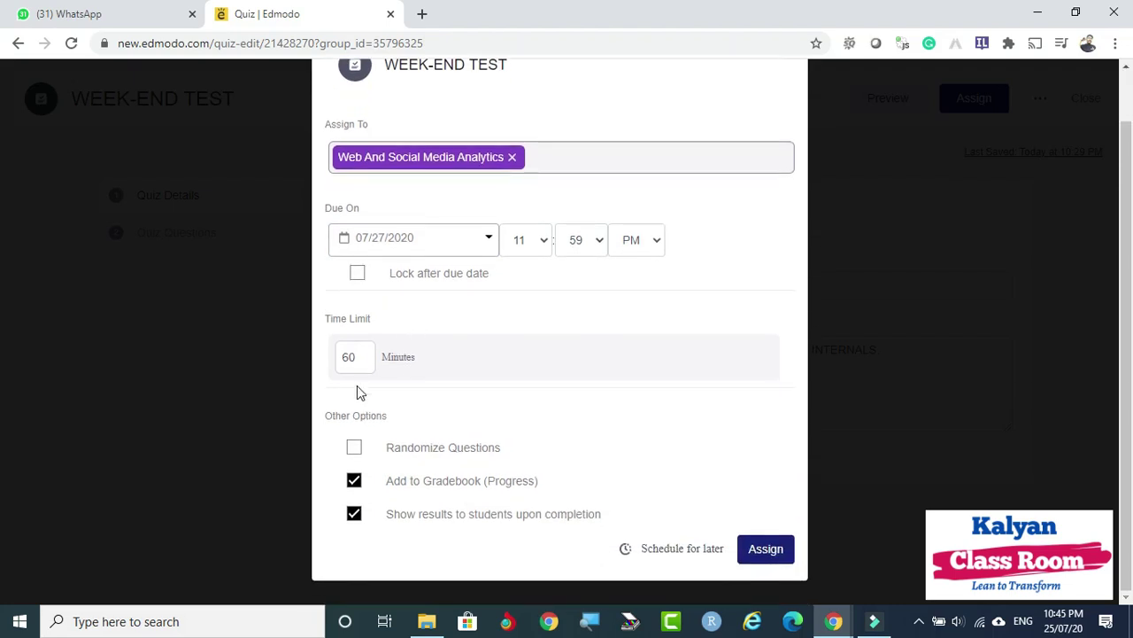
drag(357, 357, 337, 360)
text(1)
click(354, 447)
click(759, 549)
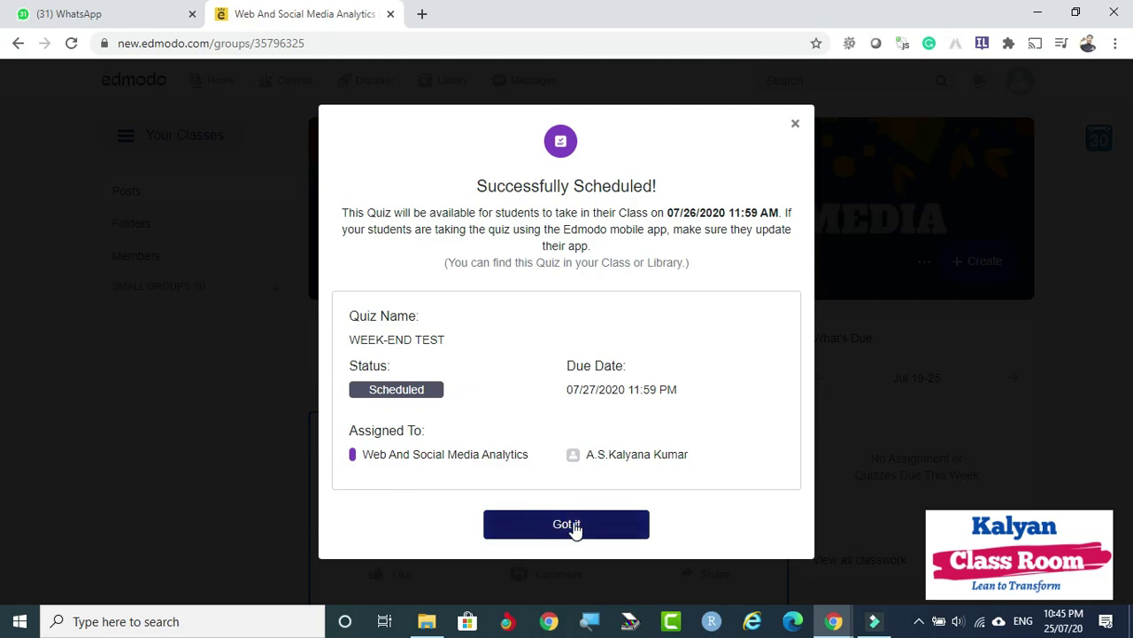
Dismiss the Successfully Scheduled confirmation, scan the class feed, and open the screen recorder's options.
click(574, 526)
scroll(742, 461, down, 1)
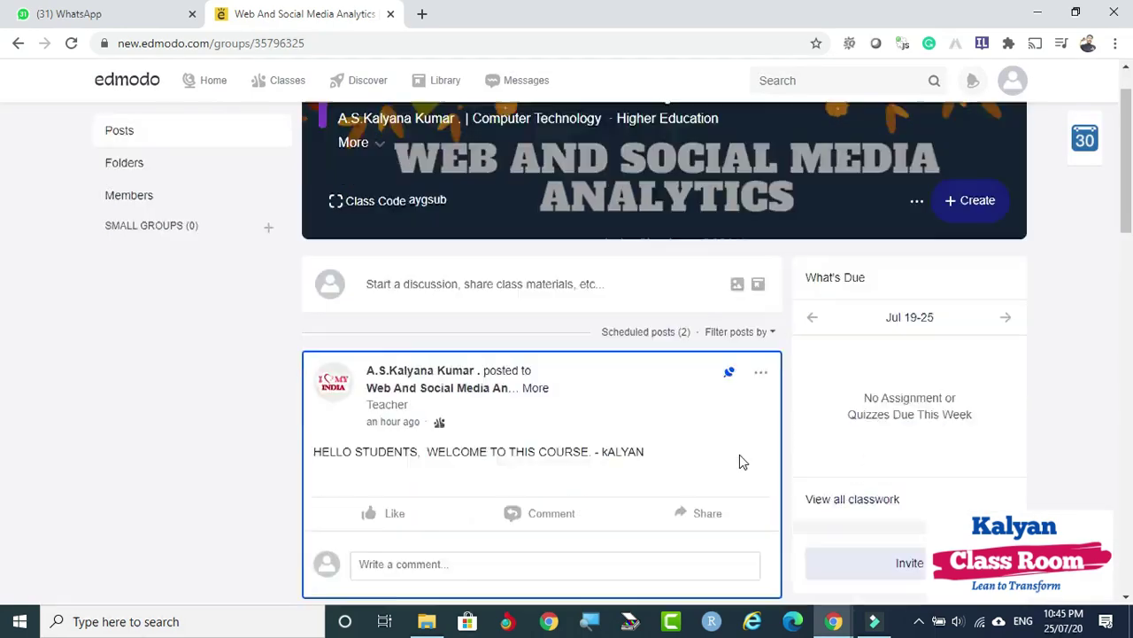
scroll(739, 454, down, 9)
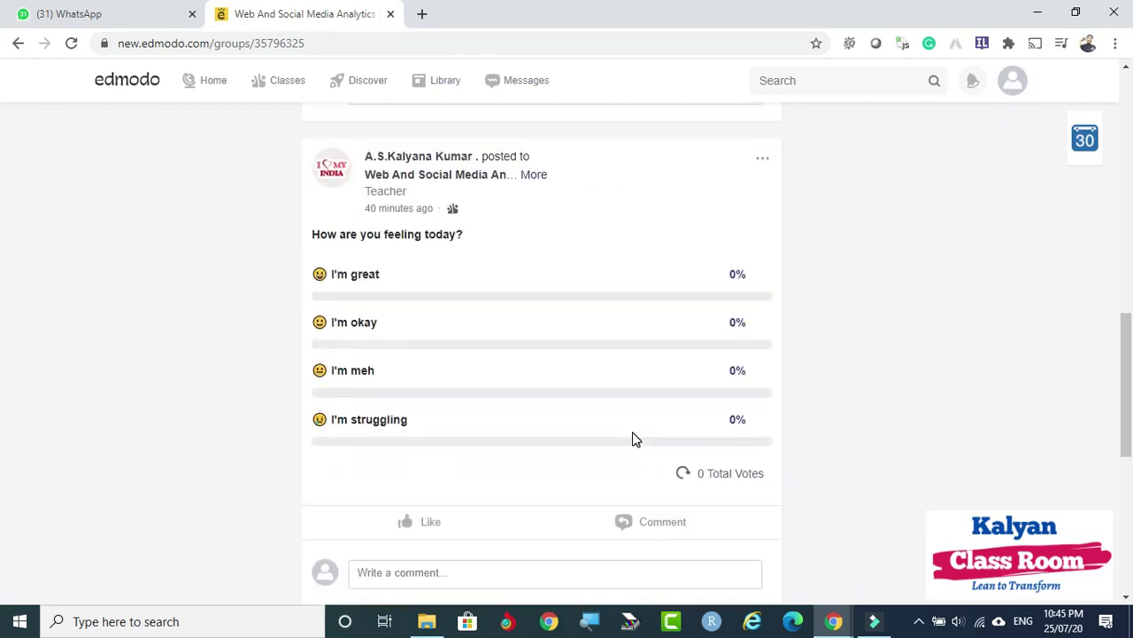
scroll(634, 438, up, 10)
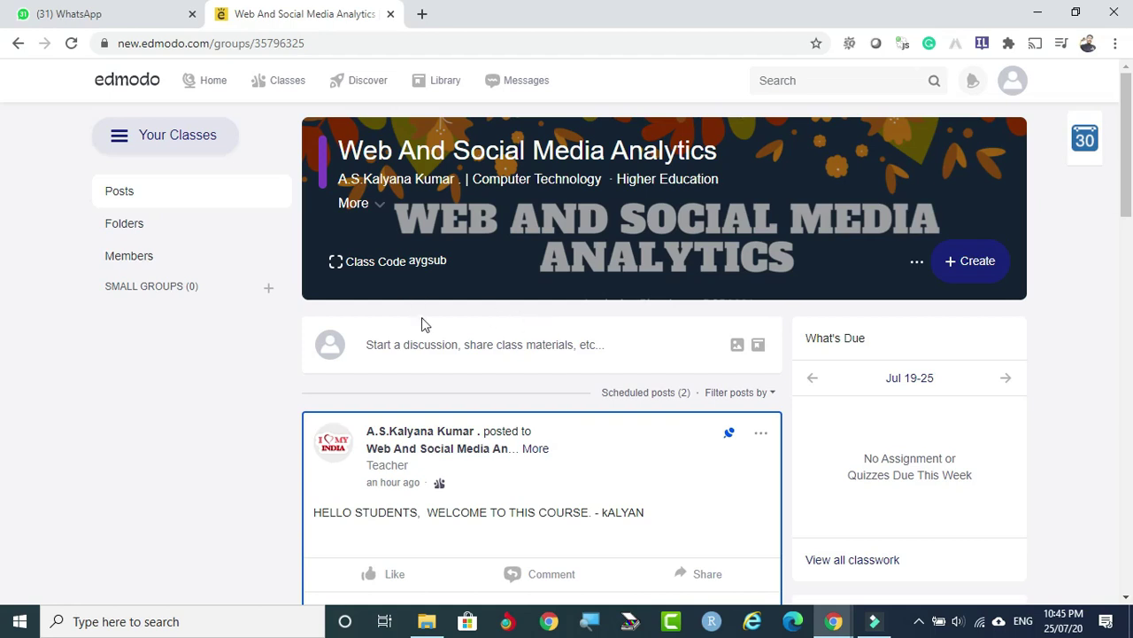
click(919, 623)
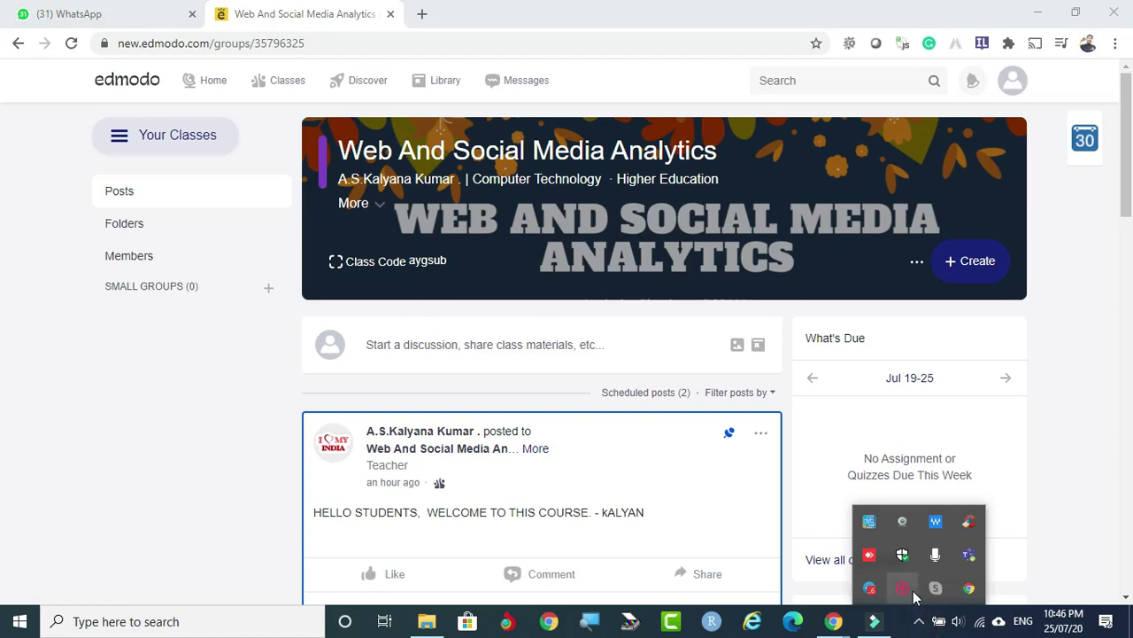
right_click(905, 589)
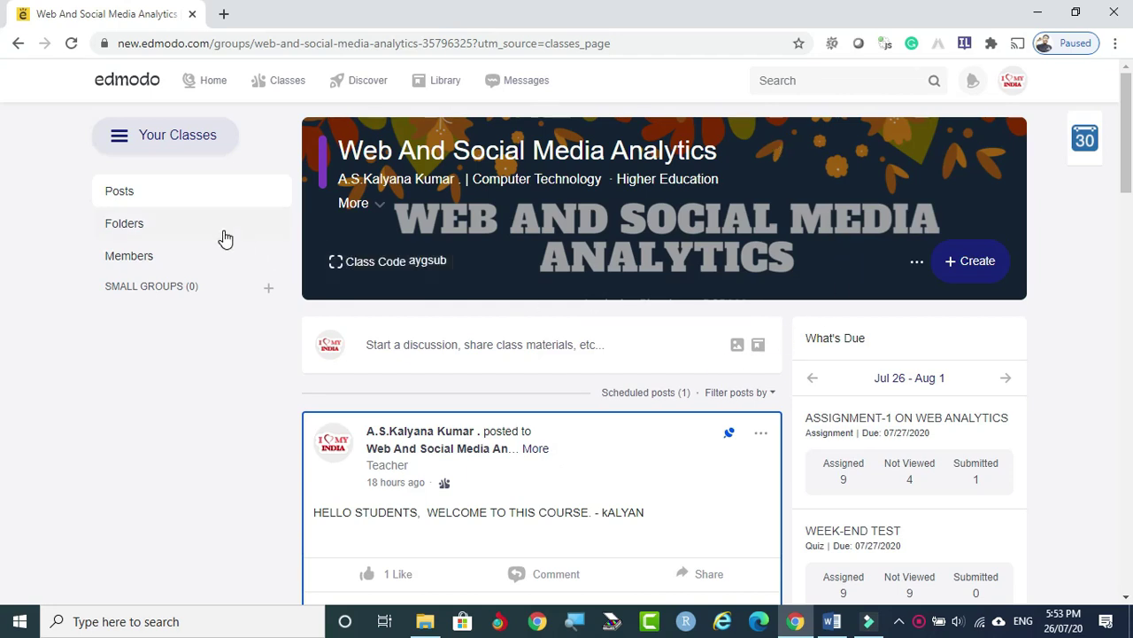
Go Home, then Classes, to review WEEK-END TEST and ASSIGNMENT-1 on My Classes.
click(211, 82)
click(284, 82)
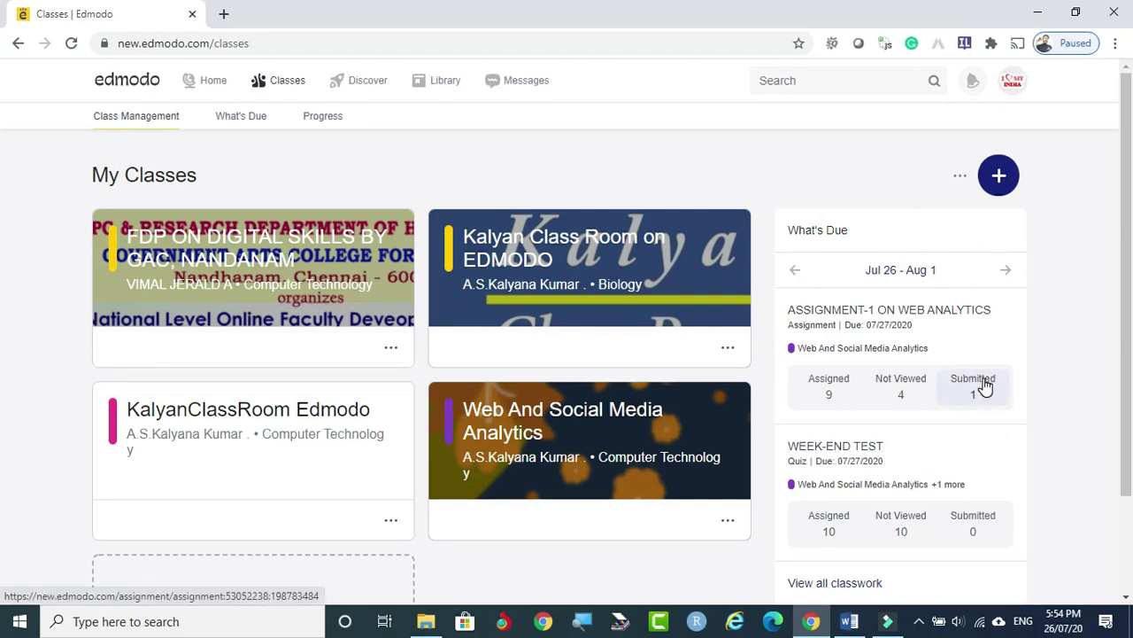
scroll(984, 387, down, 1)
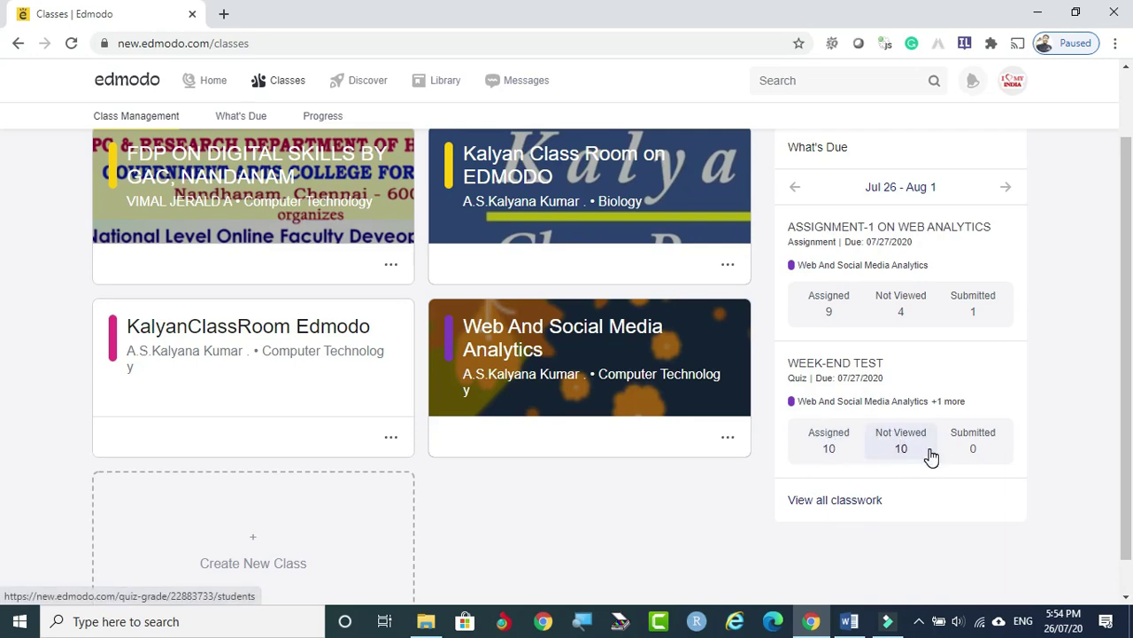
scroll(892, 403, up, 1)
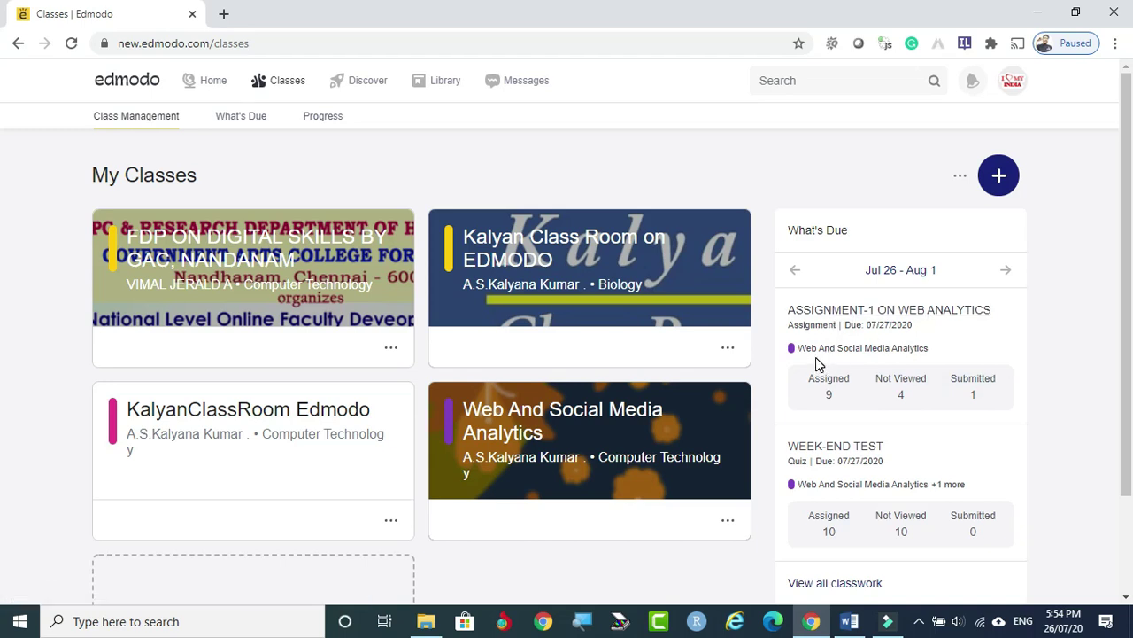
Open ASSIGNMENT-1's submissions, select the turned-in student, and bring up their grading form.
click(979, 389)
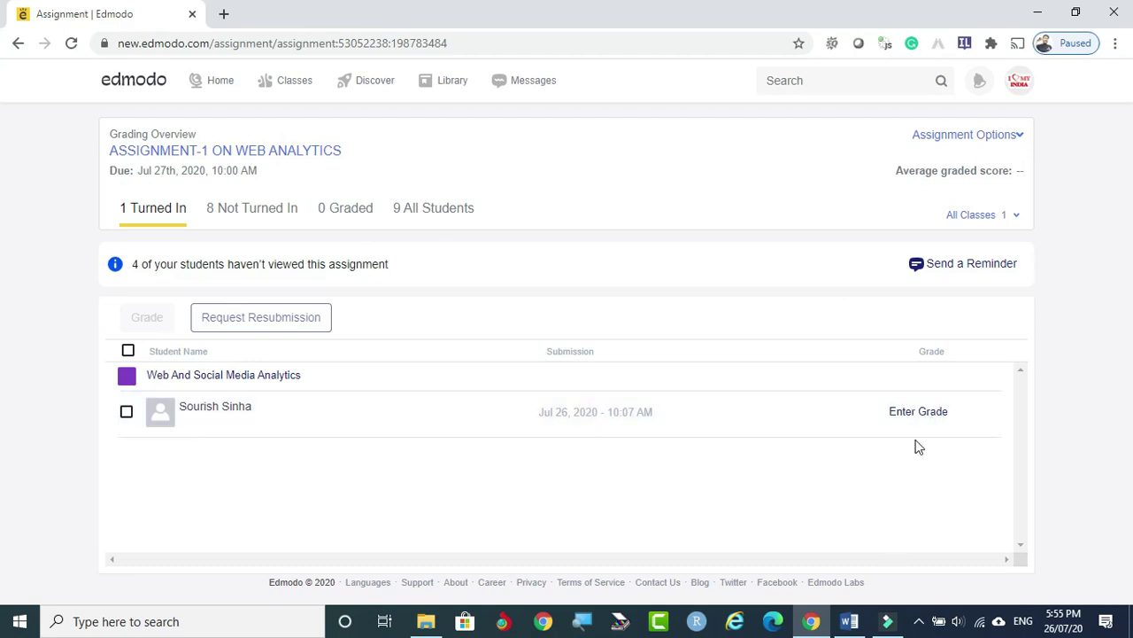
click(931, 419)
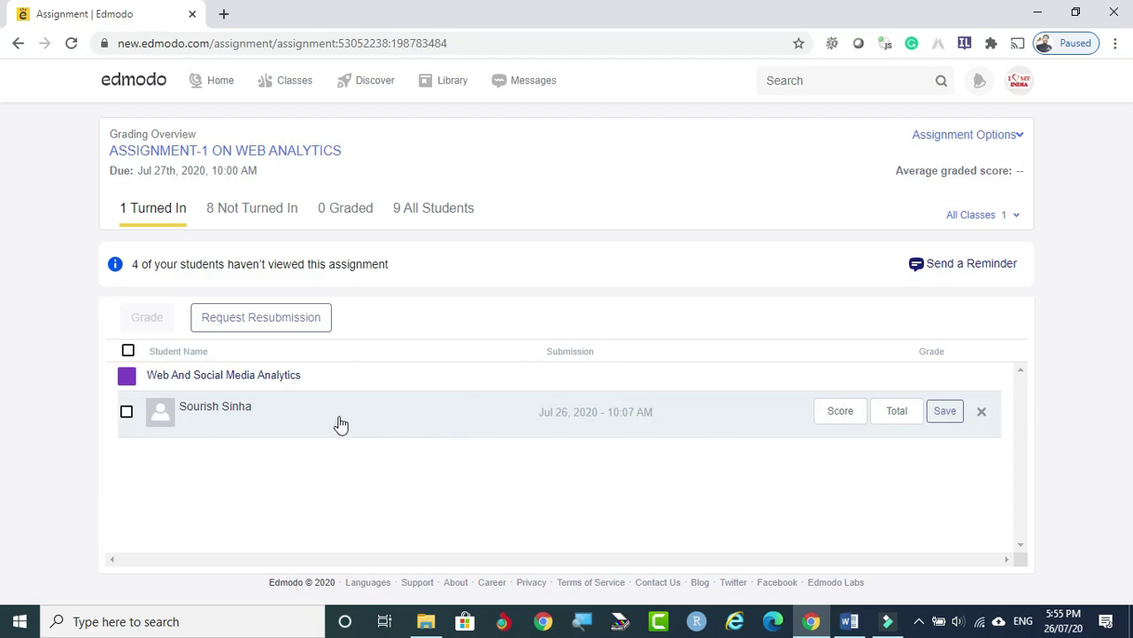
click(126, 412)
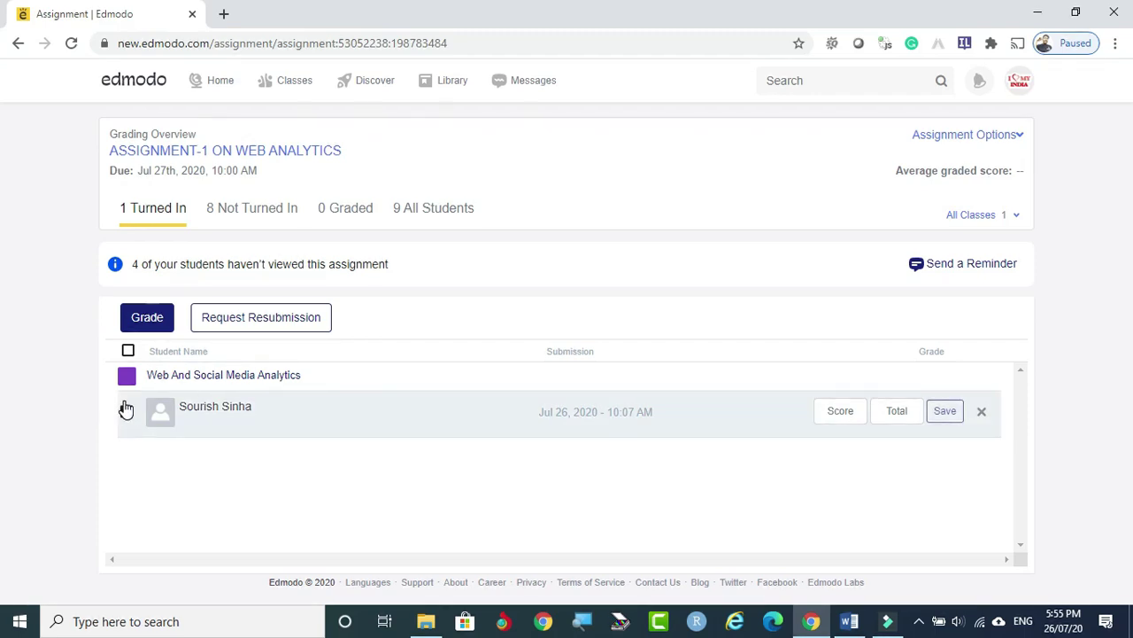
click(148, 323)
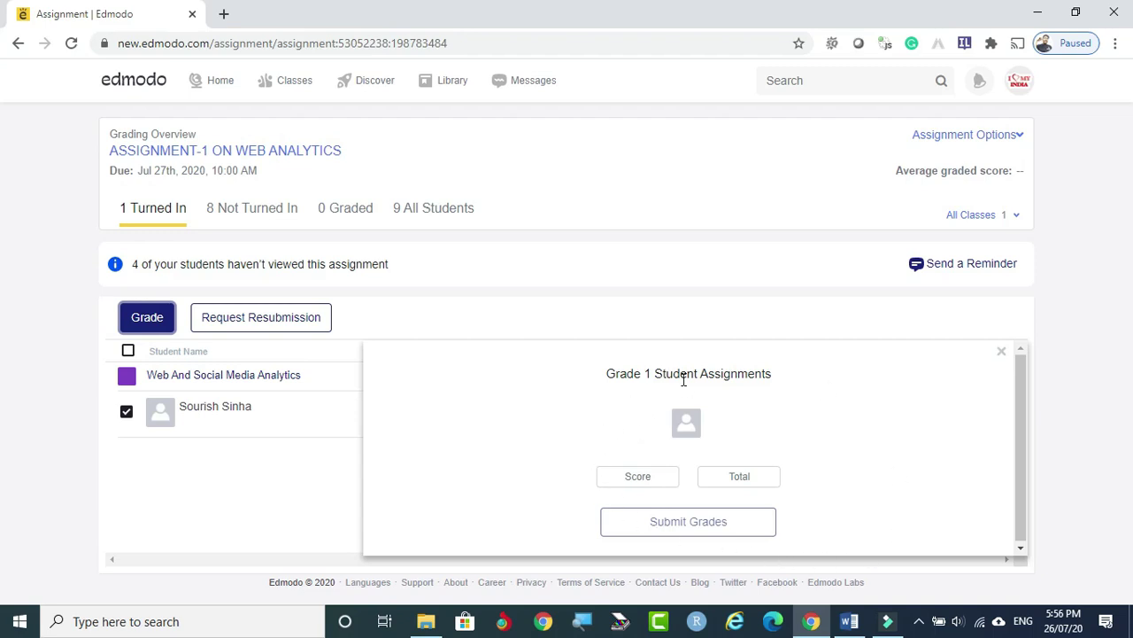
Attempt to grade the ASSIGNMENT-1 submission in the grading panel and the student's row, without success.
click(648, 477)
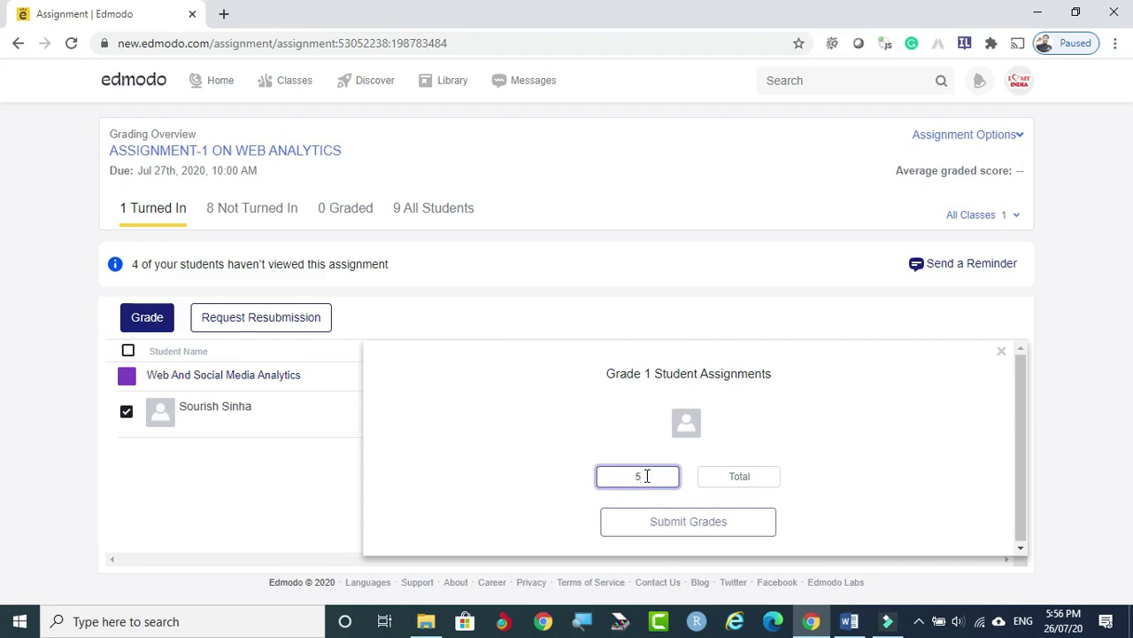
click(749, 476)
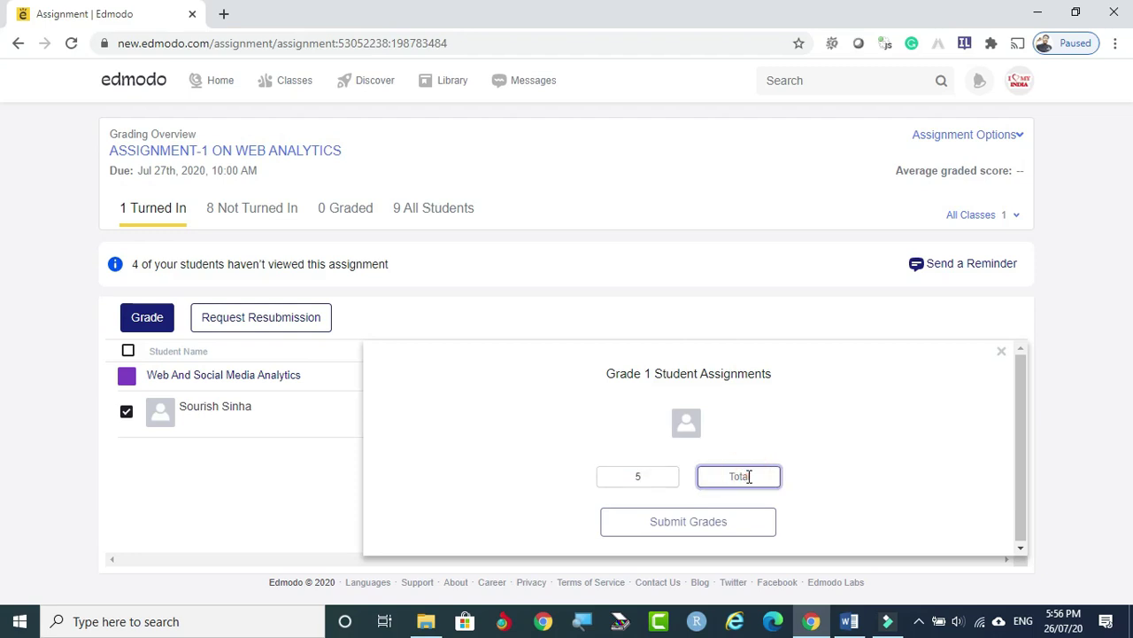
click(675, 525)
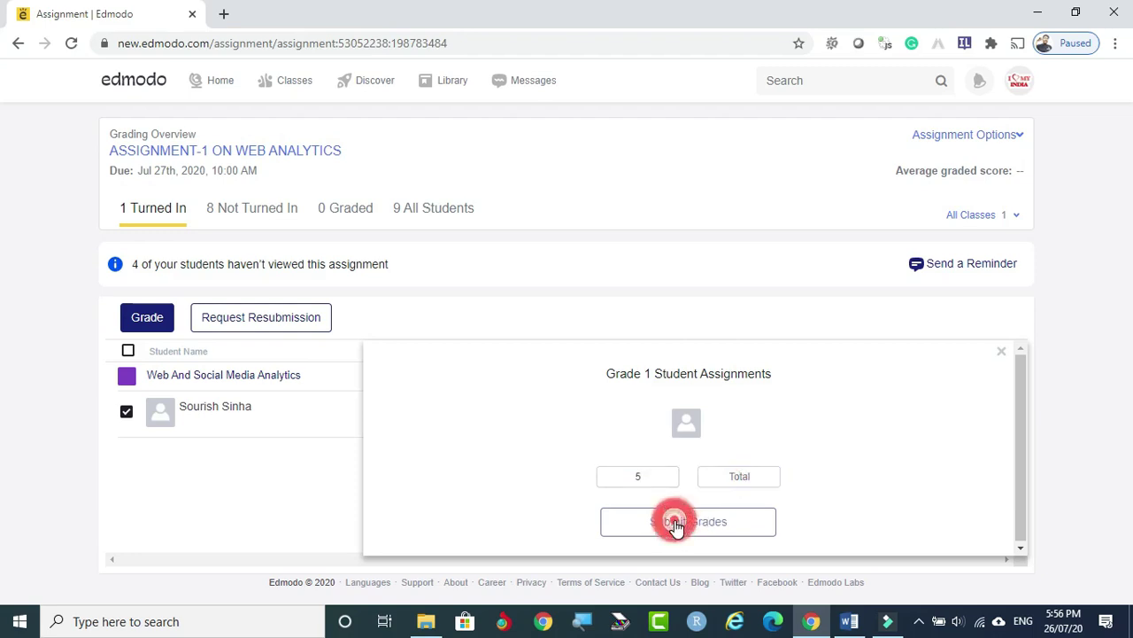
click(704, 527)
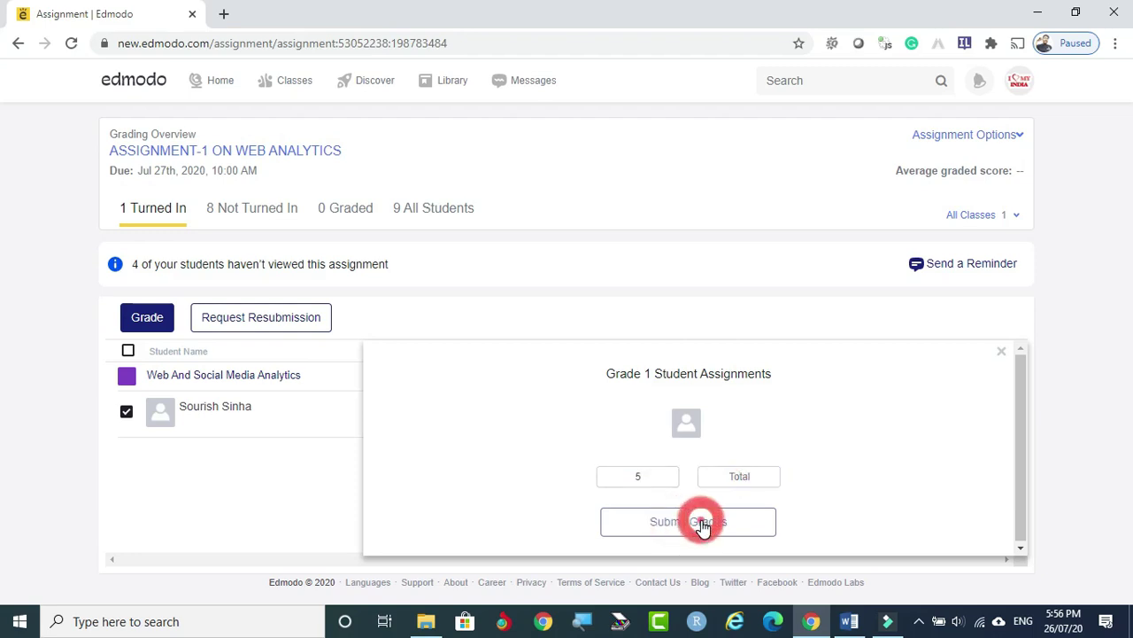
click(1017, 371)
click(753, 476)
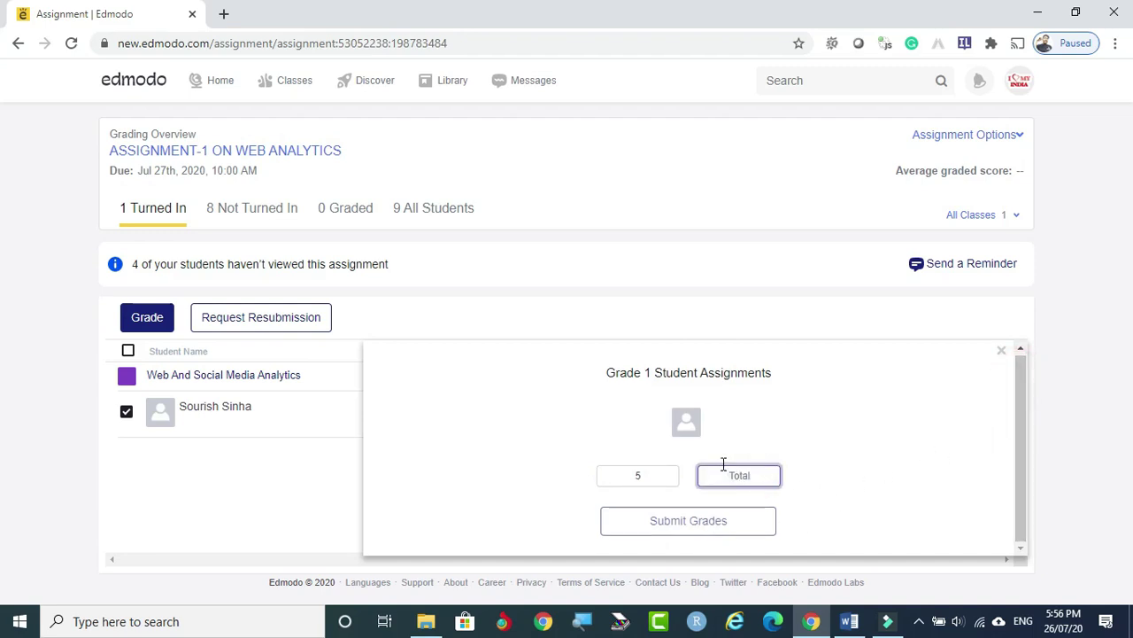
click(683, 414)
click(748, 475)
click(999, 356)
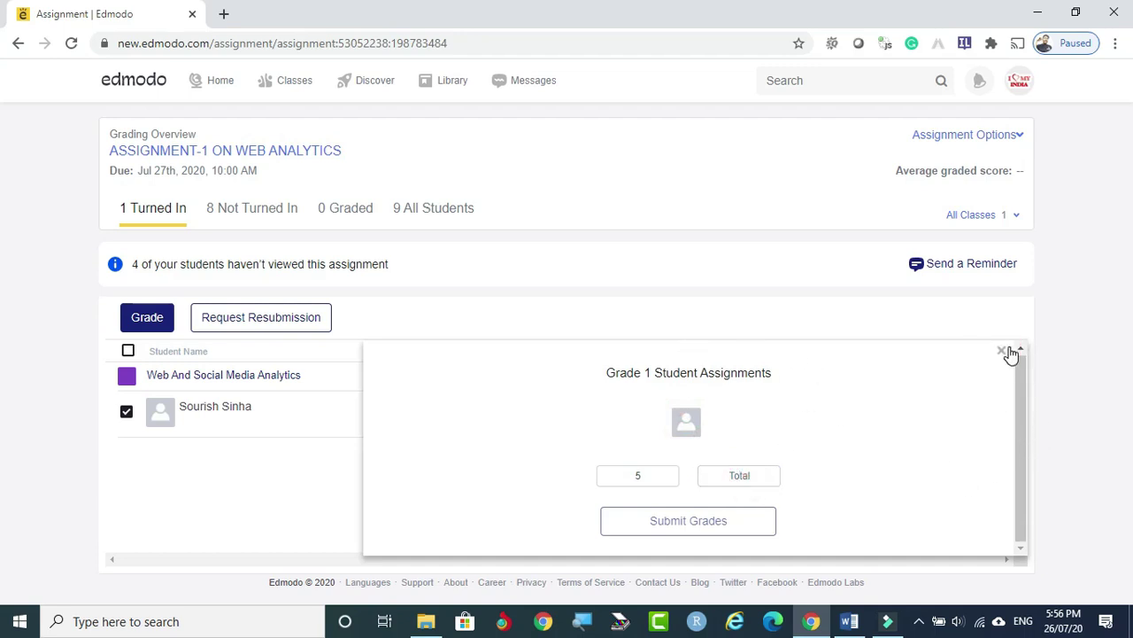
click(1001, 351)
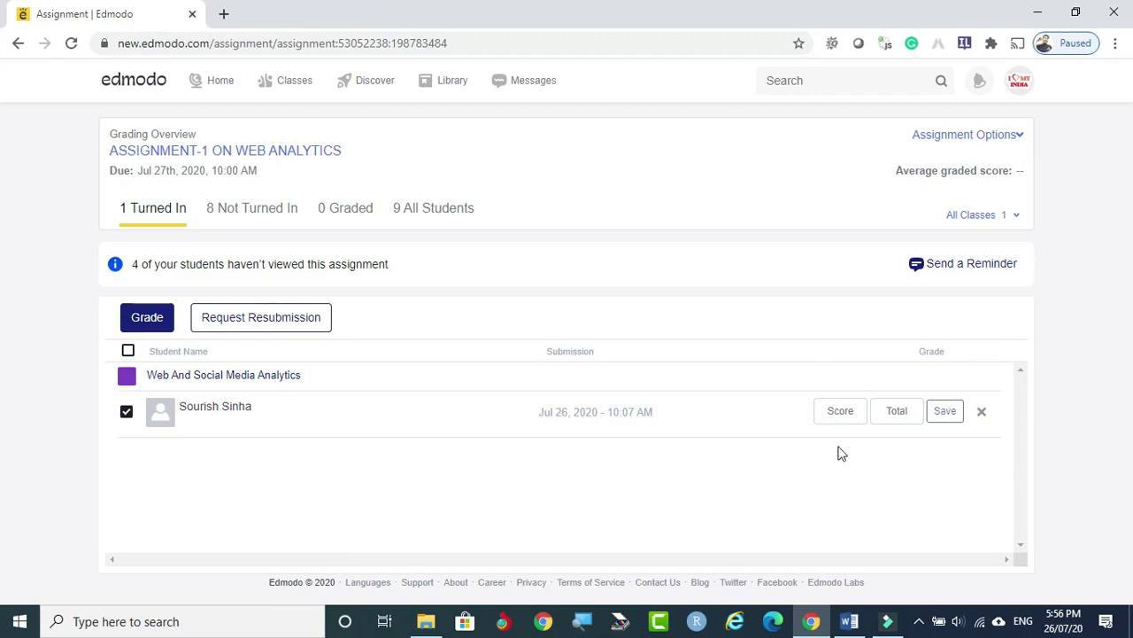
click(893, 409)
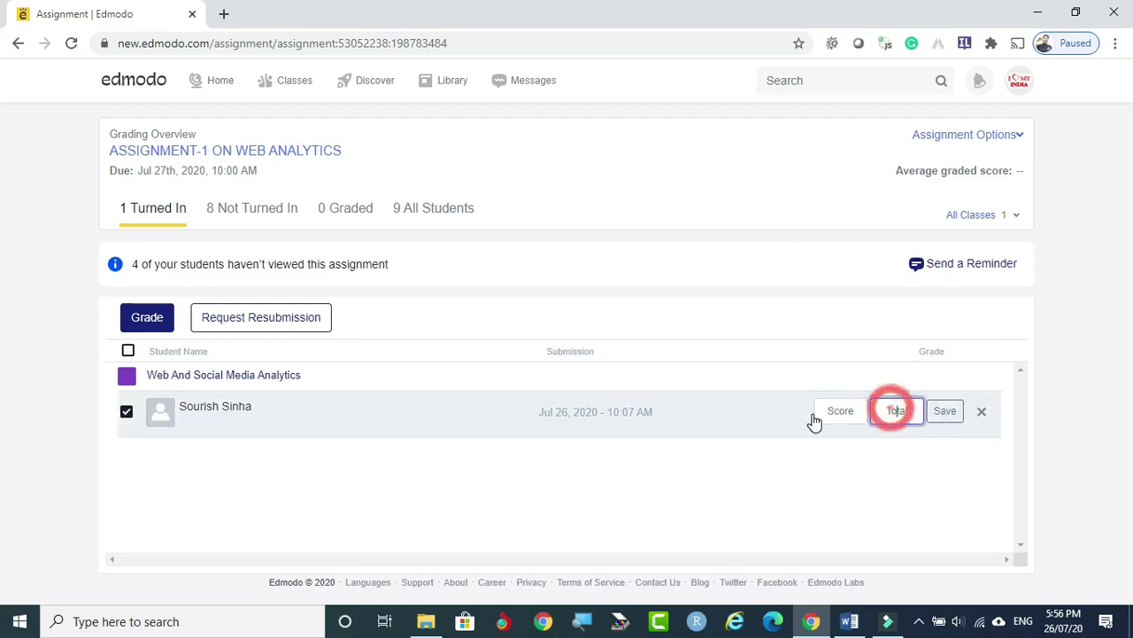
click(837, 412)
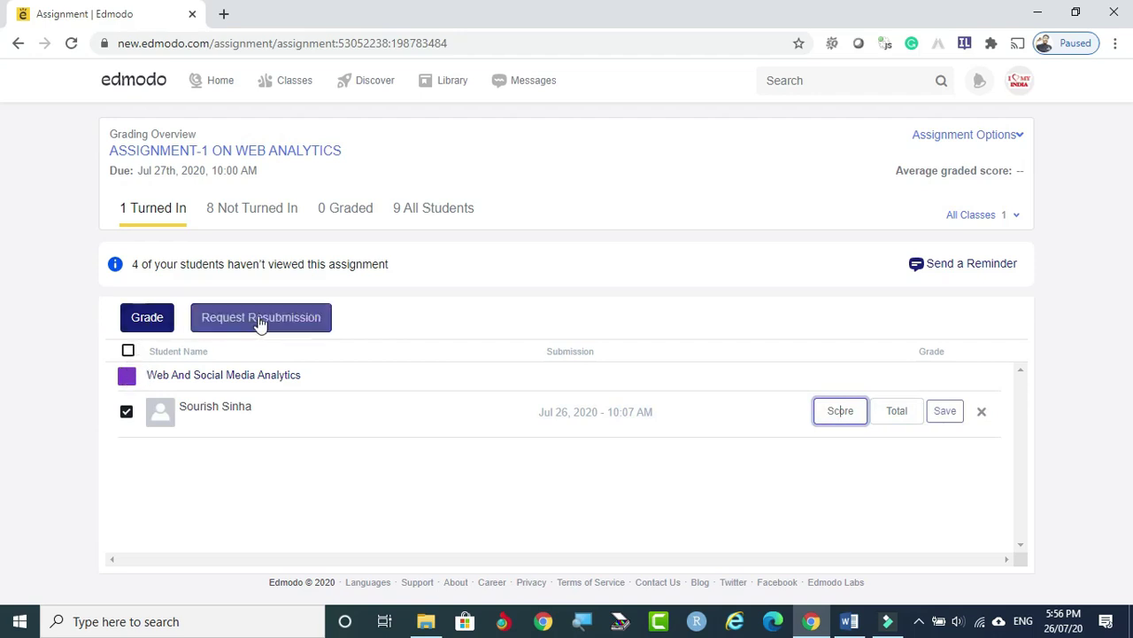
Reopen grading for the selected student, enter Score 5 and Total 6, and submit.
click(147, 319)
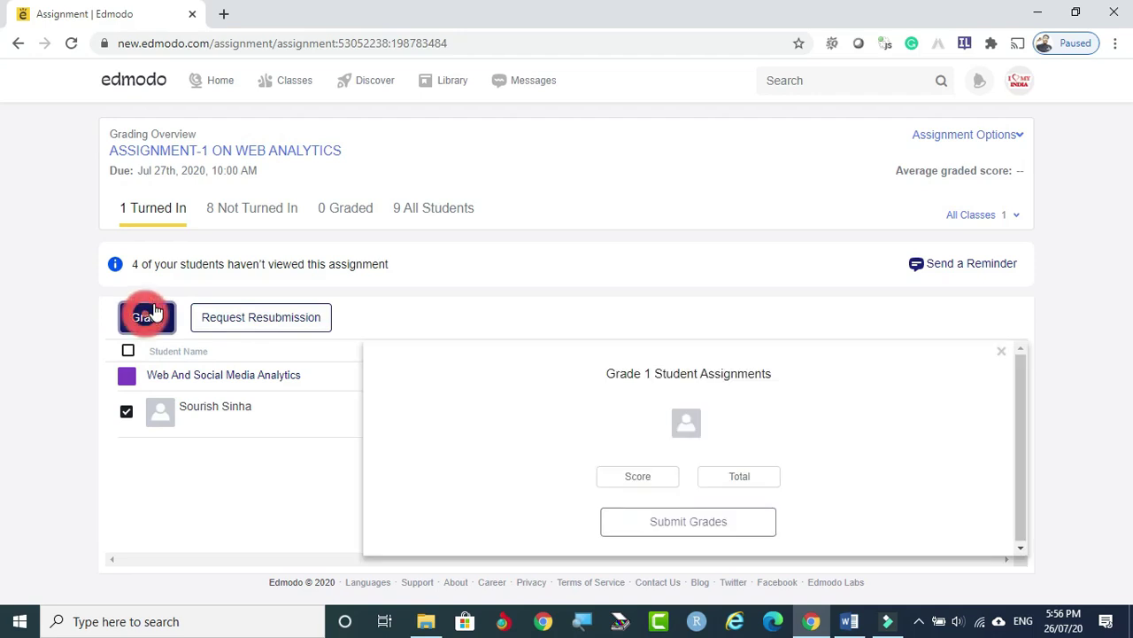
click(636, 481)
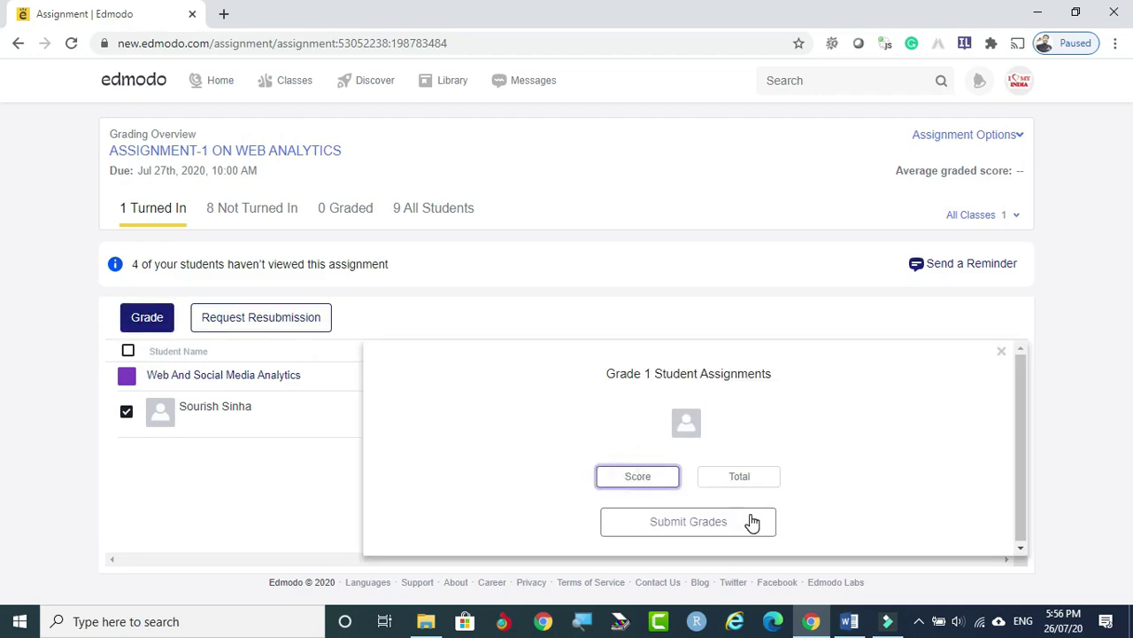
text(5)
click(737, 476)
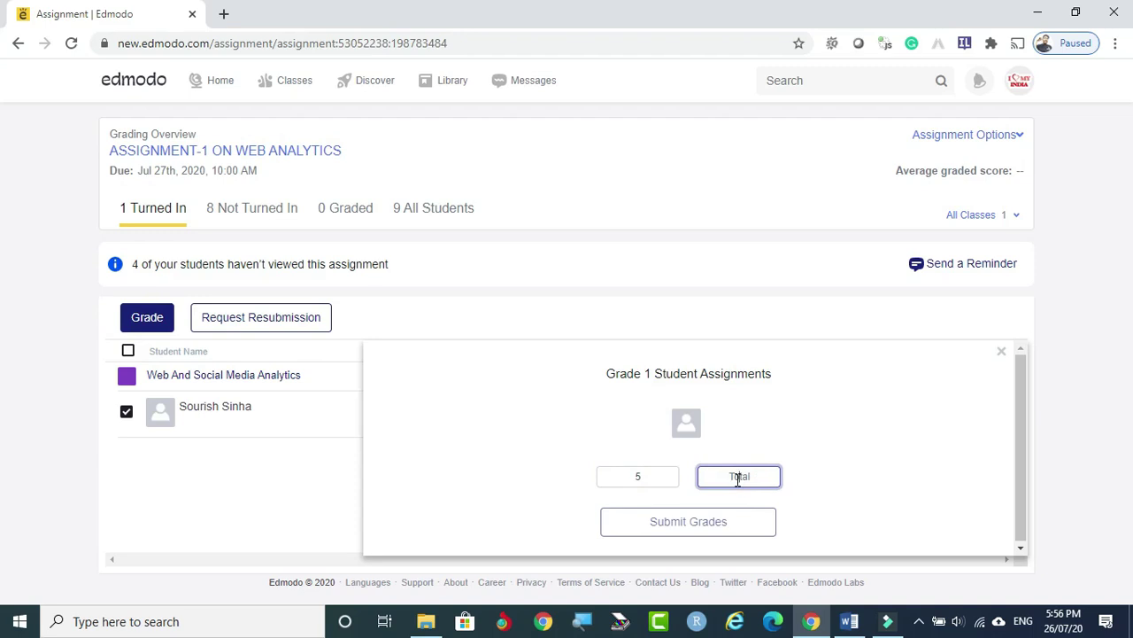
text(6)
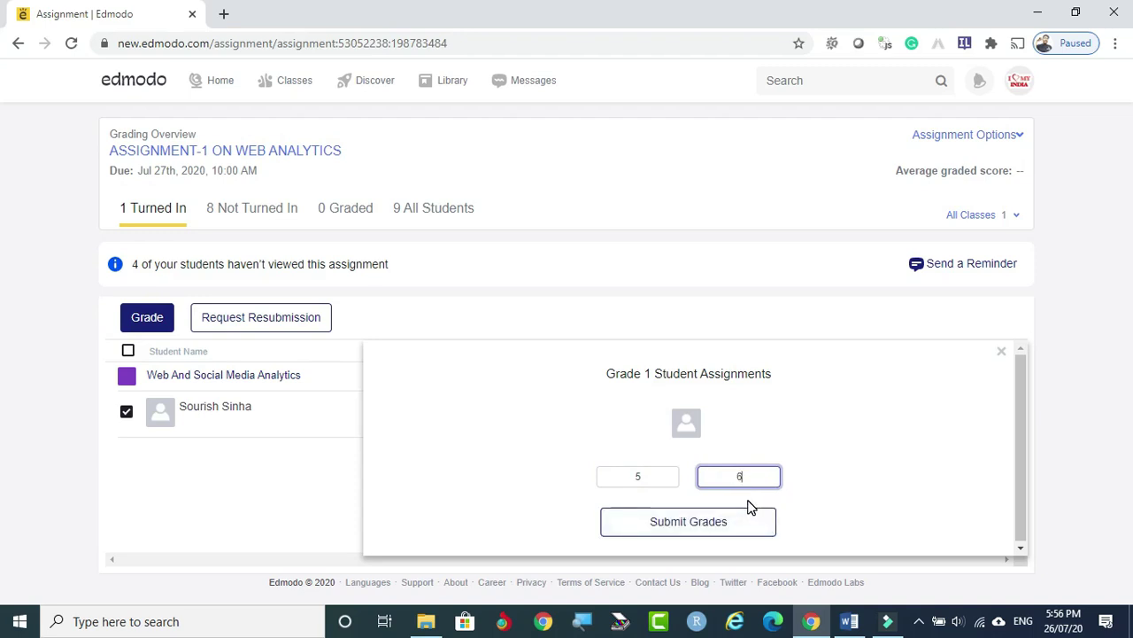
key(BackSpace)
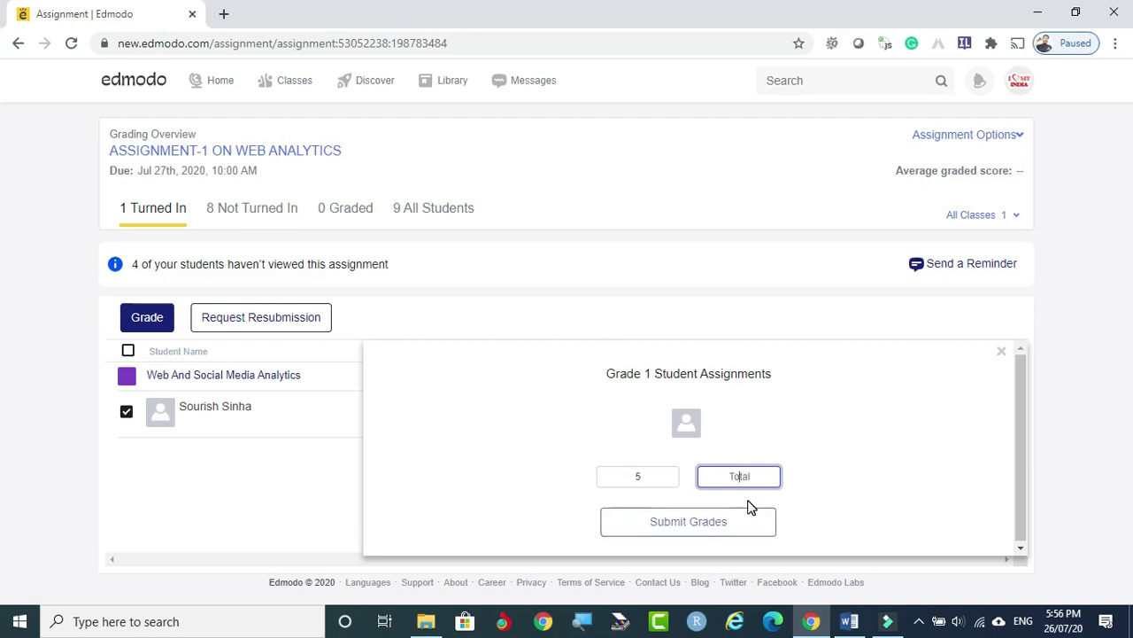
text(6)
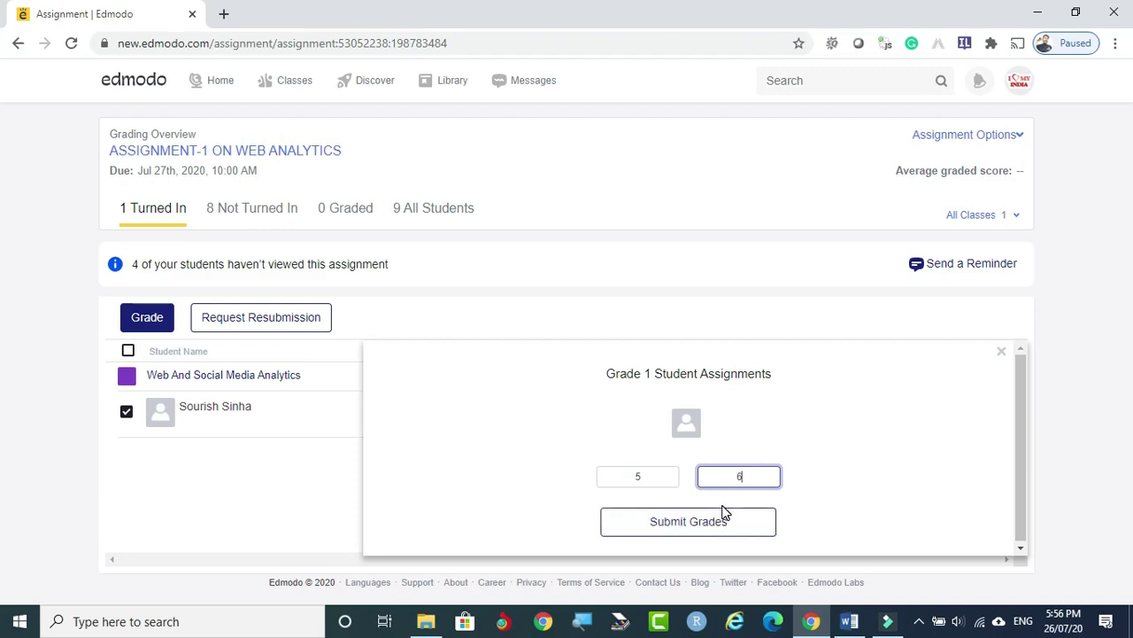
click(717, 520)
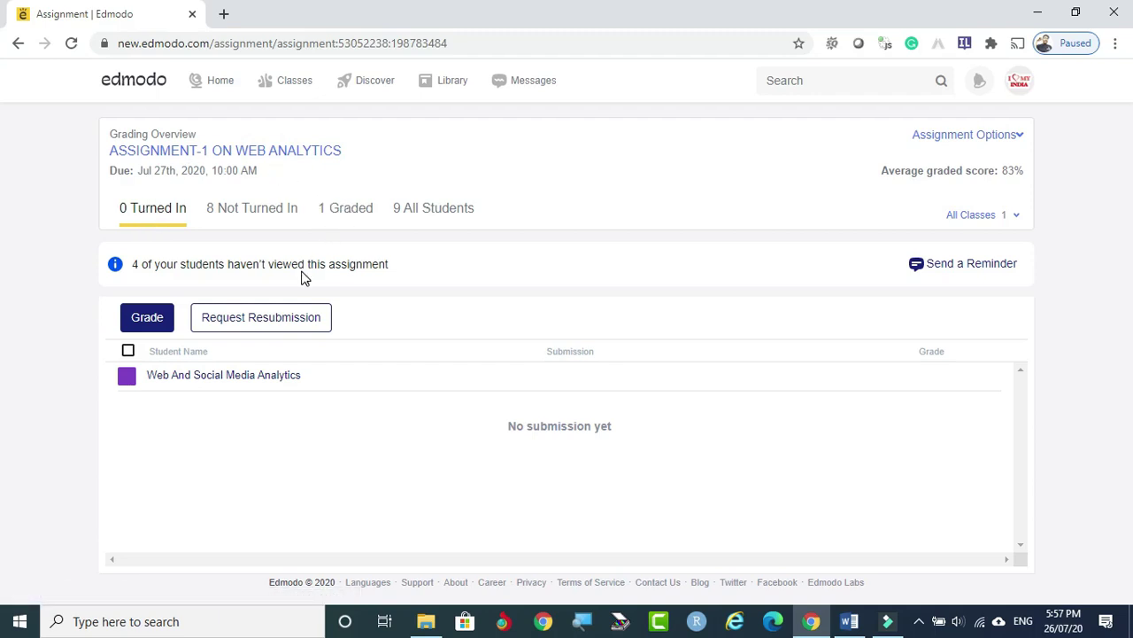
click(259, 211)
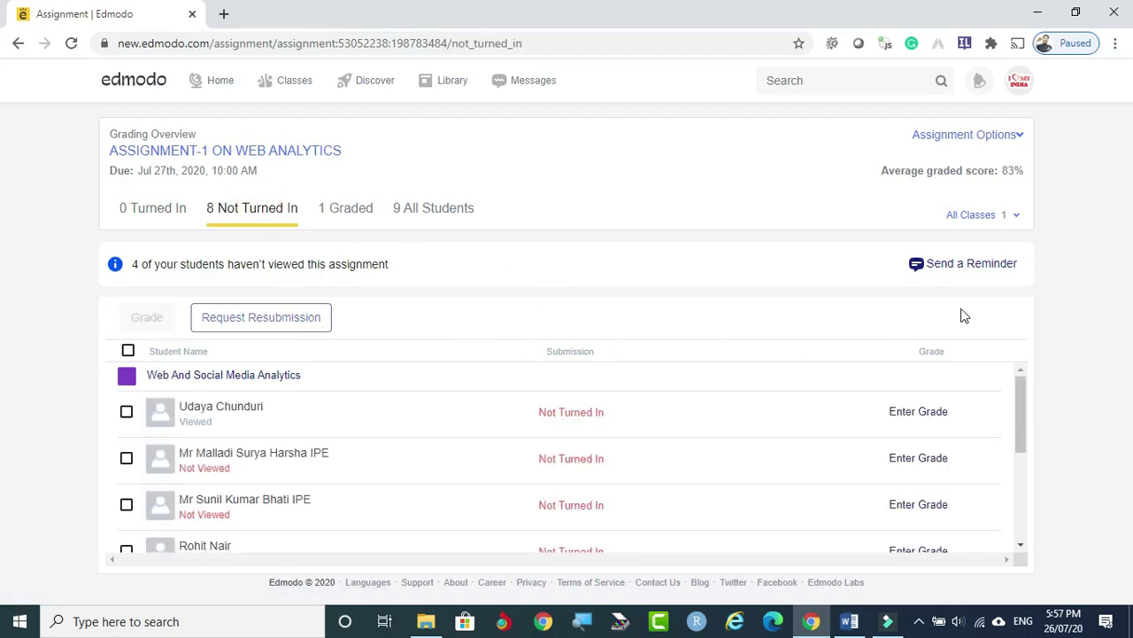
drag(1021, 389, 1024, 342)
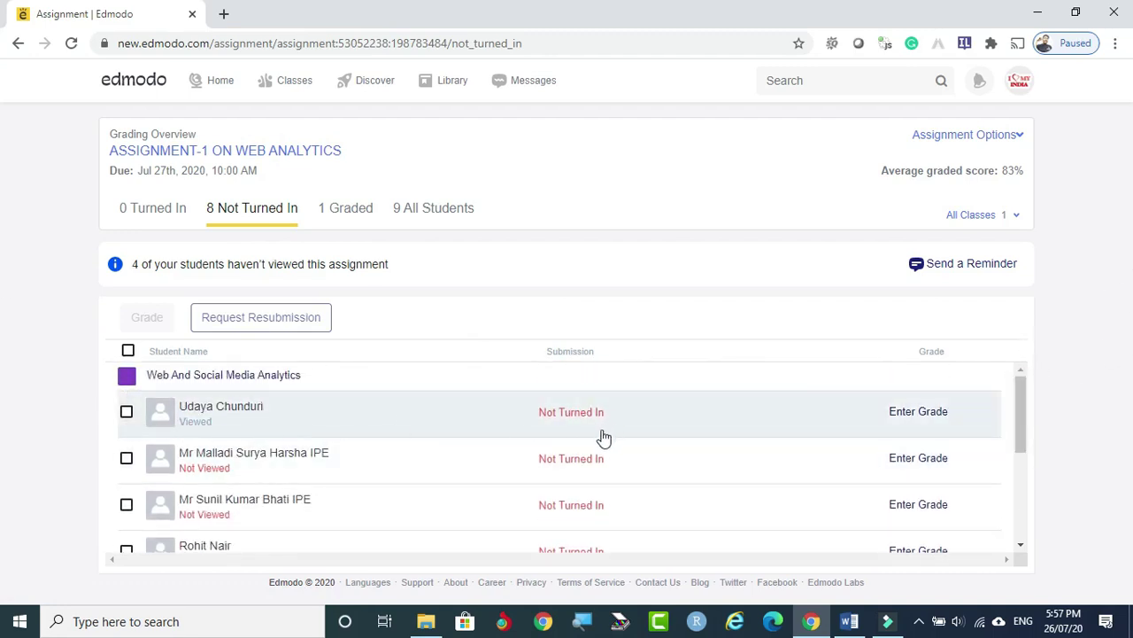
scroll(599, 440, down, 1)
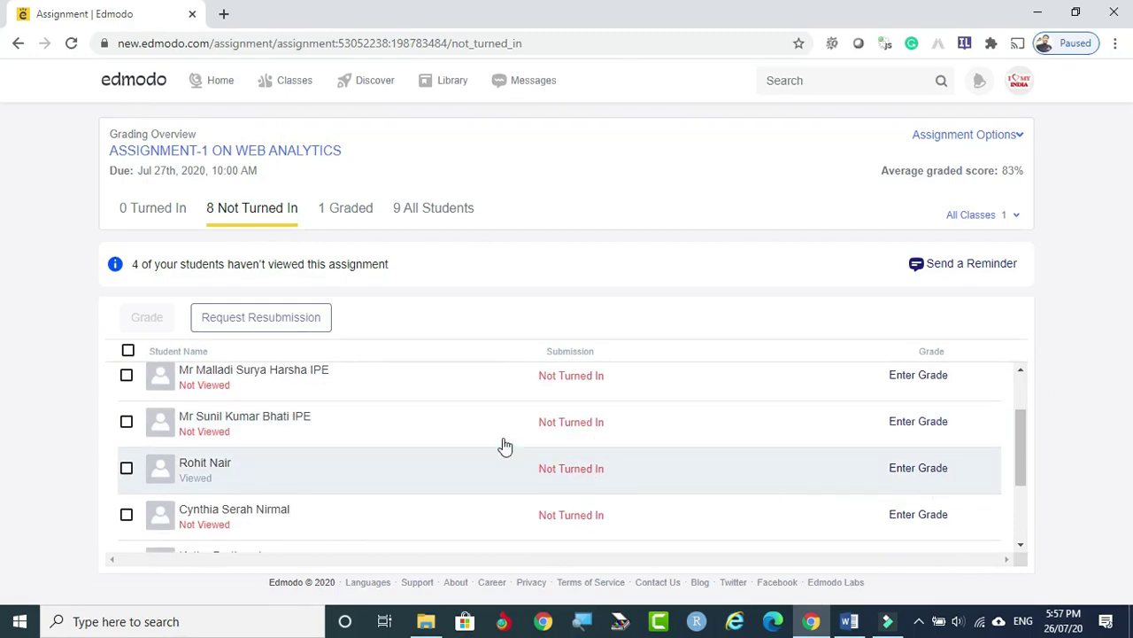
scroll(501, 448, down, 2)
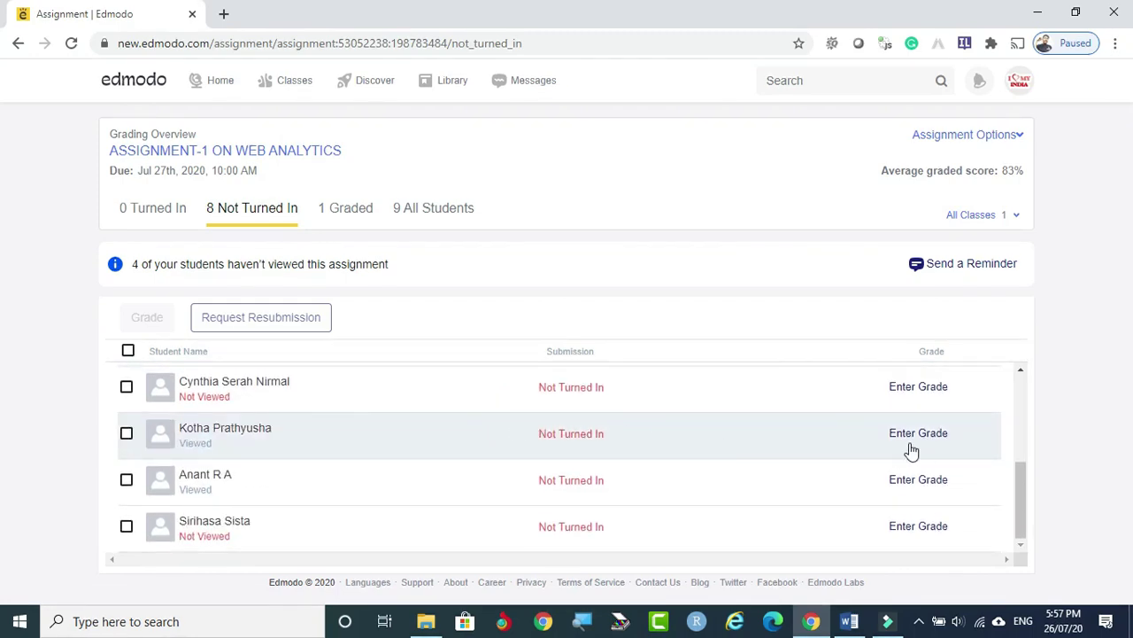
scroll(352, 451, up, 3)
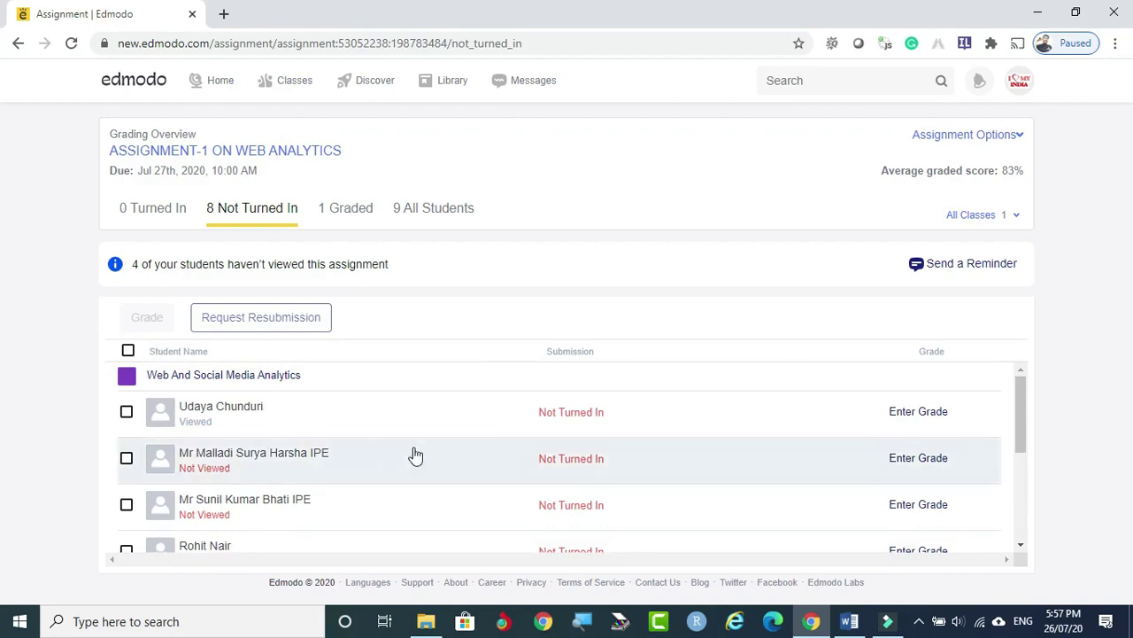
Grade the first not-turned-in student 3 out of 1 and submit the grade.
click(127, 412)
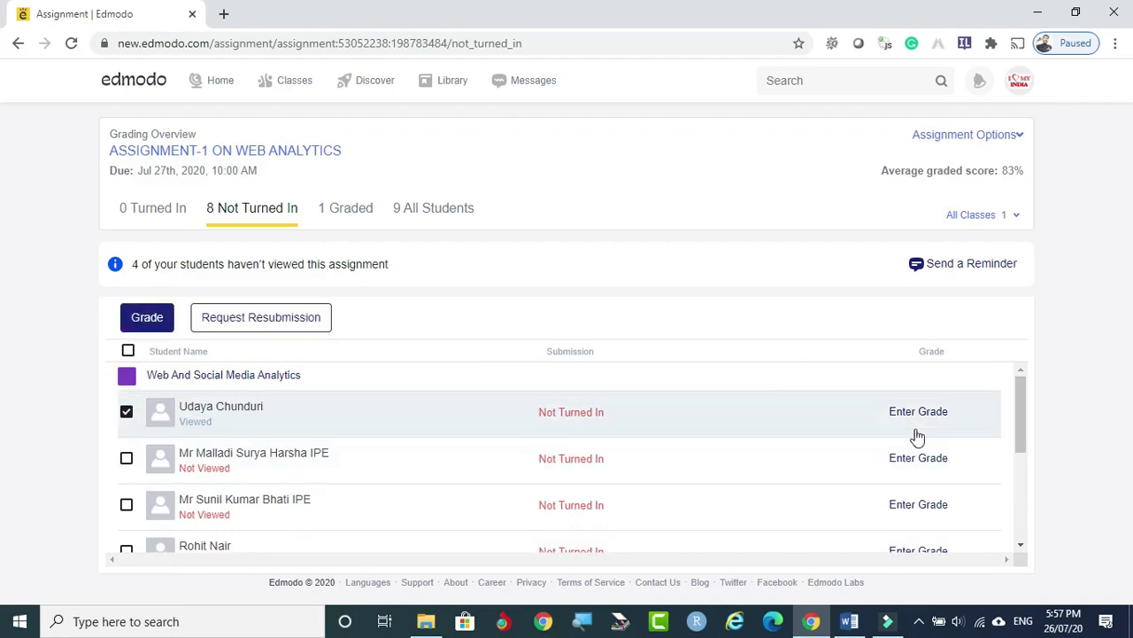
click(144, 319)
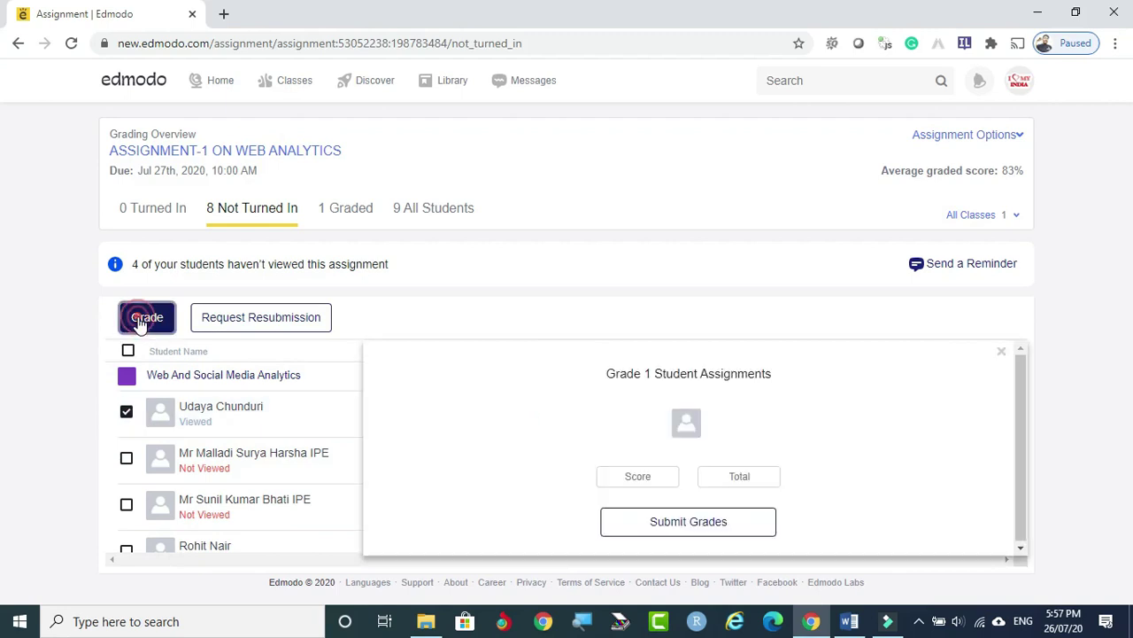
click(636, 476)
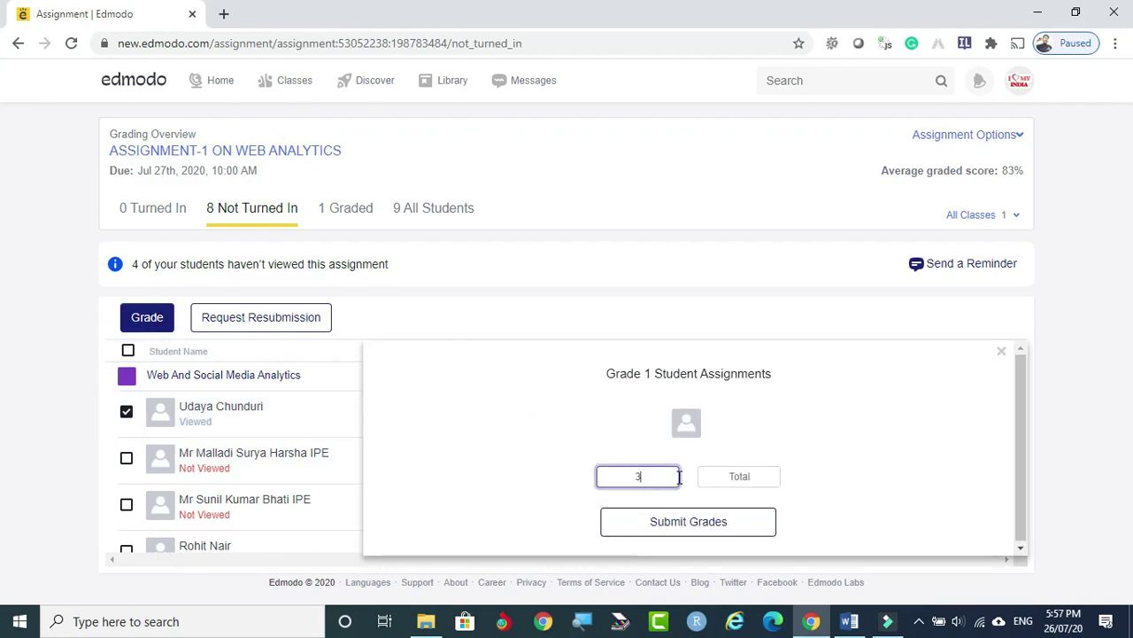
click(758, 476)
text(1)
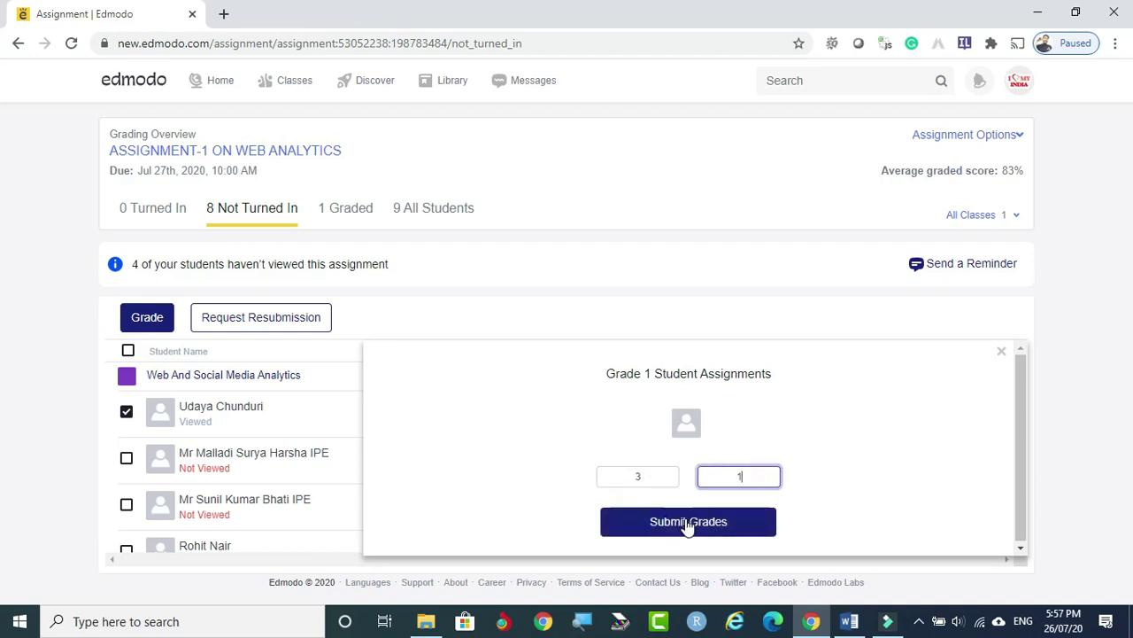
click(689, 522)
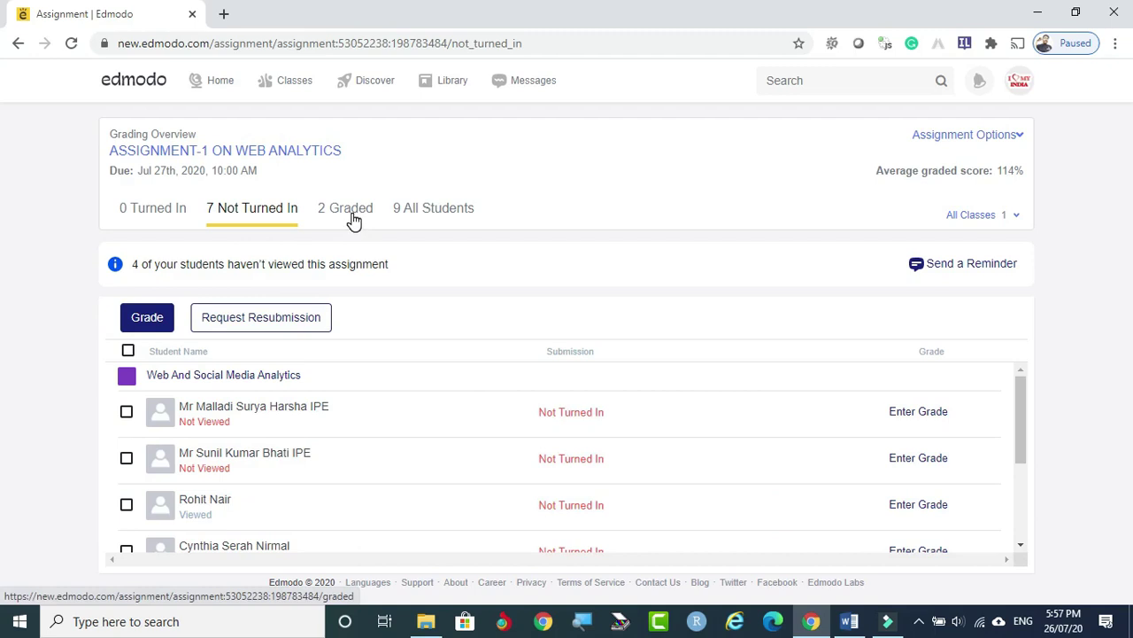
Select and then deselect the next student, and scroll through the student list.
click(126, 458)
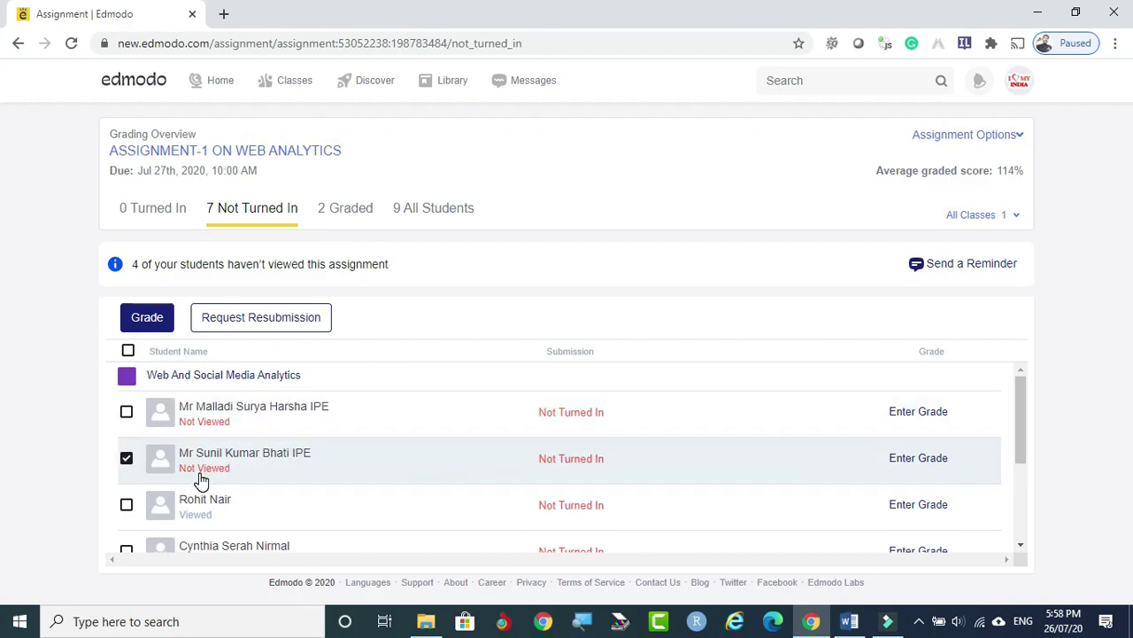
click(126, 458)
scroll(426, 456, down, 2)
scroll(426, 456, down, 1)
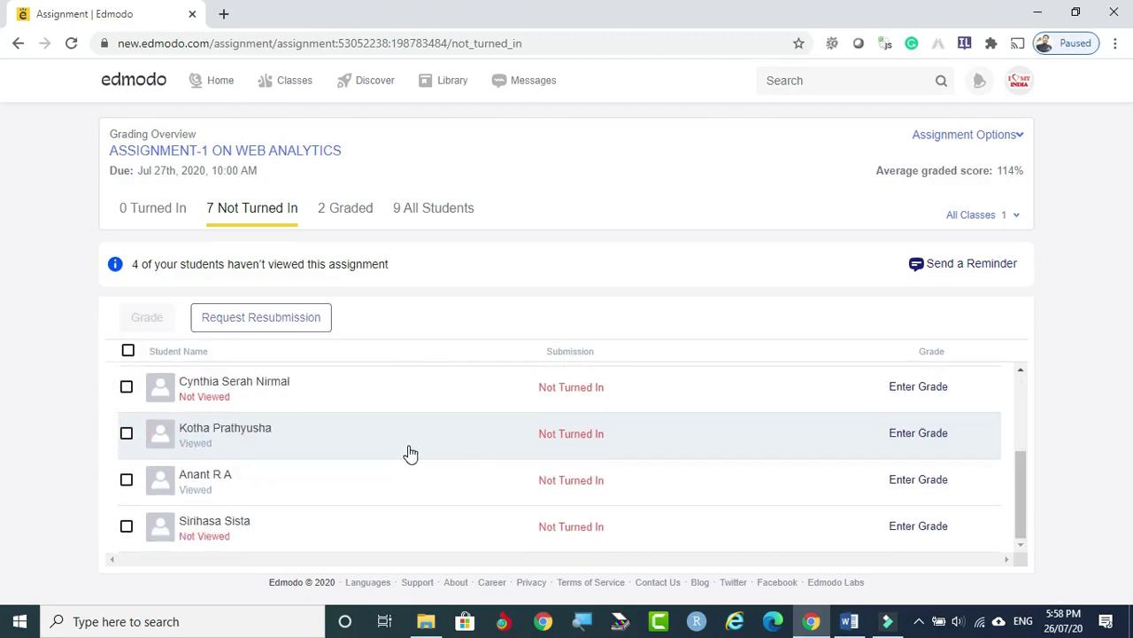
scroll(405, 450, up, 3)
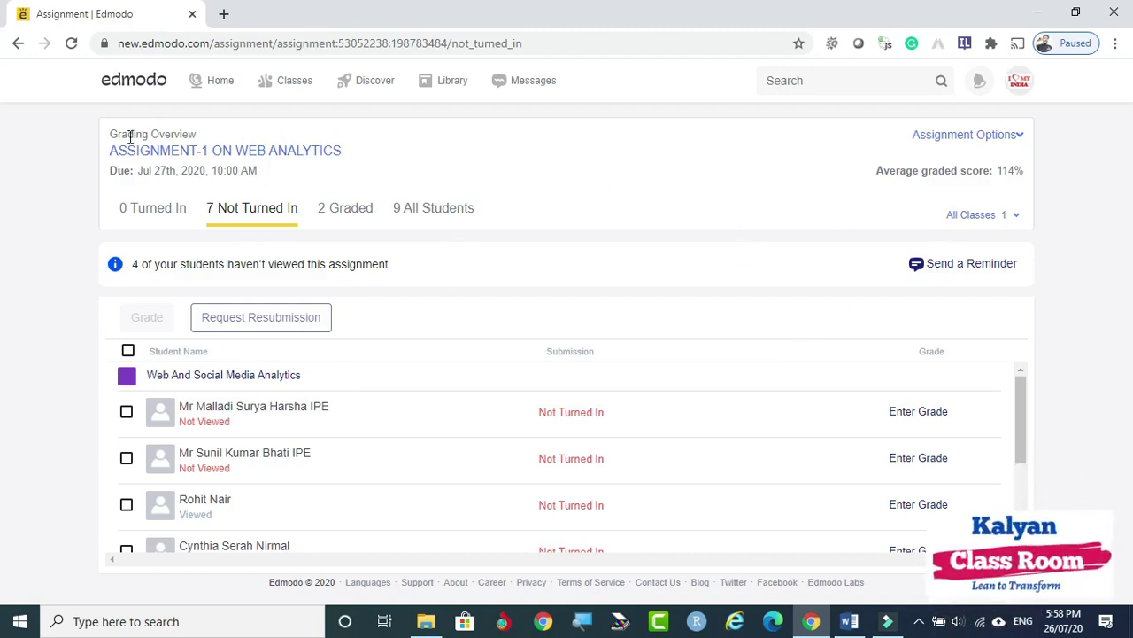
Go from Home to Classes and open the Progress gradebook for KalyanClassRoom Edmodo.
click(214, 81)
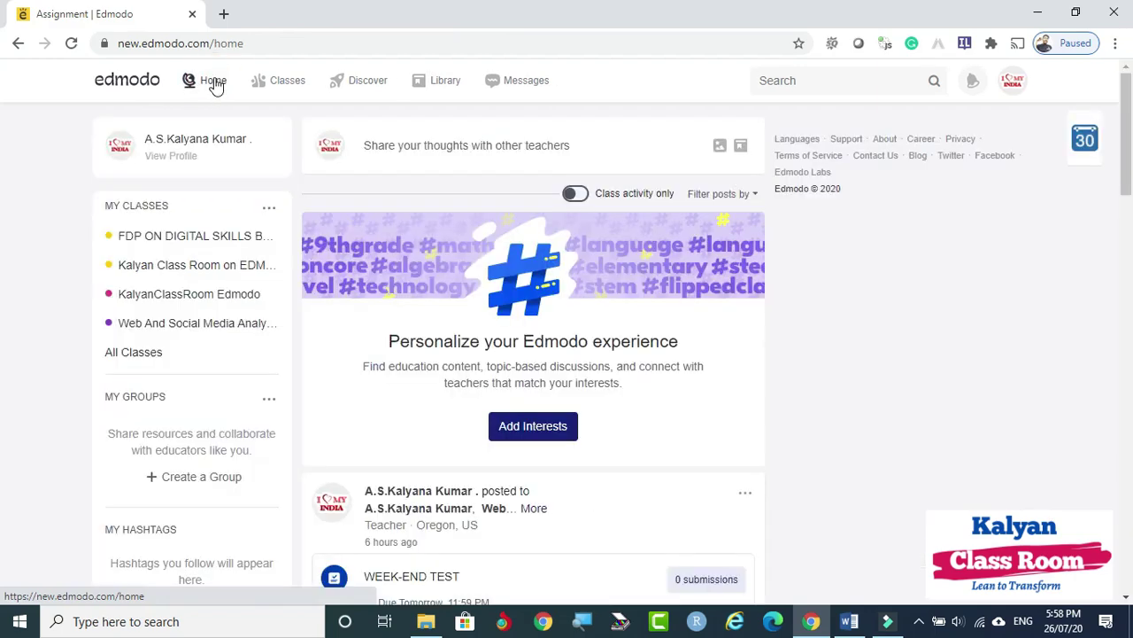
click(285, 82)
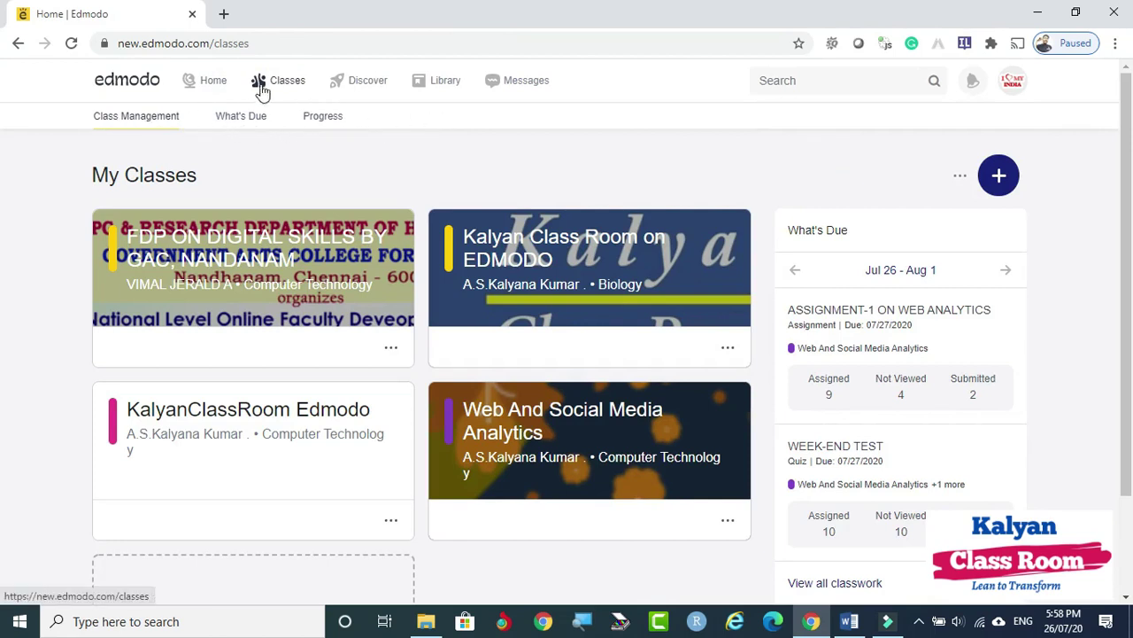
click(322, 120)
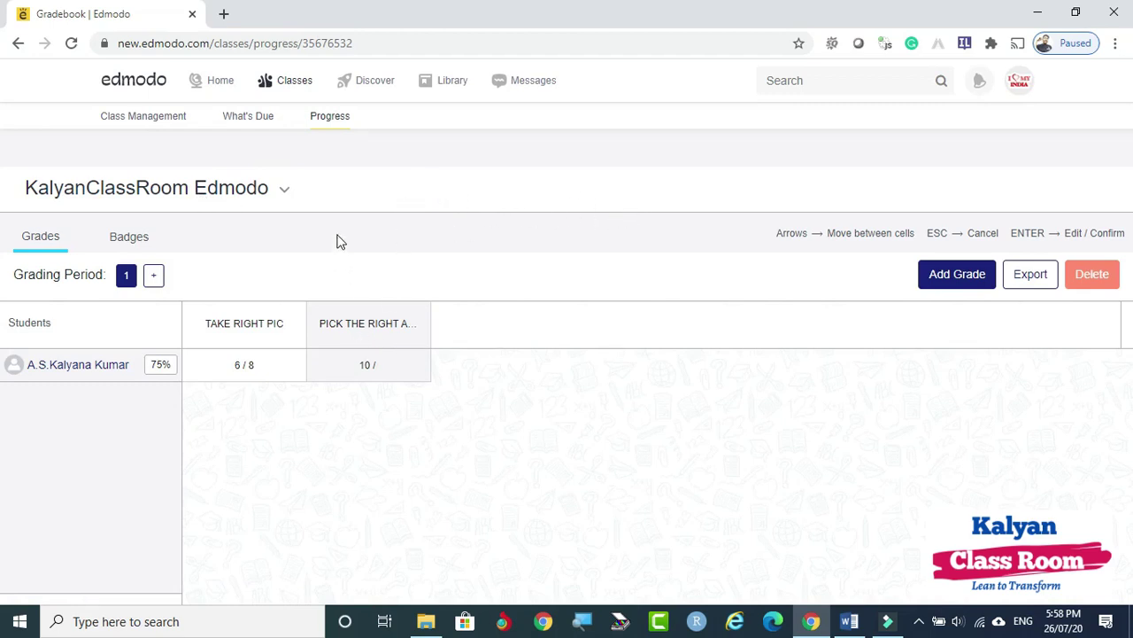
Pick Web And Social Media Analytics from the class dropdown and review its WEEK-END TEST and ASSIGNMENT-1 grades.
click(284, 191)
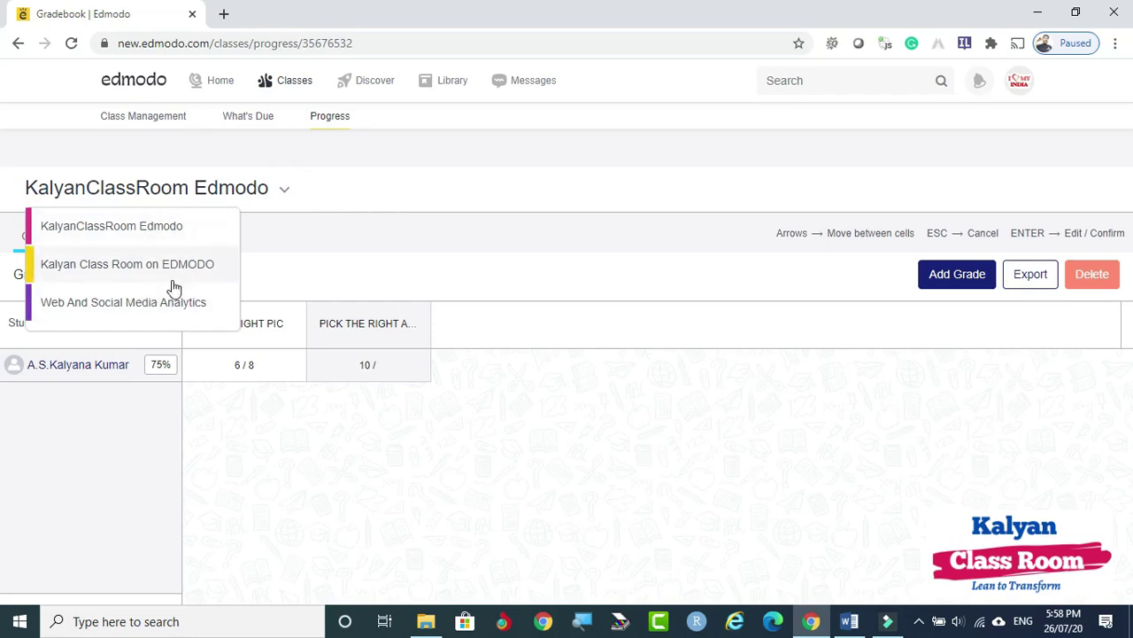
click(151, 304)
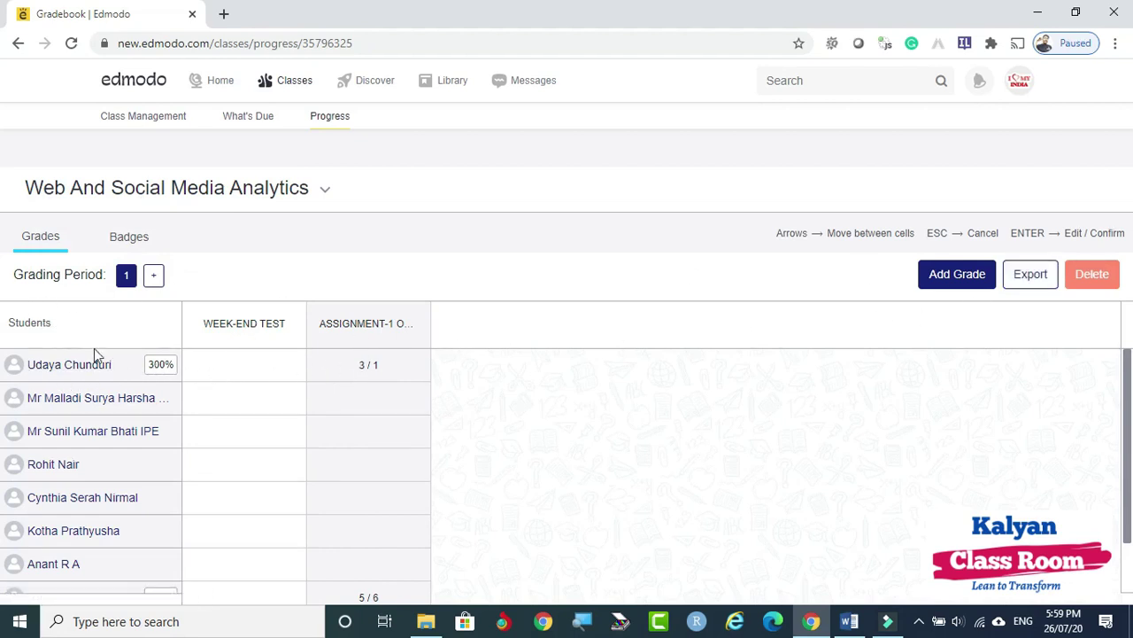
scroll(256, 372, down, 1)
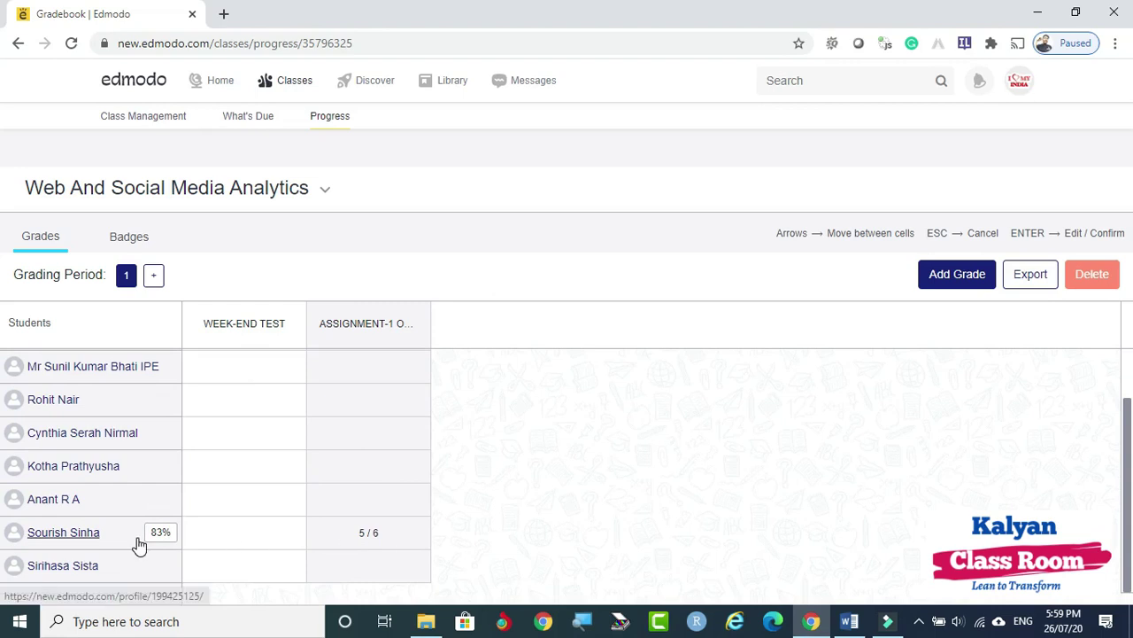
scroll(133, 542, up, 1)
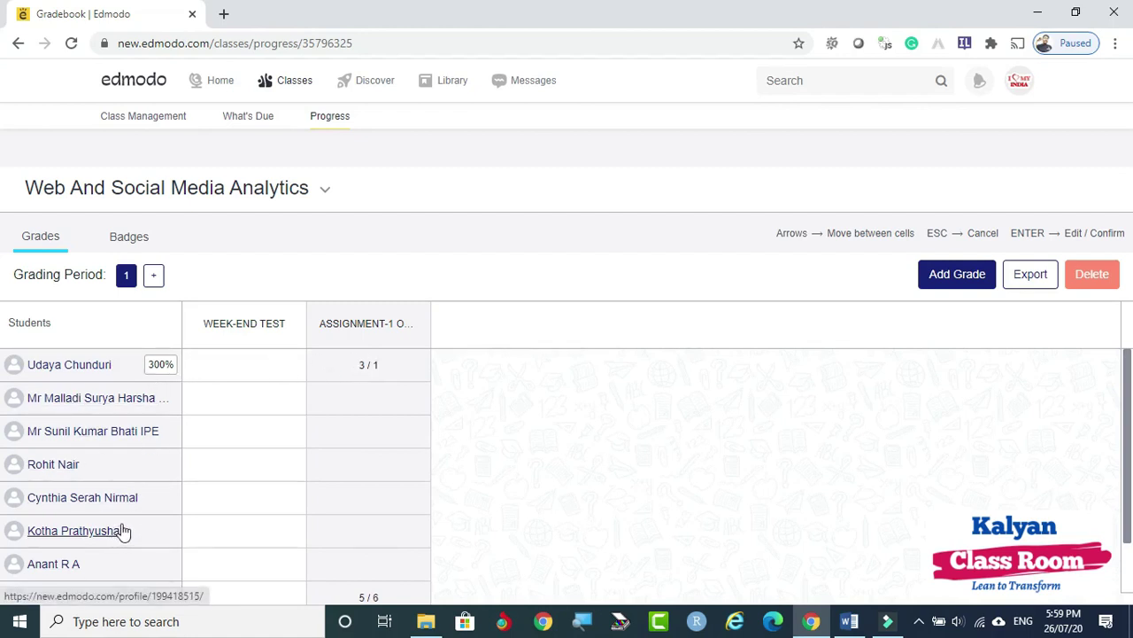
scroll(249, 399, down, 2)
scroll(238, 398, up, 2)
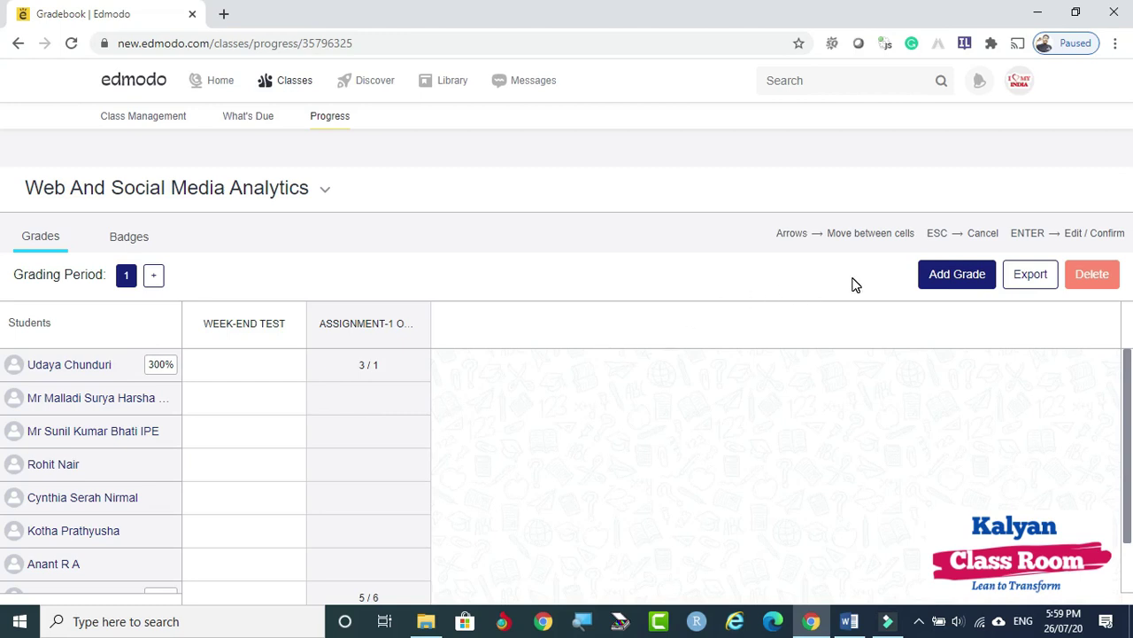
Export the gradebook to Web And Social Media Analytics.csv and open the download in Excel.
click(1043, 284)
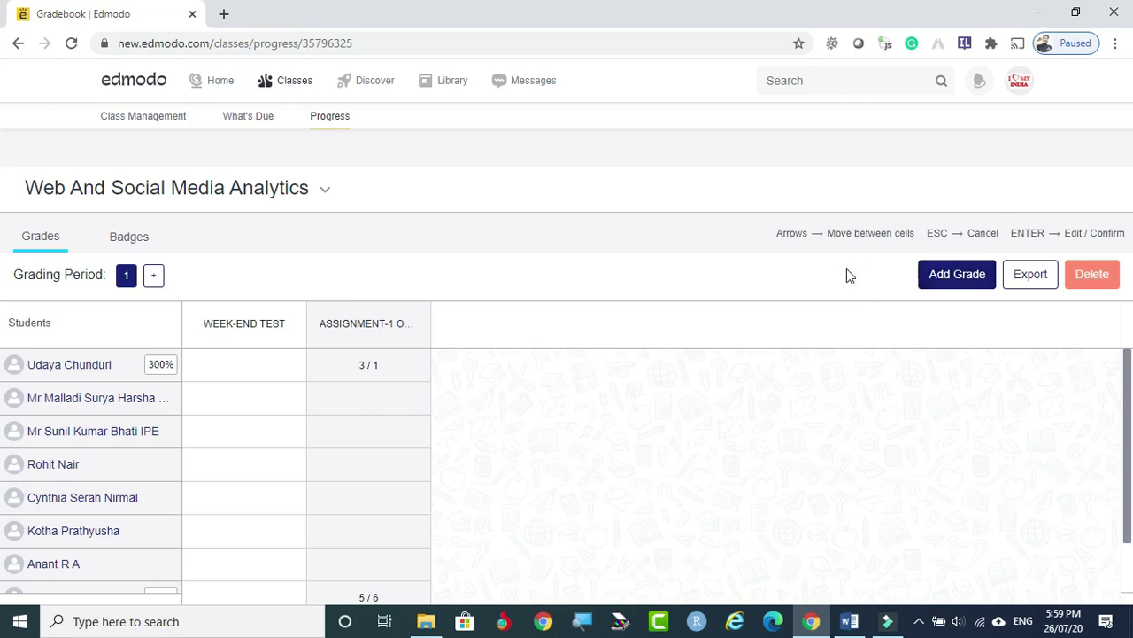
click(1032, 277)
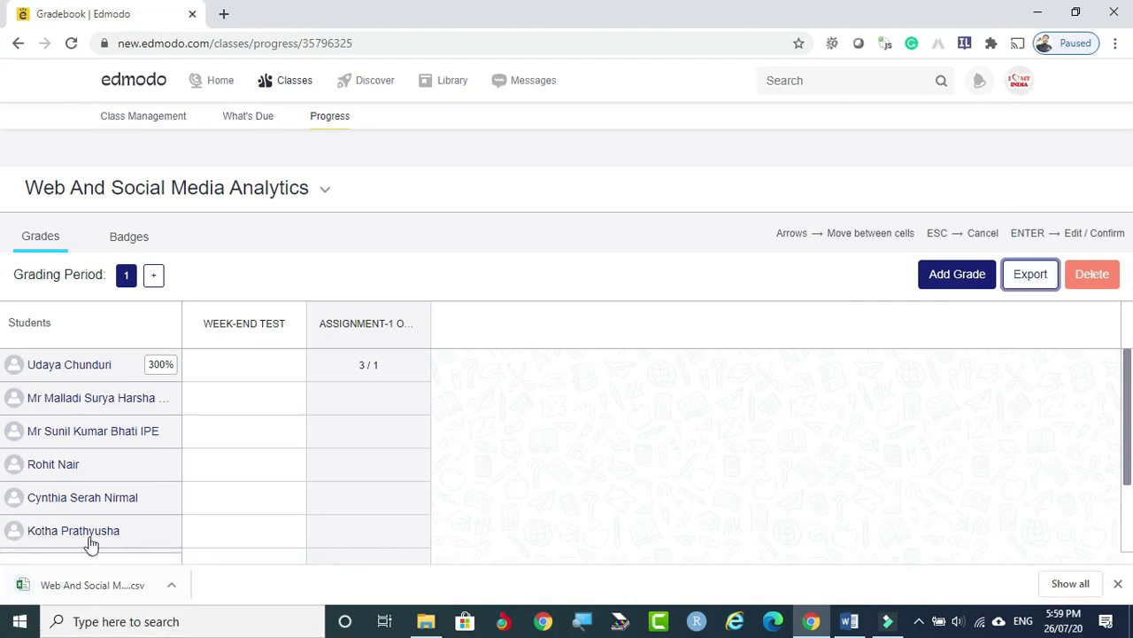
click(171, 588)
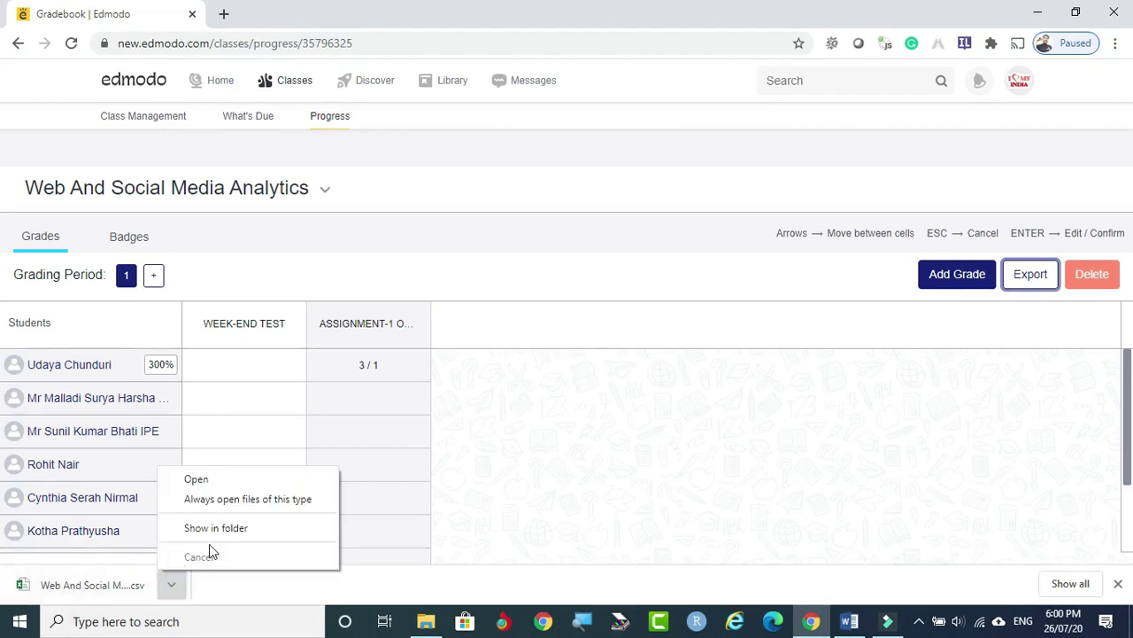
click(197, 479)
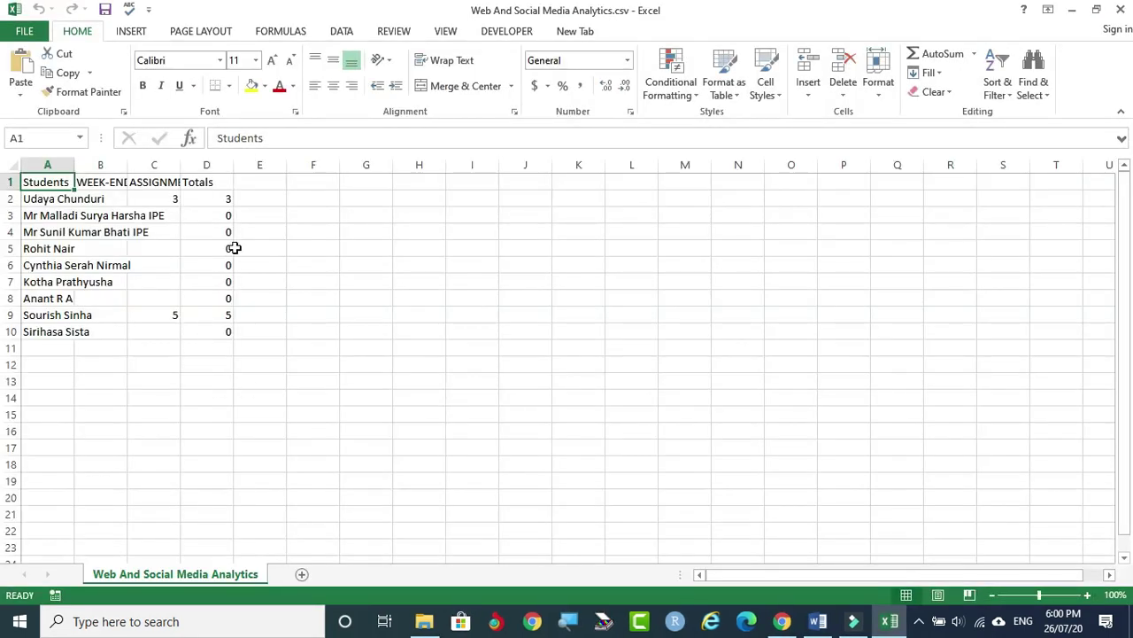
Select the whole worksheet and AutoFit all column widths to their contents.
click(11, 166)
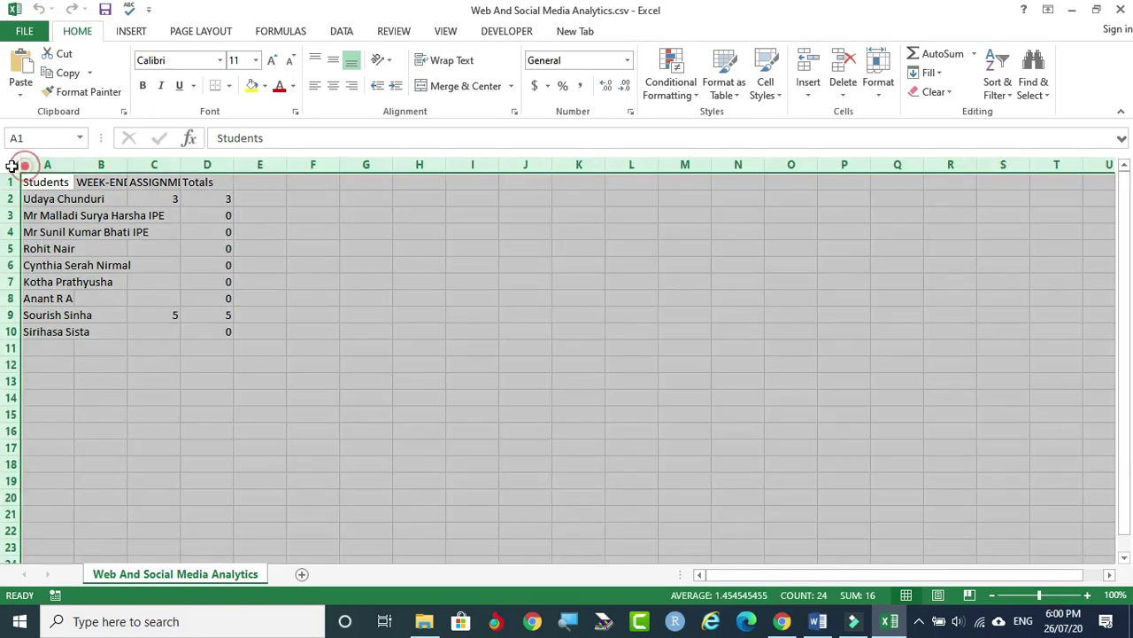
double_click(72, 164)
click(380, 379)
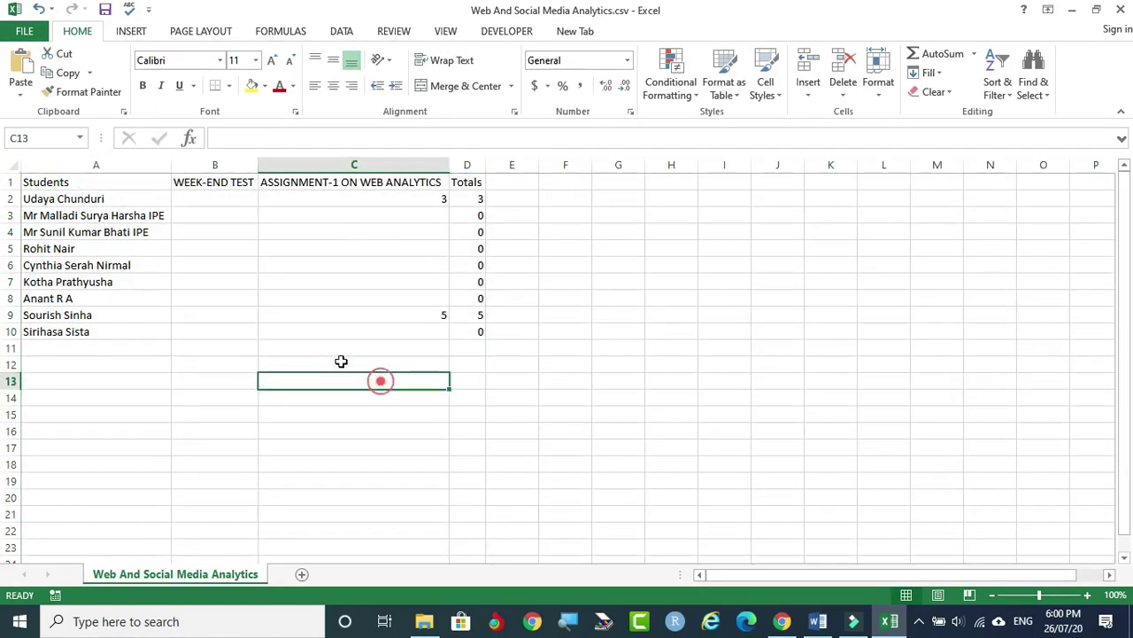
Review student names, WEEK-END TEST, assignment scores and totals in columns A–D, then return to Chrome.
click(102, 181)
drag(101, 194, 91, 329)
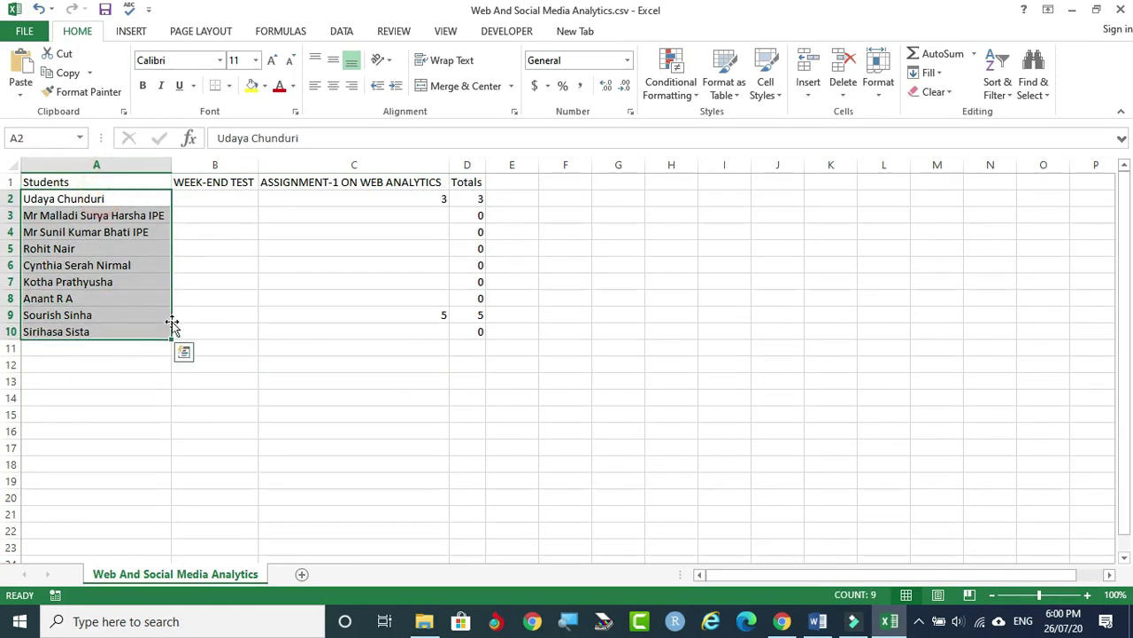
click(241, 198)
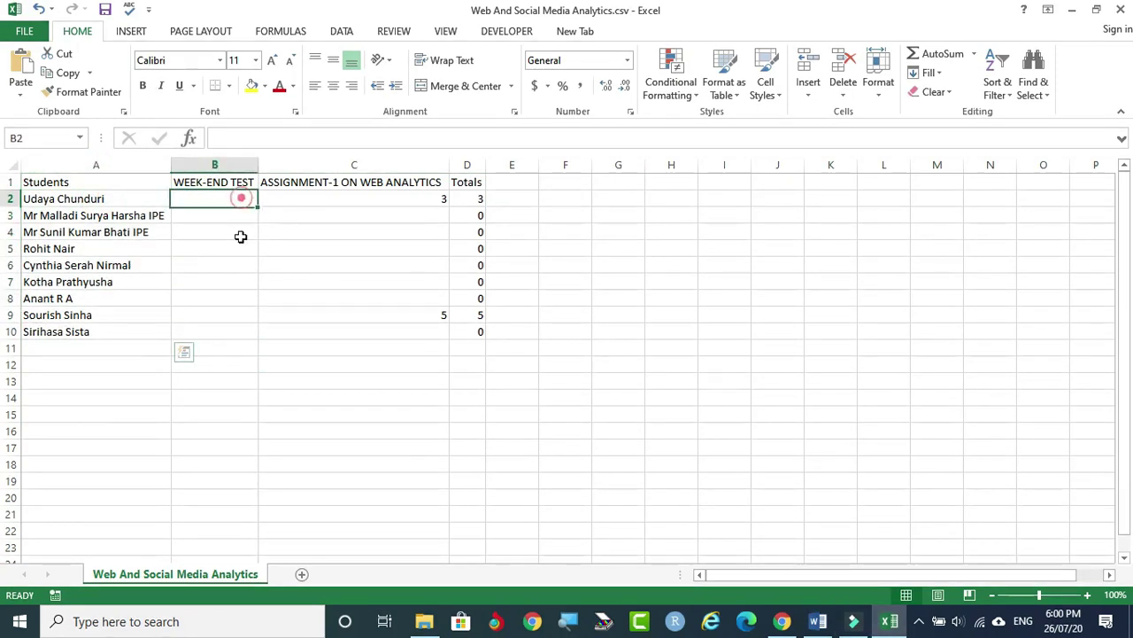
drag(241, 236, 238, 331)
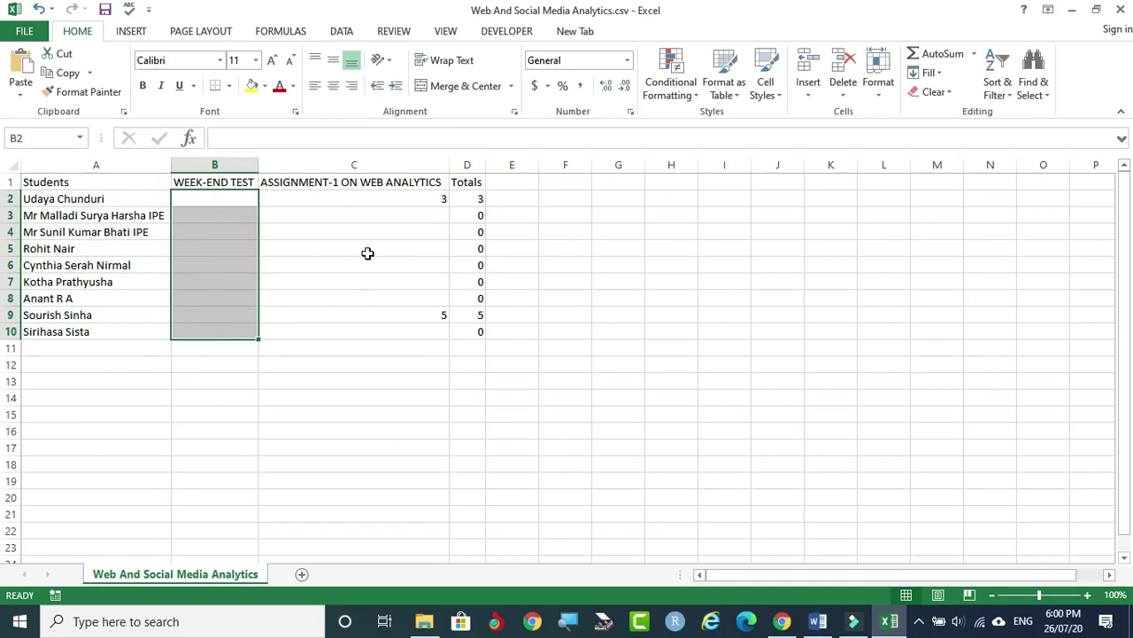
drag(389, 196, 390, 327)
drag(396, 198, 400, 328)
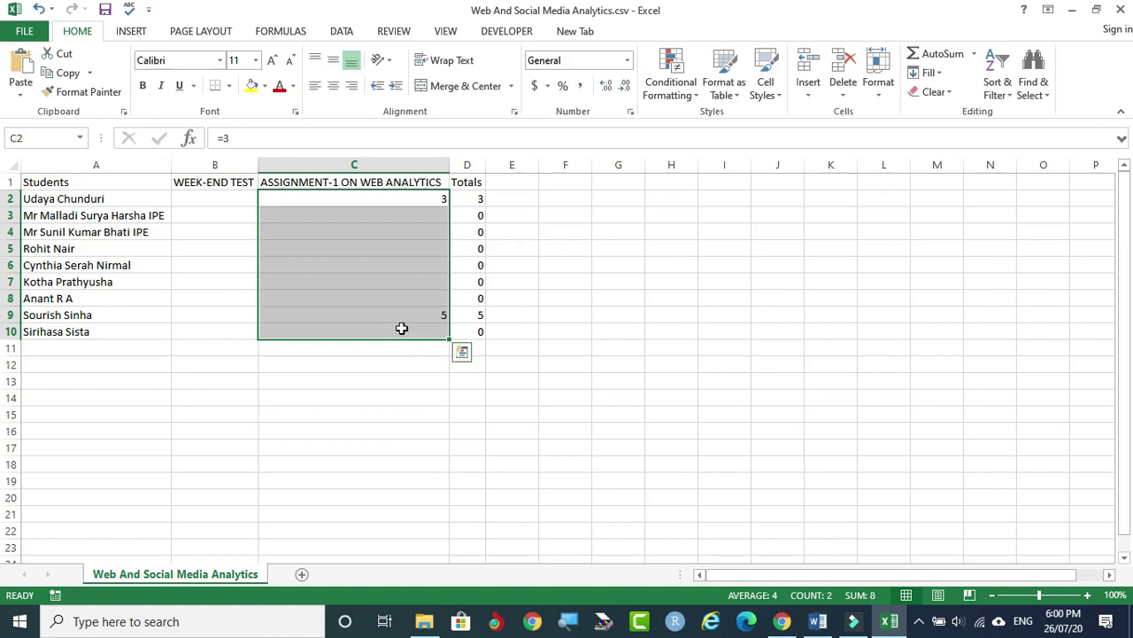
click(410, 199)
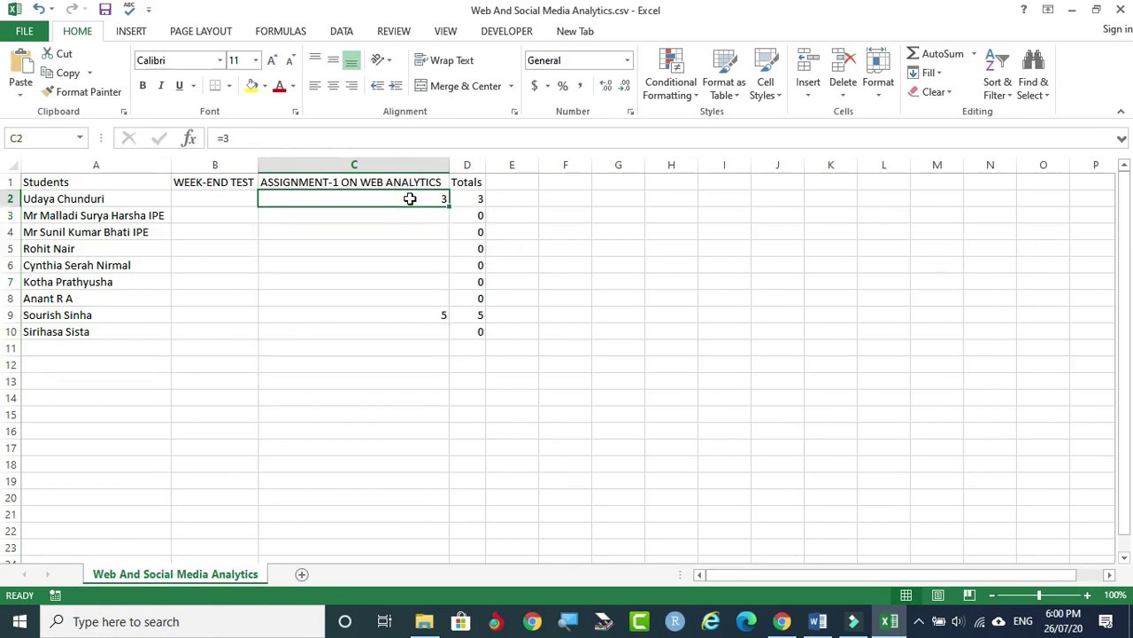
click(481, 198)
click(465, 314)
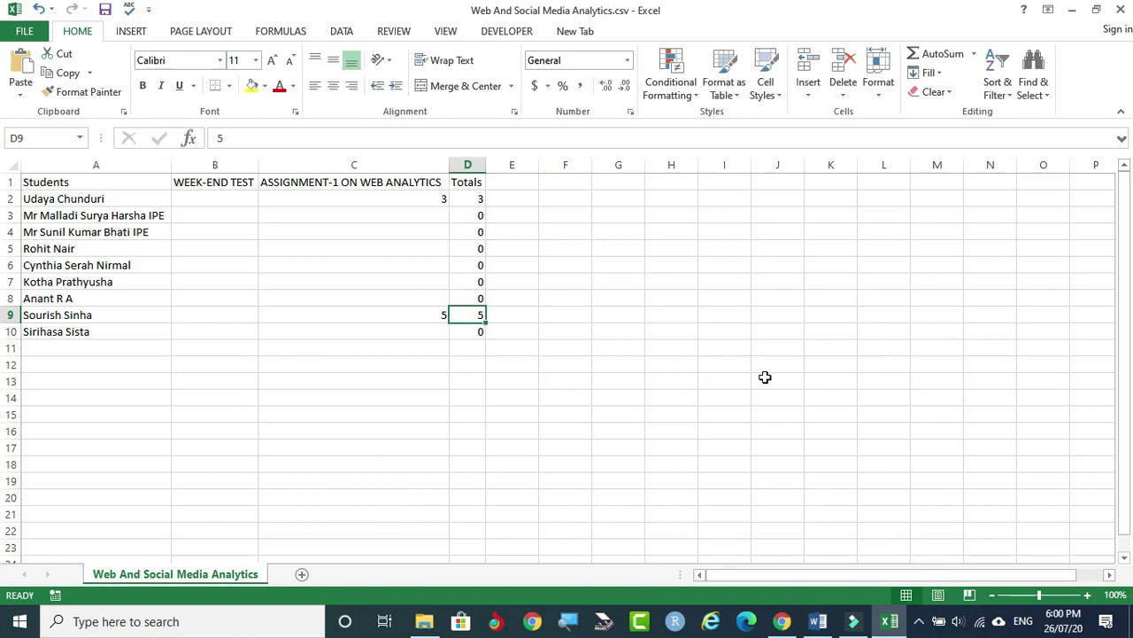
click(784, 623)
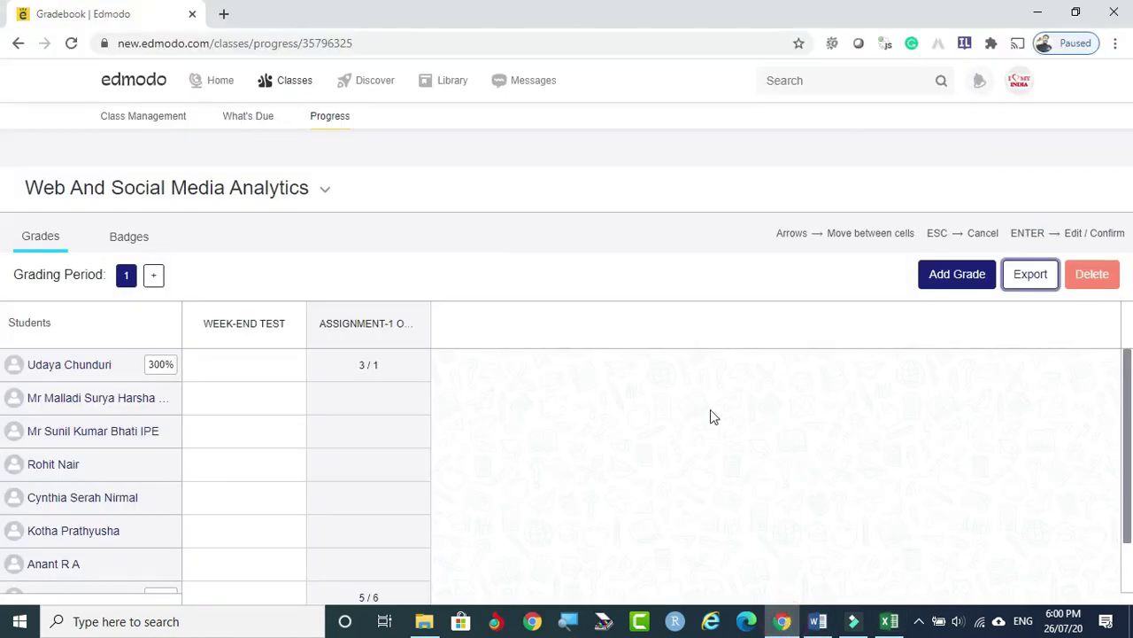